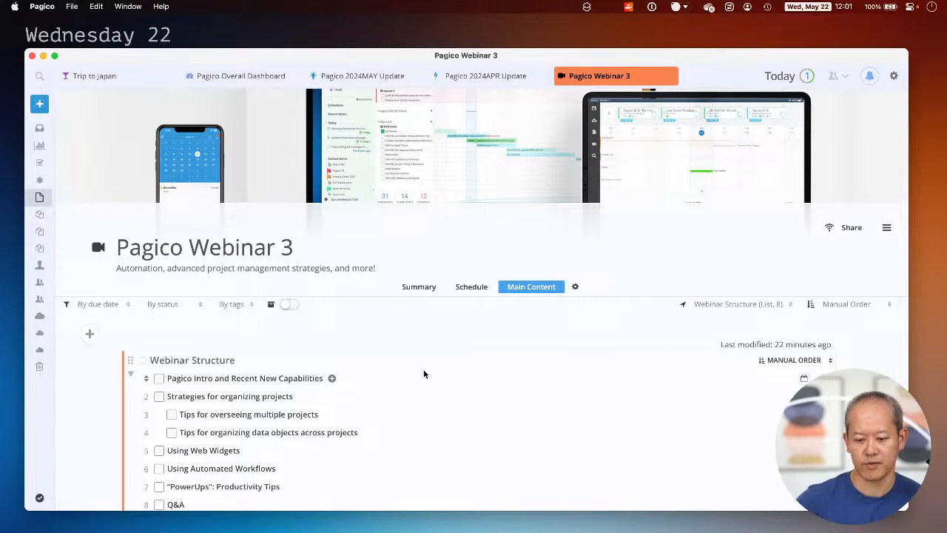
Mark "Pagico Intro and Recent New Capabilities" as done in the Webinar Structure list
scroll(423, 374, "down", 2)
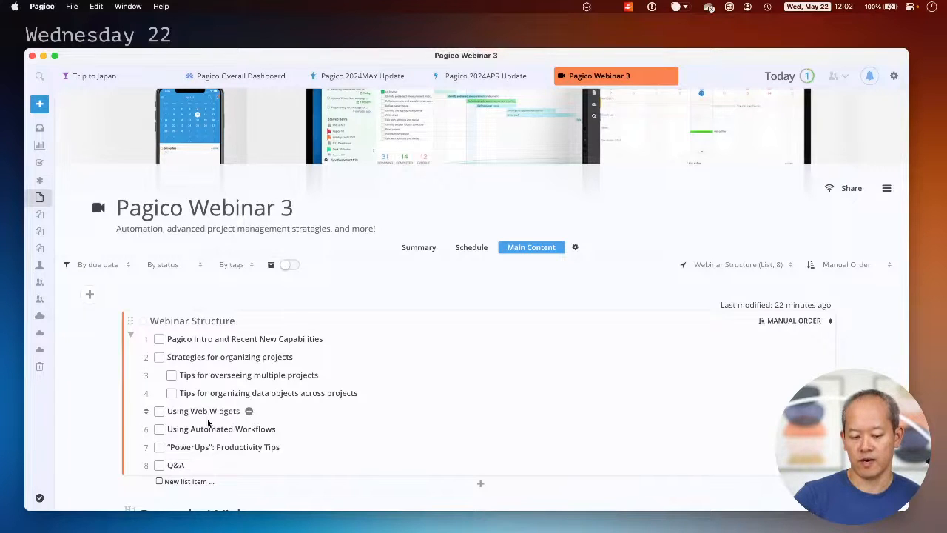
scroll(208, 416, "down", 1)
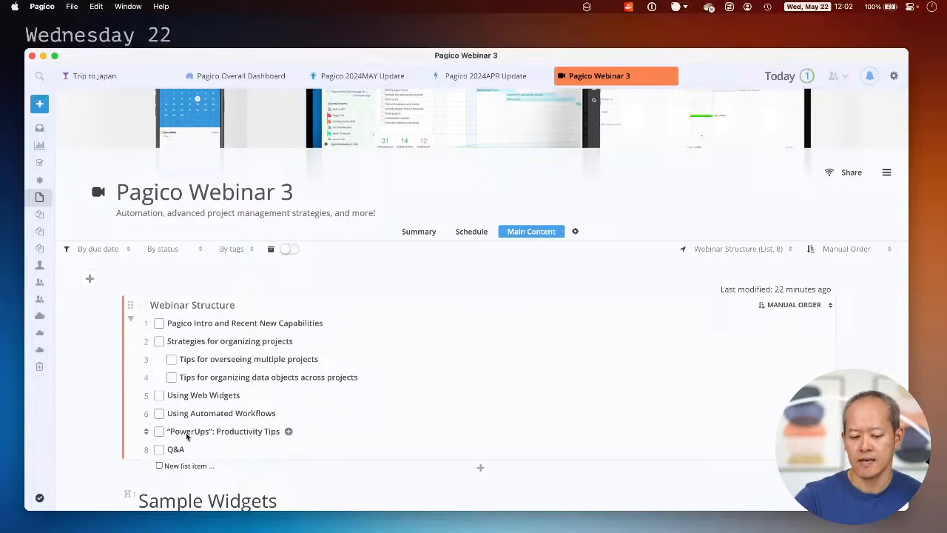
scroll(189, 435, "down", 1)
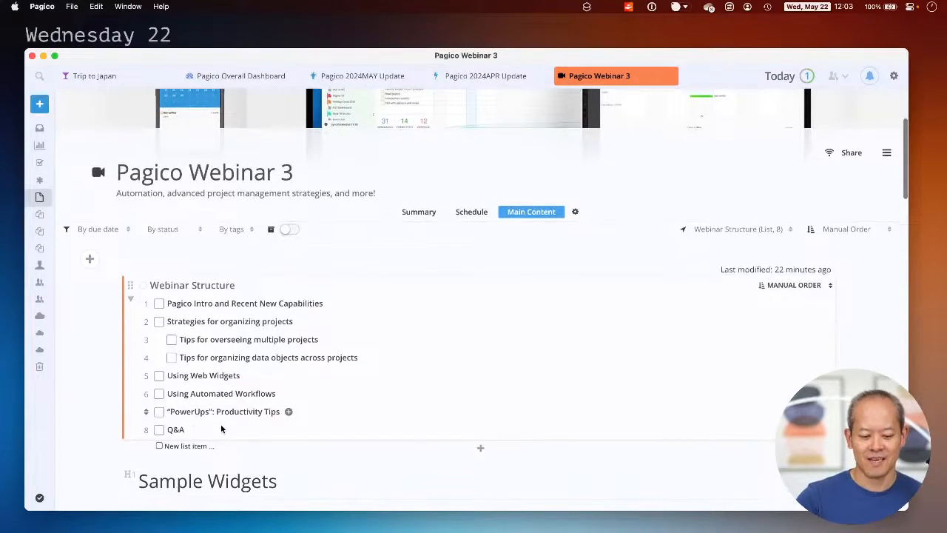
scroll(221, 428, "up", 1)
scroll(221, 427, "up", 1)
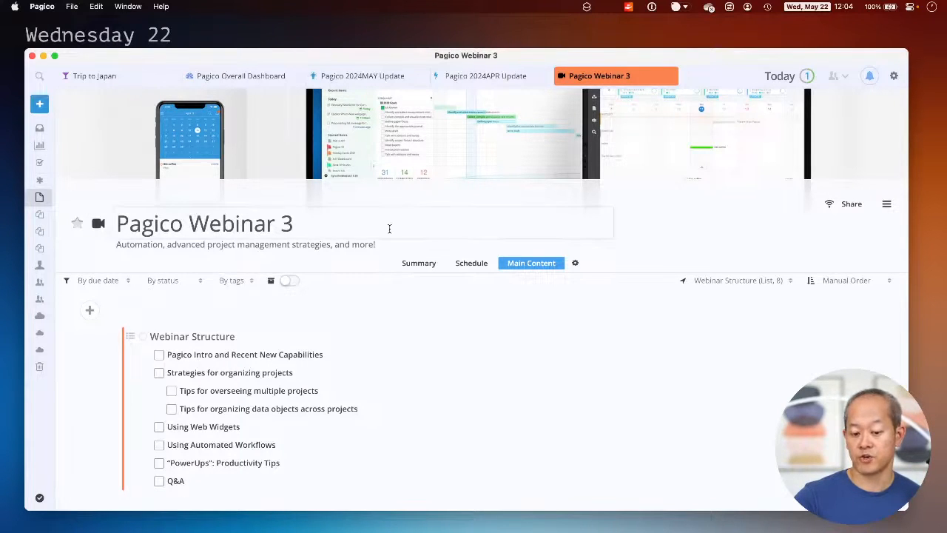
scroll(389, 229, "down", 1)
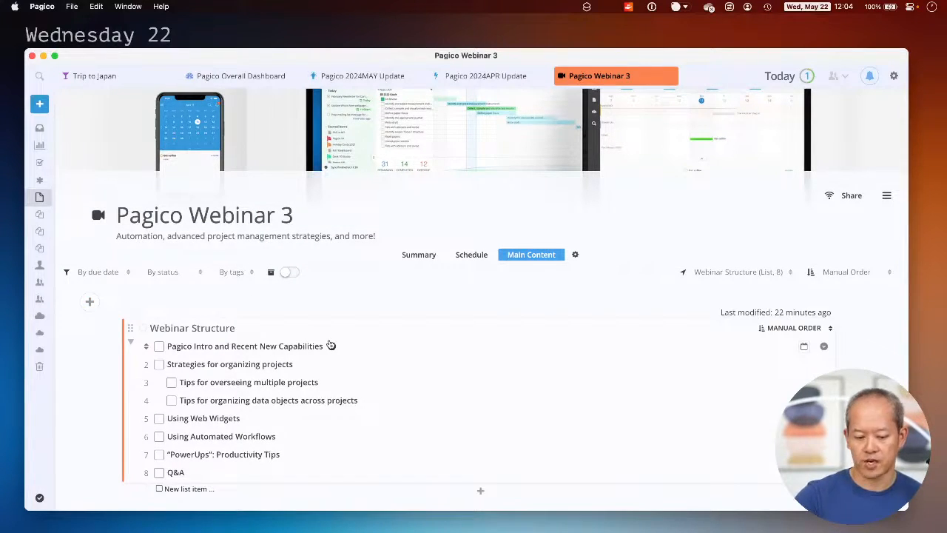
scroll(331, 345, "down", 1)
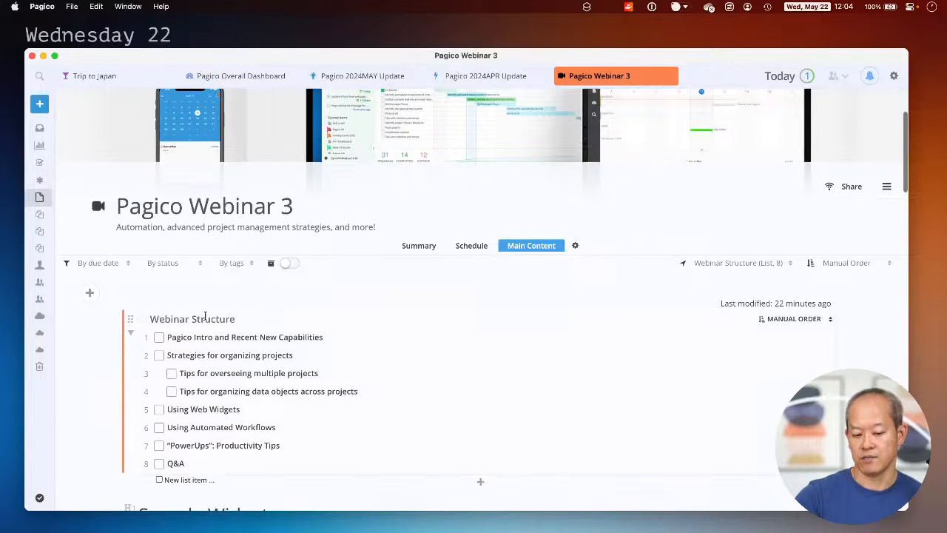
left_click(158, 338)
Look through the rest of the Pagico Webinar 3 project, including its sample widgets, action items, script note and project reference
scroll(158, 337, "down", 3)
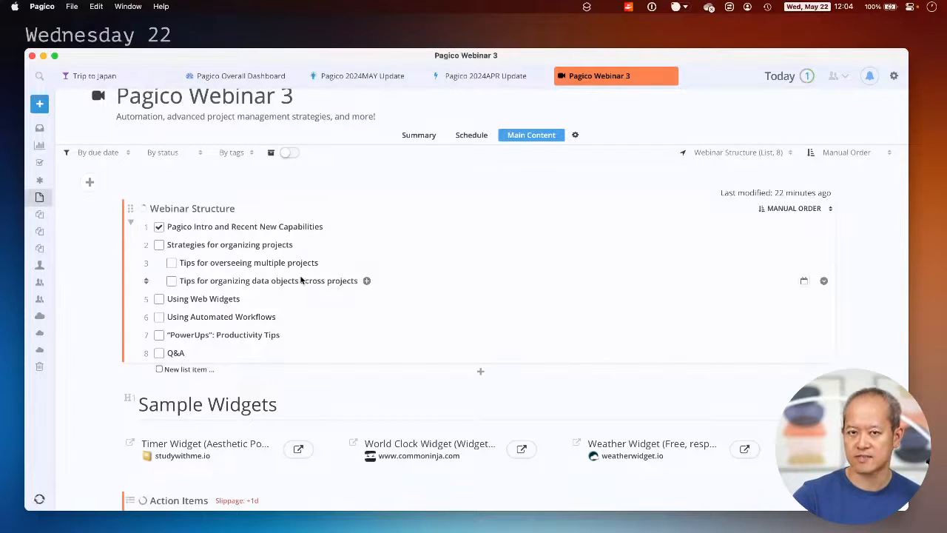
scroll(306, 279, "down", 3)
left_click(403, 346)
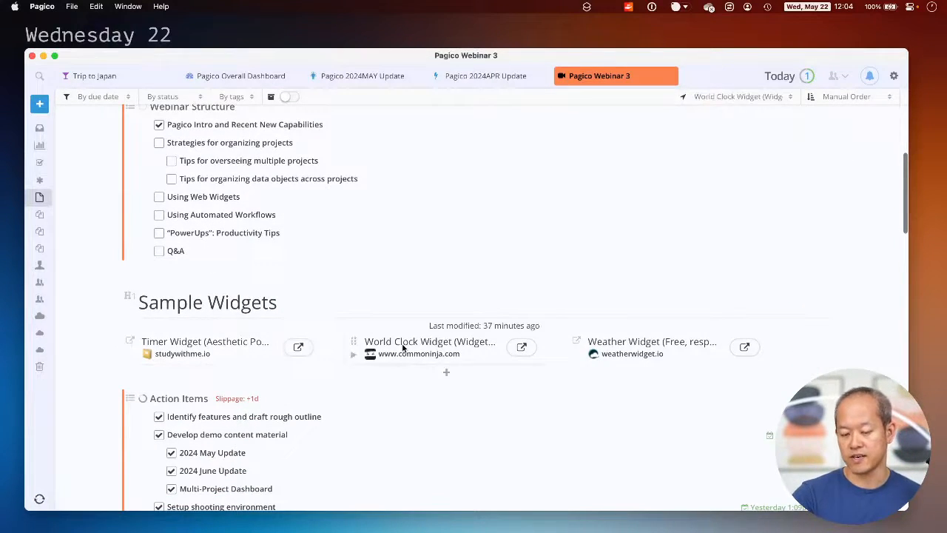
scroll(402, 348, "down", 3)
left_click(402, 348)
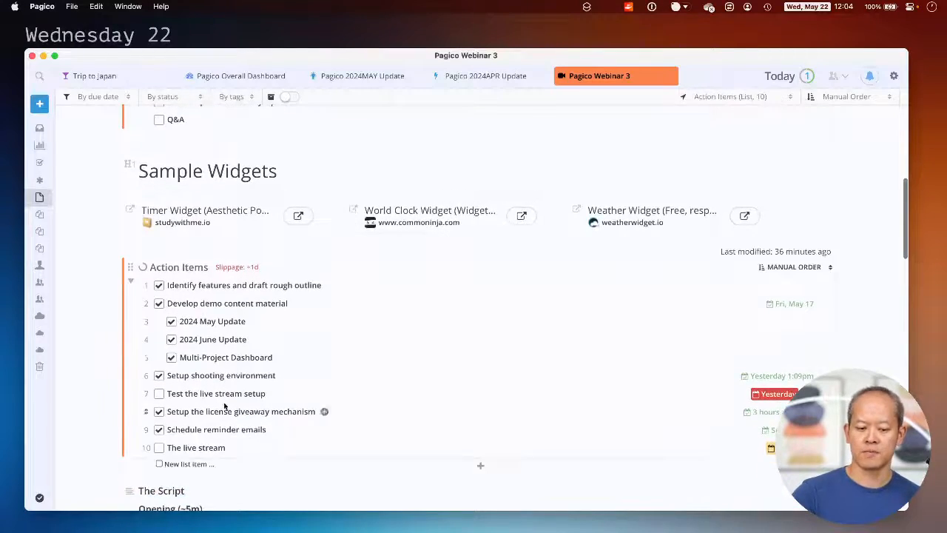
scroll(326, 333, "down", 3)
left_click(323, 345)
scroll(310, 385, "down", 15)
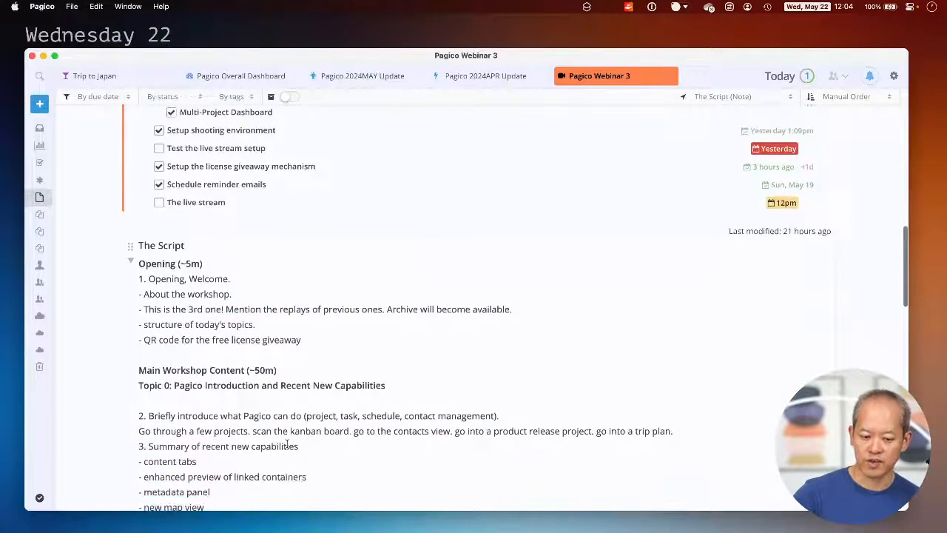
scroll(289, 444, "down", 15)
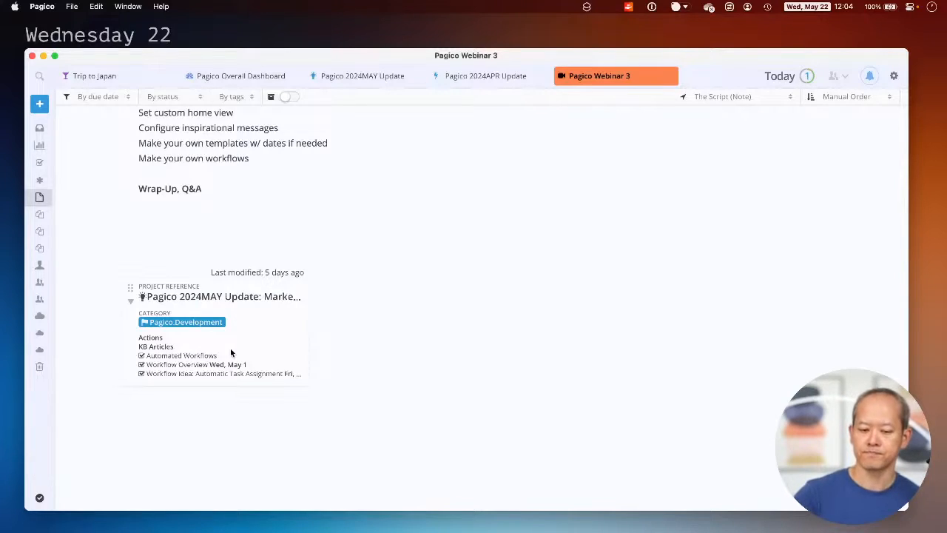
scroll(230, 353, "up", 20)
scroll(231, 352, "up", 20)
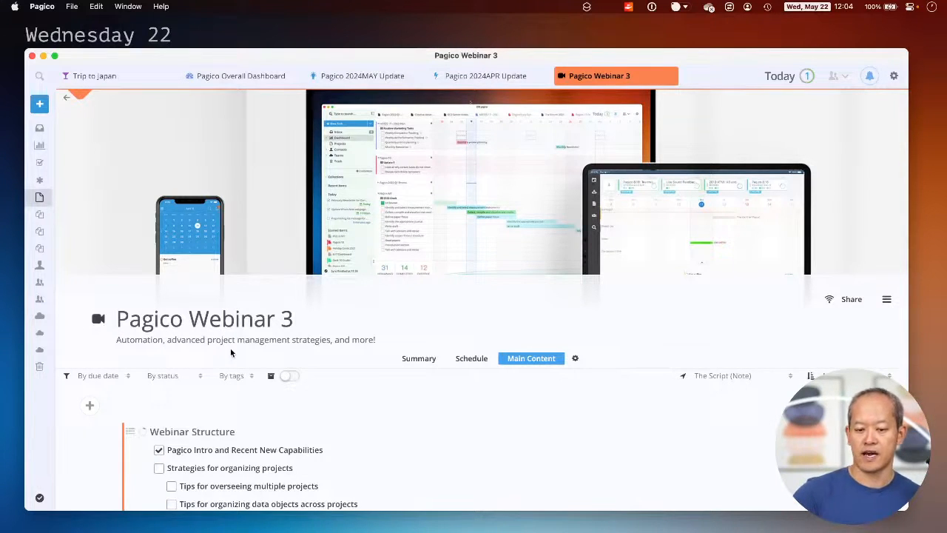
Open the Pagico 2024APR Update project and review its task lists and bug fixes
left_click(472, 76)
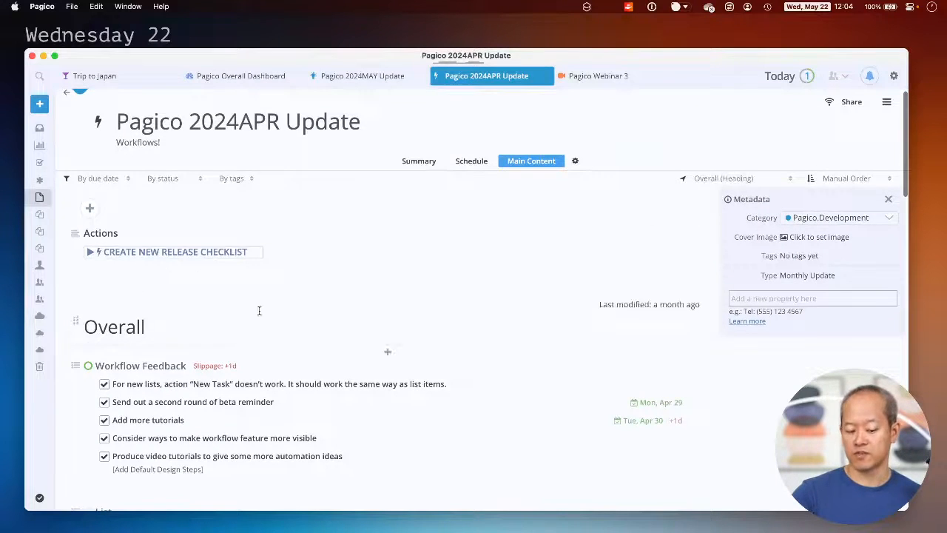
scroll(229, 276, "down", 5)
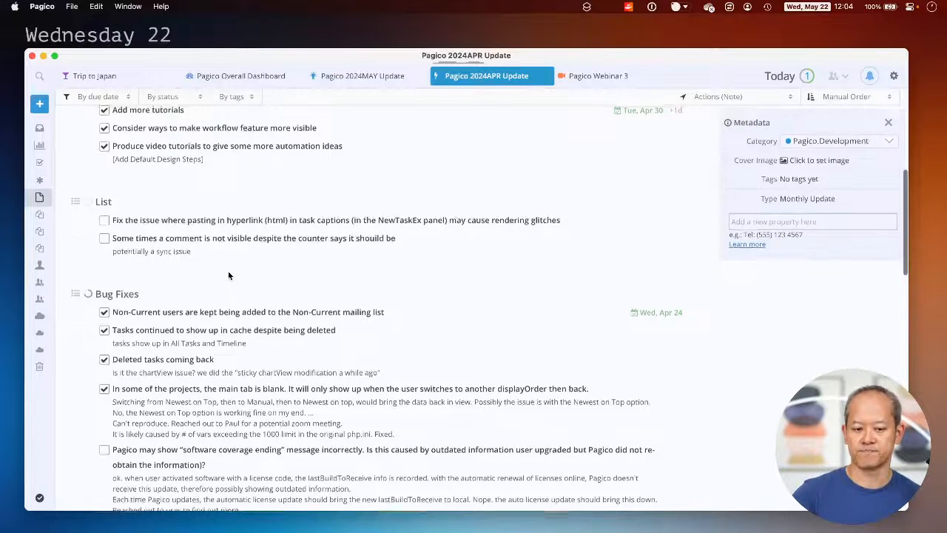
scroll(228, 275, "up", 1)
scroll(228, 275, "up", 5)
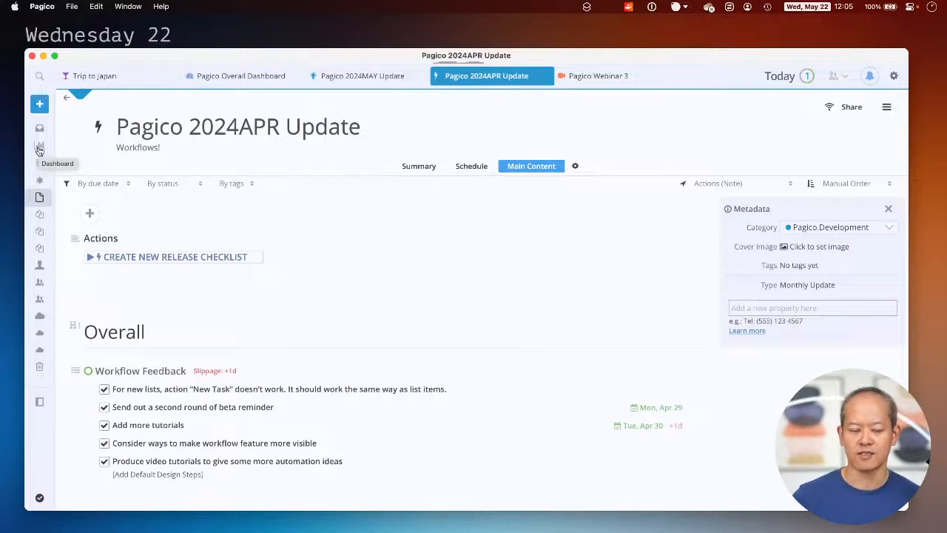
Open the Dashboard timeline and complete the "Test the live stream setup" task under Pagico Webinar 3
left_click(39, 148)
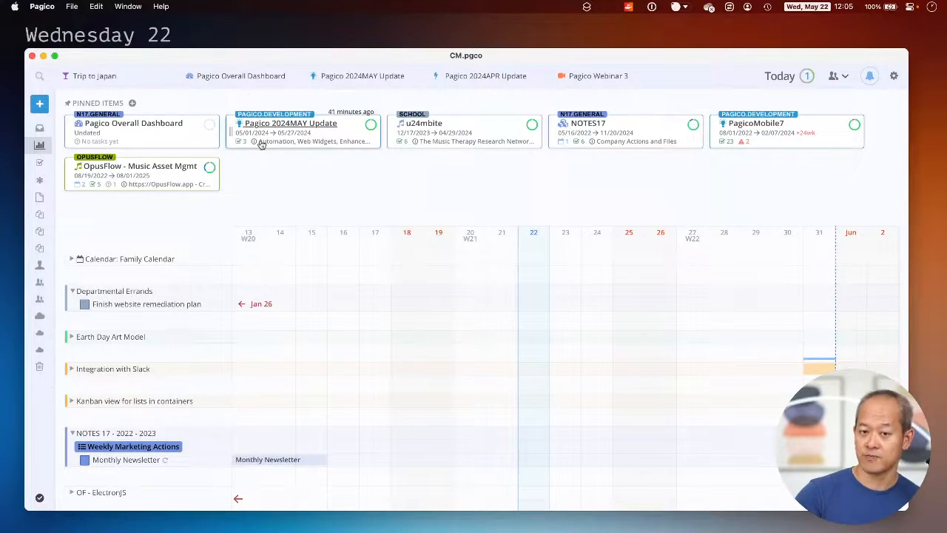
mouse_move(339, 245)
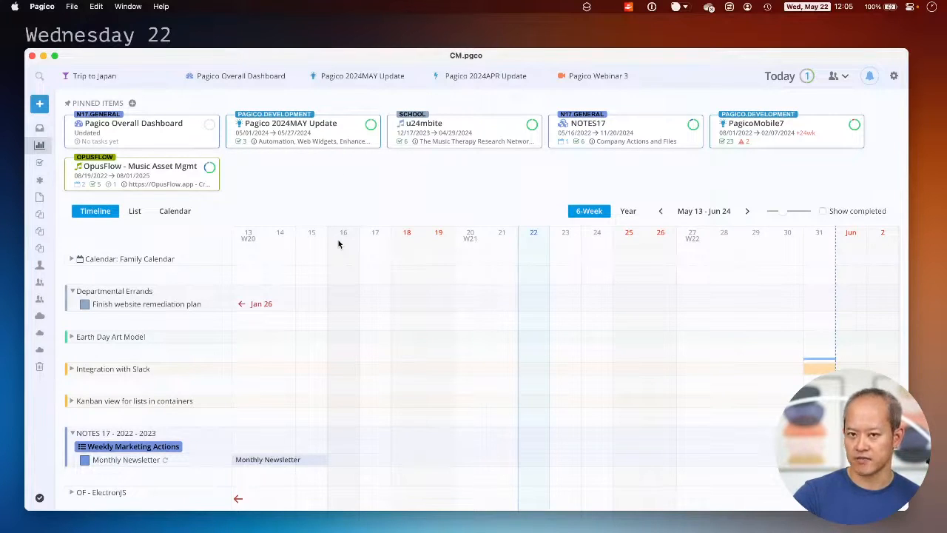
scroll(339, 244, "down", 10)
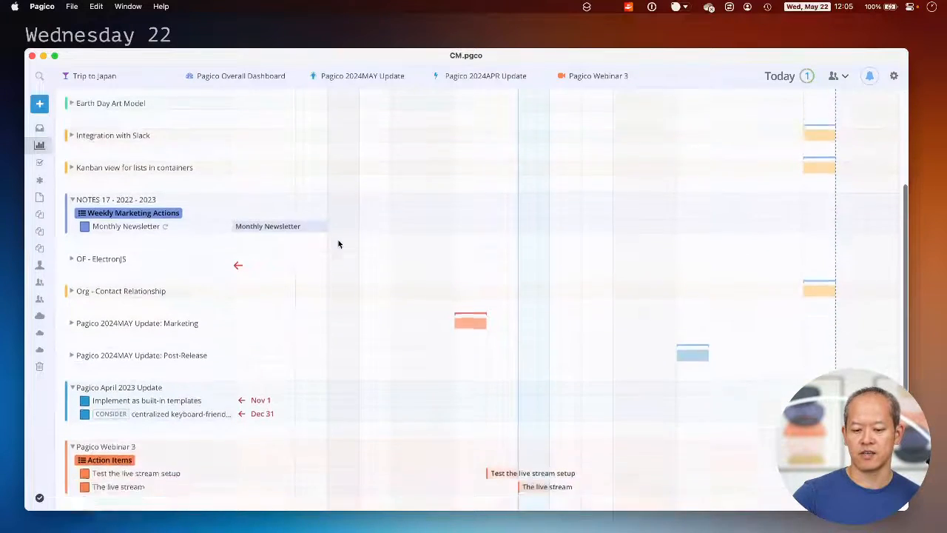
scroll(339, 244, "down", 8)
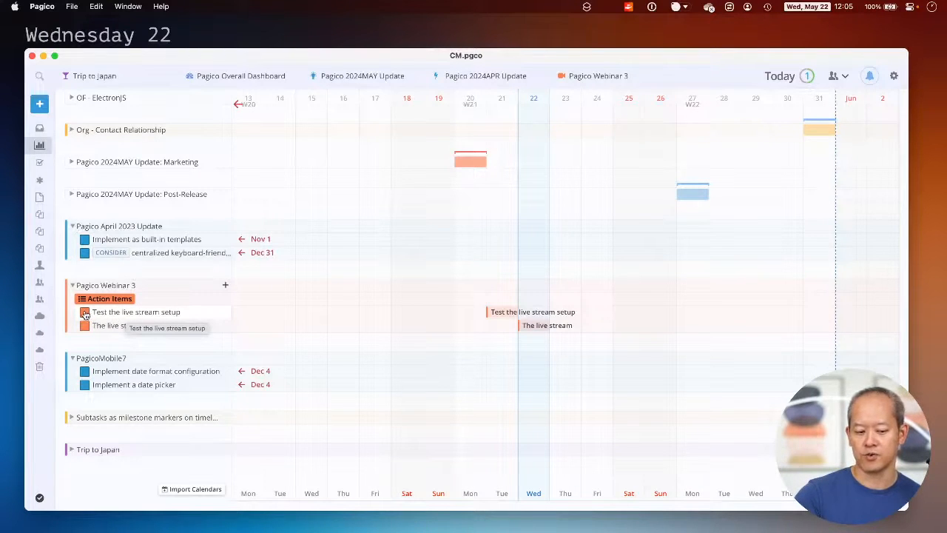
left_click(85, 314)
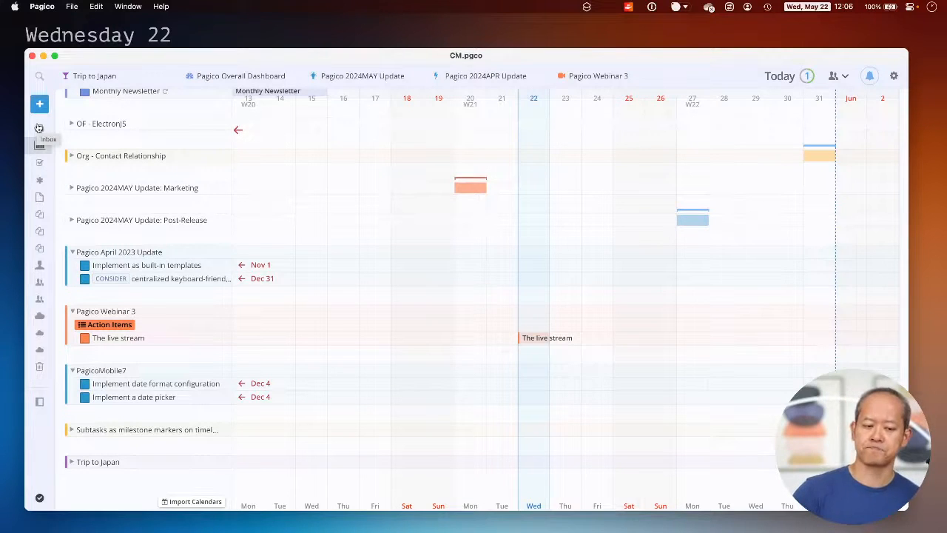
Expand the sidebar to show its labels and browse the full Contacts list
left_click(39, 401)
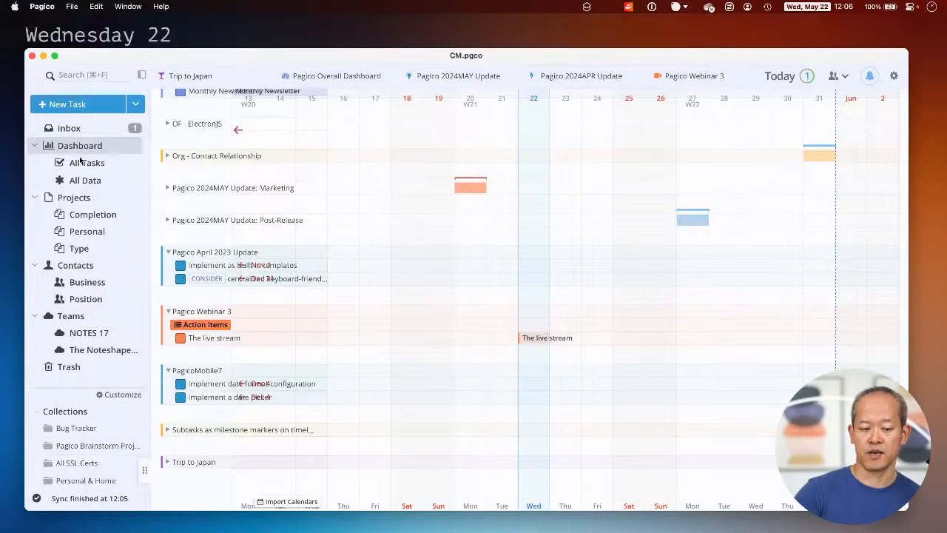
left_click(76, 266)
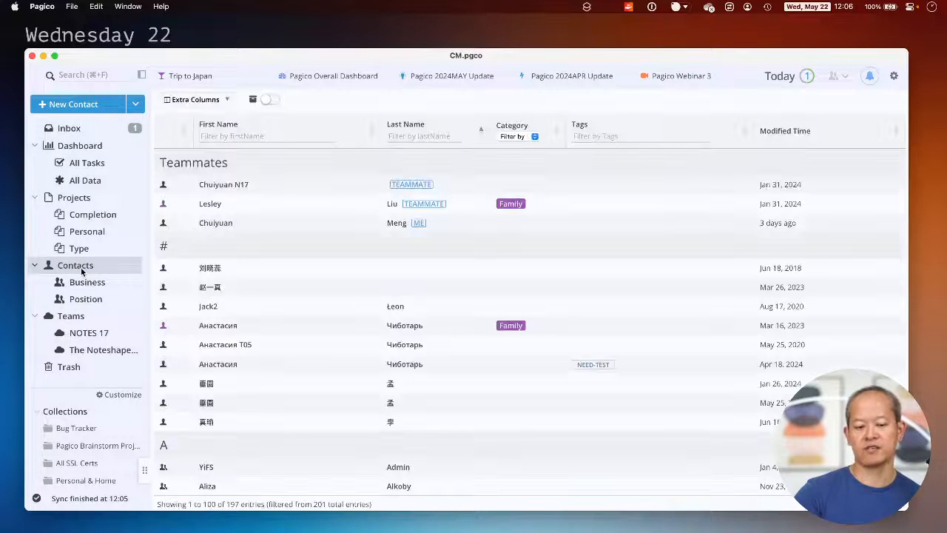
scroll(282, 308, "down", 10)
scroll(282, 309, "down", 15)
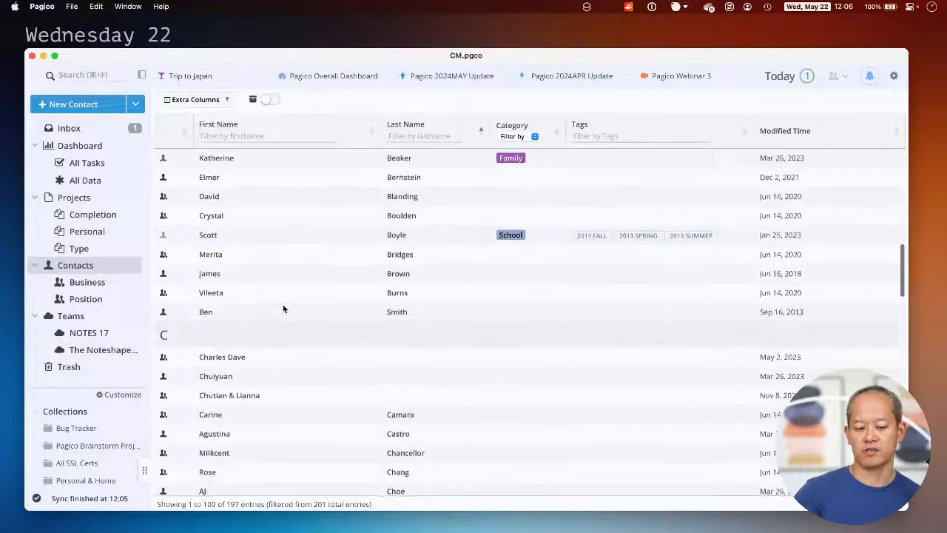
scroll(283, 309, "up", 3)
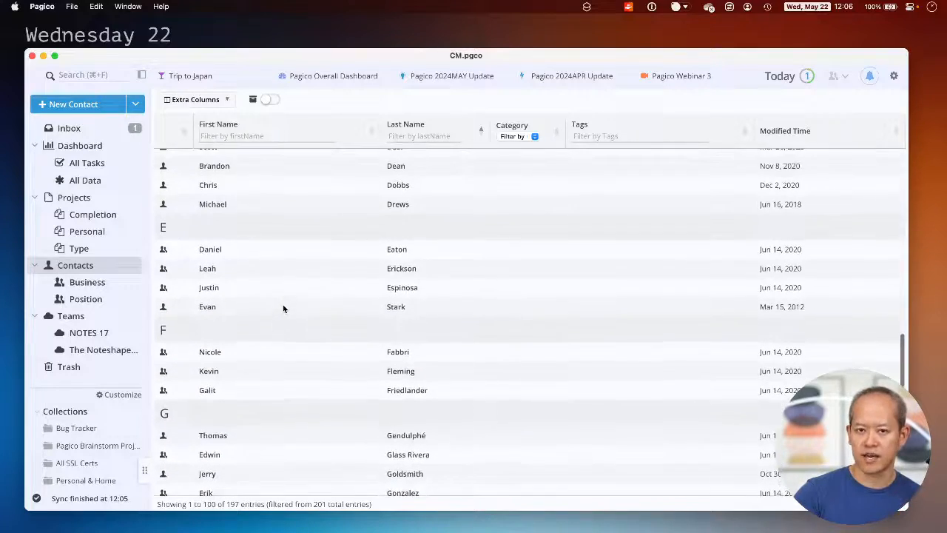
scroll(283, 308, "down", 5)
scroll(283, 308, "down", 6)
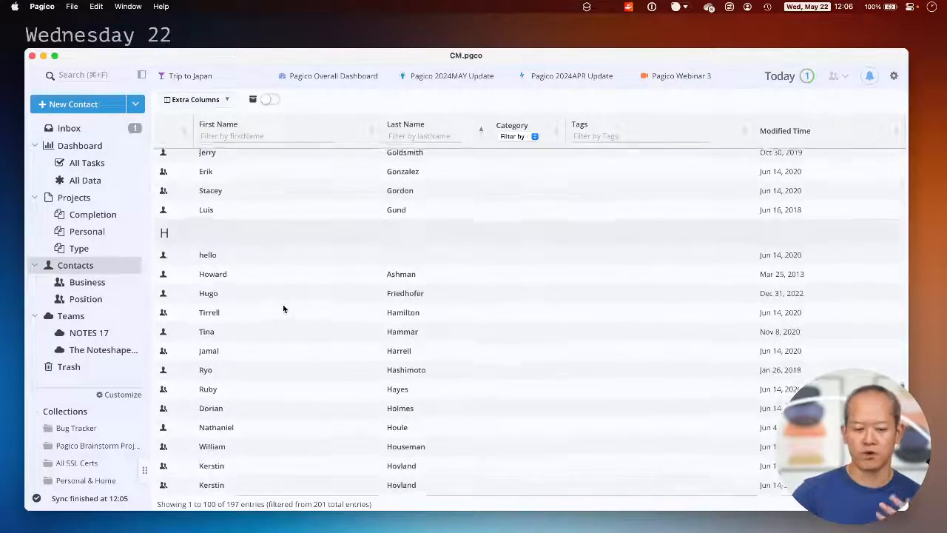
scroll(282, 308, "down", 3)
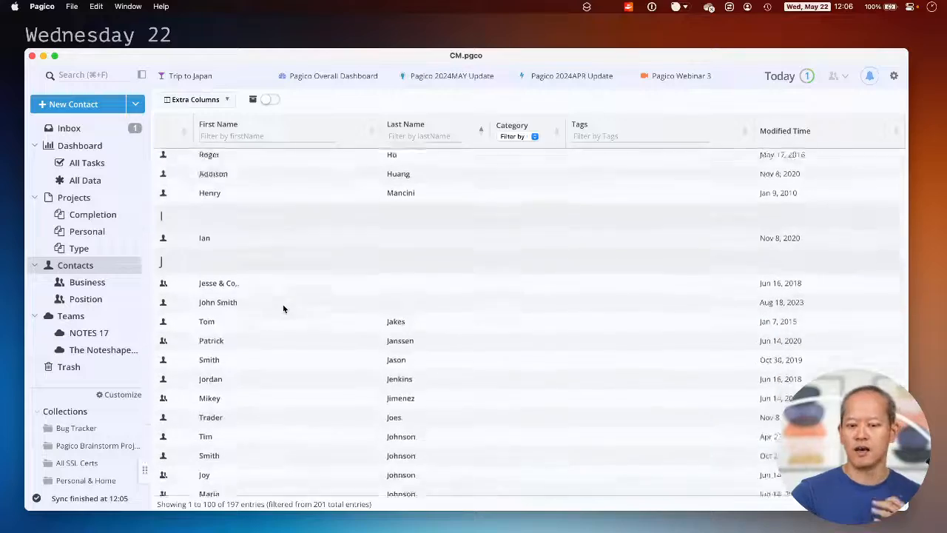
scroll(283, 309, "up", 7)
scroll(283, 308, "up", 10)
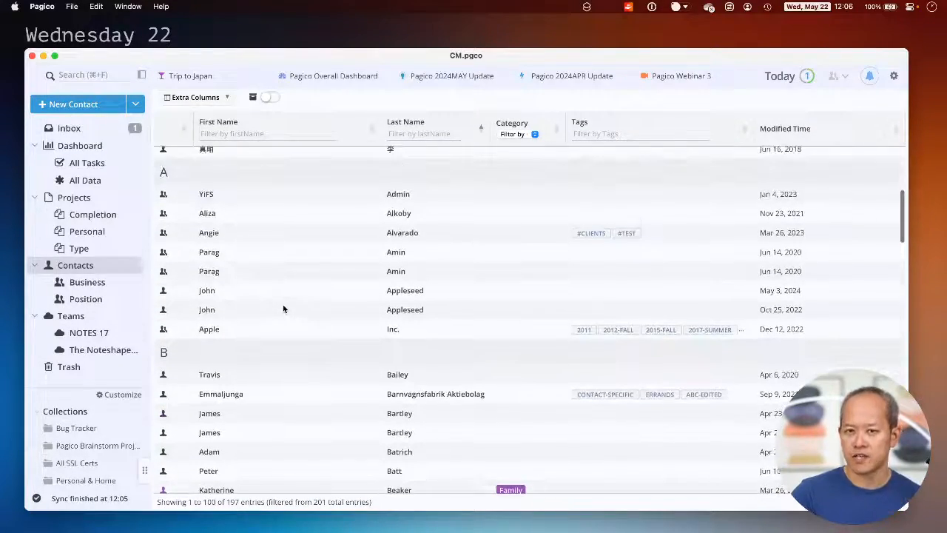
scroll(283, 309, "down", 5)
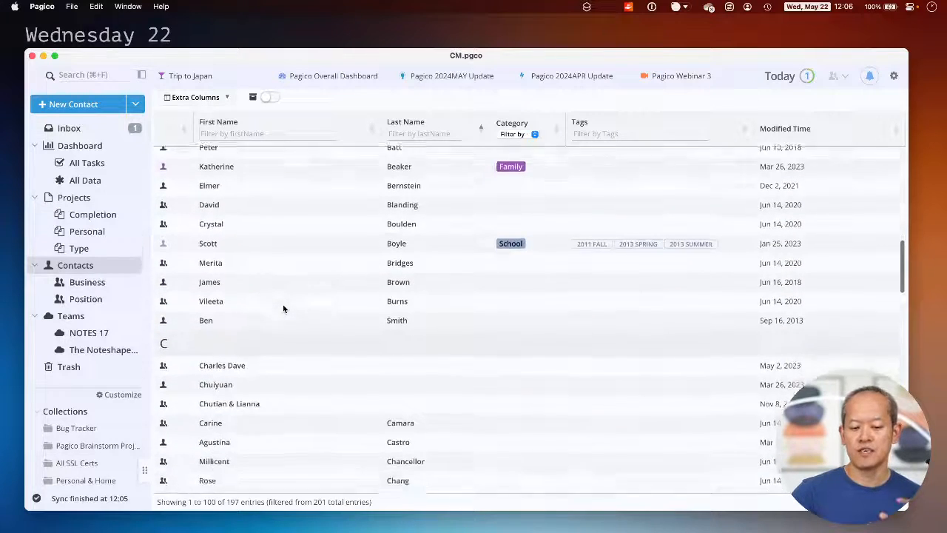
scroll(282, 308, "down", 6)
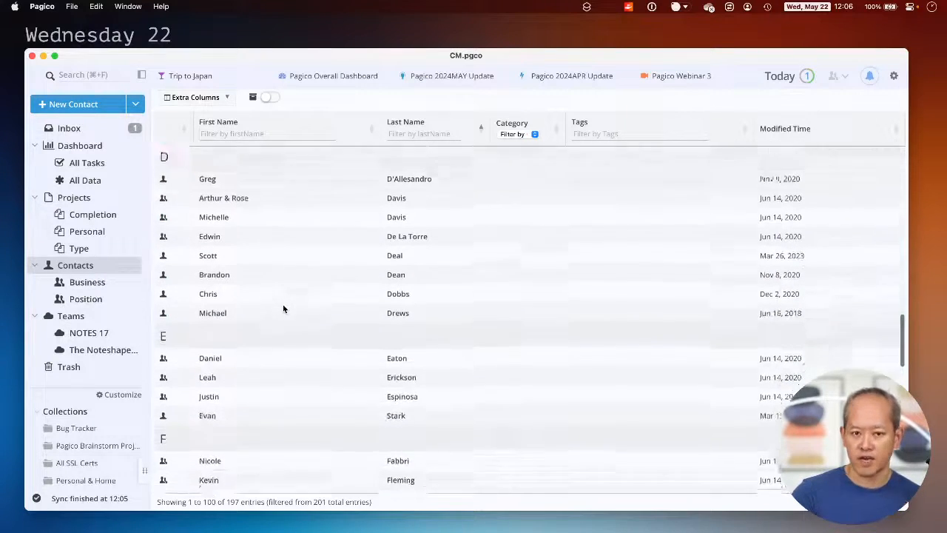
scroll(282, 309, "down", 1)
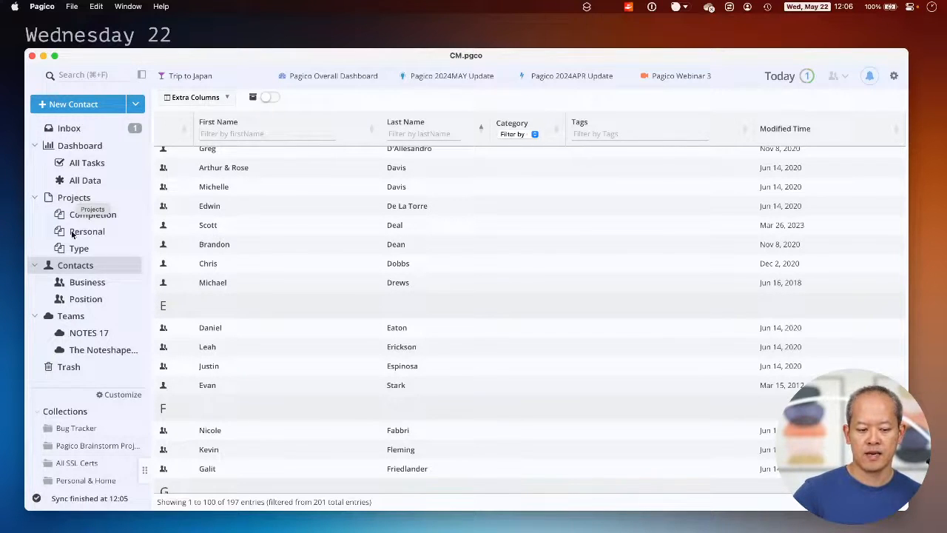
View the contacts grouped by Business and by Position
left_click(80, 282)
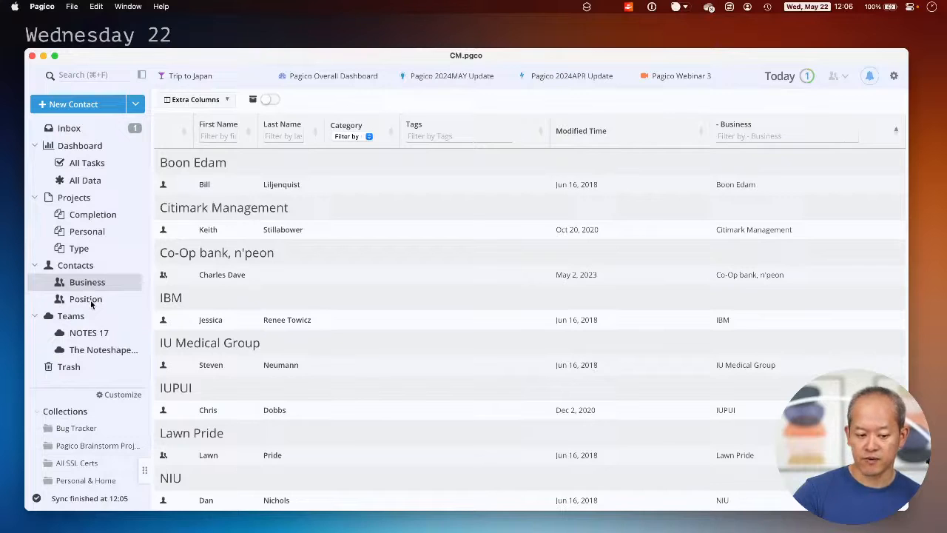
left_click(89, 301)
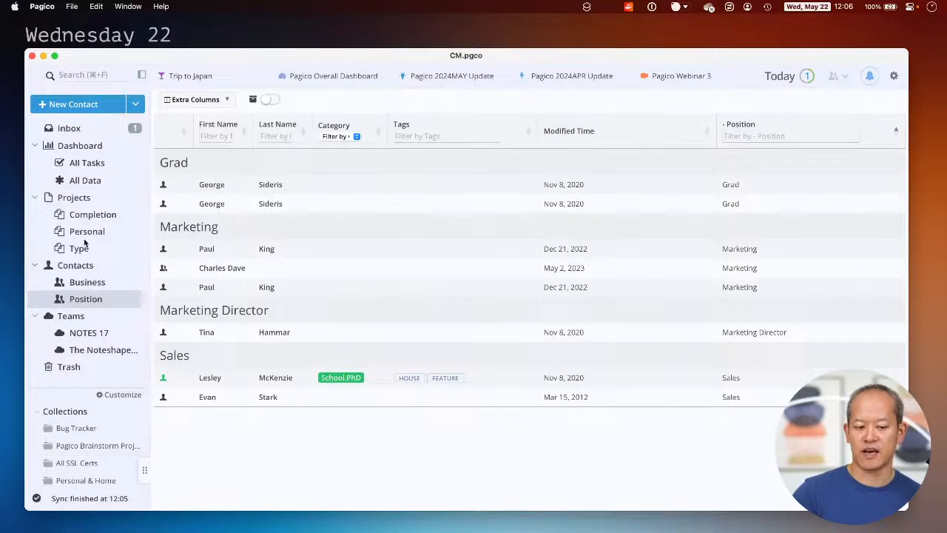
Show the Projects overview and expand the Pagico.Completed category in the Category Browser
left_click(78, 198)
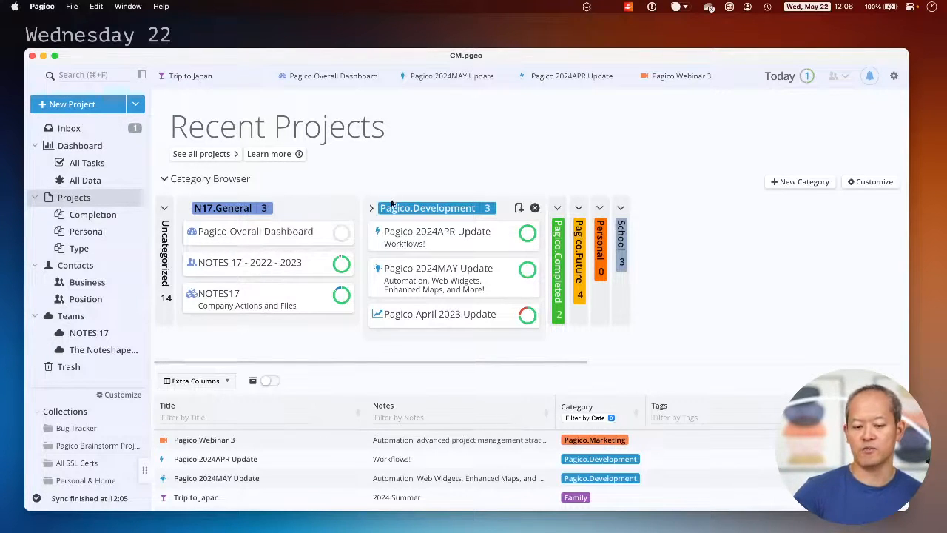
left_click(560, 214)
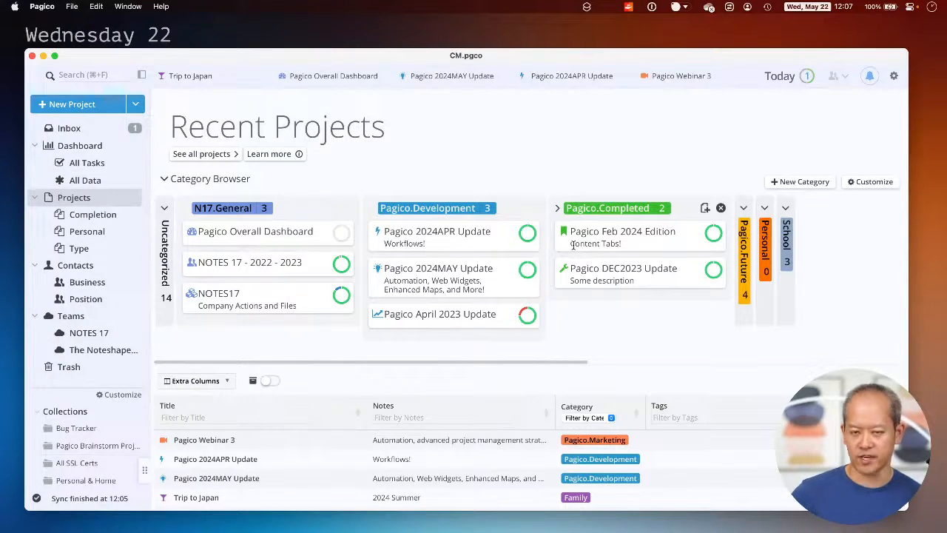
scroll(553, 284, "down", 3)
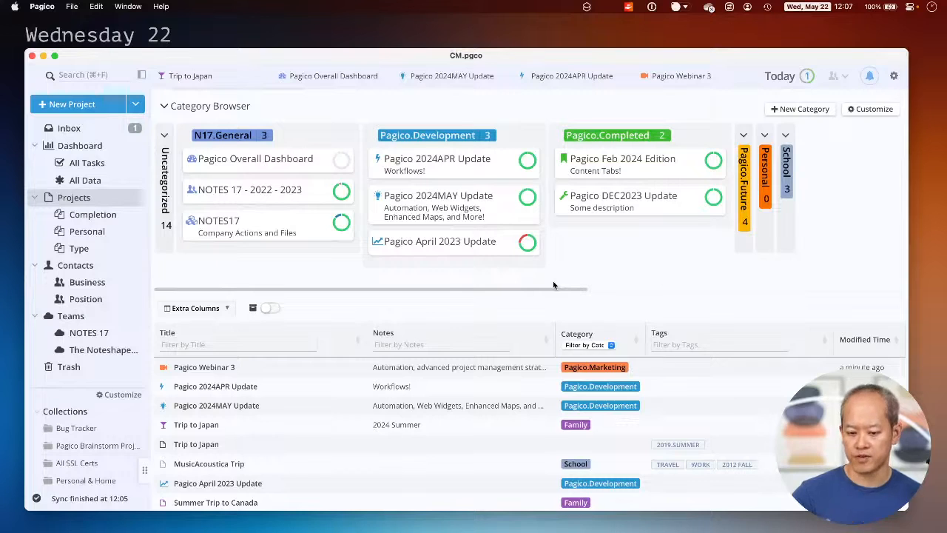
Browse All Data filtered by the Pagico.Development category, narrow it with the PAGICO10 tag, and clear the filters
left_click(82, 181)
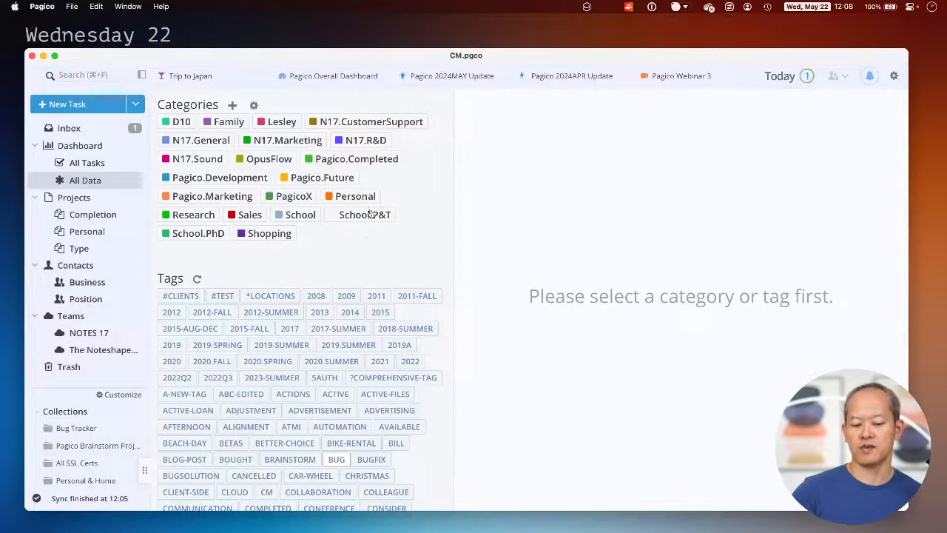
left_click(235, 181)
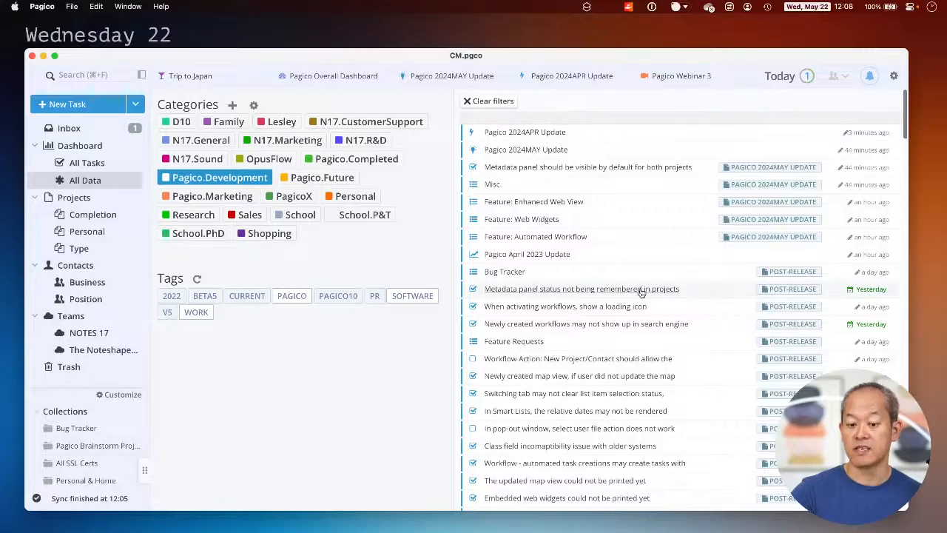
scroll(640, 289, "down", 8)
scroll(640, 294, "up", 3)
scroll(641, 292, "up", 5)
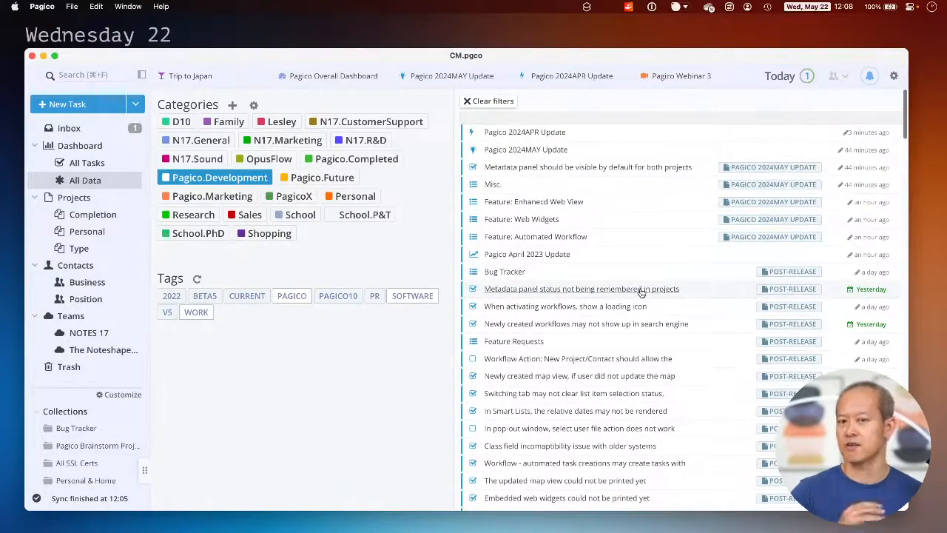
left_click(335, 300)
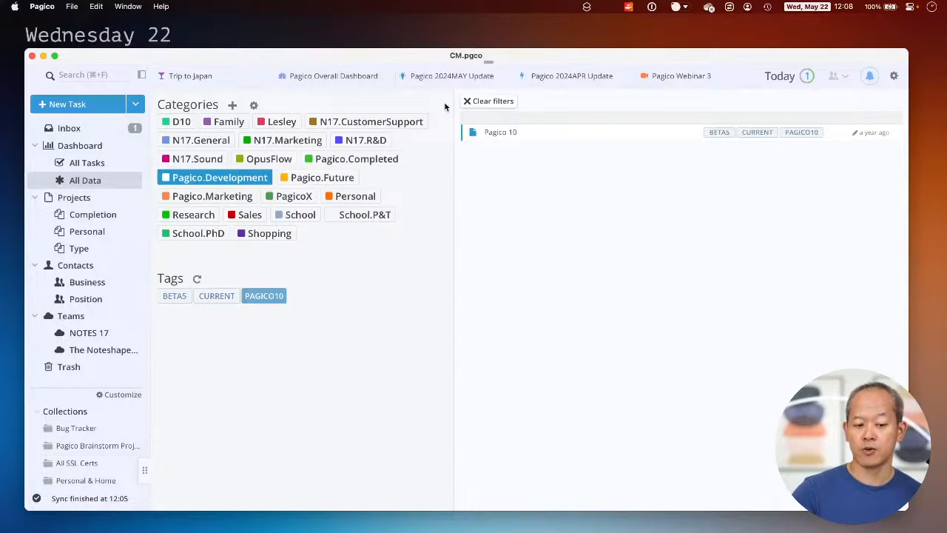
left_click(484, 102)
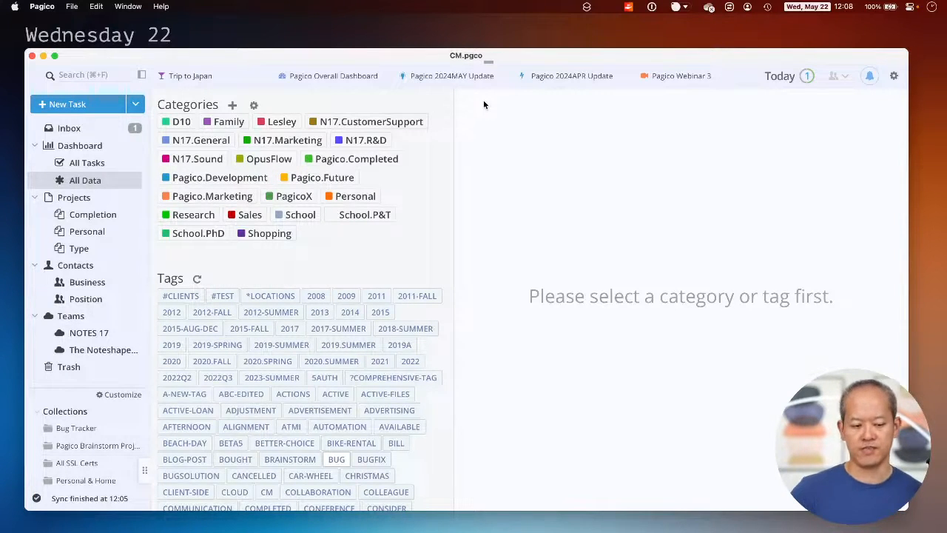
Visit Projects and Contacts, return to the Dashboard, and open and dismiss the blank new task form
left_click(64, 199)
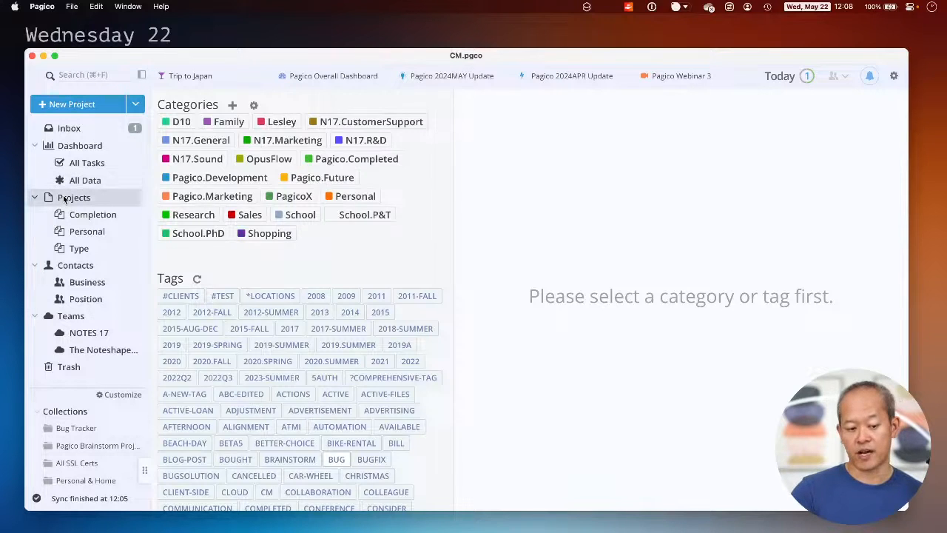
left_click(72, 267)
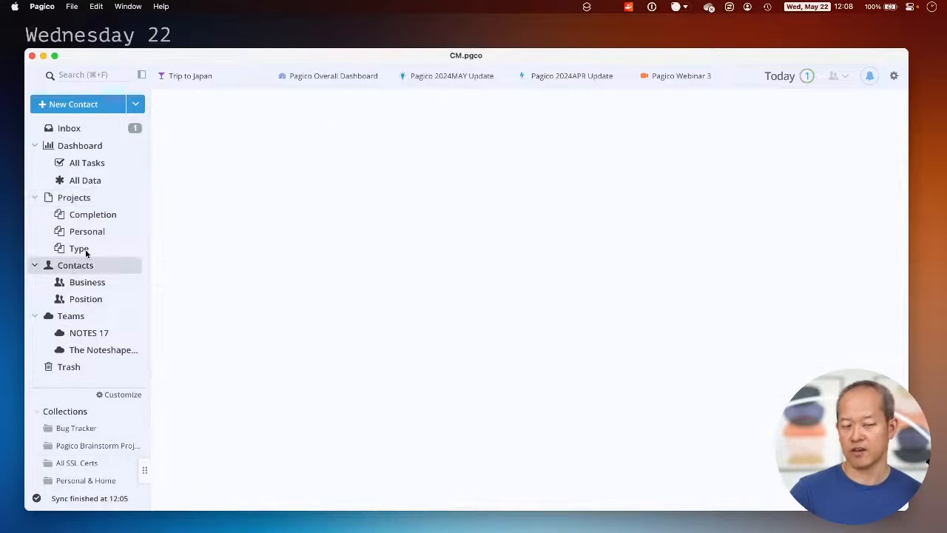
left_click(81, 146)
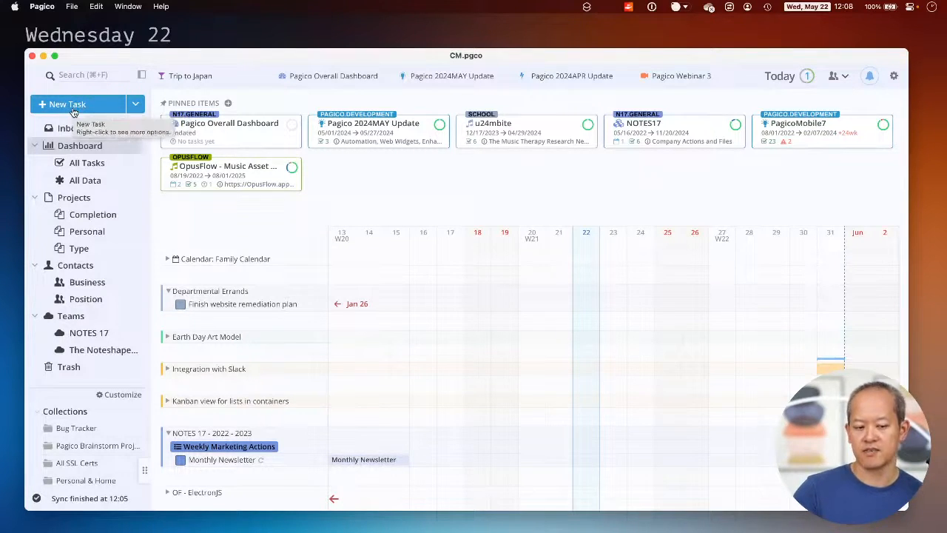
left_click(74, 111)
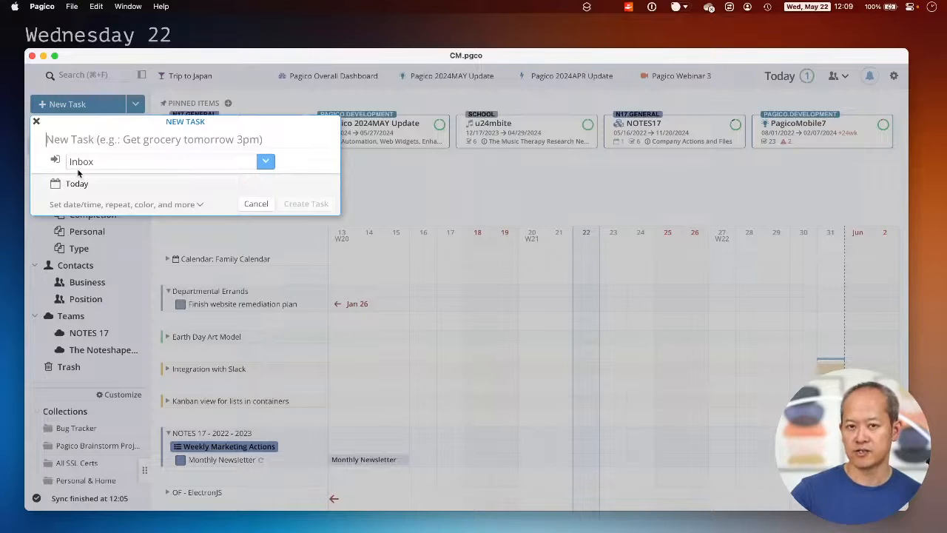
left_click(36, 121)
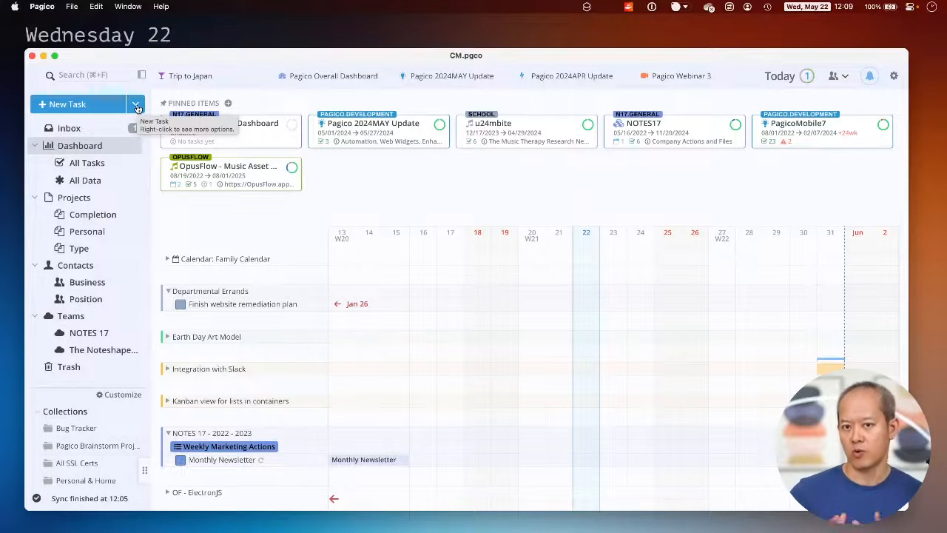
View the creation options available from the Dashboard, including templates, collections, teams and workflows, and close them
left_click(137, 108)
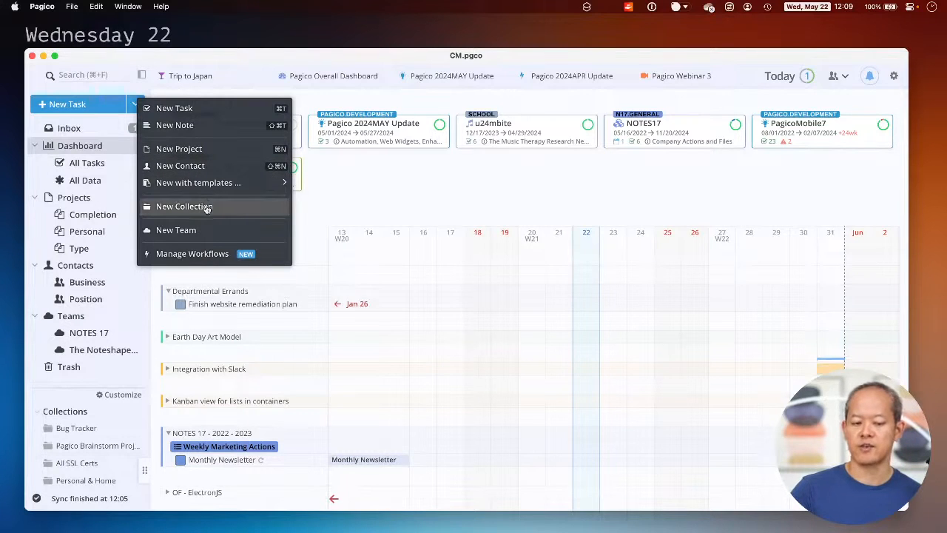
mouse_move(229, 190)
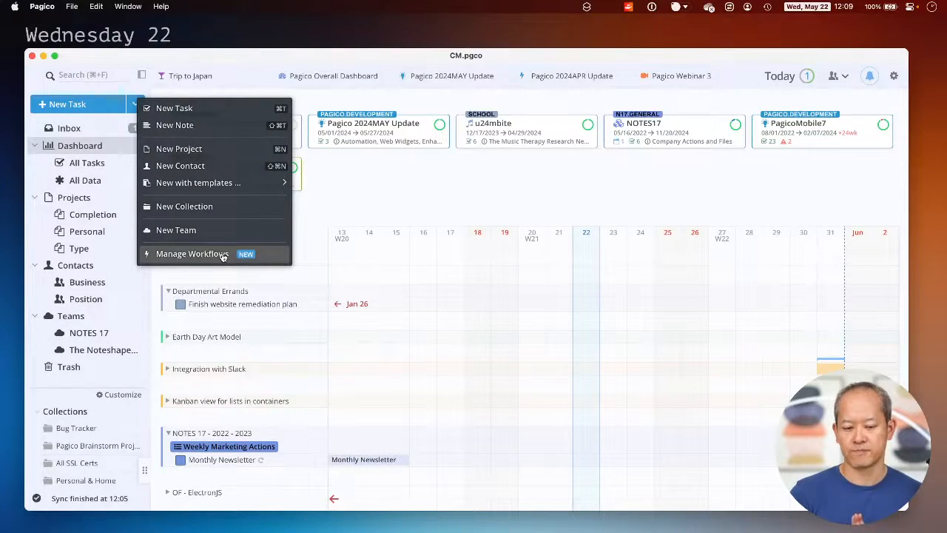
left_click(404, 203)
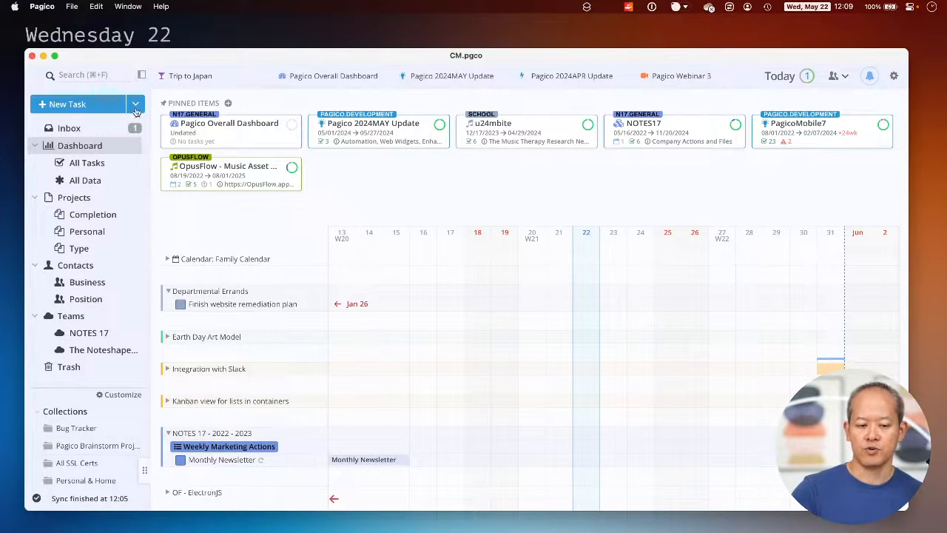
Collapse the sidebar to icons only and view the creation options from the compact layout
left_click(142, 76)
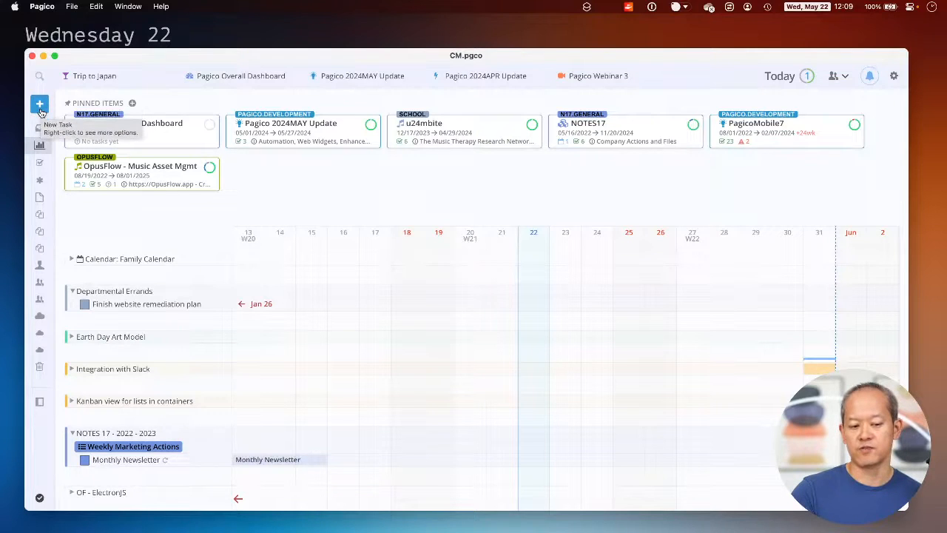
right_click(40, 111)
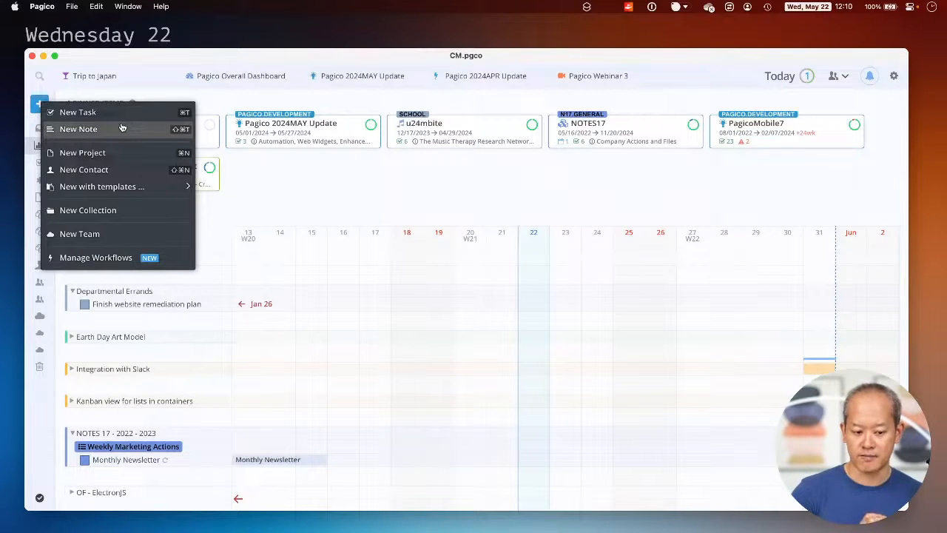
left_click(46, 414)
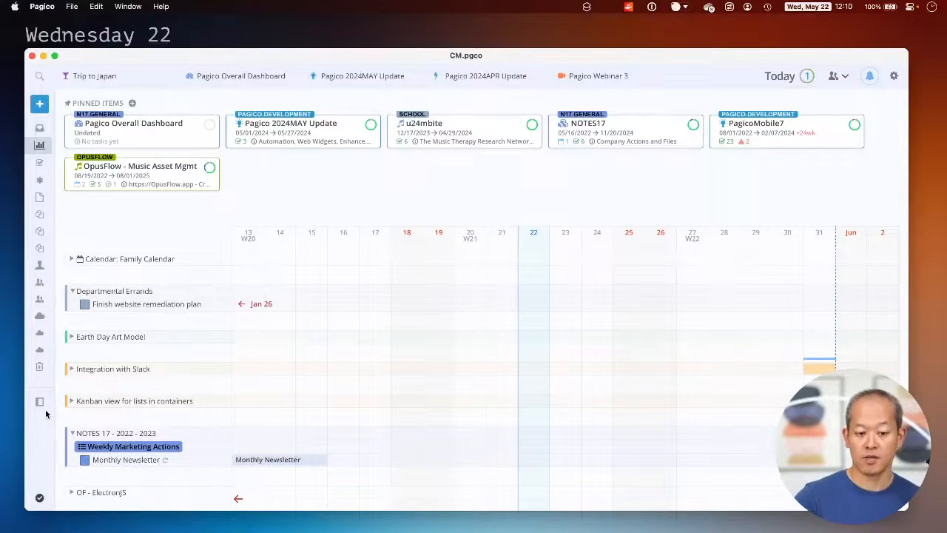
Open the Pagico 2024MAY Update project and look through its Development, Marketing and Post-Release content and its content tab settings
left_click(352, 76)
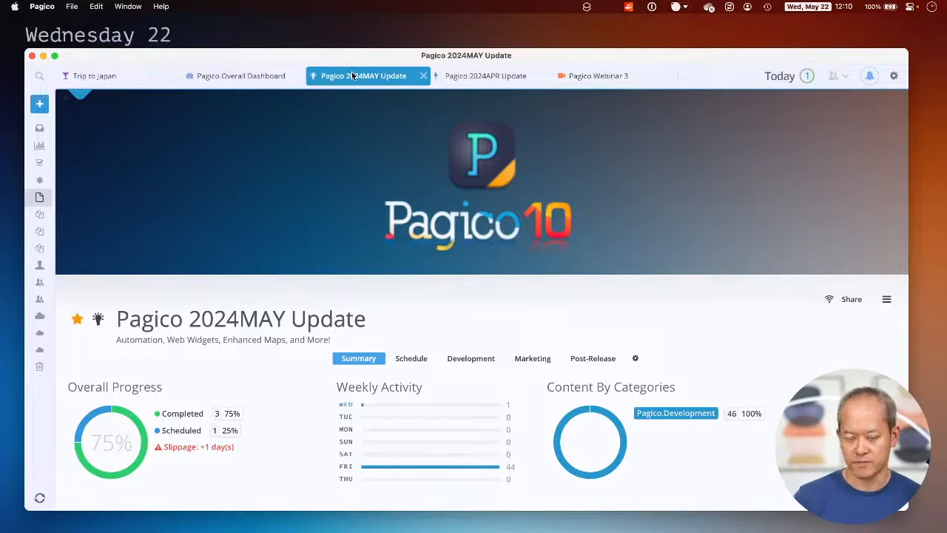
mouse_move(321, 156)
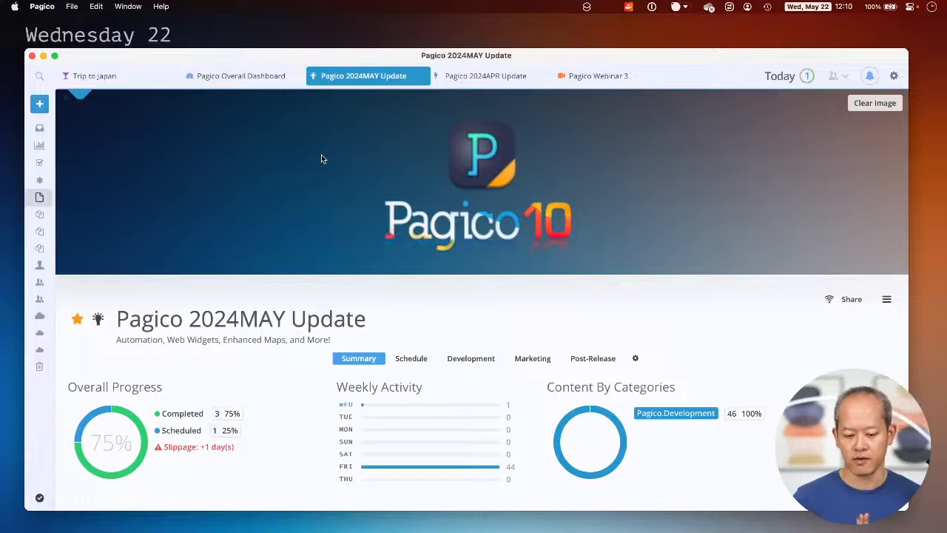
scroll(308, 219, "down", 3)
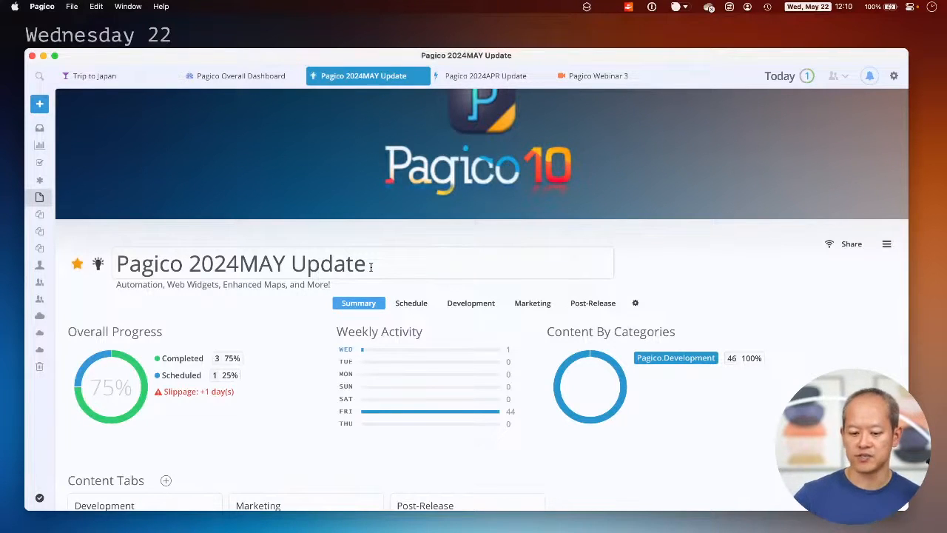
left_click(479, 305)
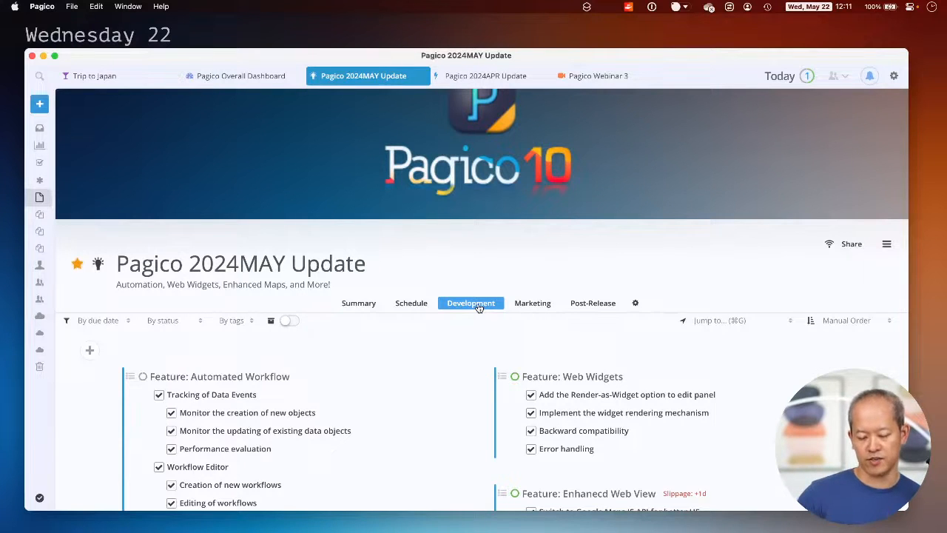
left_click(542, 305)
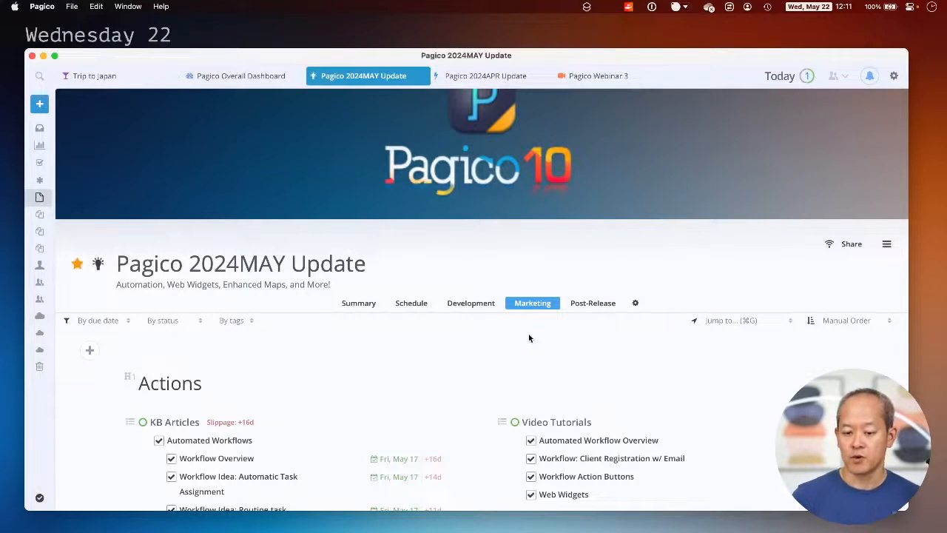
left_click(592, 303)
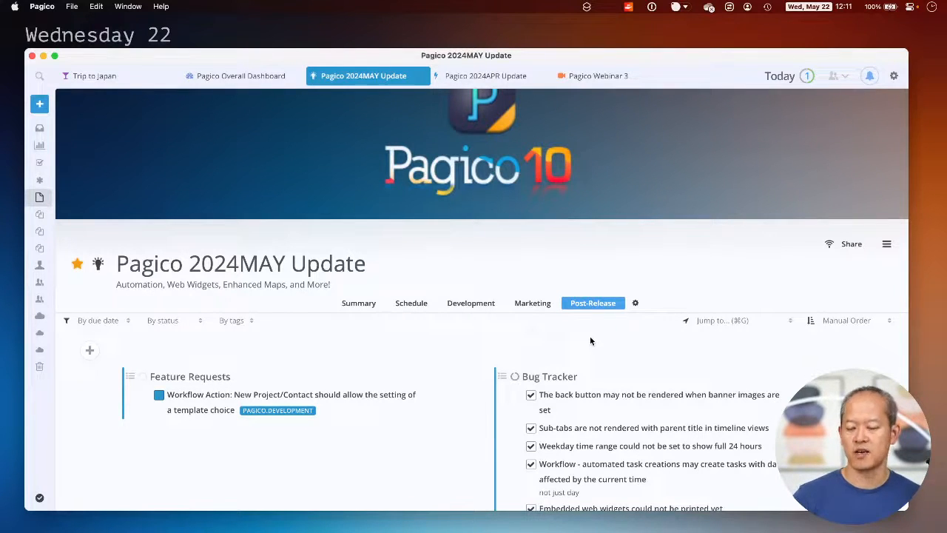
left_click(484, 305)
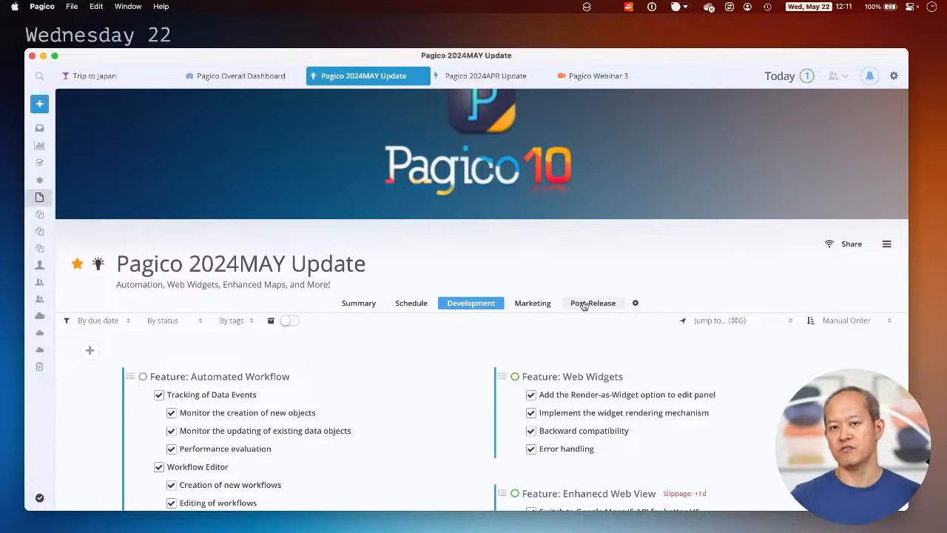
left_click(636, 305)
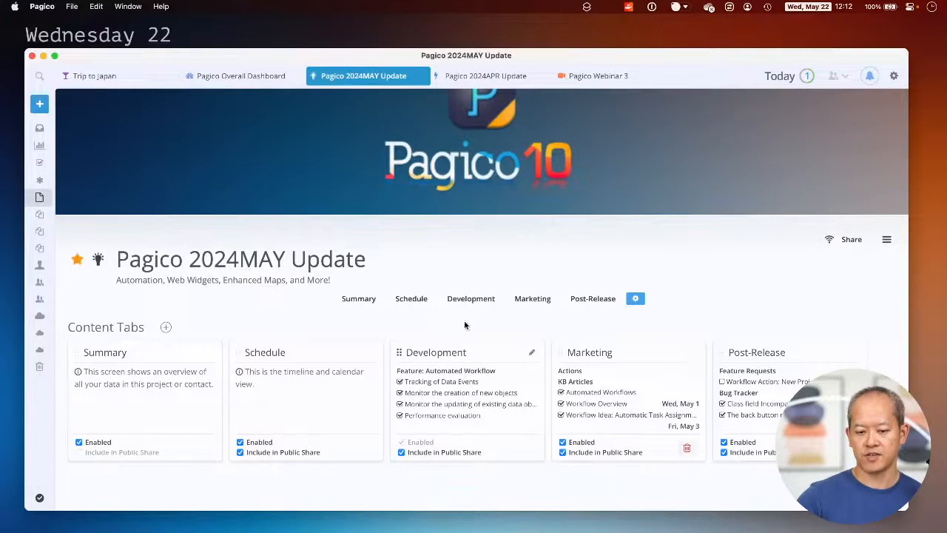
Open the Pagico Webinar 3 project and skim its main content down to the project reference at the end
left_click(594, 76)
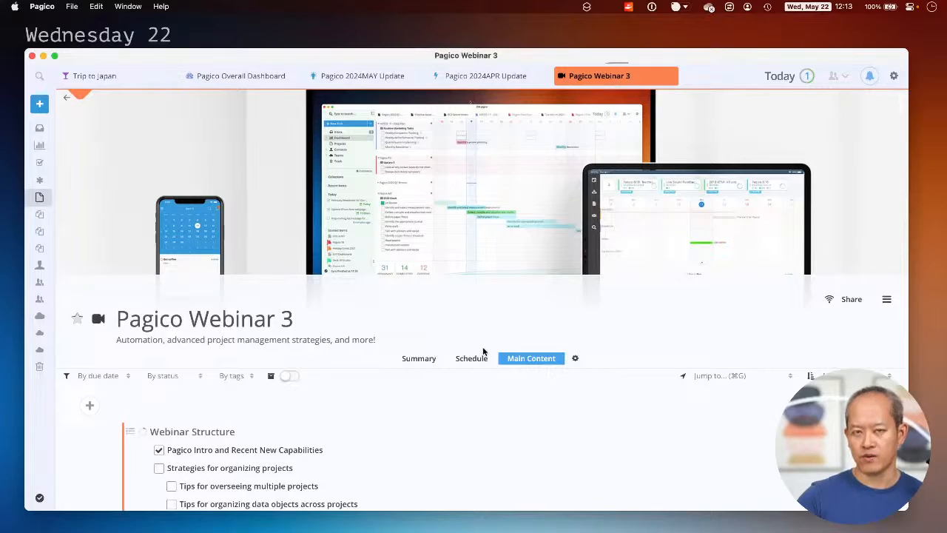
scroll(482, 354, "down", 1)
scroll(483, 351, "down", 20)
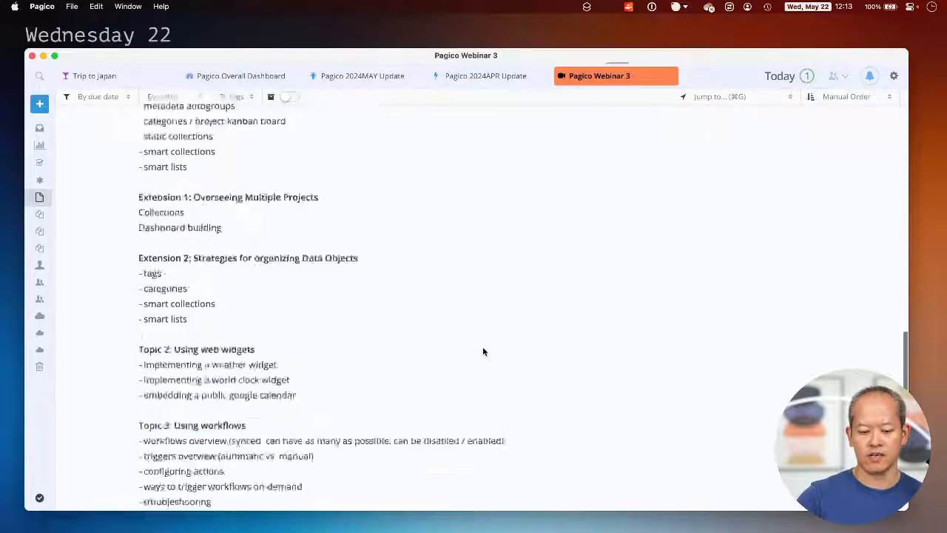
scroll(484, 352, "down", 3)
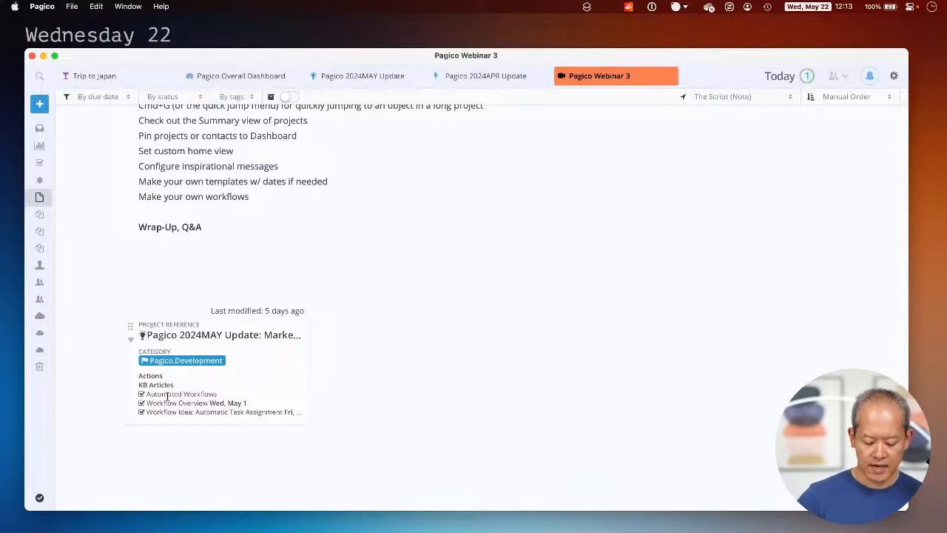
scroll(290, 351, "up", 20)
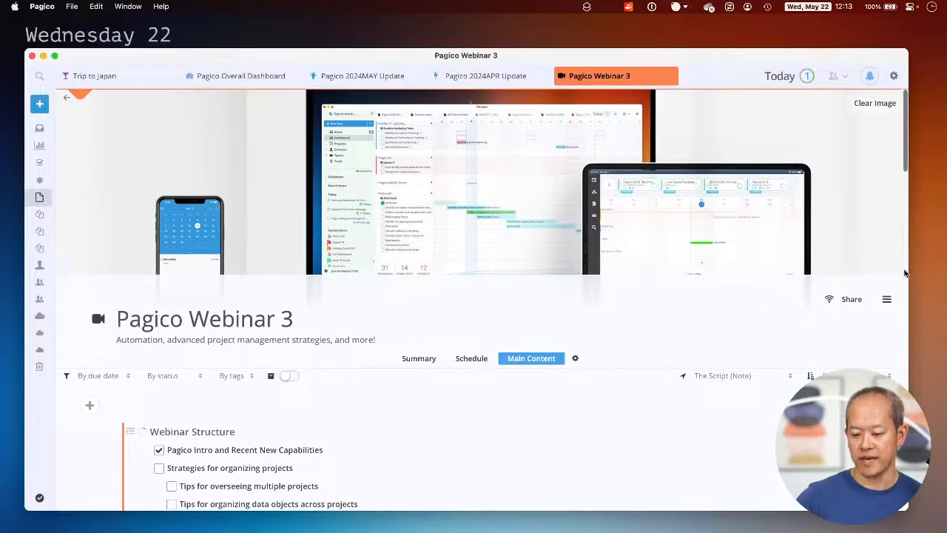
Show the editable metadata of the Pagico Webinar 3 project beside its main content
left_click(888, 299)
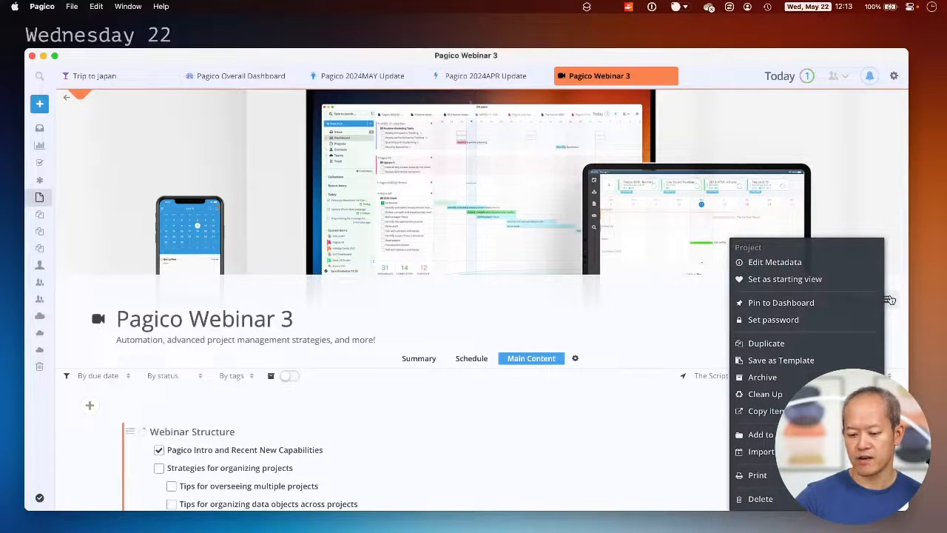
left_click(774, 263)
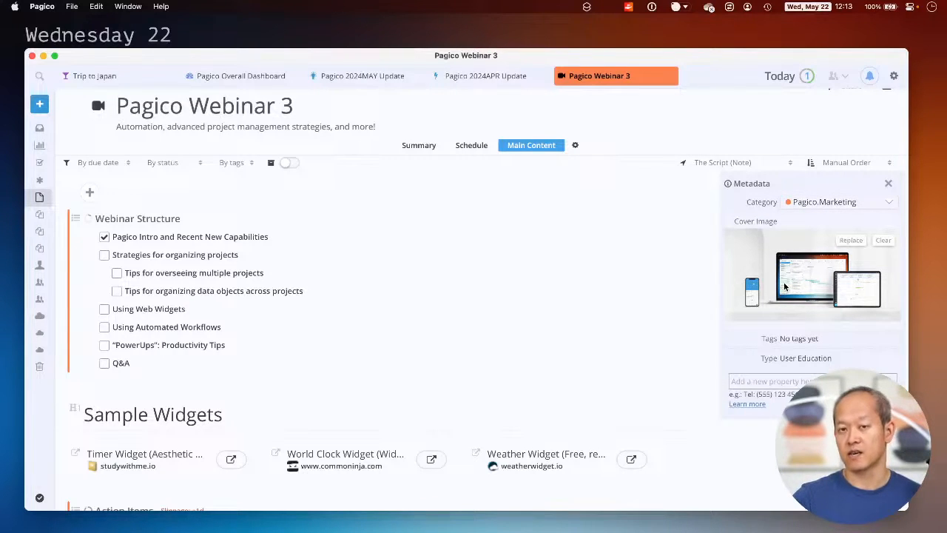
scroll(785, 286, "down", 2)
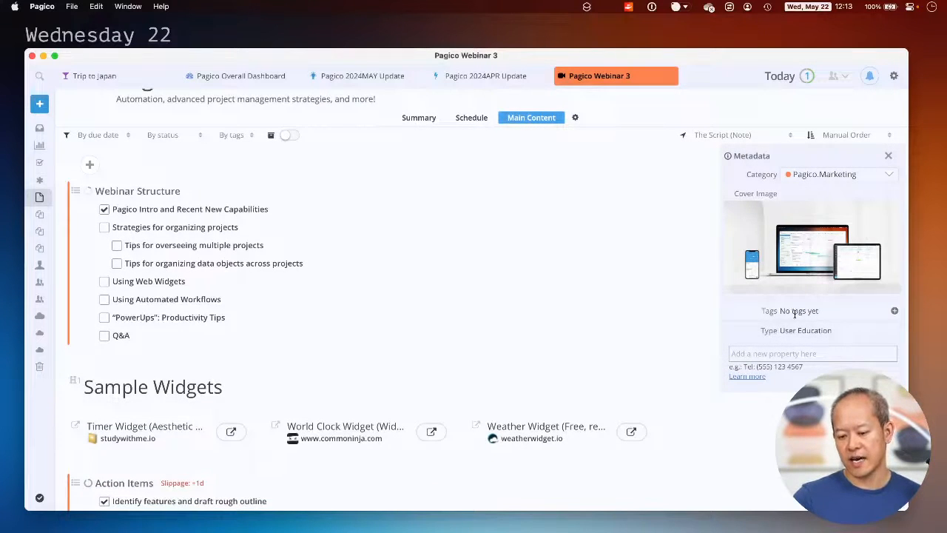
Add the property "Year: 2024" to the Pagico Webinar 3 metadata and enable Auto-Group on it
left_click(775, 356)
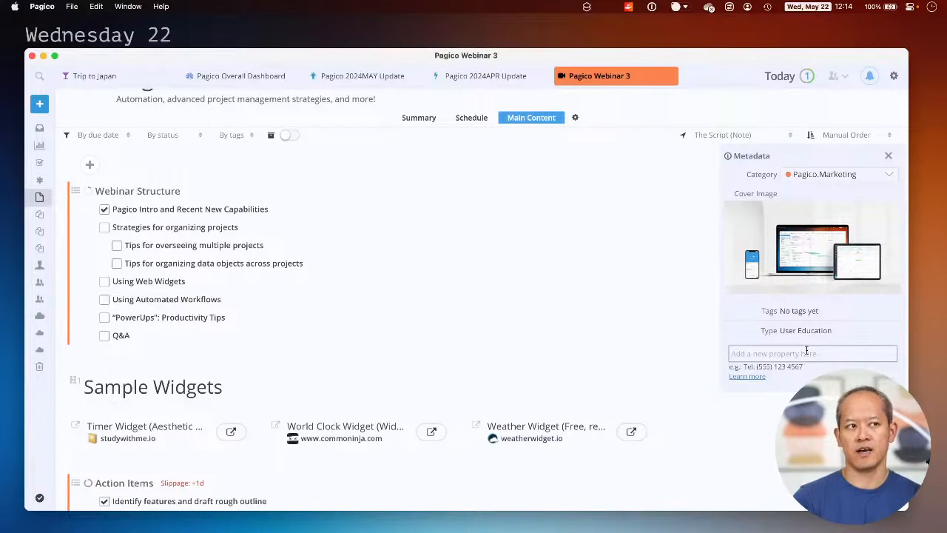
type("Year: 2024")
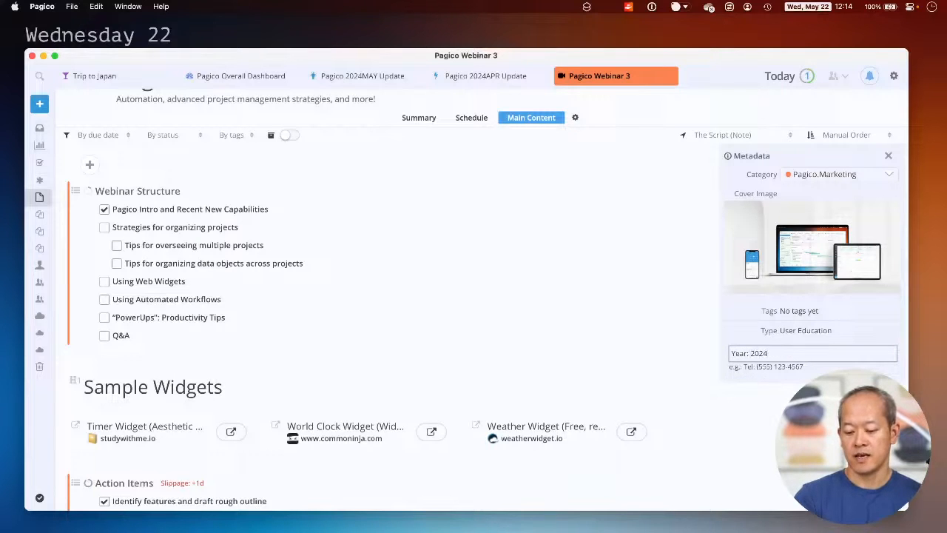
key("Return")
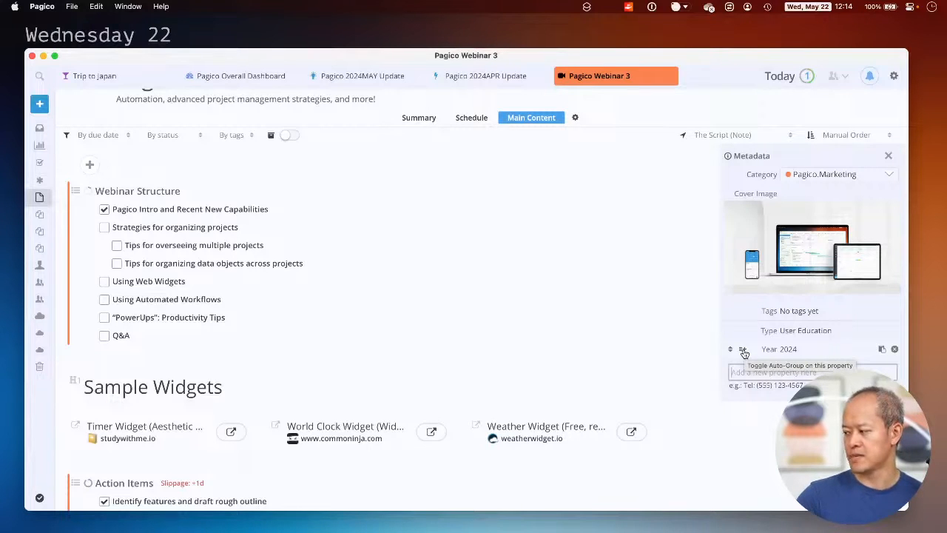
left_click(744, 353)
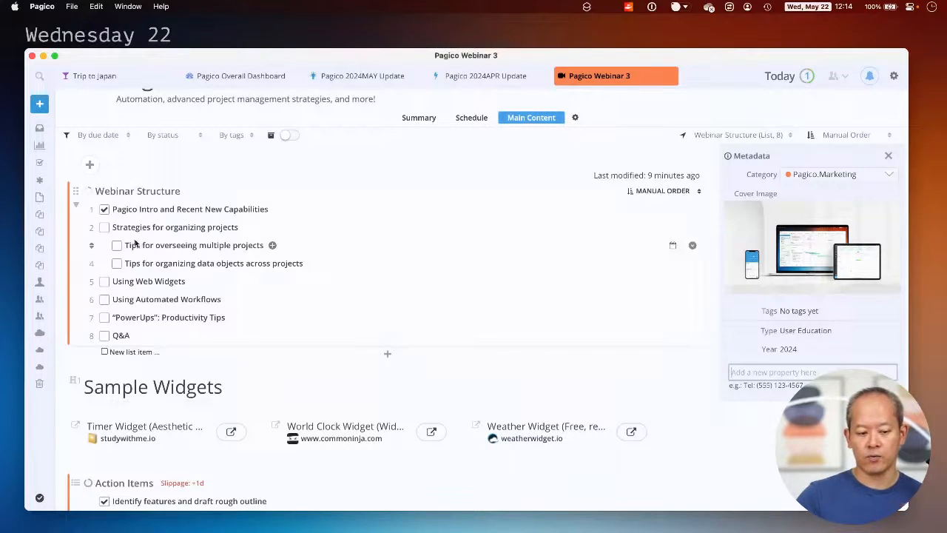
Expand the sidebar to full width and open the Pagico Webinar 3 project from the Year project group
left_click(38, 414)
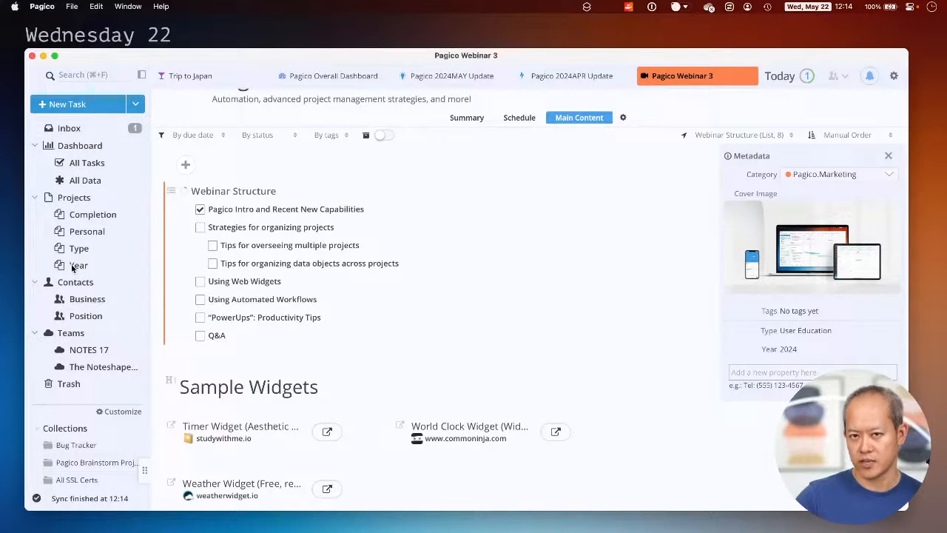
left_click(74, 265)
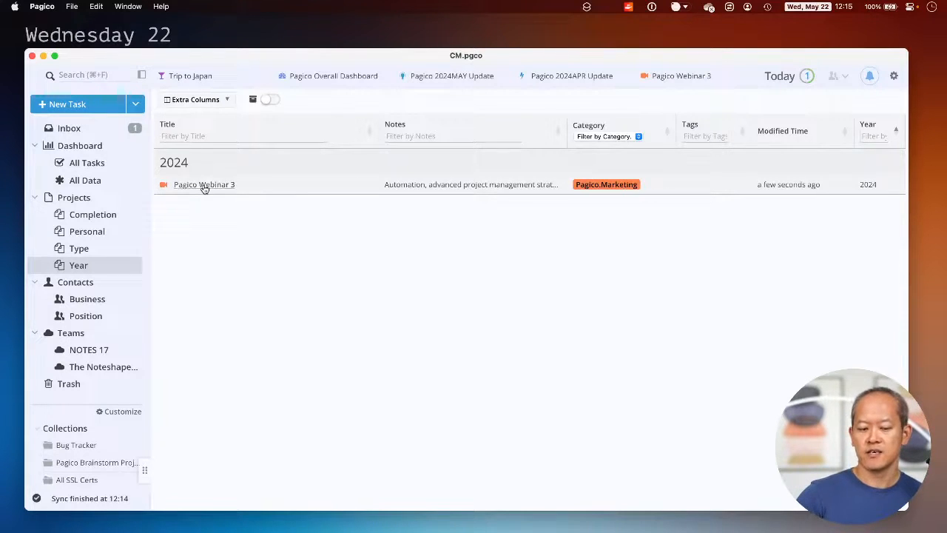
left_click(204, 186)
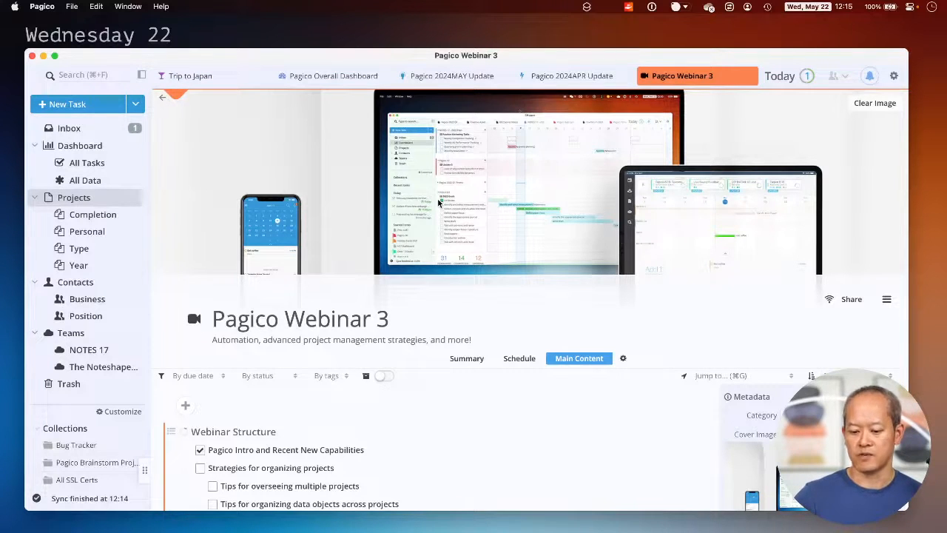
Review the Type and Year properties in the Pagico Webinar 3 metadata beside its Webinar Structure list
scroll(481, 251, "down", 5)
scroll(521, 302, "down", 1)
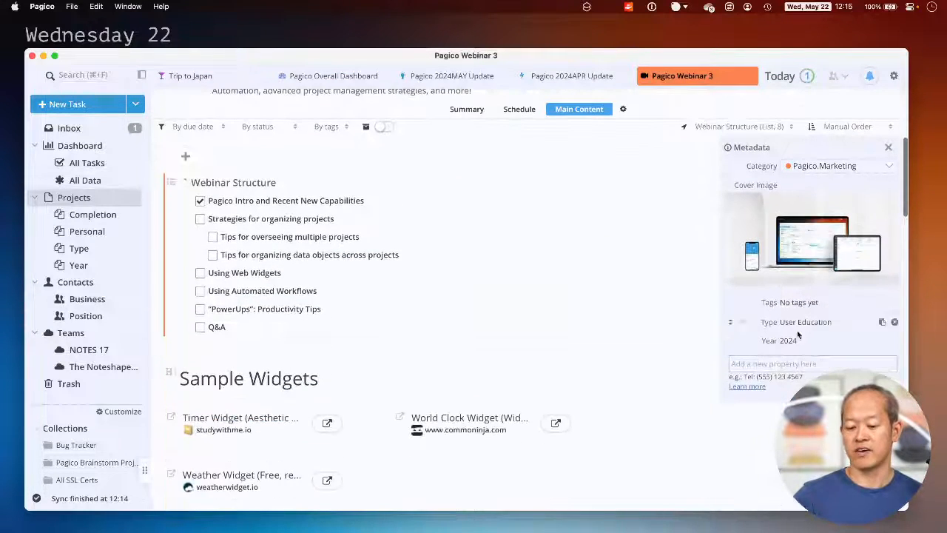
left_click(783, 369)
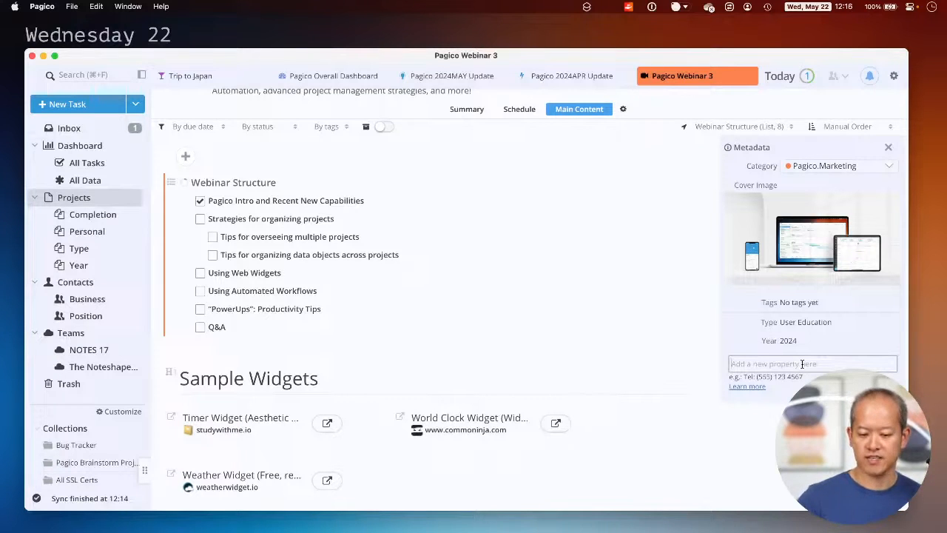
scroll(596, 359, "up", 5)
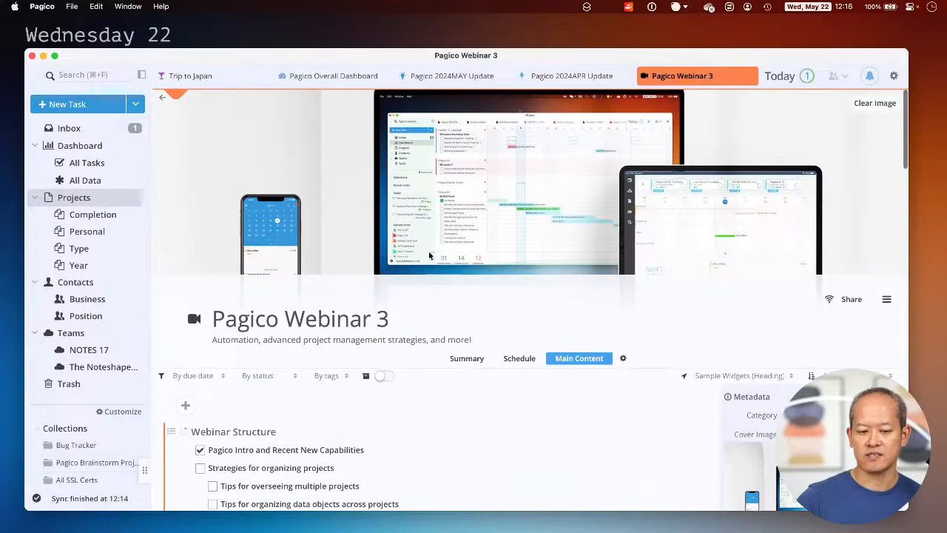
Open the Trip to Japan project and skim its Itinerary content from the map and weather widget to the Tokyo lists
left_click(213, 76)
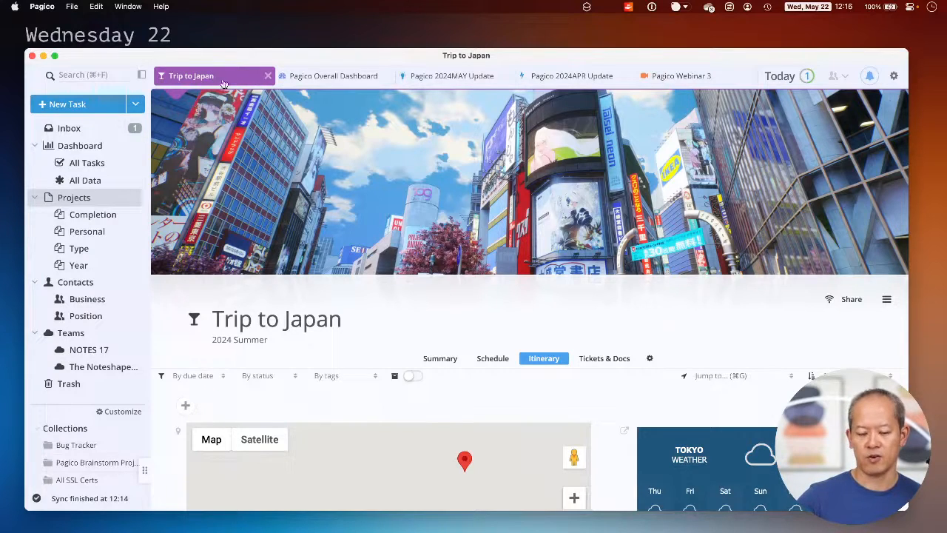
scroll(632, 371, "down", 1)
scroll(633, 371, "down", 10)
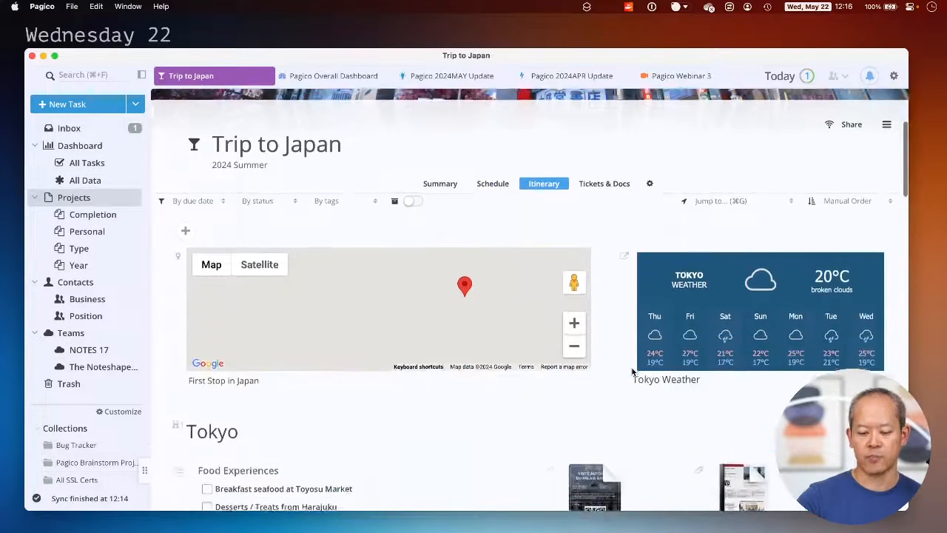
scroll(632, 372, "up", 10)
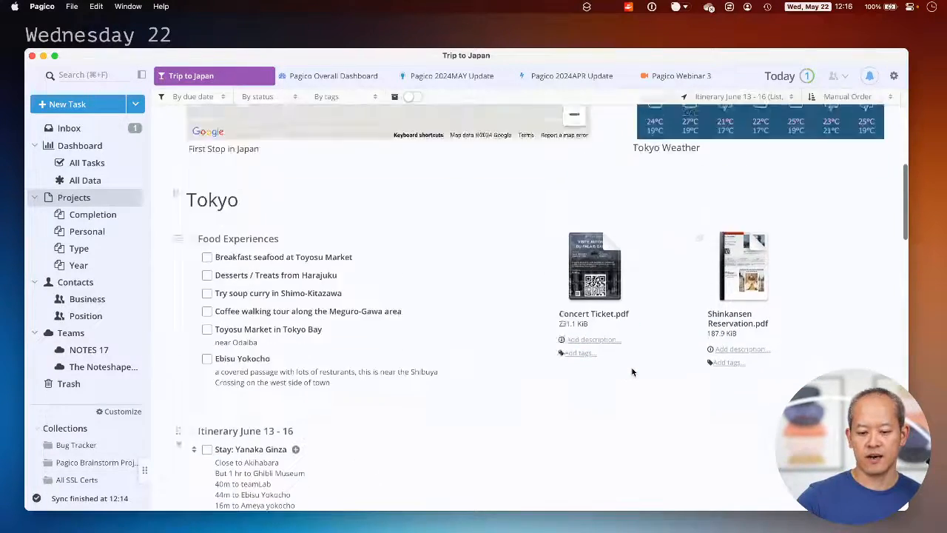
Zoom in on the First Stop in Japan map, and reload the itinerary by switching to Pagico Overall Dashboard and back
left_click(574, 314)
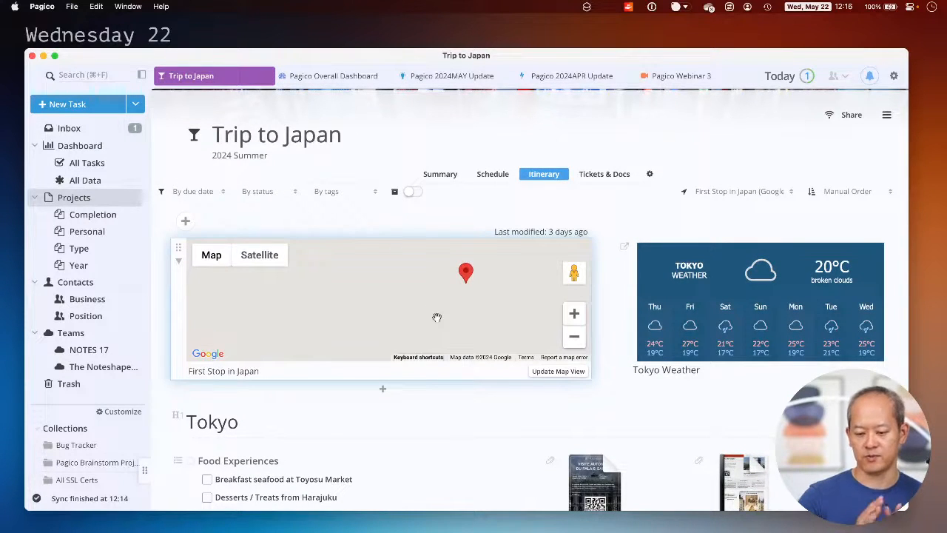
left_click(328, 77)
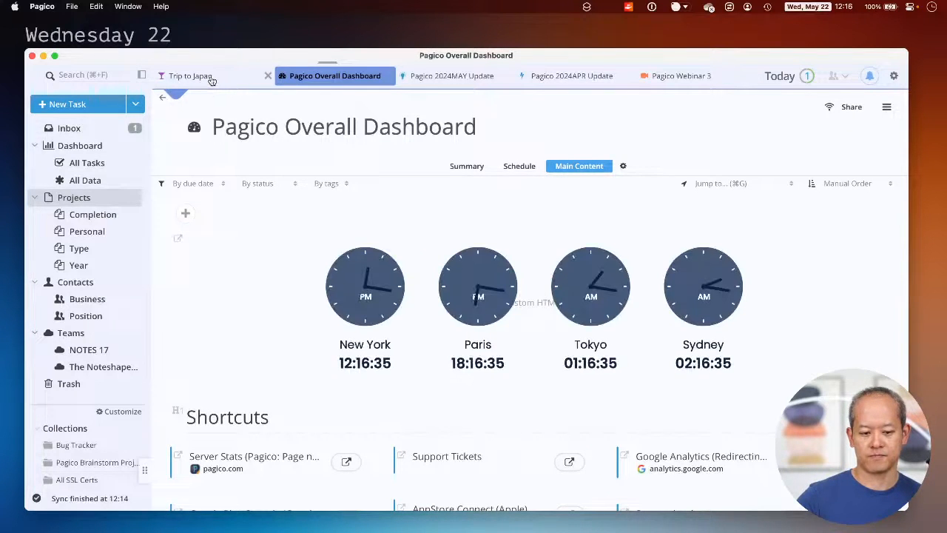
left_click(212, 79)
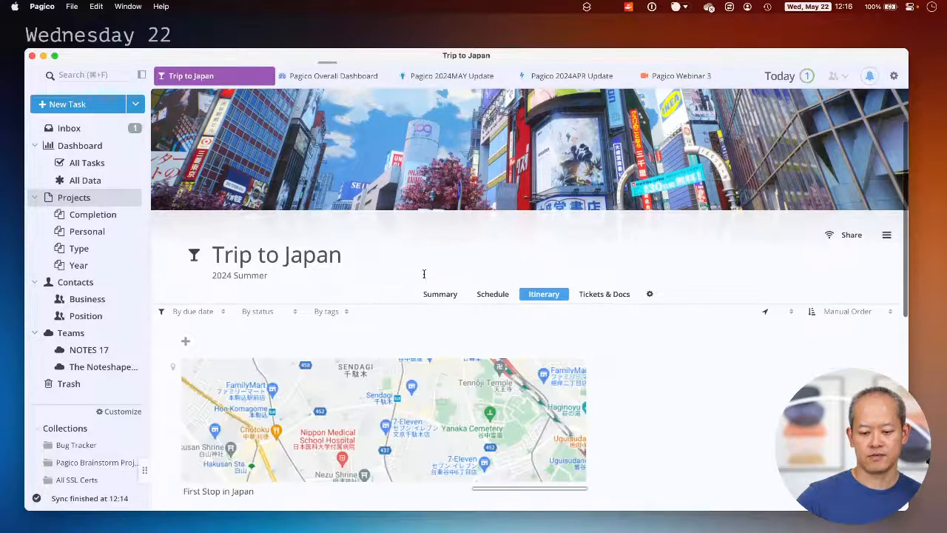
scroll(609, 402, "down", 2)
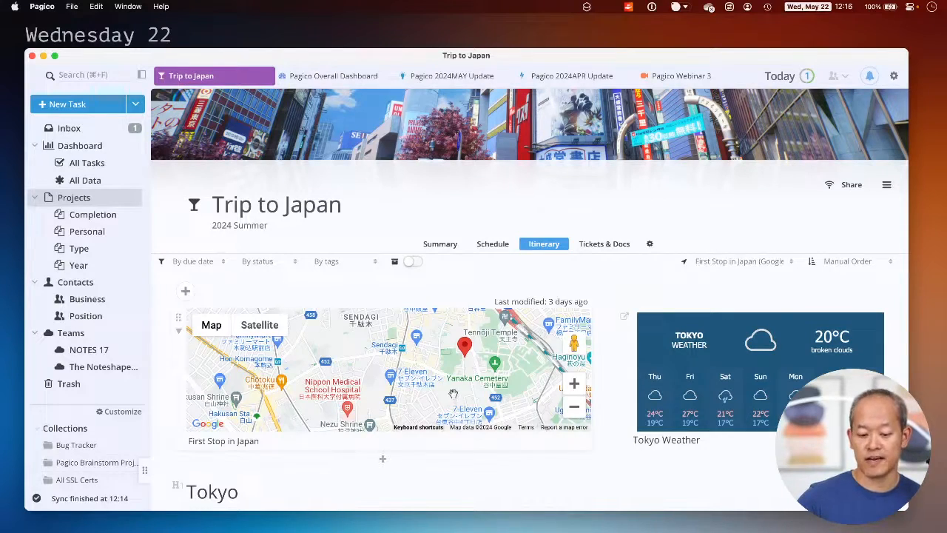
Demonstrate that the First Stop in Japan map is interactive by panning it and zooming in and out
mouse_move(451, 394)
left_mouse_down()
mouse_move(395, 395)
mouse_move(459, 405)
mouse_move(380, 398)
mouse_move(389, 418)
mouse_move(436, 415)
mouse_move(443, 397)
left_mouse_up()
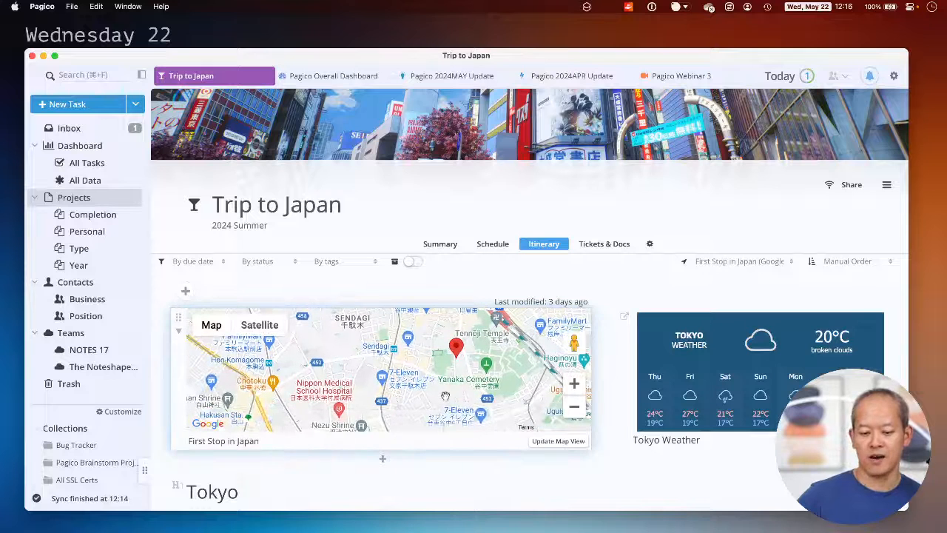
left_click(574, 384)
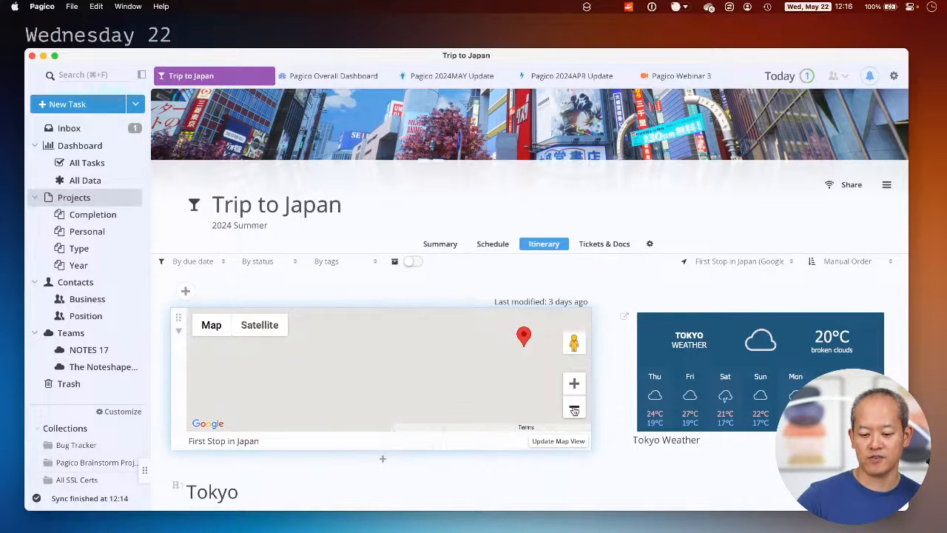
left_click(575, 409)
mouse_move(460, 384)
left_mouse_down()
mouse_move(429, 380)
mouse_move(450, 391)
mouse_move(382, 395)
left_mouse_up()
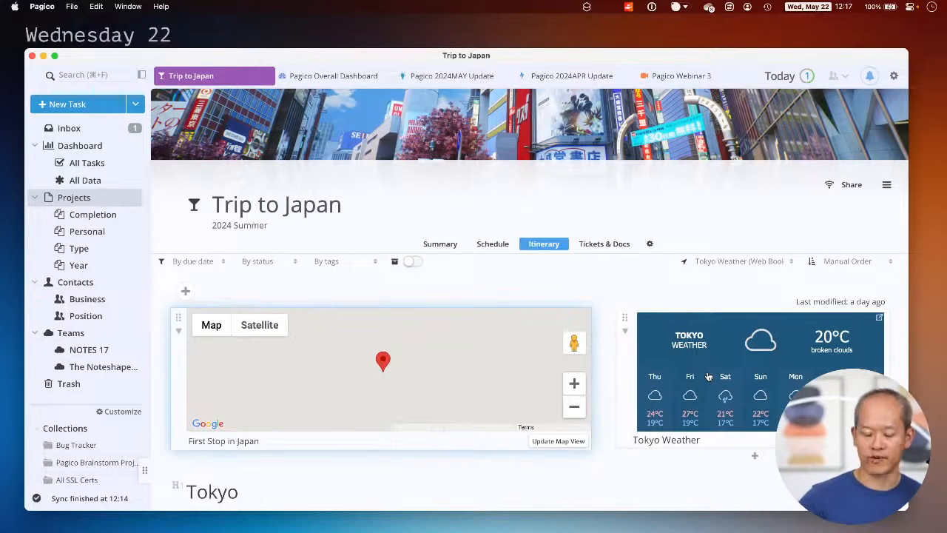
Open the workflow management settings and look through the list of available workflows
left_click(136, 105)
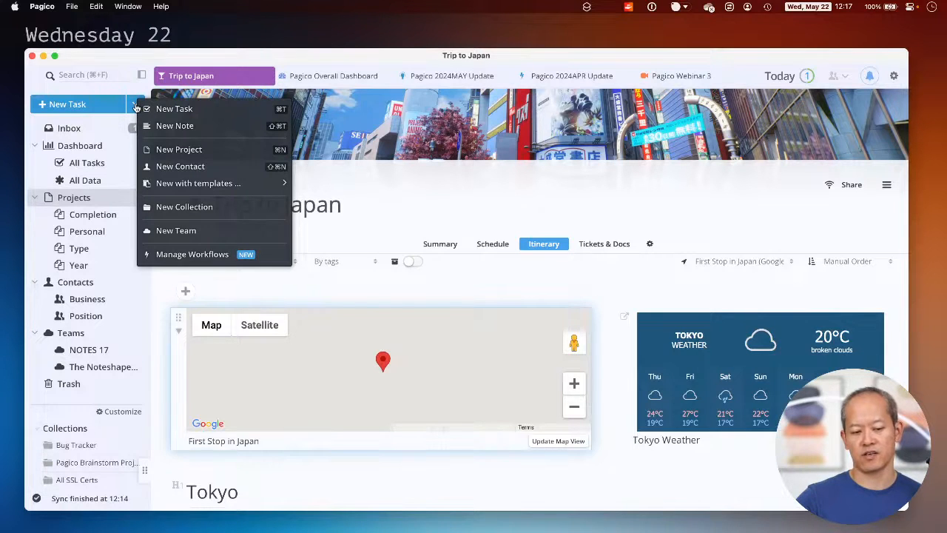
left_click(232, 257)
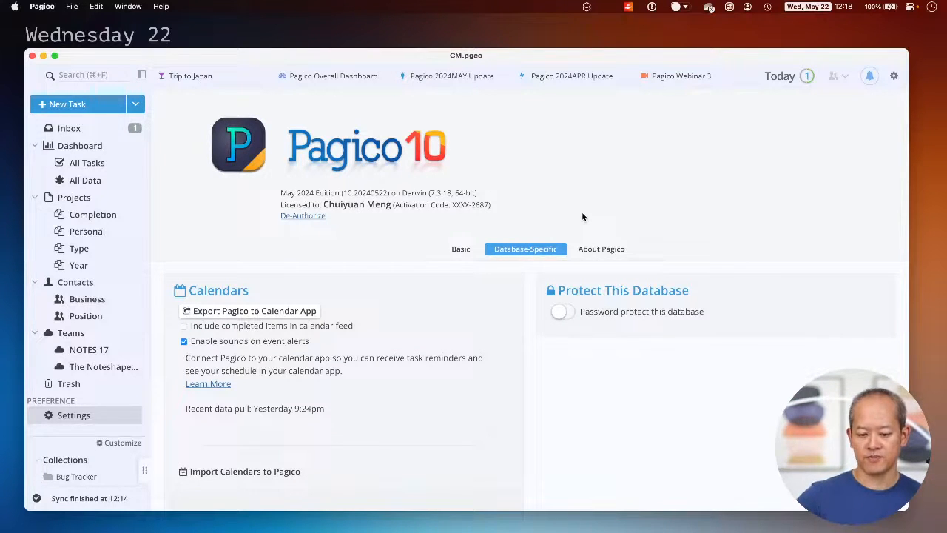
scroll(522, 335, "down", 10)
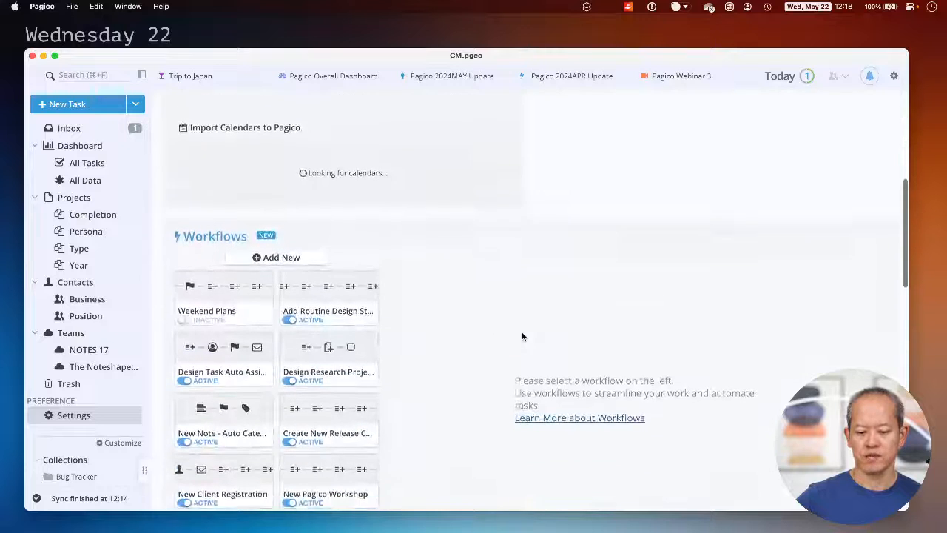
scroll(267, 340, "down", 3)
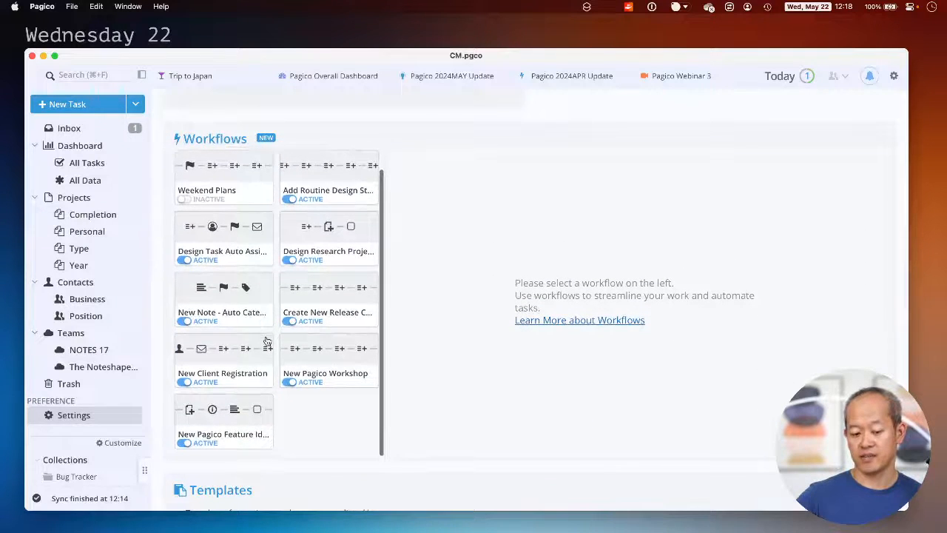
scroll(267, 341, "up", 1)
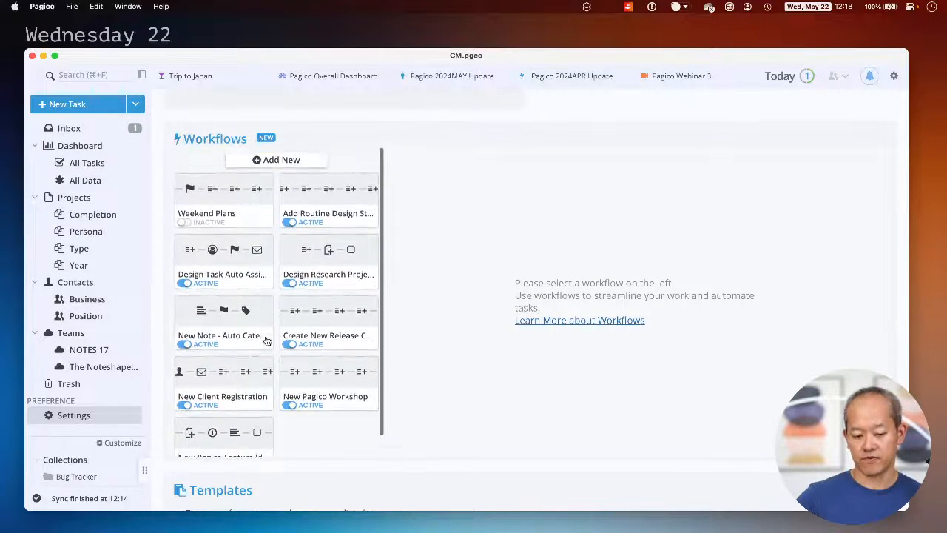
Examine the triggers and actions of the Weekend Plans, Add Routine Design Steps and New Client Registration workflows
left_click(222, 186)
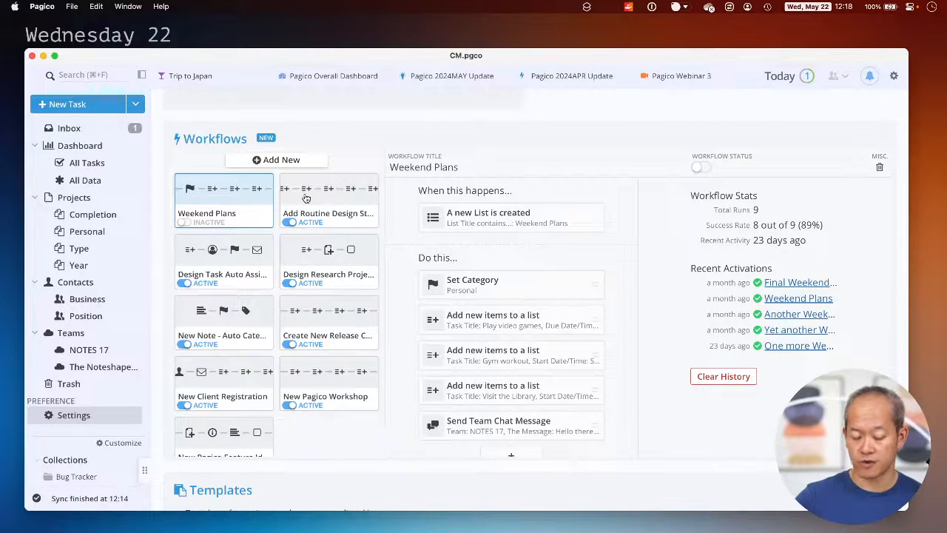
left_click(322, 202)
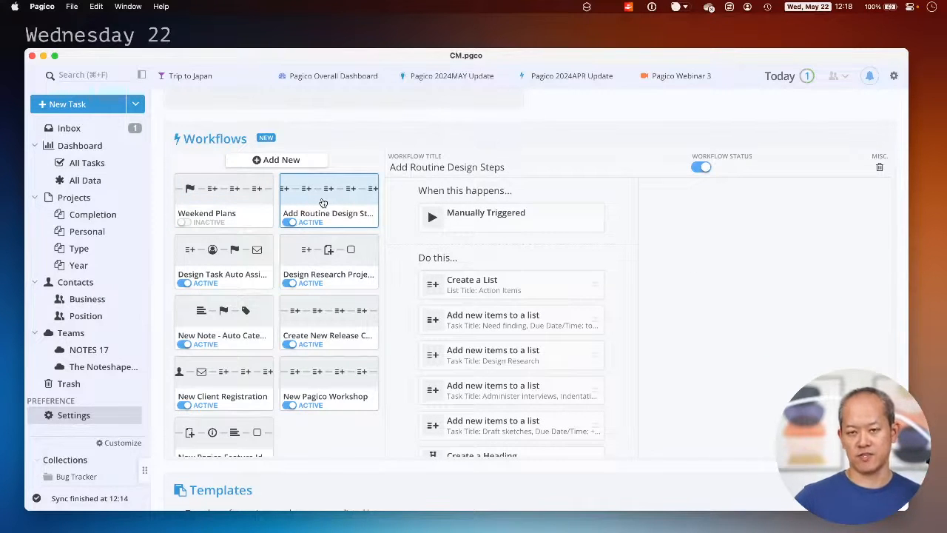
scroll(323, 202, "up", 3)
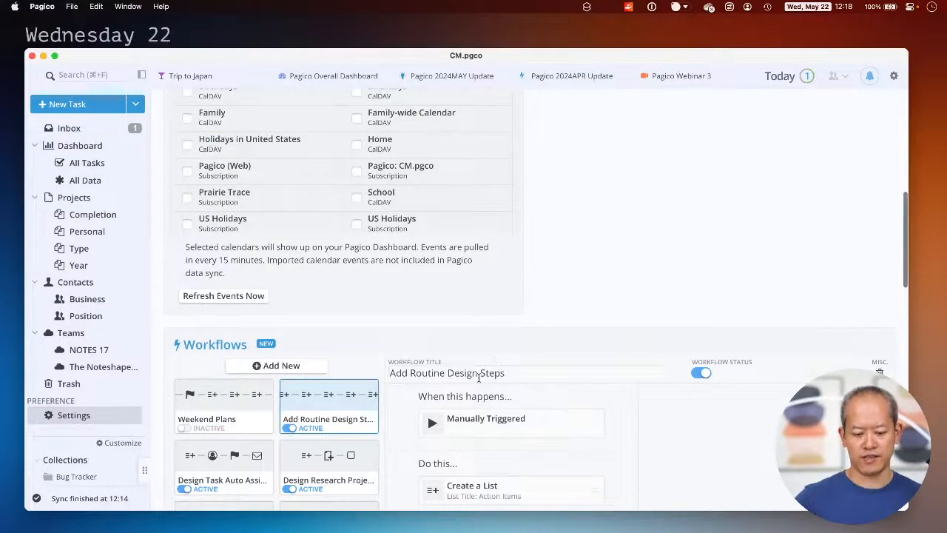
scroll(478, 377, "down", 3)
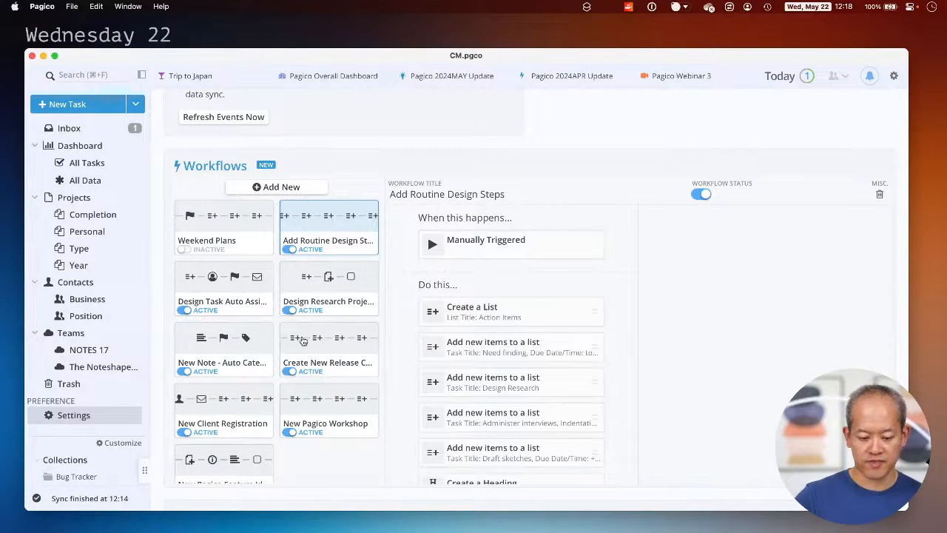
left_click(229, 412)
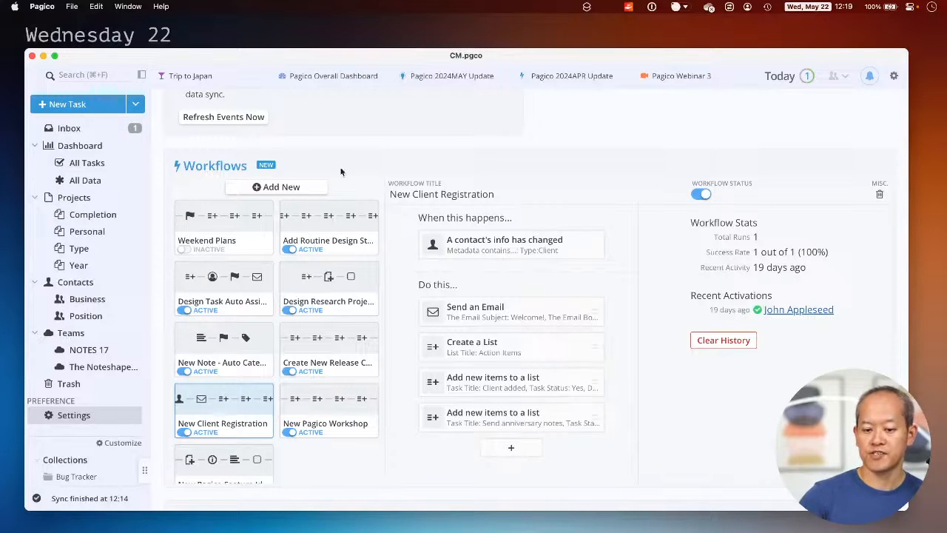
Open the Pagico 2024MAY Update project and collapse the sidebar to icons
left_click(421, 83)
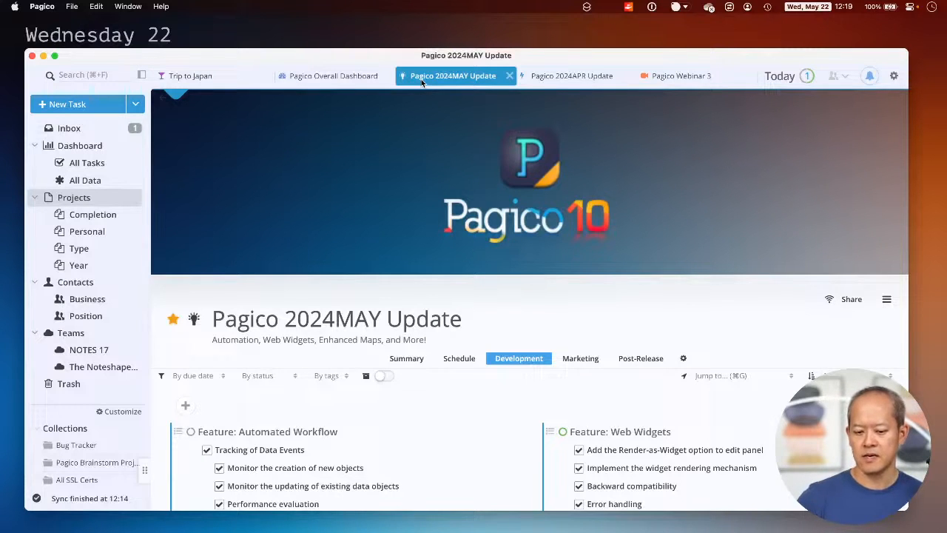
scroll(359, 267, "down", 1)
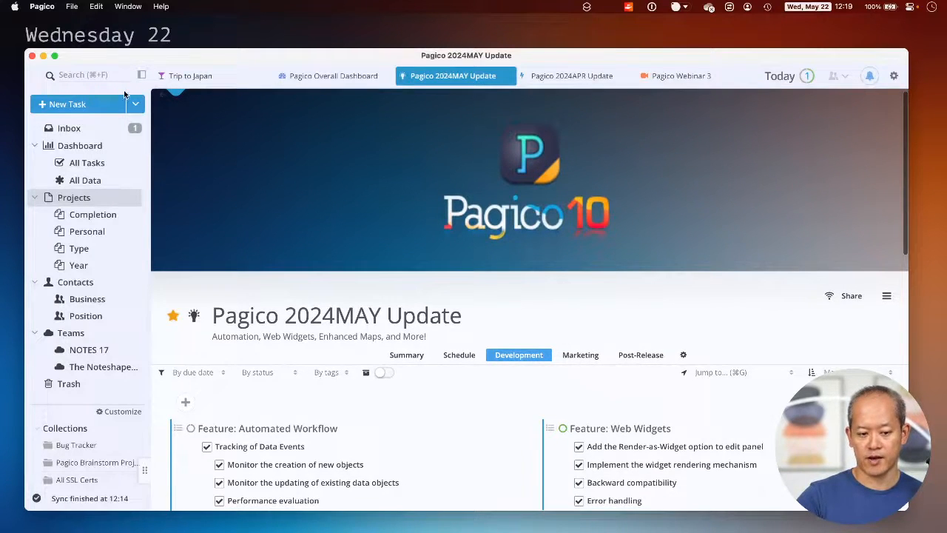
left_click(142, 75)
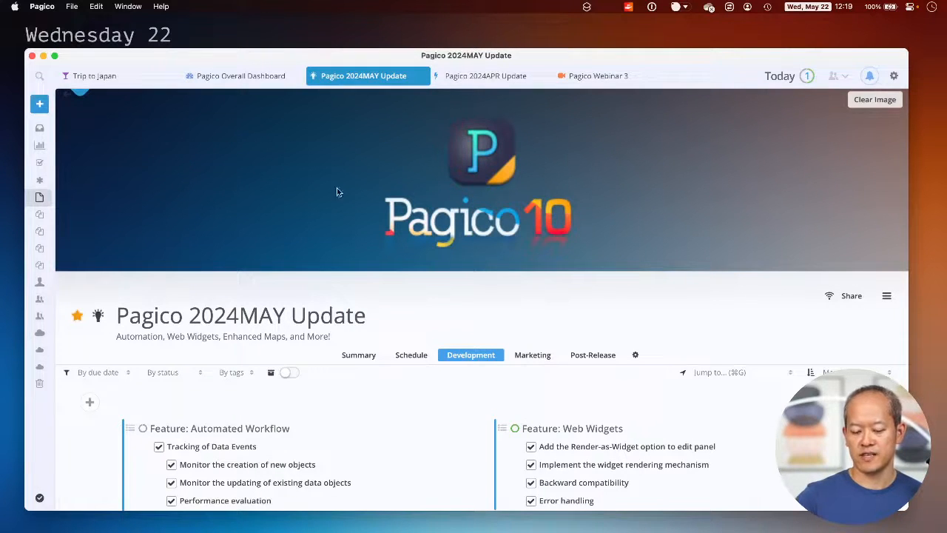
scroll(362, 304, "up", 1)
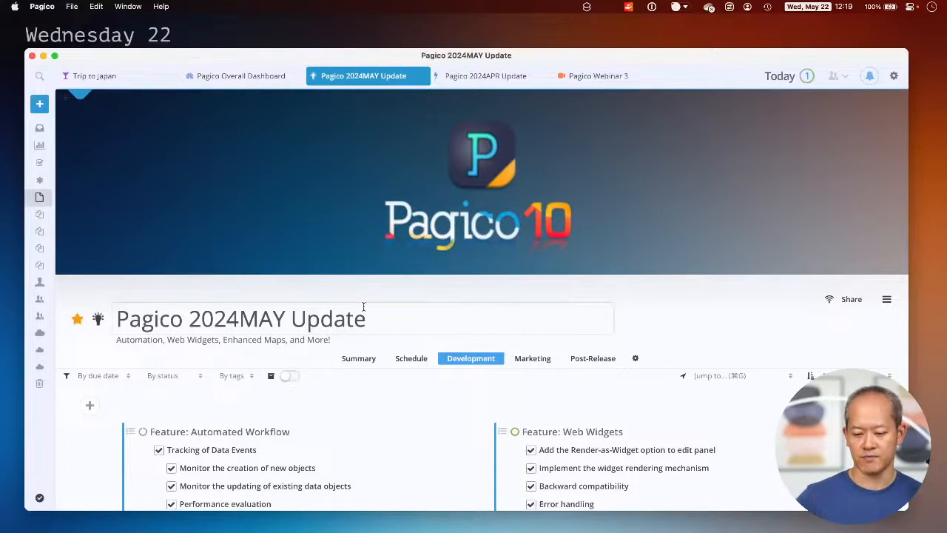
Show the editable metadata of the Pagico 2024MAY Update project beside its Development content
scroll(585, 370, "down", 3)
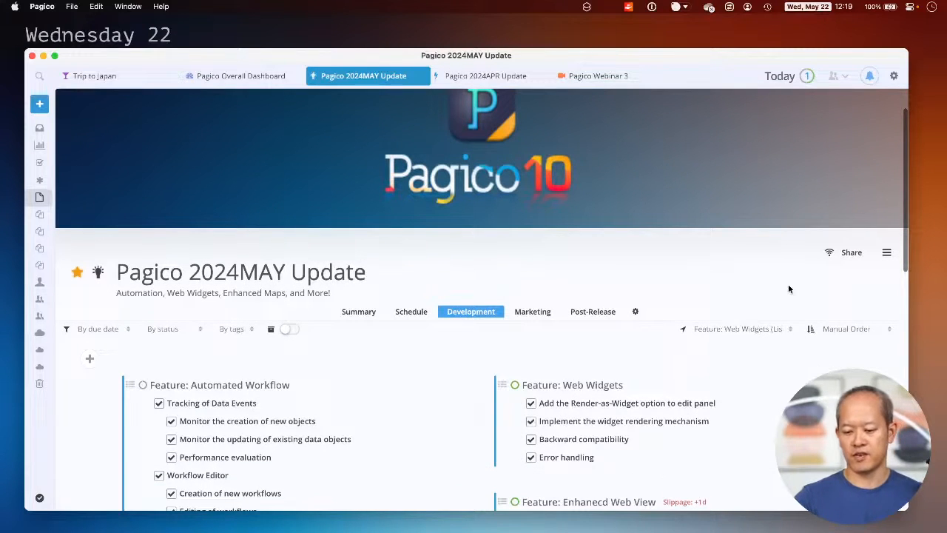
left_click(887, 253)
left_click(838, 266)
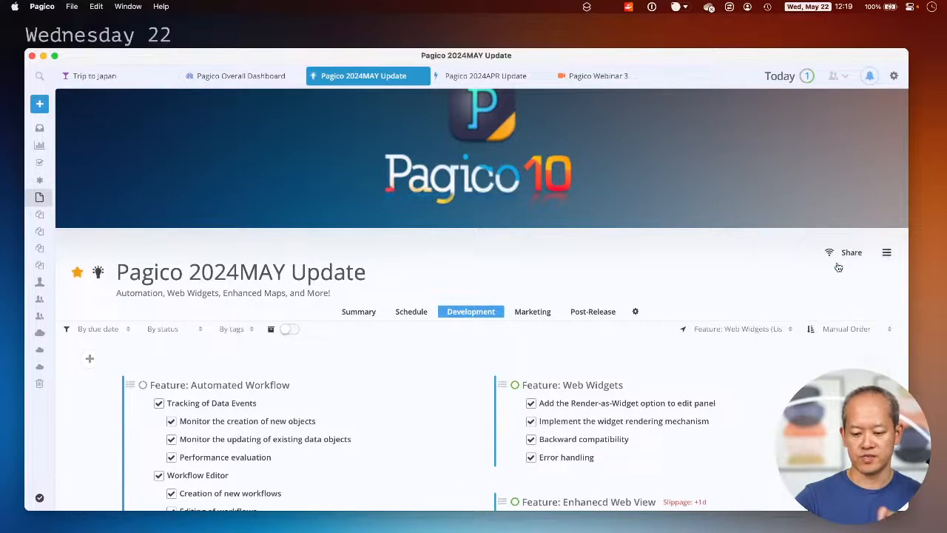
Add the monthly update tag to the Pagico 2024MAY Update project's metadata
scroll(816, 321, "down", 8)
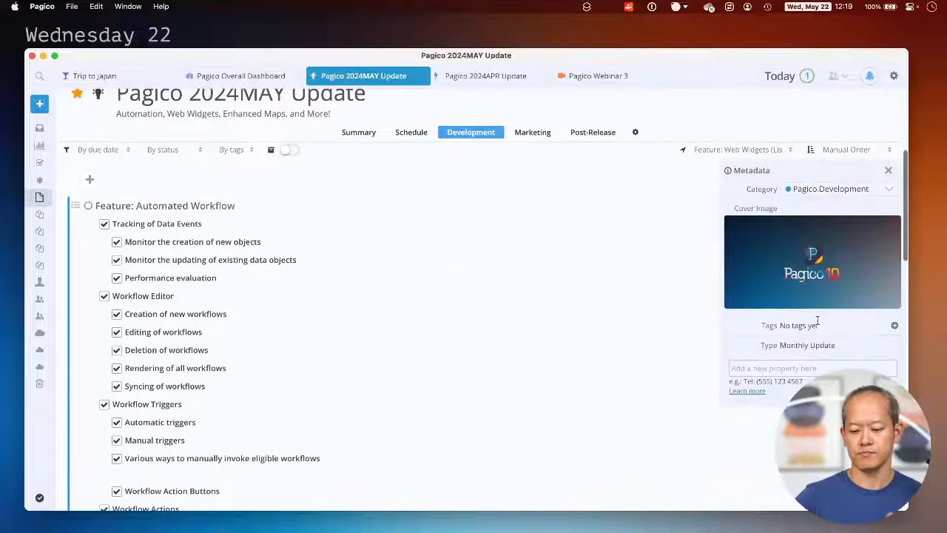
left_click(775, 325)
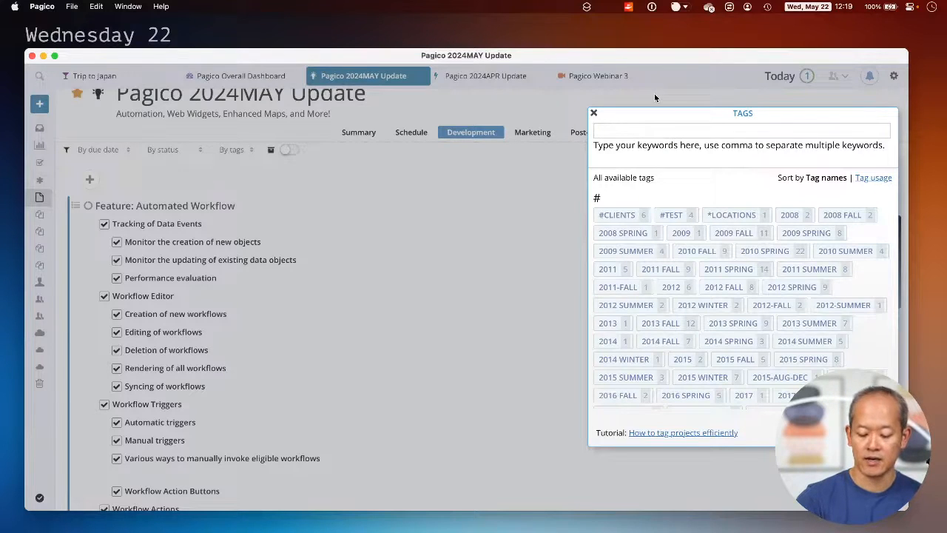
type("monthly update")
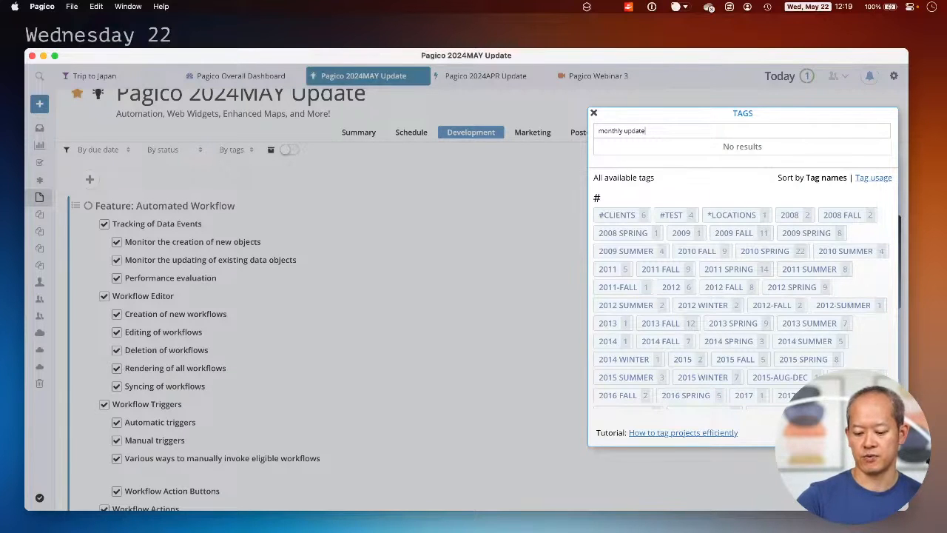
key("Return")
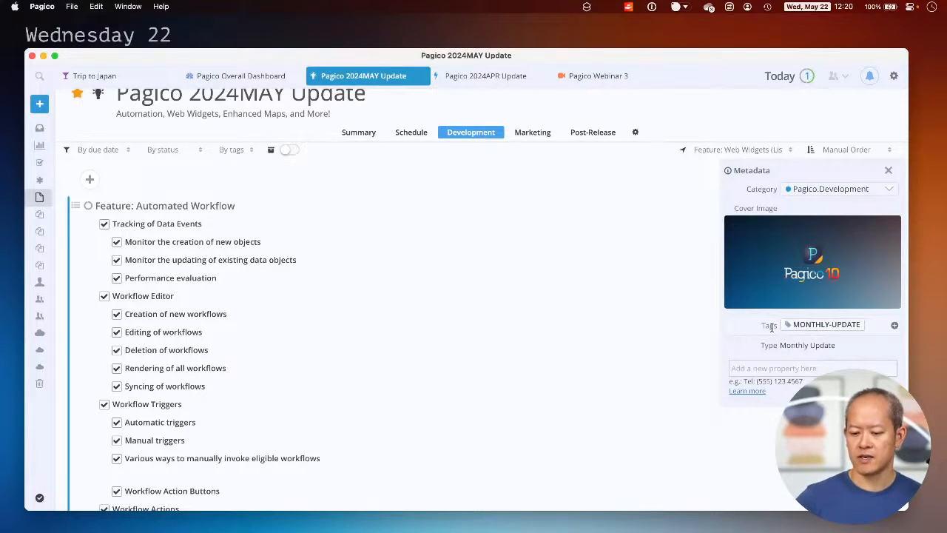
Add the pagico and completed tags to the Pagico 2024MAY Update project
left_click(771, 326)
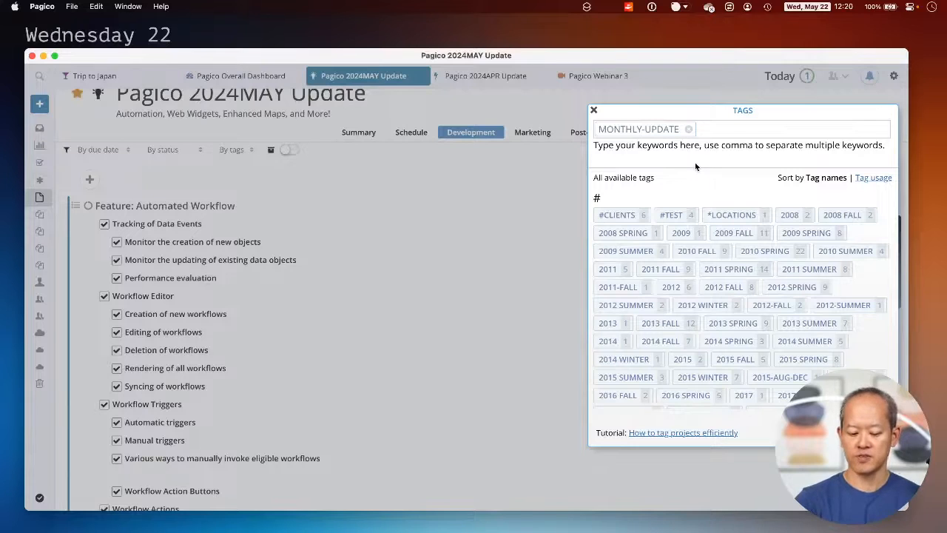
type("pagico")
key("Return")
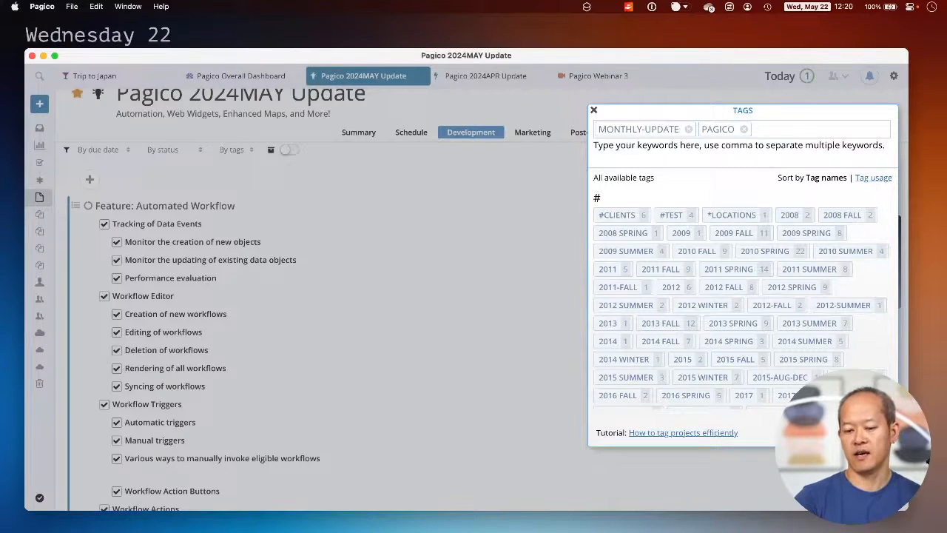
type("completed")
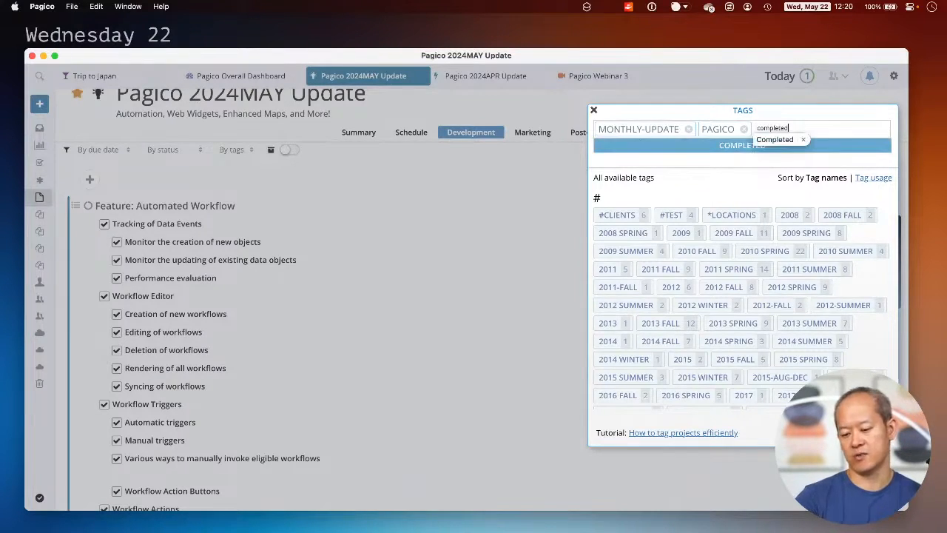
key("Return")
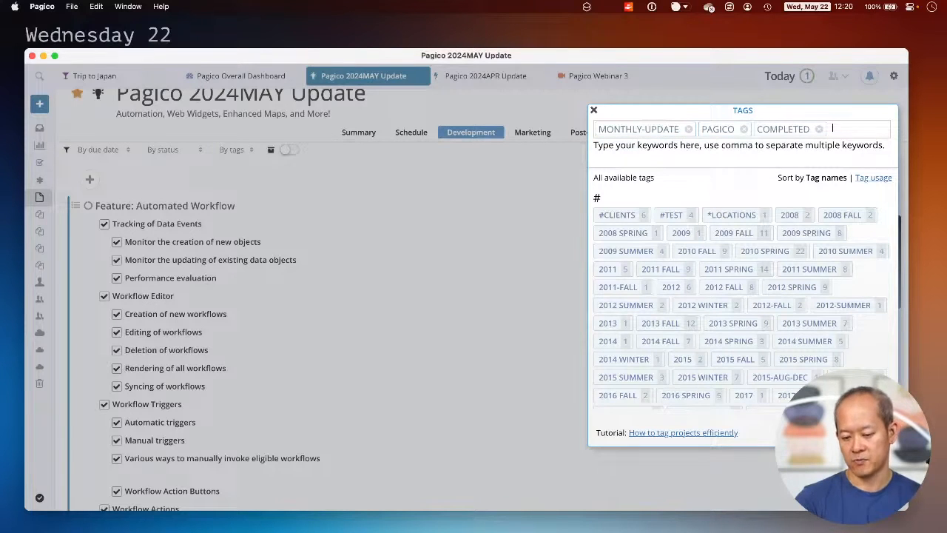
key("Return")
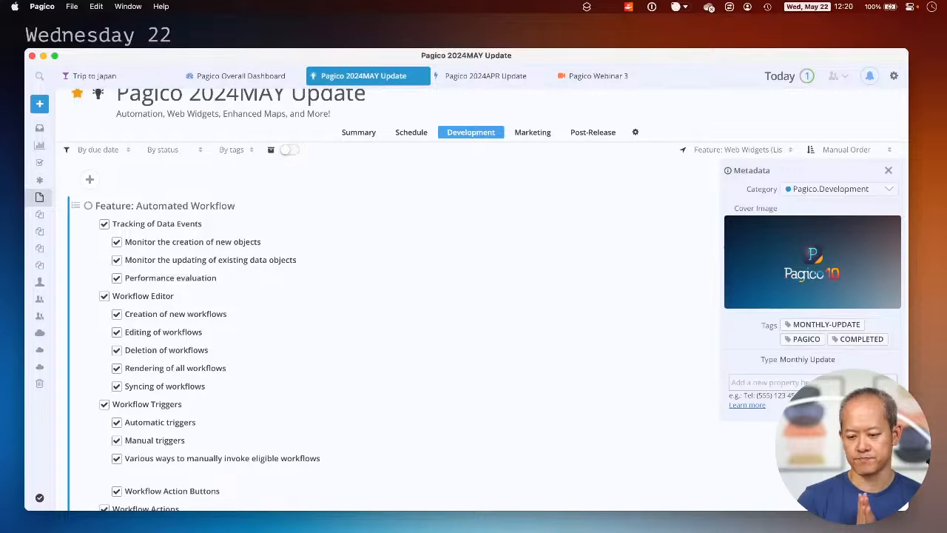
Tag the Pagico 2024APR Update project with MONTHLY-UPDATE, PAGICO and COMPLETED
left_click(487, 76)
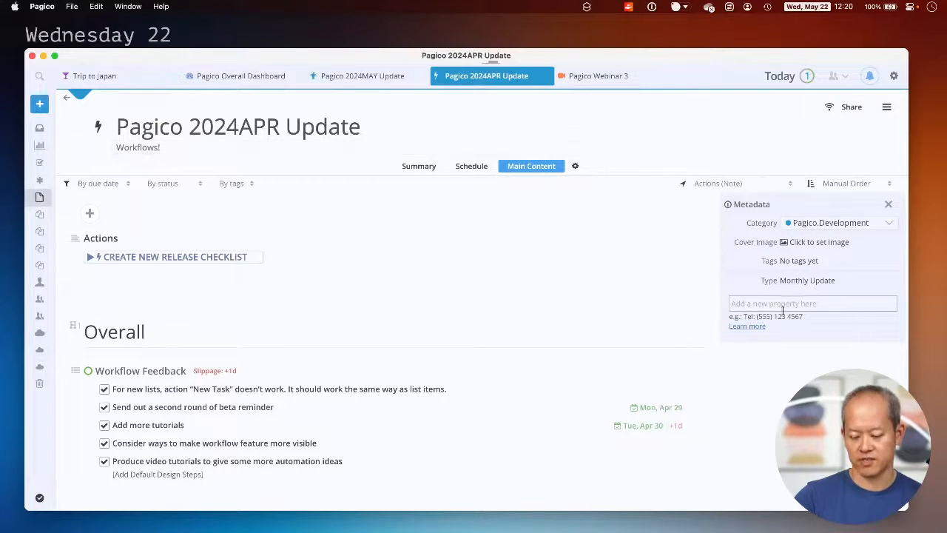
left_click(784, 261)
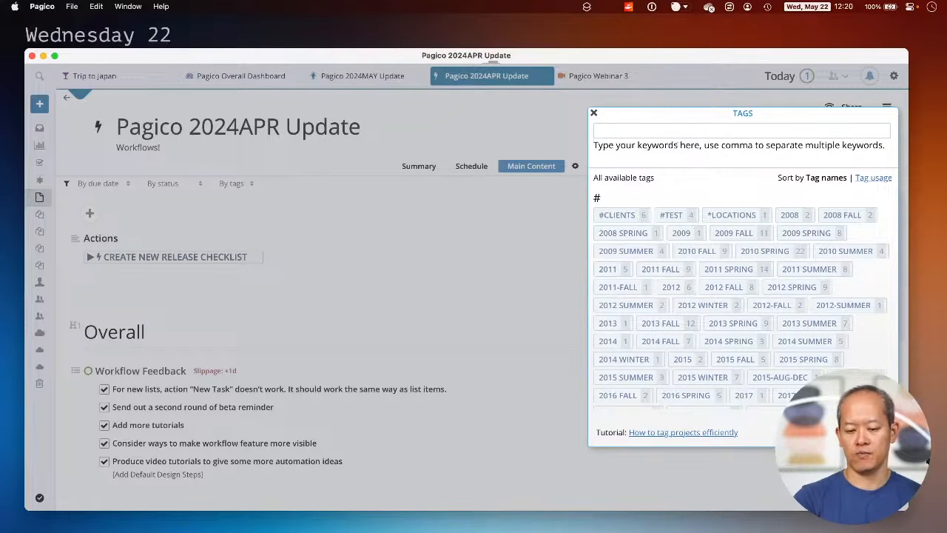
type("monthly")
key("Return")
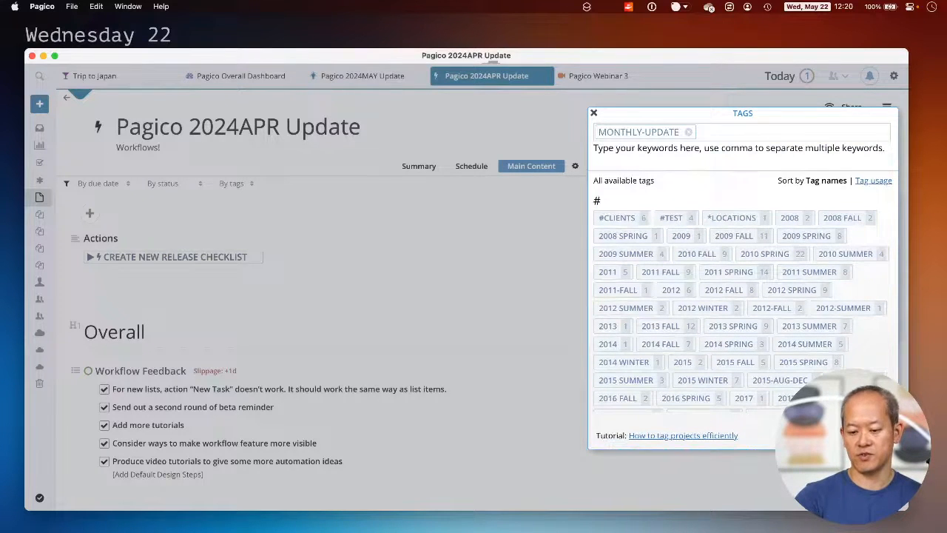
type("pagico")
key("Return")
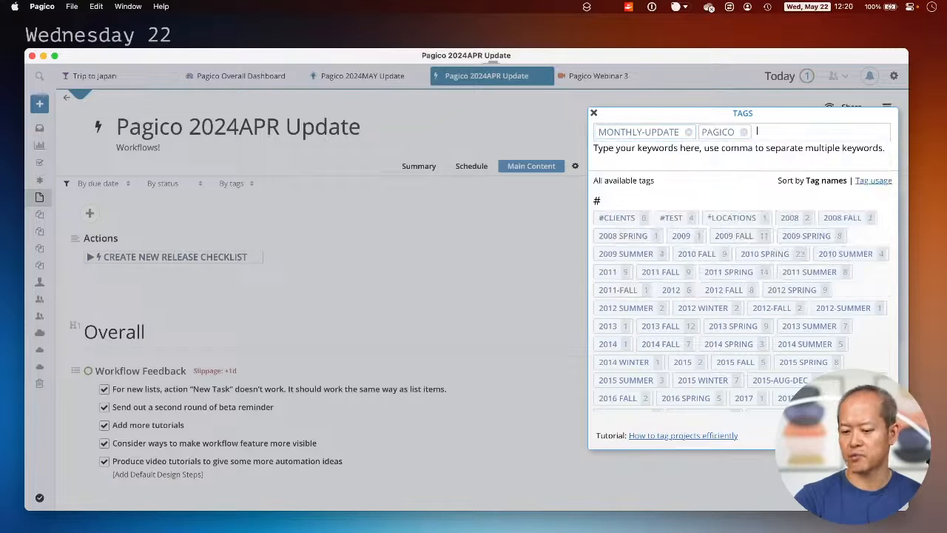
type("compl")
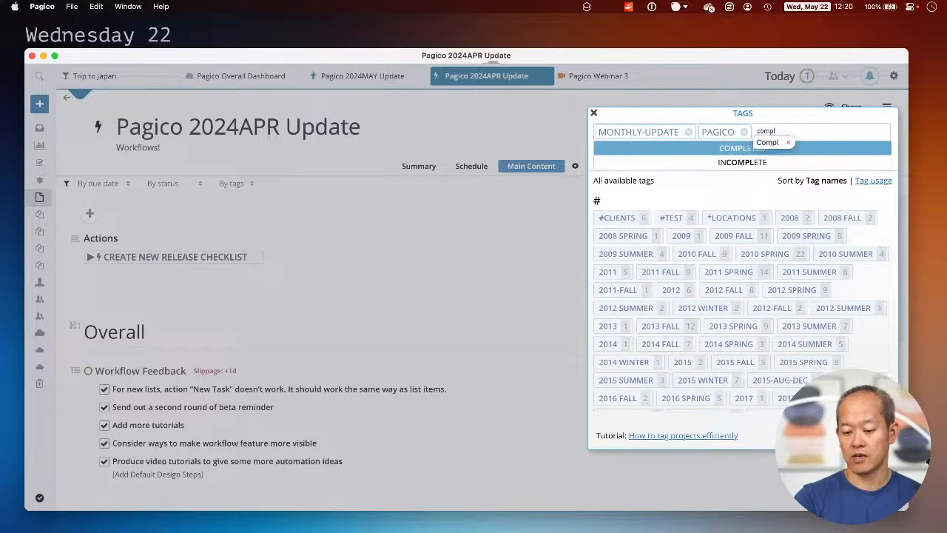
key("Return")
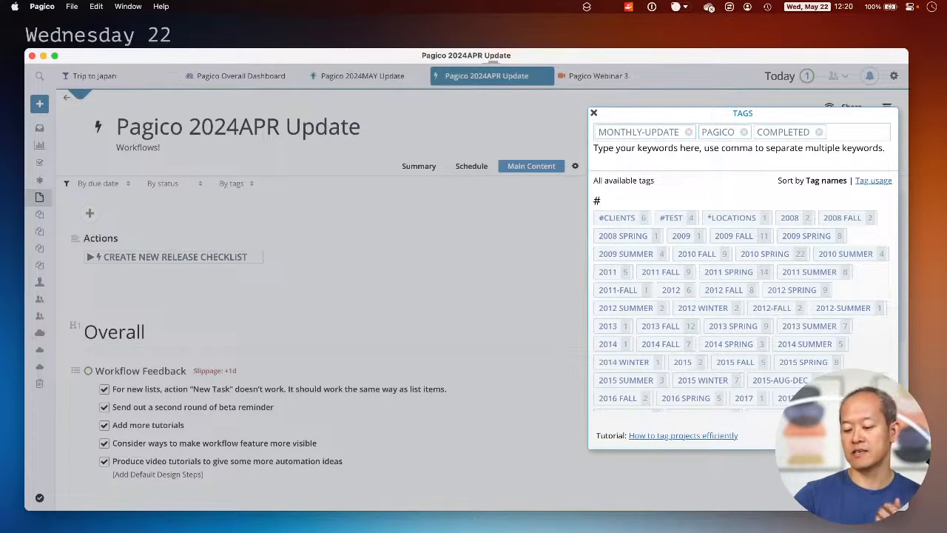
key("Return")
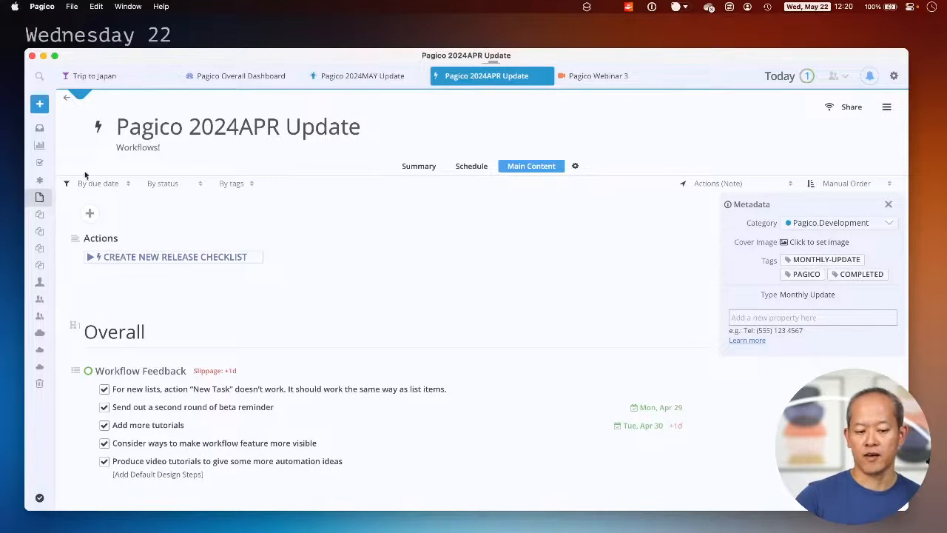
Expand the sidebar and filter All Data by the PAGICO and MONTHLY-UPDATE tags
left_click(39, 419)
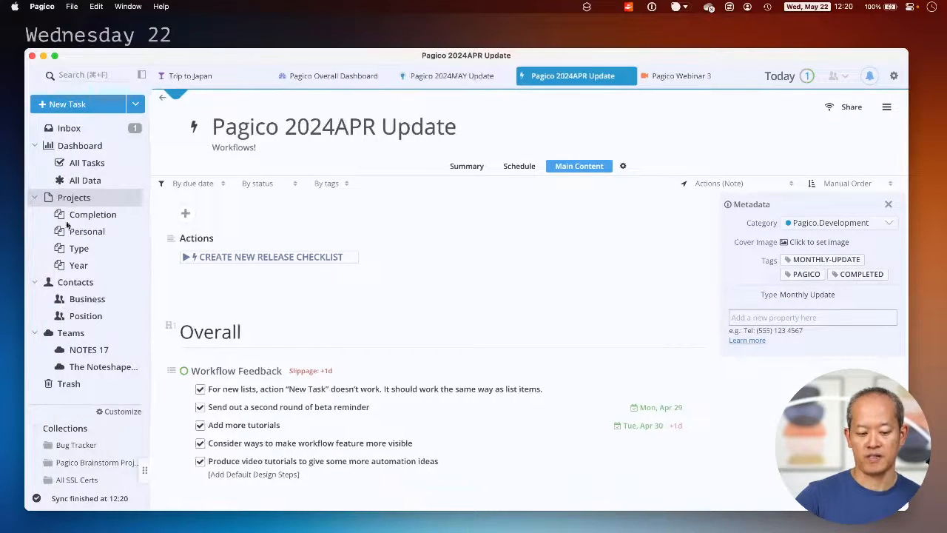
left_click(90, 183)
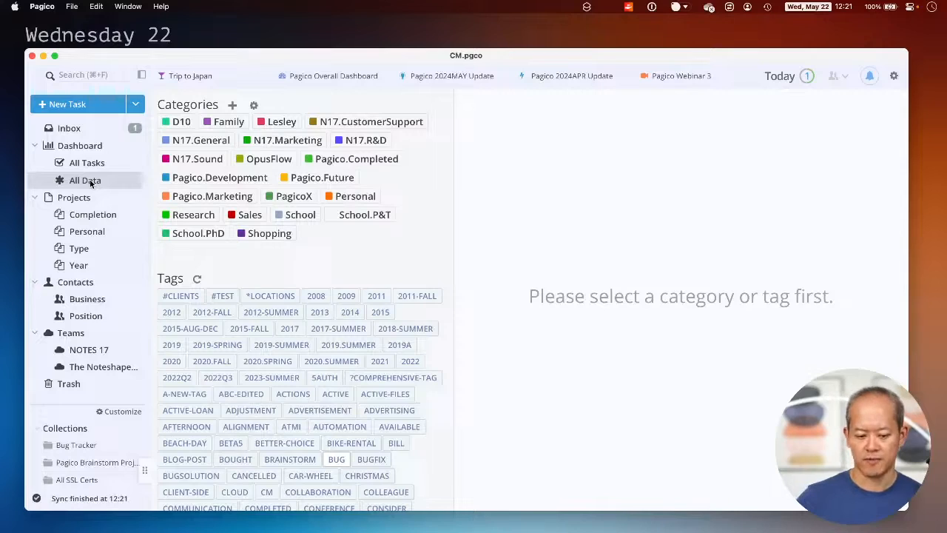
scroll(323, 339, "down", 10)
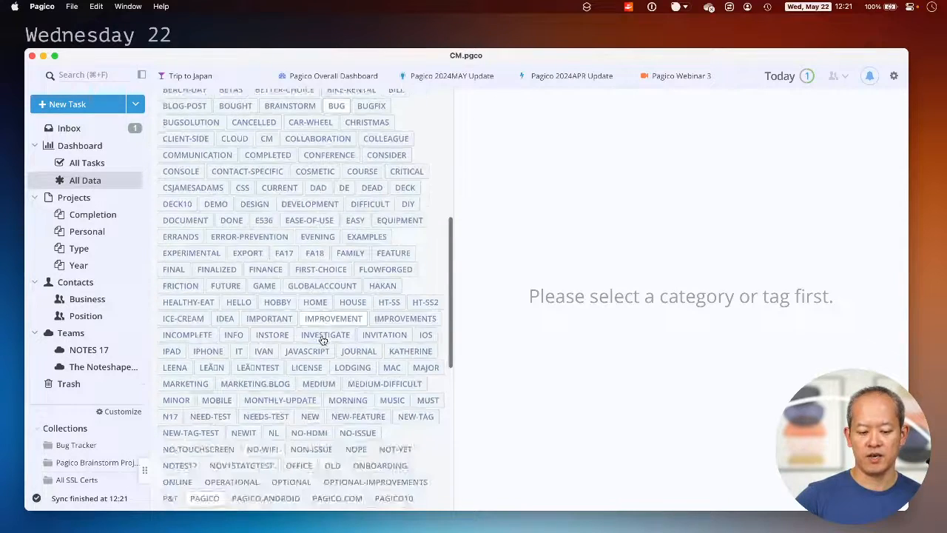
scroll(322, 340, "down", 5)
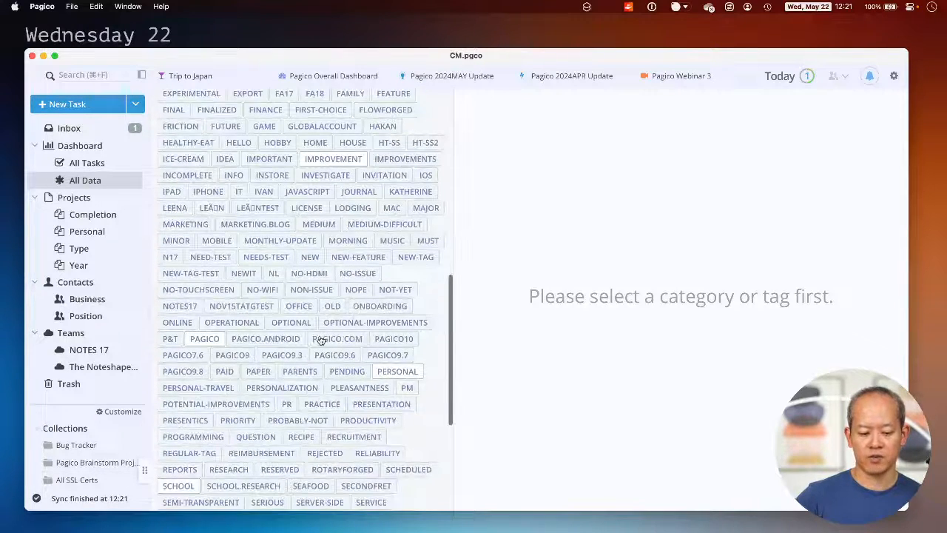
left_click(200, 342)
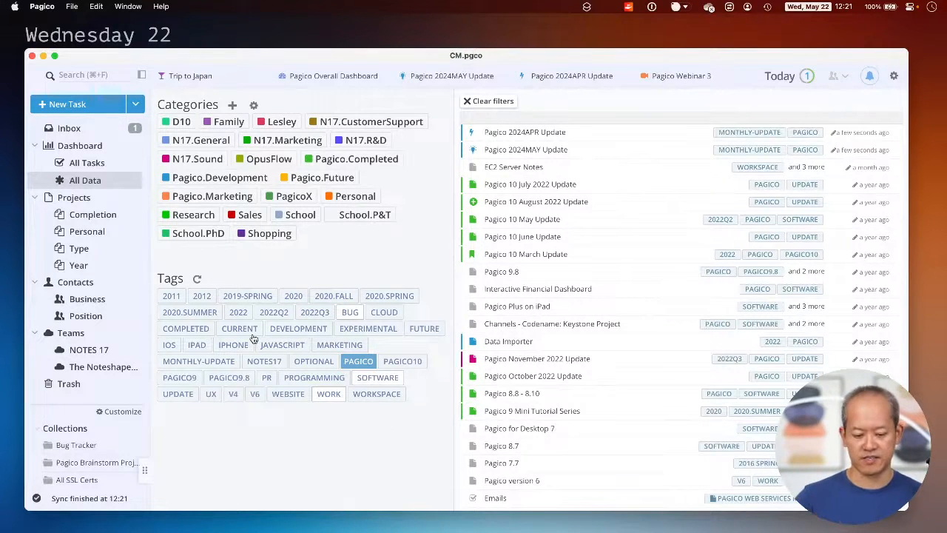
left_click(200, 364)
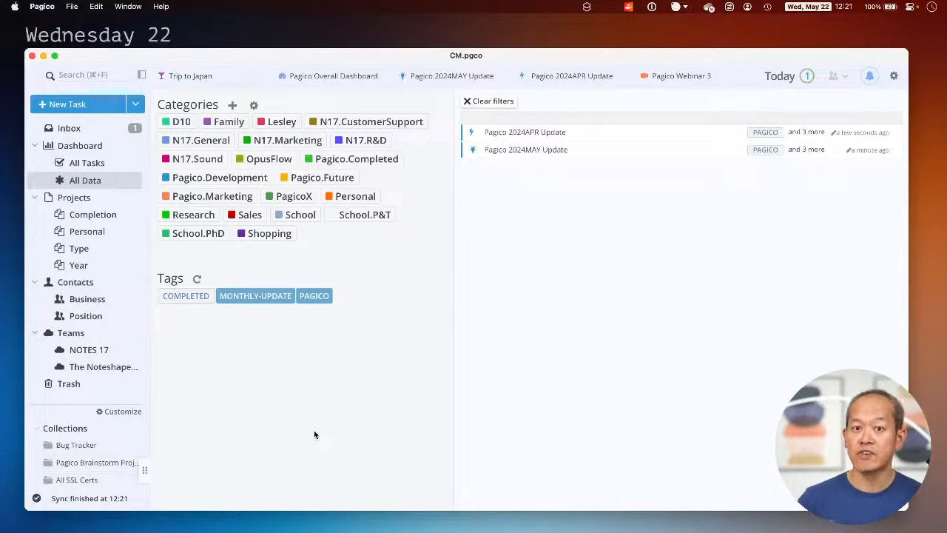
Keep the PAGICO filter and replace MONTHLY-UPDATE with the COMPLETED tag, followed by the CURRENT tag
left_click(264, 297)
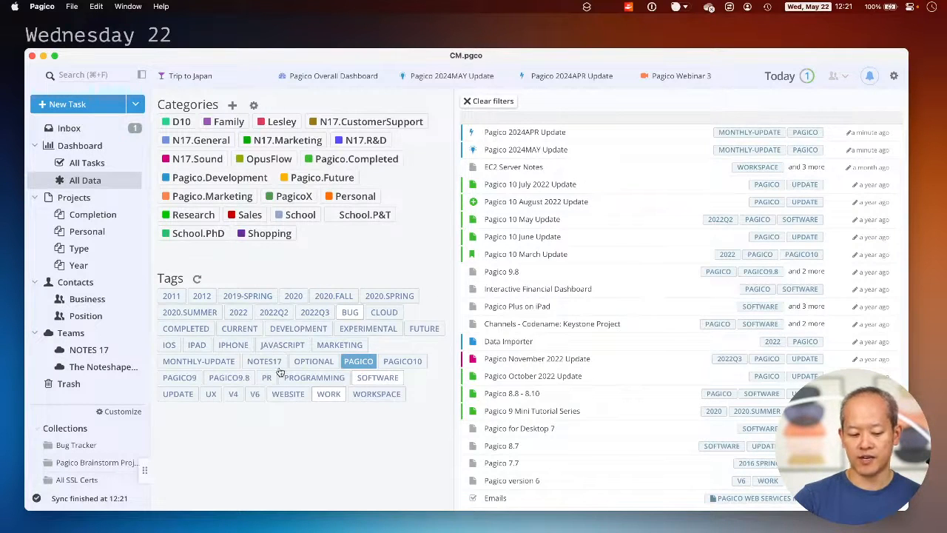
left_click(186, 328)
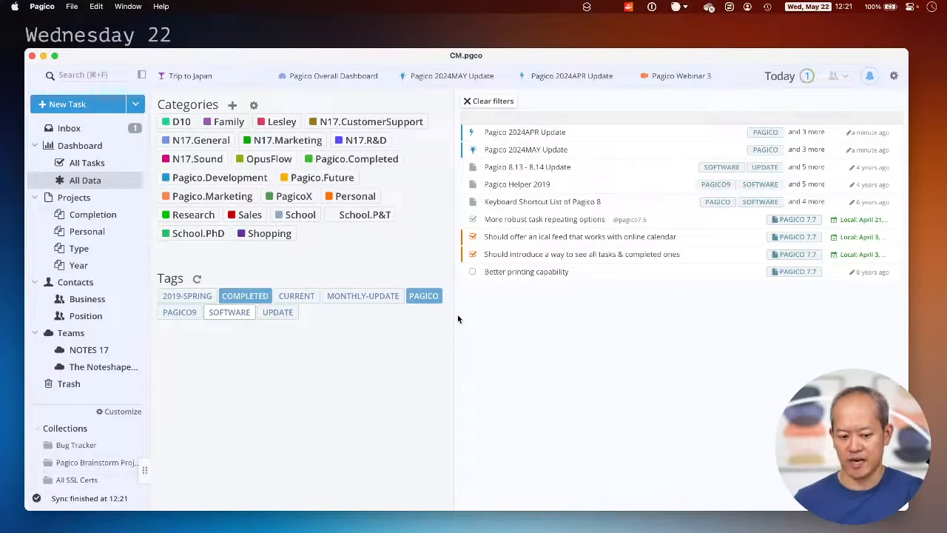
left_click(258, 297)
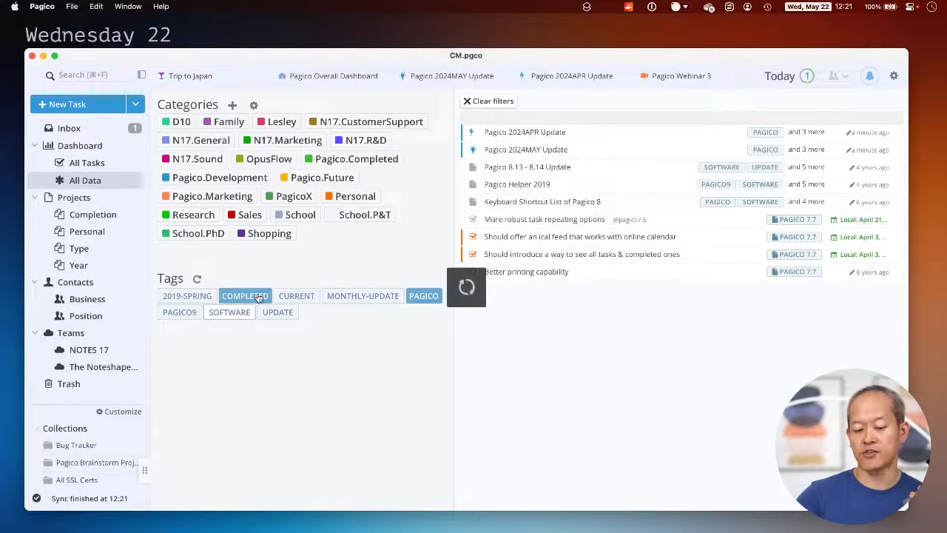
left_click(258, 297)
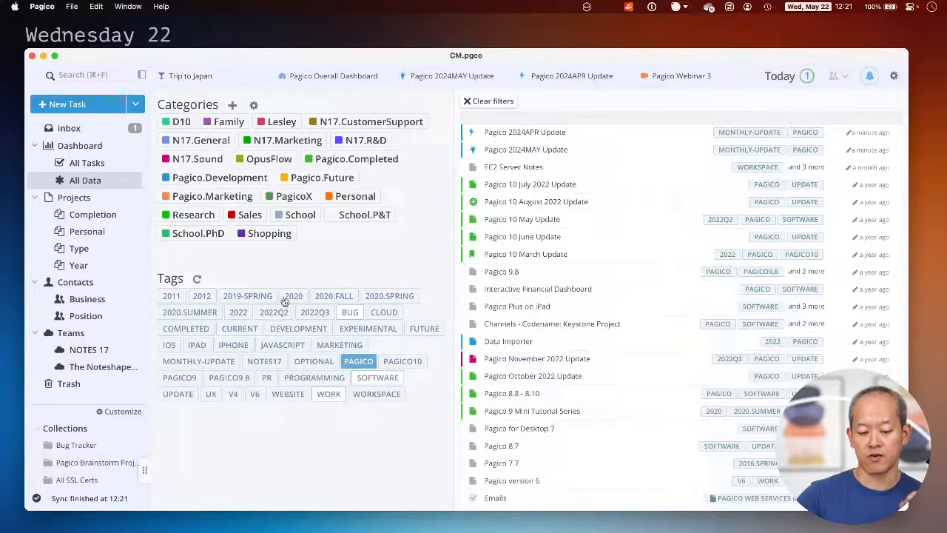
left_click(239, 329)
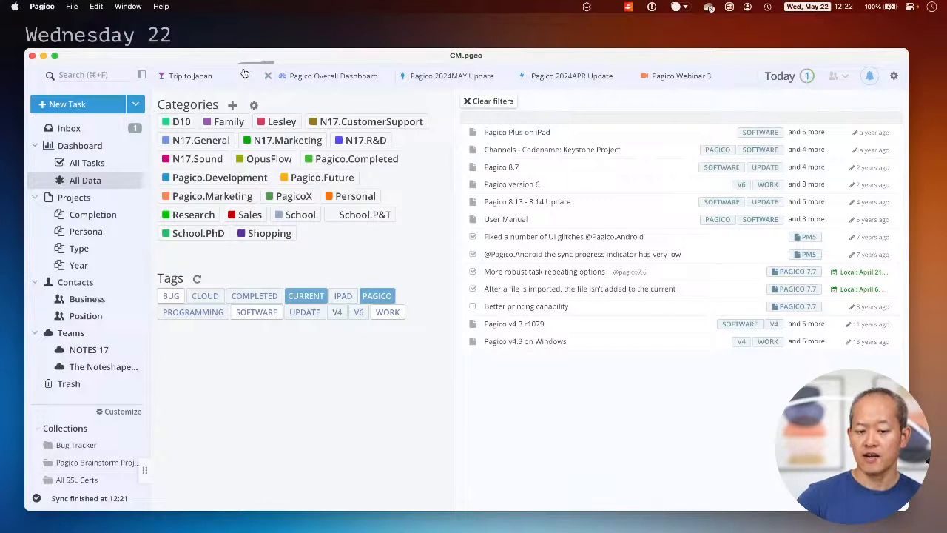
left_click(462, 78)
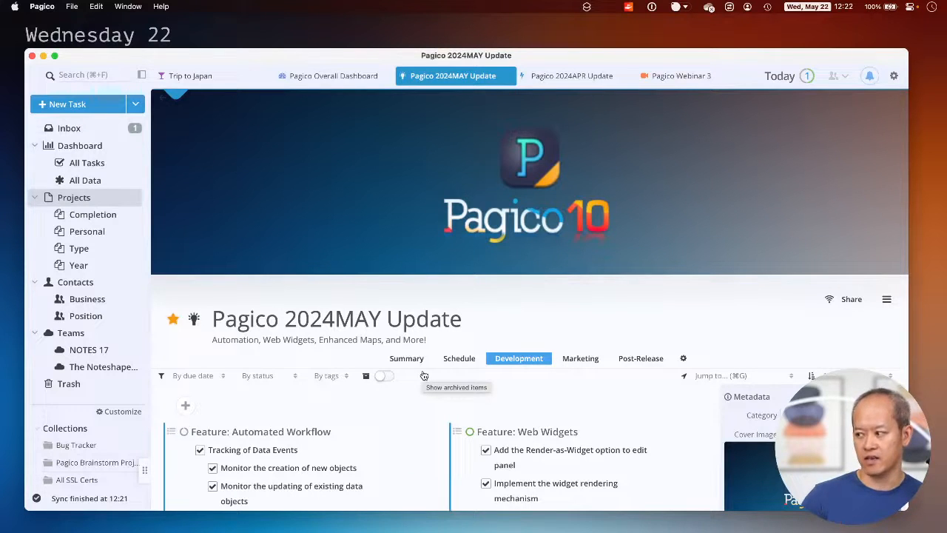
scroll(417, 392, "down", 3)
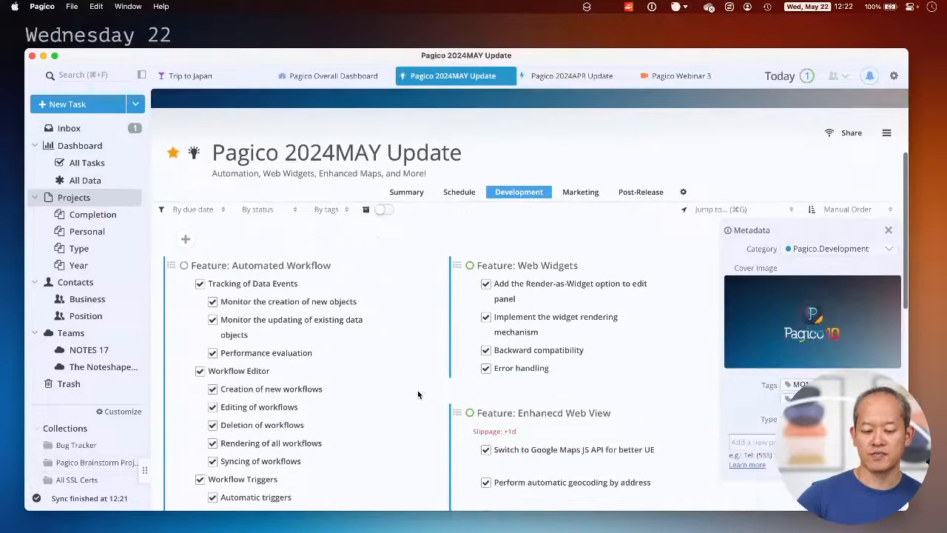
scroll(418, 389, "down", 2)
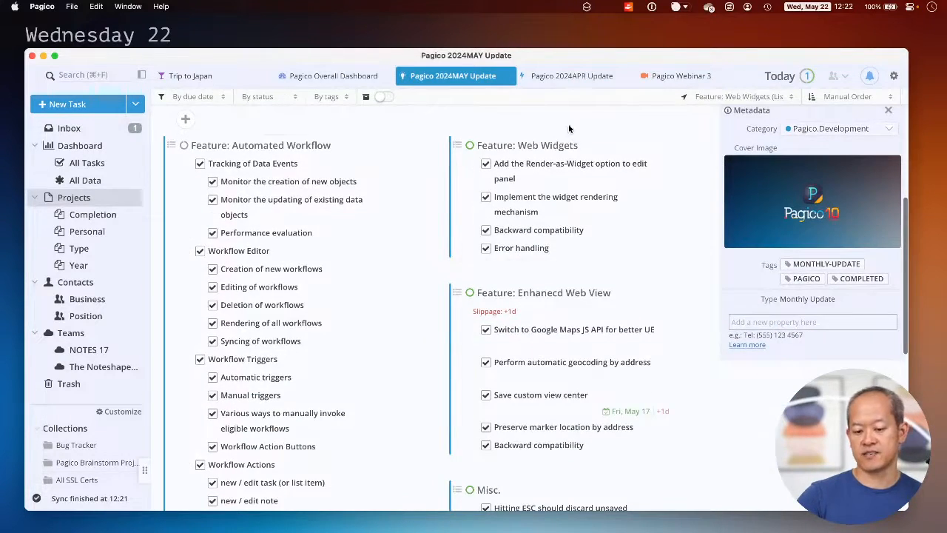
left_click(582, 176)
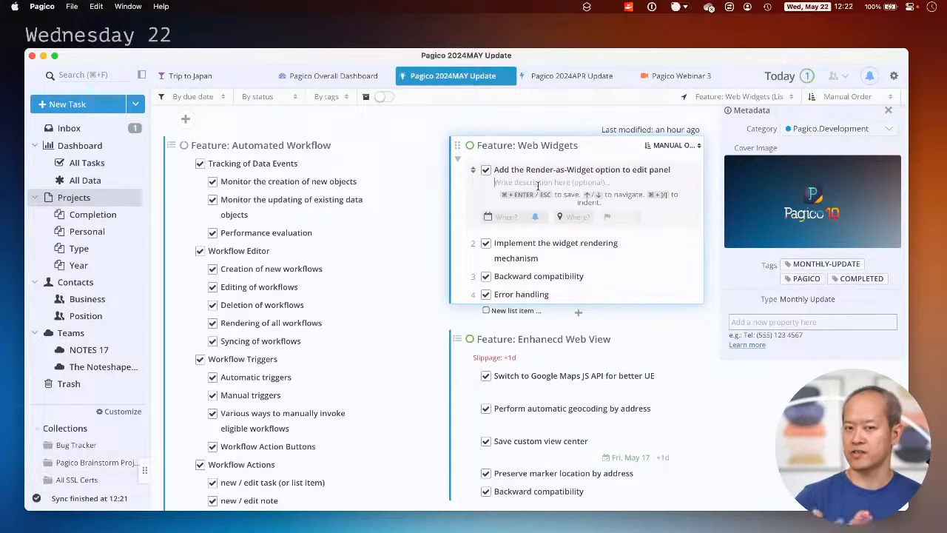
type("@pagico")
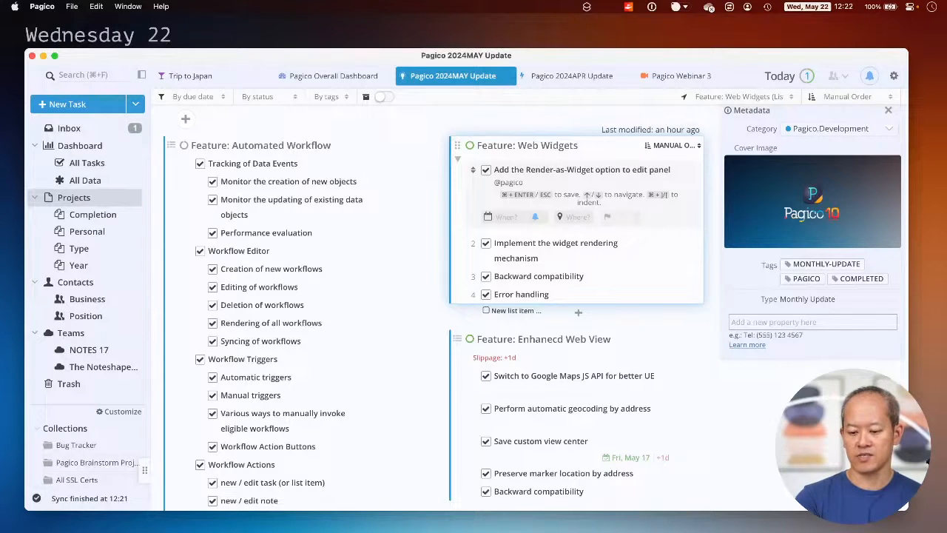
type("@completed")
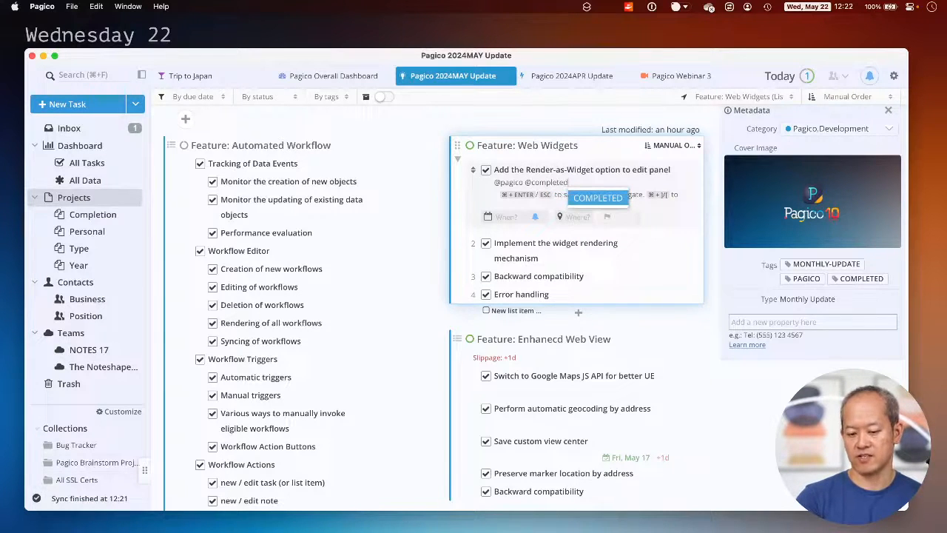
key("Return")
left_click(635, 178)
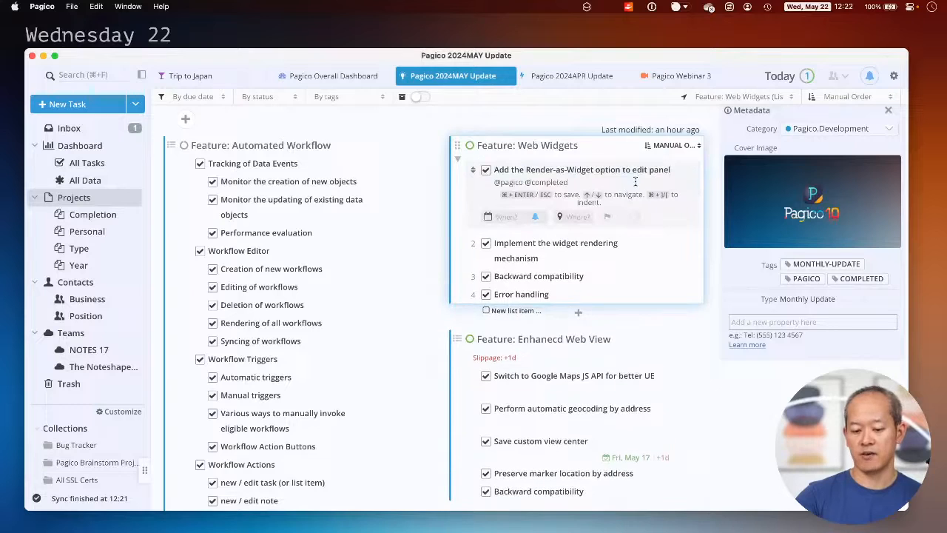
key("Escape")
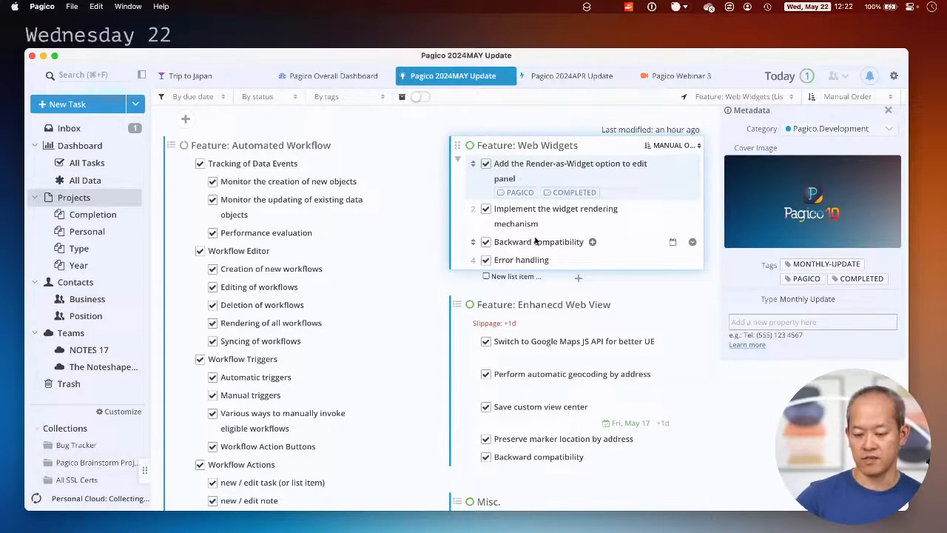
Filter All Data by the PAGICO and COMPLETED tags
left_click(119, 181)
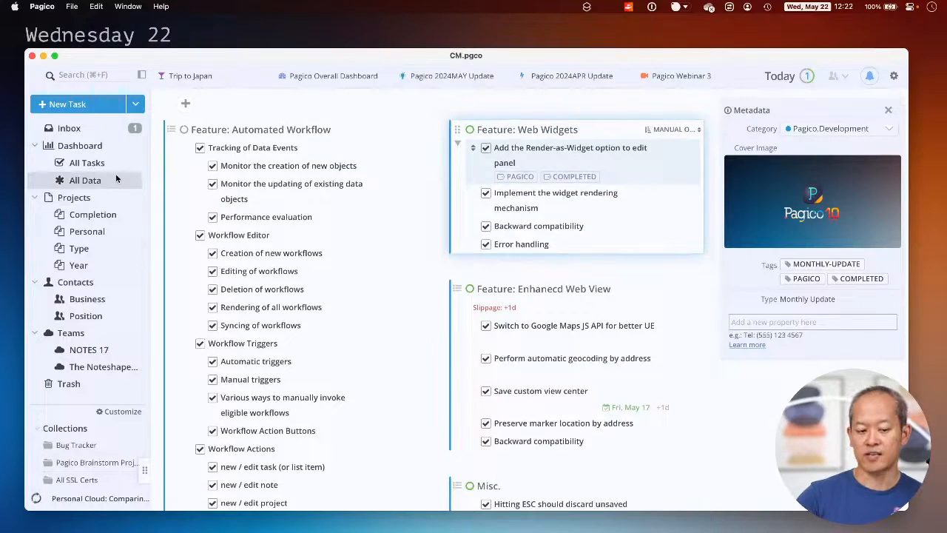
scroll(303, 289, "down", 15)
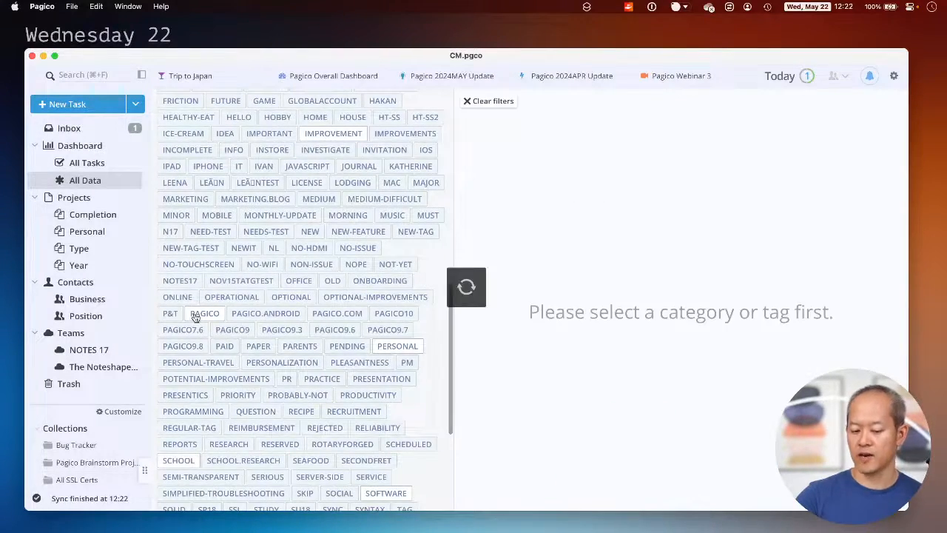
left_click(197, 314)
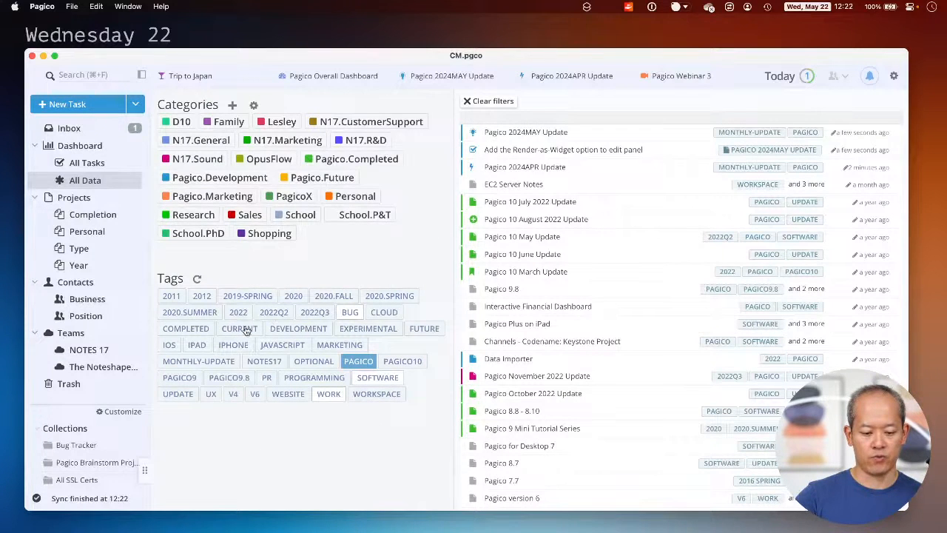
left_click(188, 330)
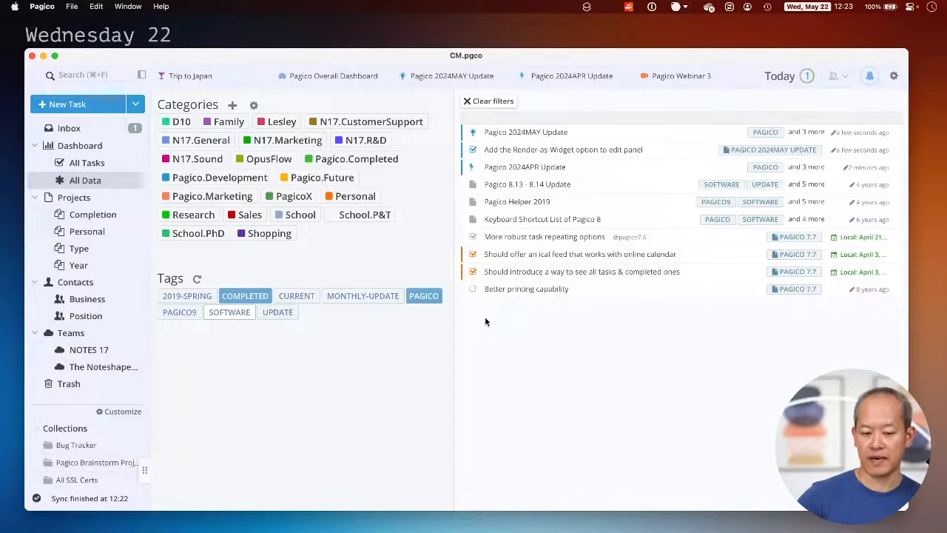
View the Pagico 2024MAY Update project, followed by the Pagico 2024APR Update project
left_click(467, 76)
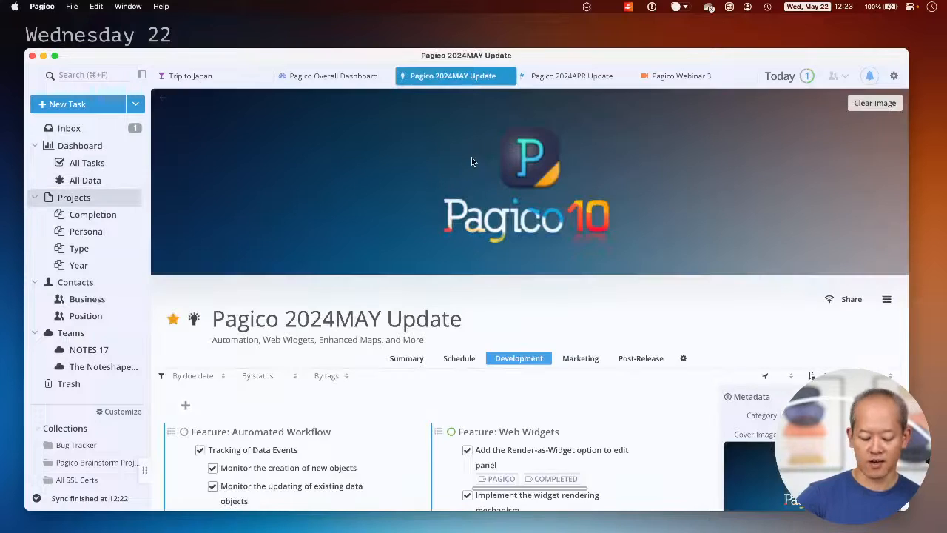
scroll(736, 317, "down", 5)
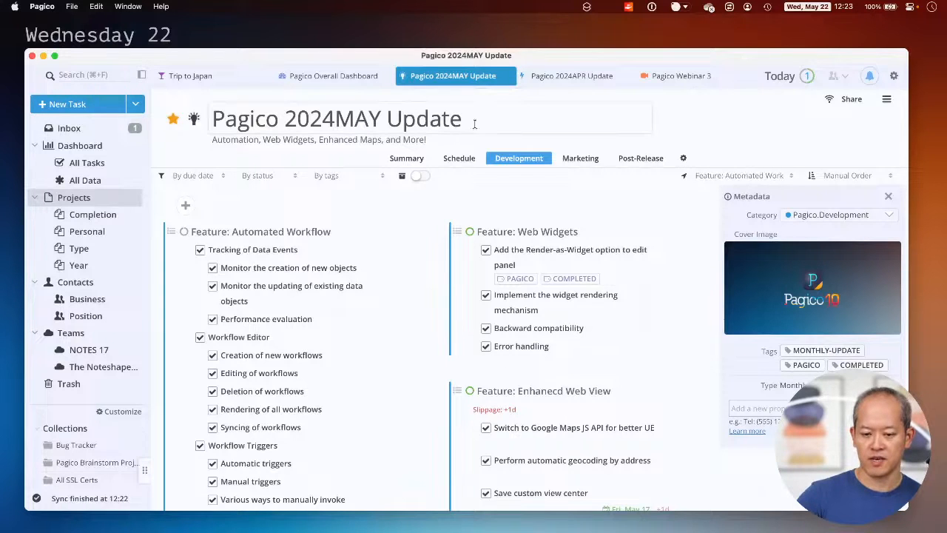
left_click(554, 77)
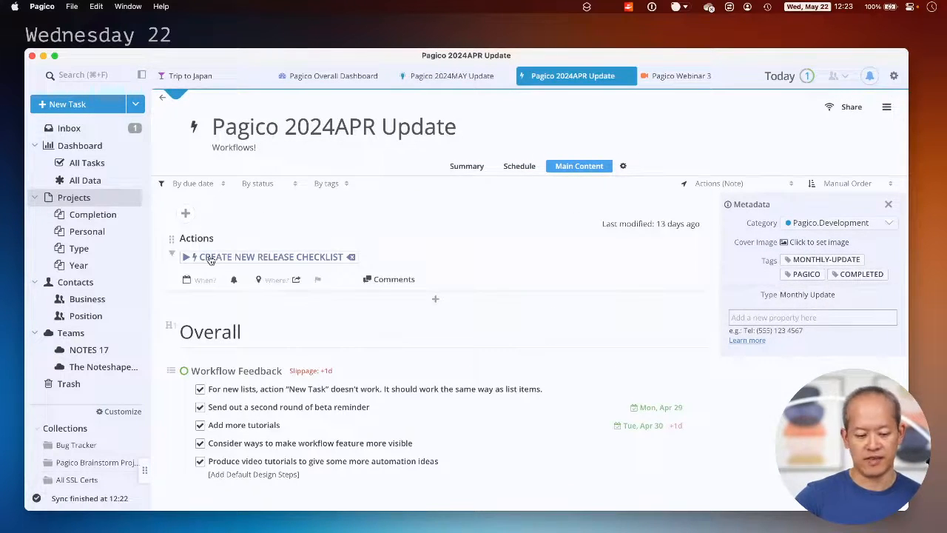
Review the projects grouped by Type, from Client through Travel Plan and User Education
left_click(96, 253)
scroll(315, 264, "down", 5)
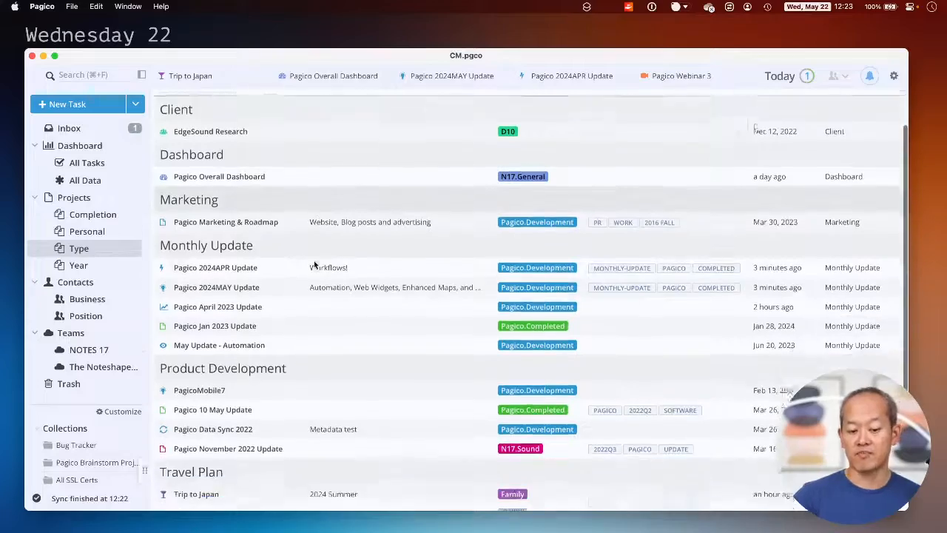
scroll(315, 264, "up", 5)
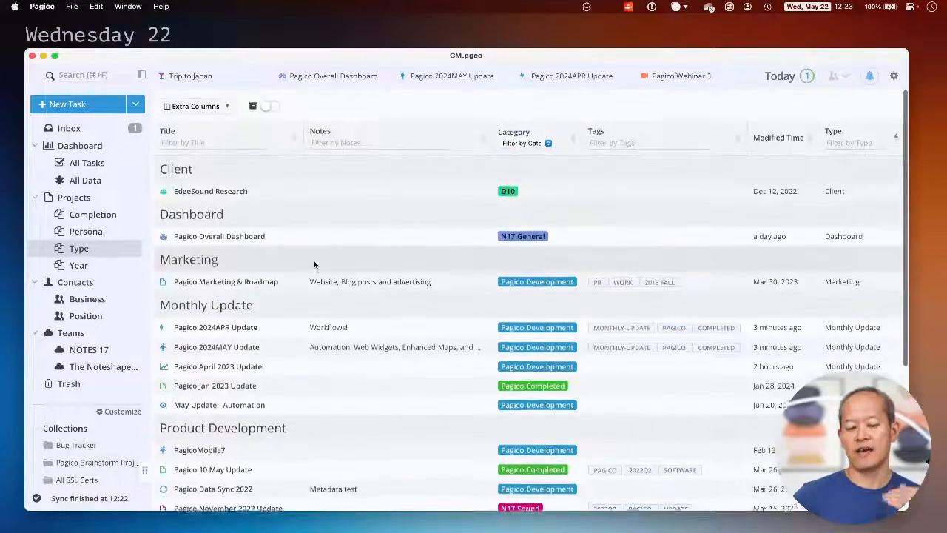
scroll(314, 264, "down", 5)
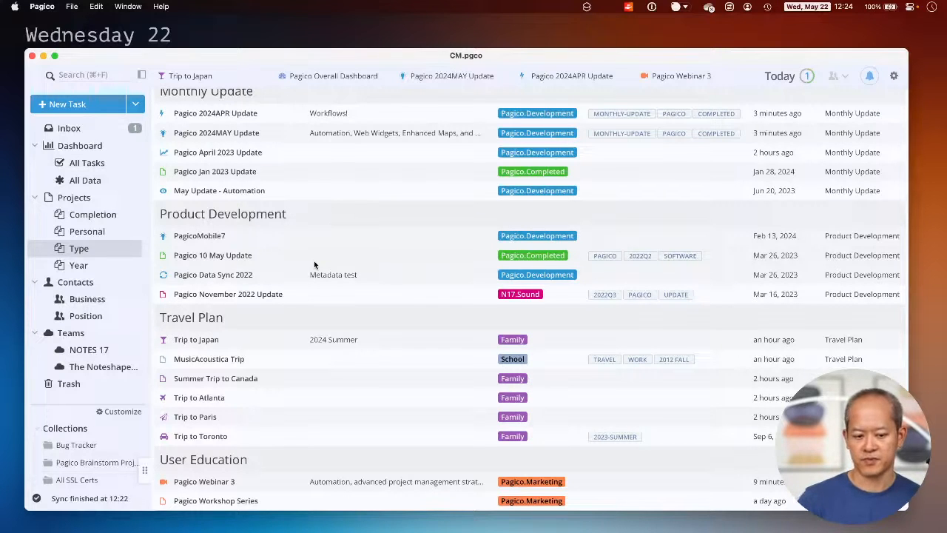
scroll(314, 264, "up", 5)
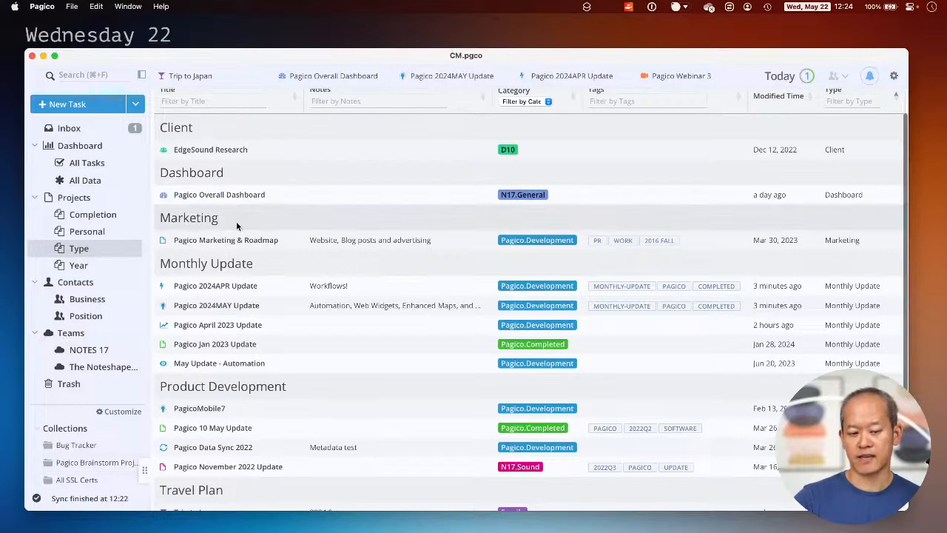
scroll(236, 221, "down", 5)
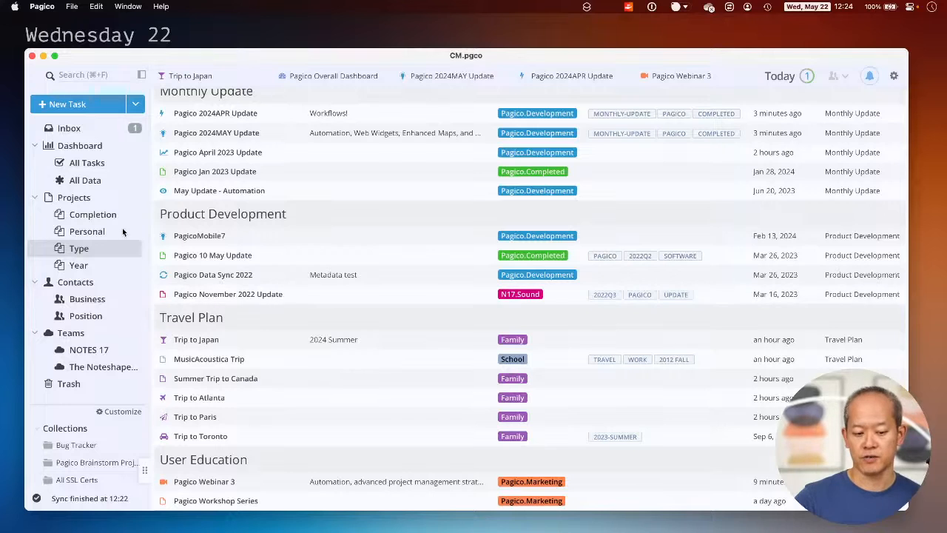
scroll(183, 271, "up", 2)
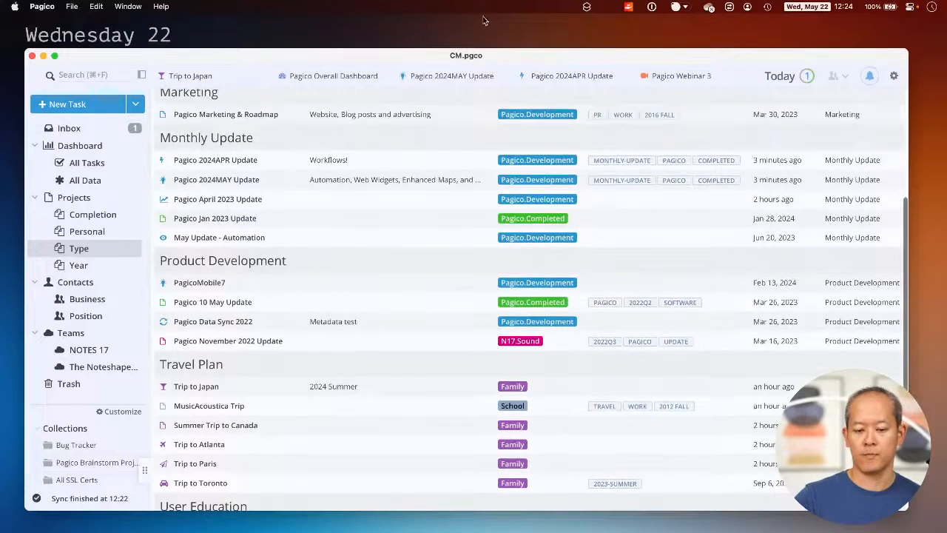
View the category choices in the metadata of the Pagico 2024MAY Update project, leaving the category as it is
left_click(429, 78)
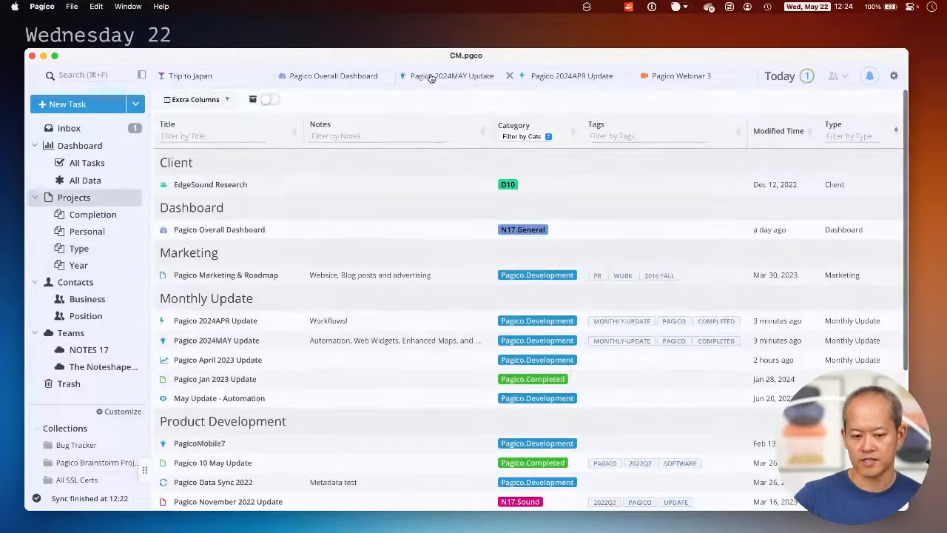
scroll(850, 137, "down", 5)
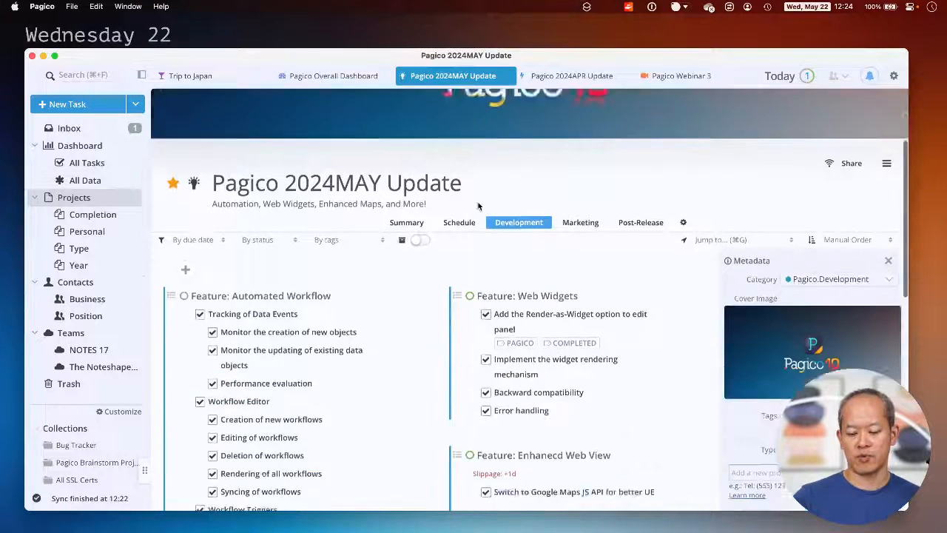
left_click(883, 199)
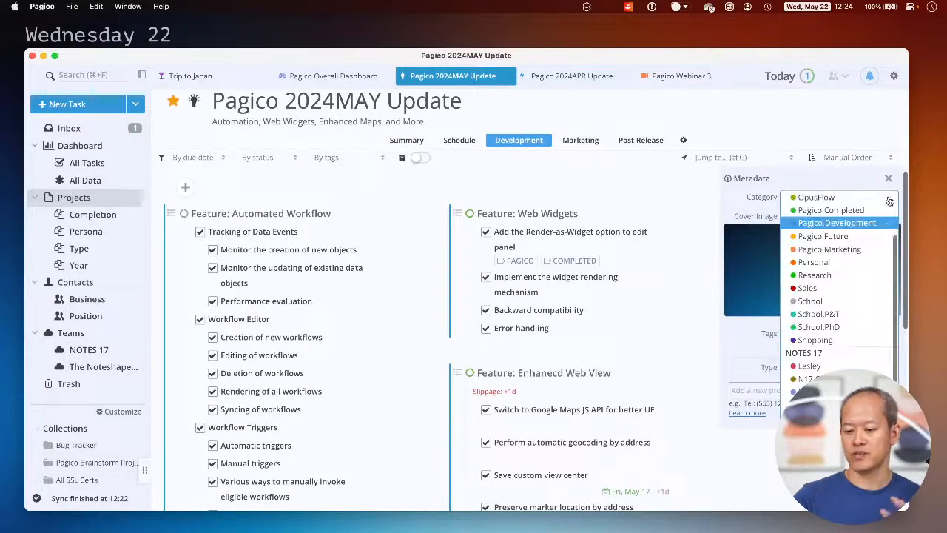
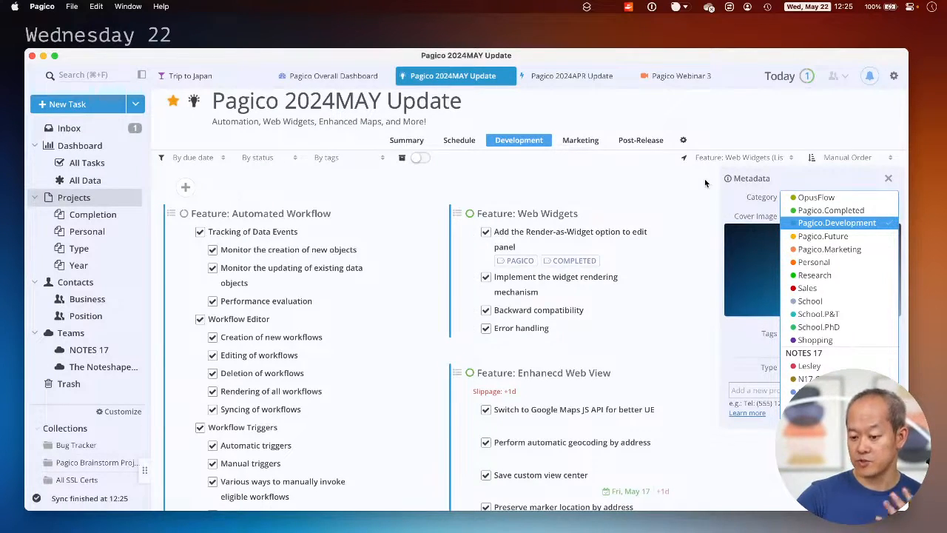
key("Escape")
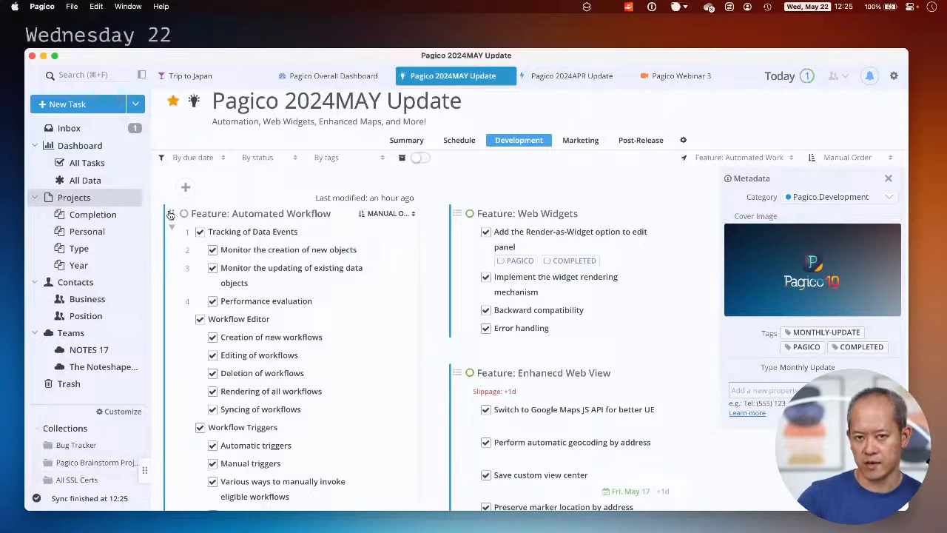
Examine the category options for the Feature: Automated Workflow list and keep Pagico.Development
scroll(173, 220, "down", 3)
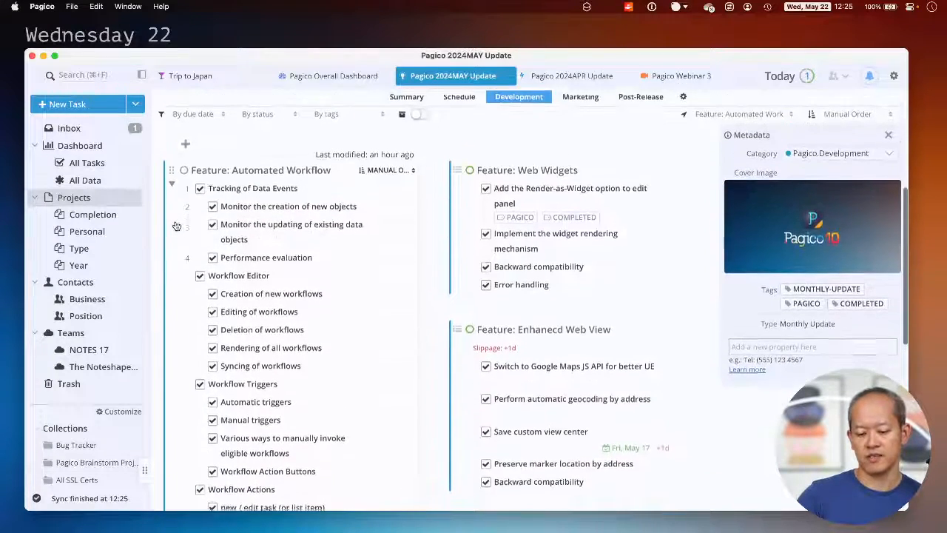
scroll(177, 225, "up", 1)
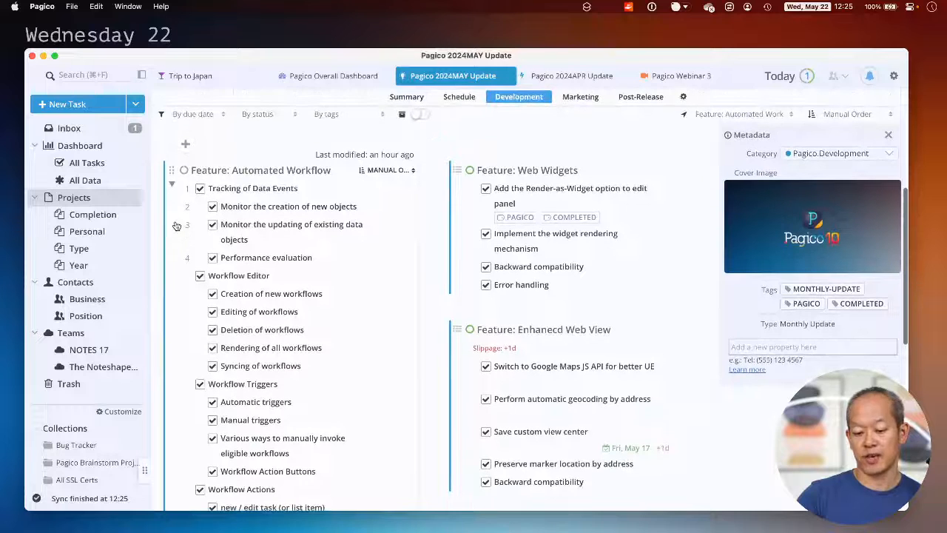
left_click(172, 170)
mouse_move(267, 253)
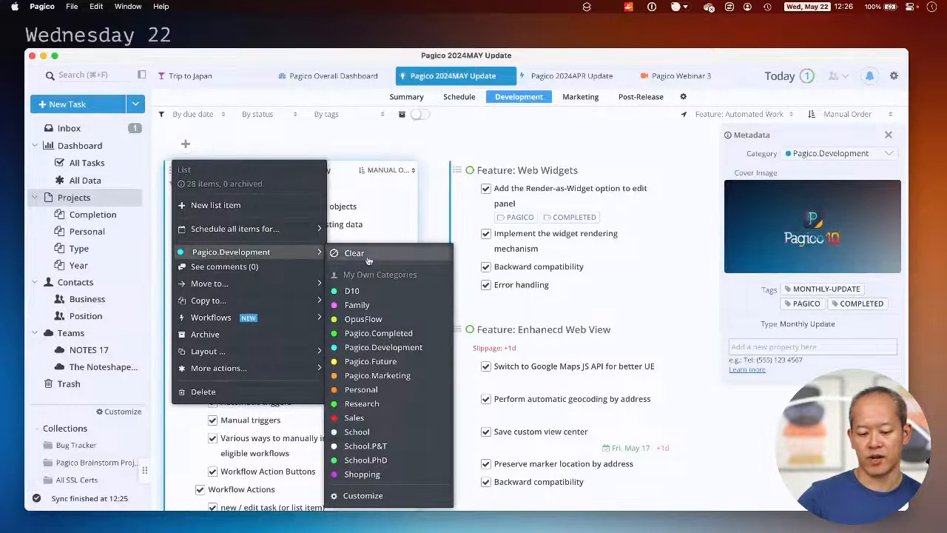
left_click(403, 347)
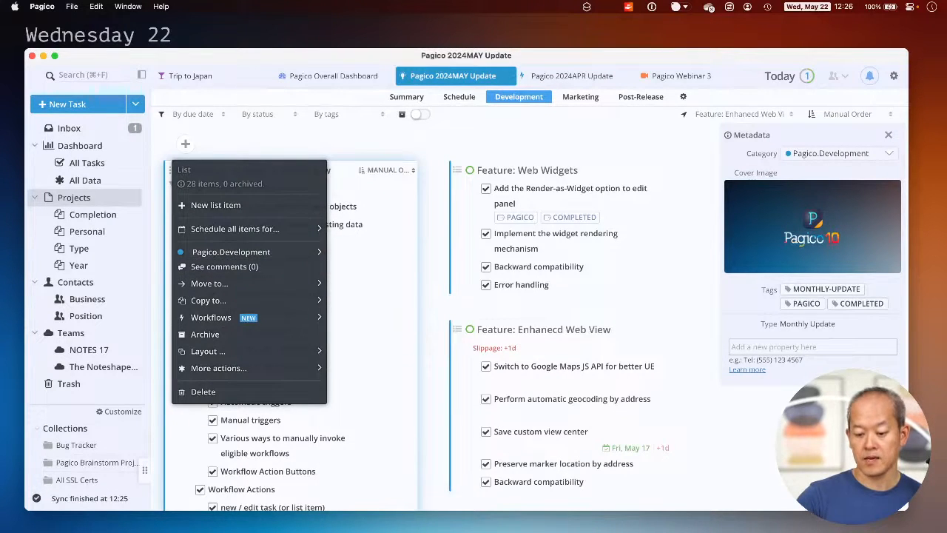
Set the category of the Backward compatibility item in the Enhanced Web View list to Pagico.Completed
scroll(658, 388, "down", 1)
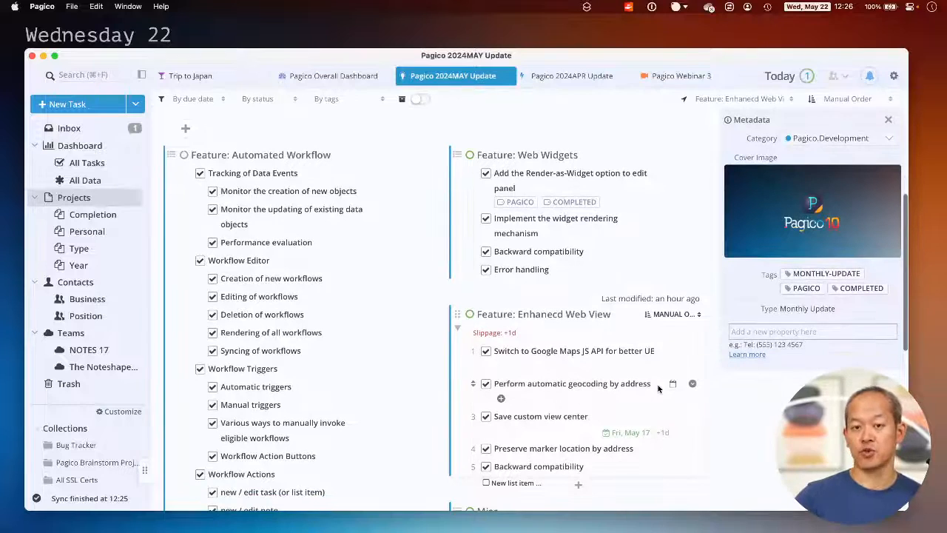
scroll(659, 388, "down", 3)
scroll(658, 387, "down", 2)
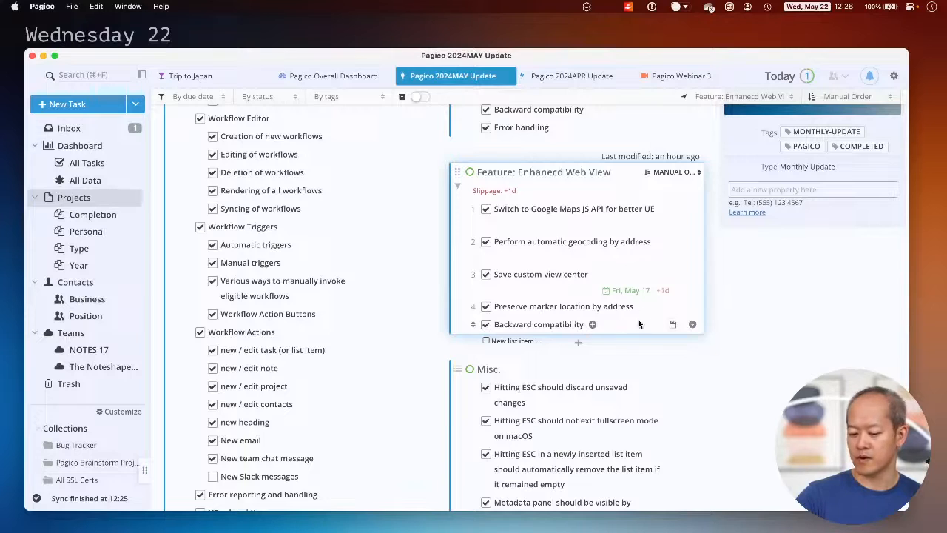
left_click(691, 324)
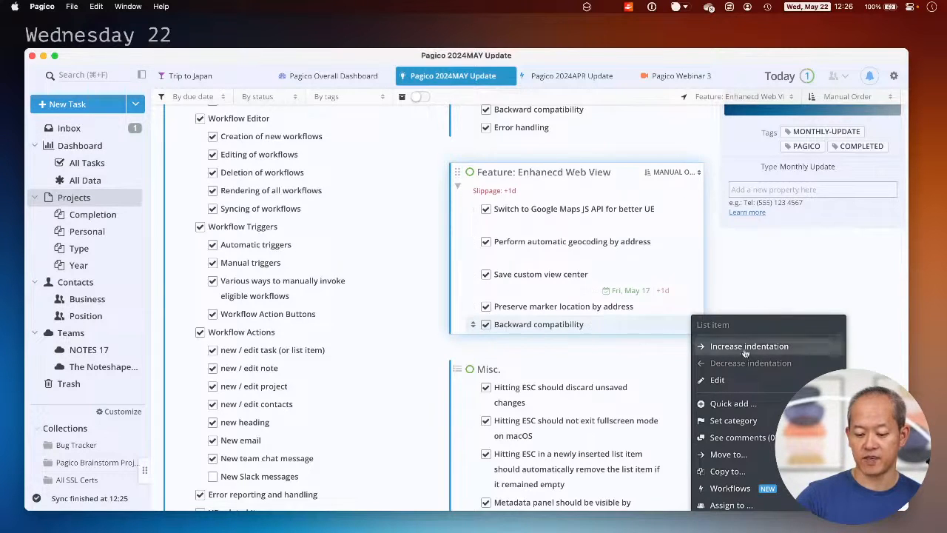
mouse_move(747, 419)
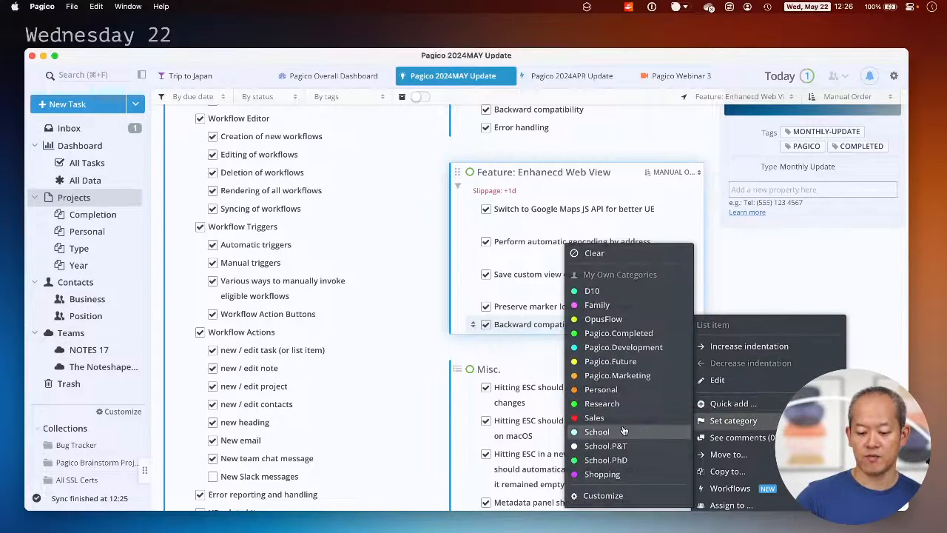
left_click(624, 334)
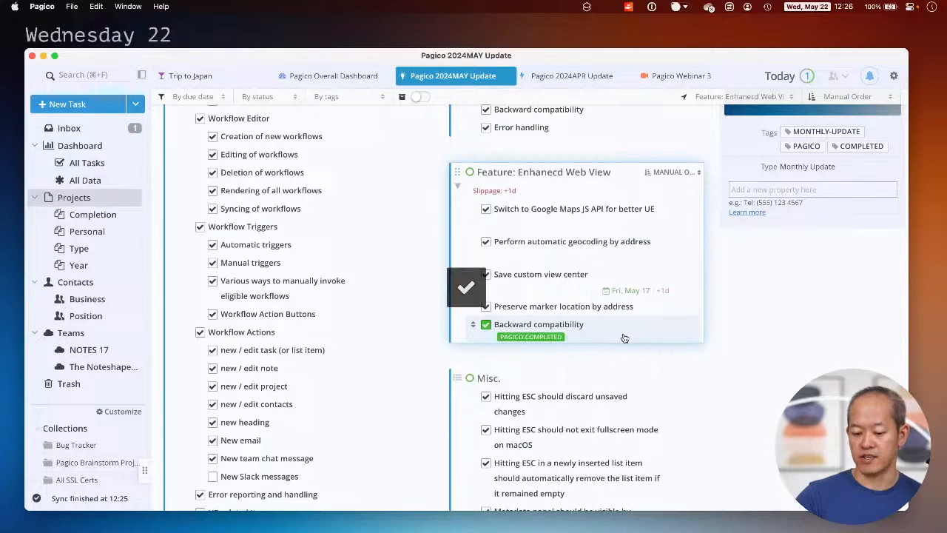
left_click(733, 324)
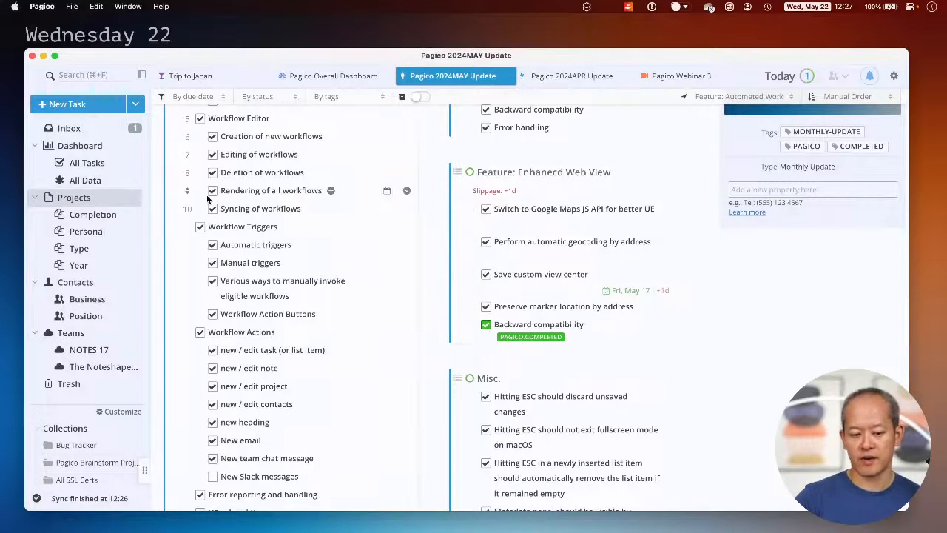
Move the Pagico 2024APR Update project from Pagico.Development to Pagico.Completed in the Category Browser of Recent Projects
left_click(92, 199)
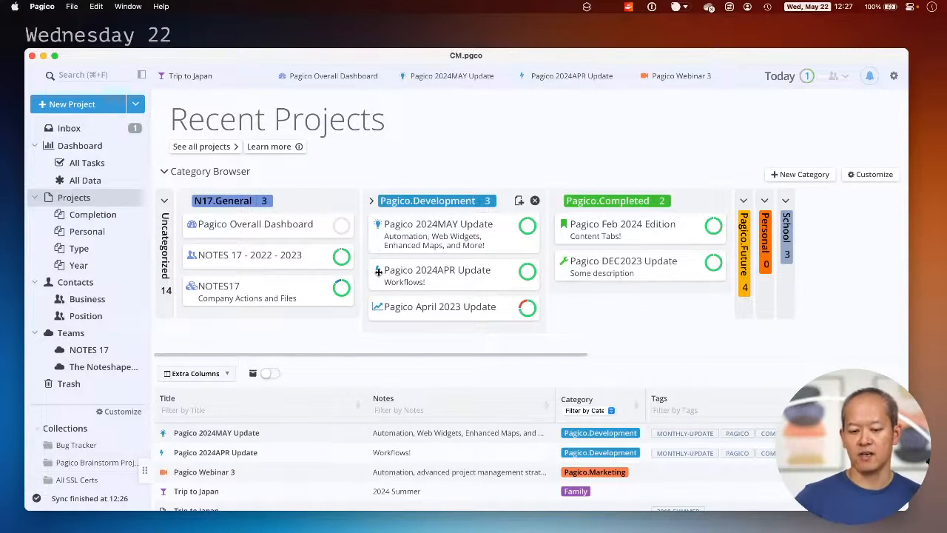
left_click_drag(378, 272, 563, 259)
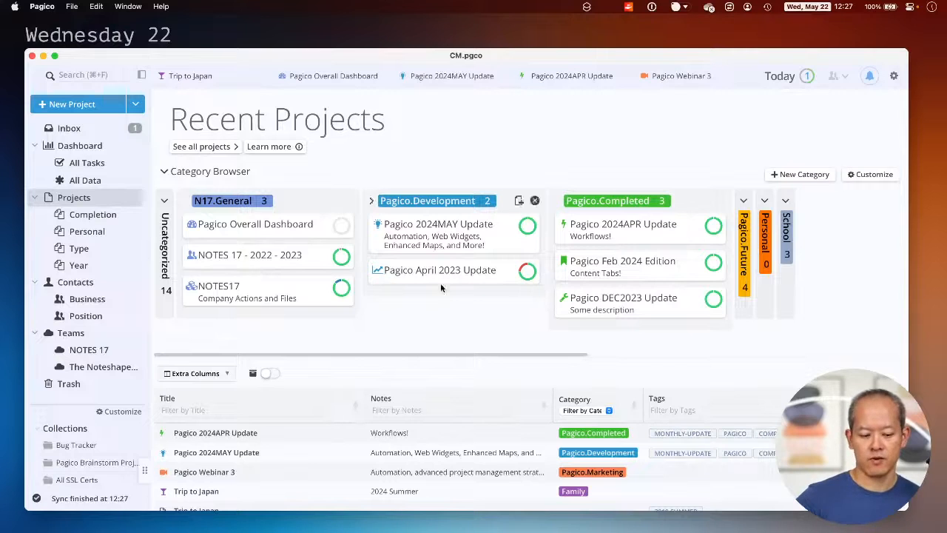
View the Pagico Brainstorm Projects collection and examine the projects under Pagico.Future in its Category Browser
scroll(104, 408, "down", 3)
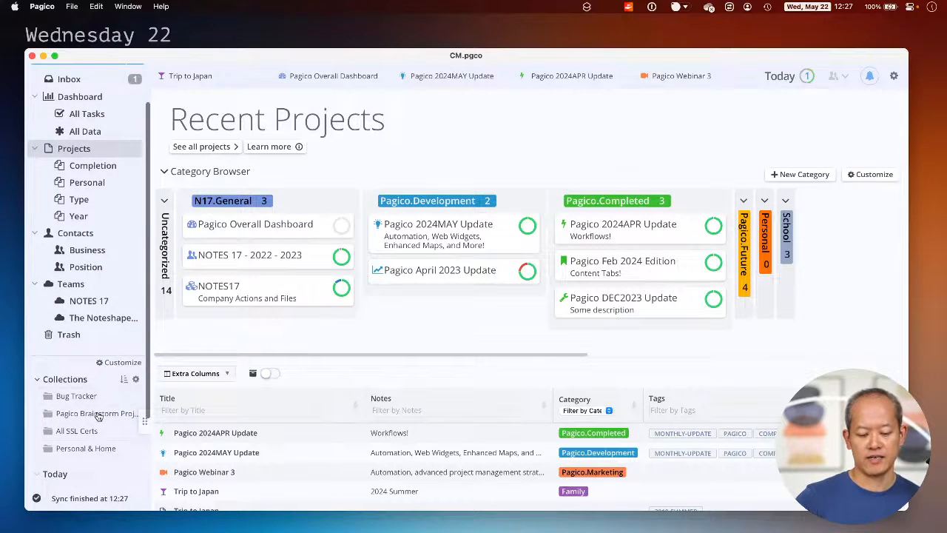
left_click(99, 414)
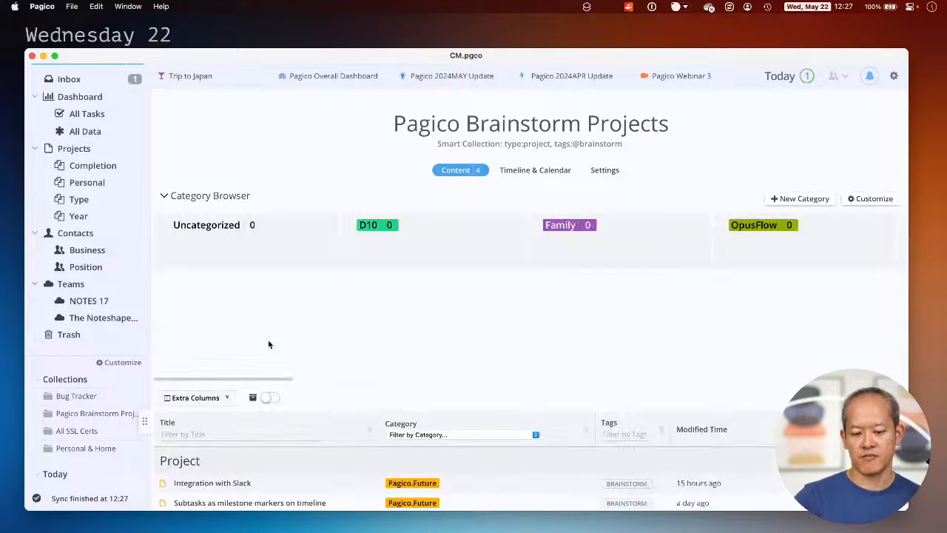
scroll(316, 342, "down", 2)
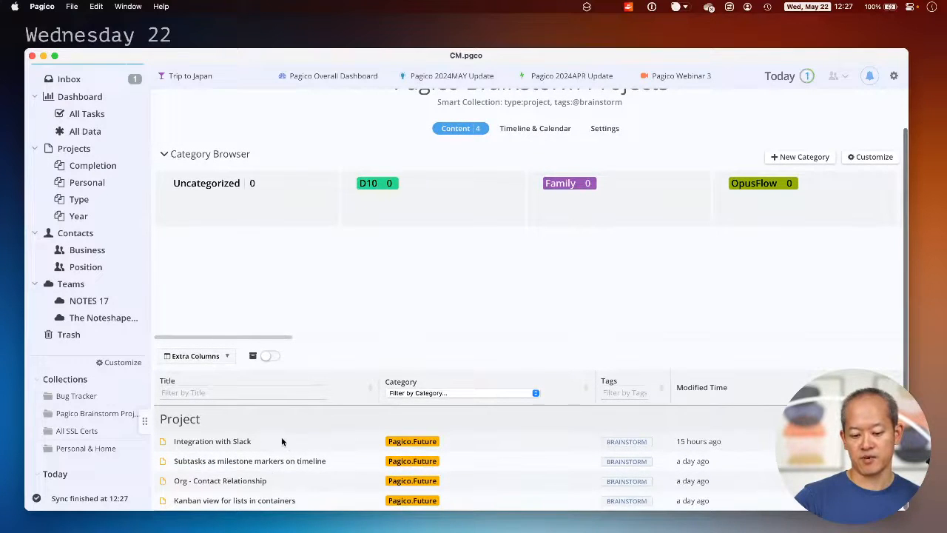
scroll(397, 247, "right", 10)
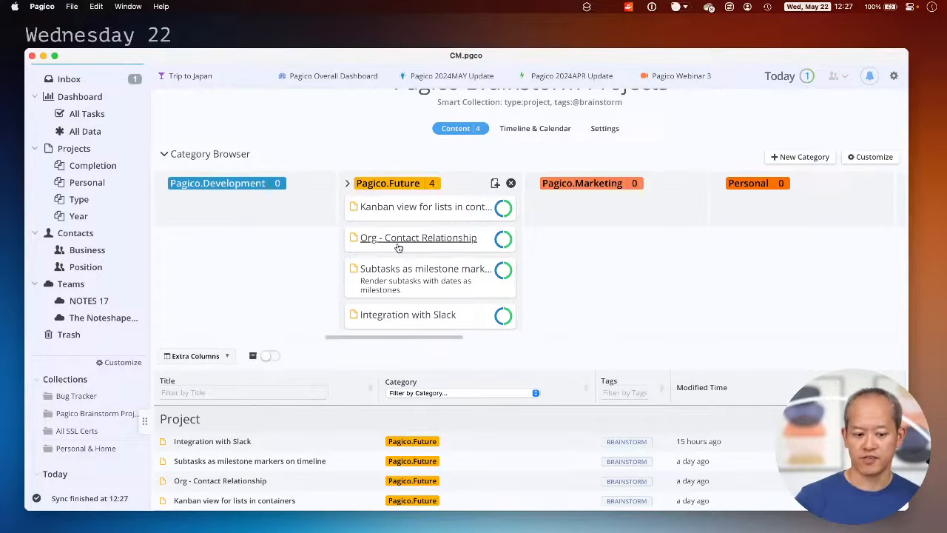
scroll(122, 377, "up", 2)
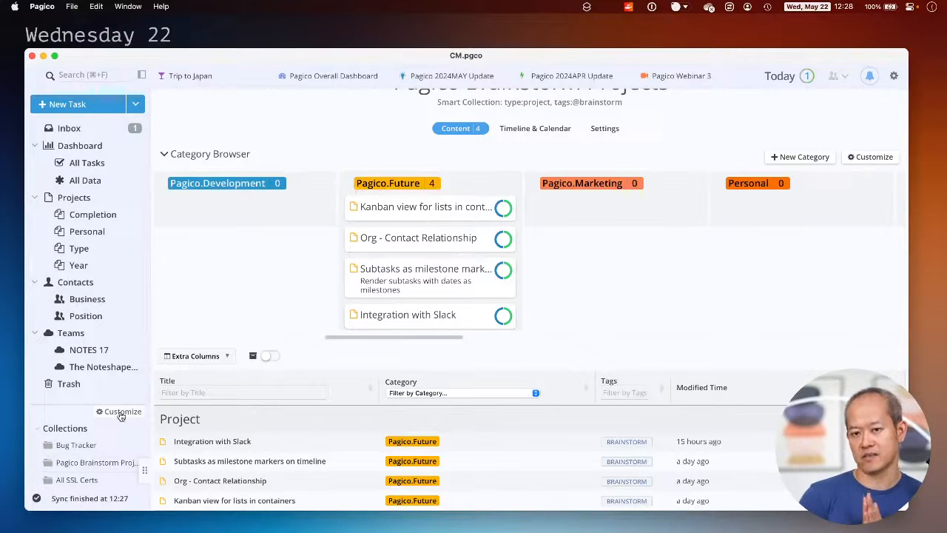
Create a static collection titled Monthly Updates
left_click(134, 110)
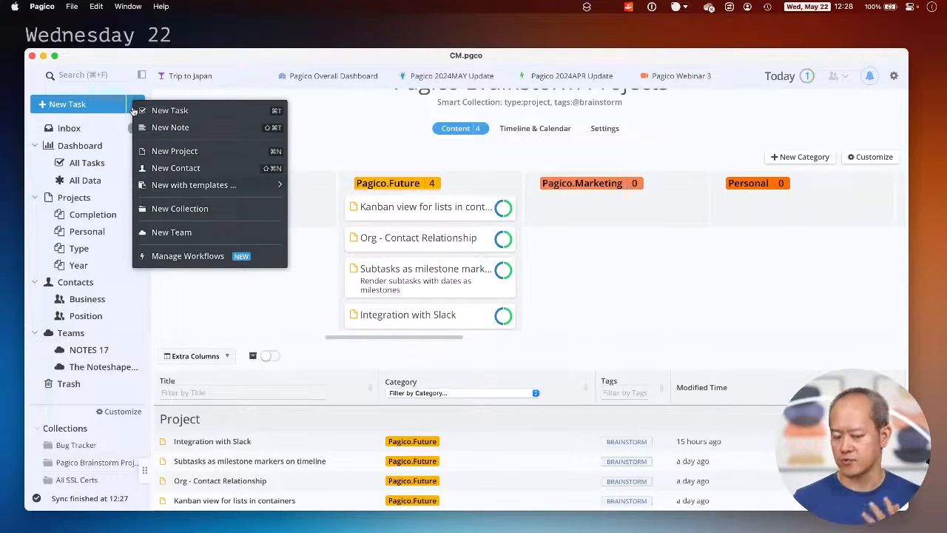
left_click(179, 209)
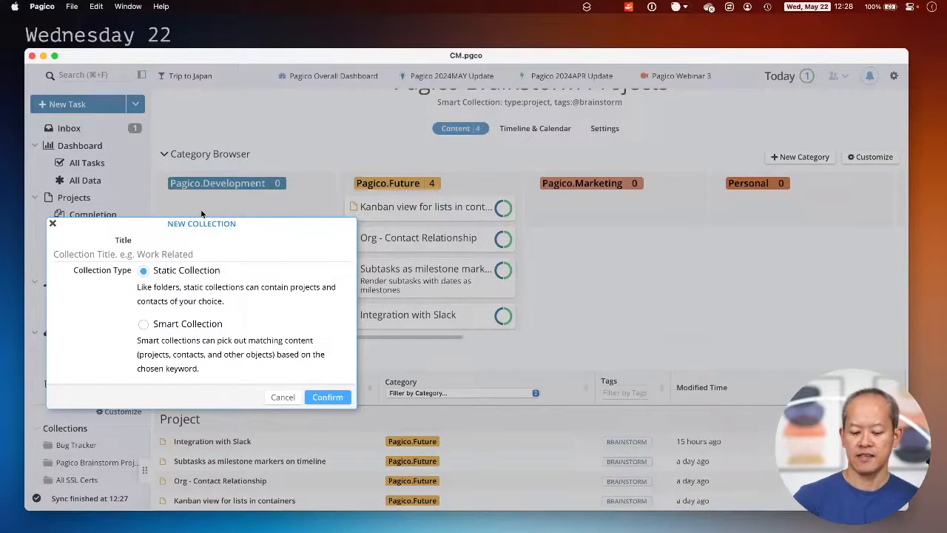
type("Mon")
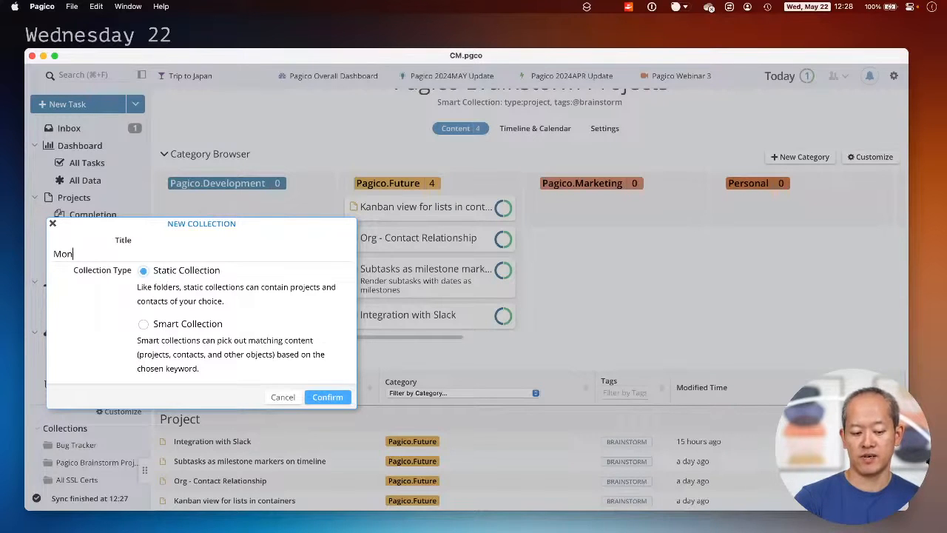
type("thly Updates")
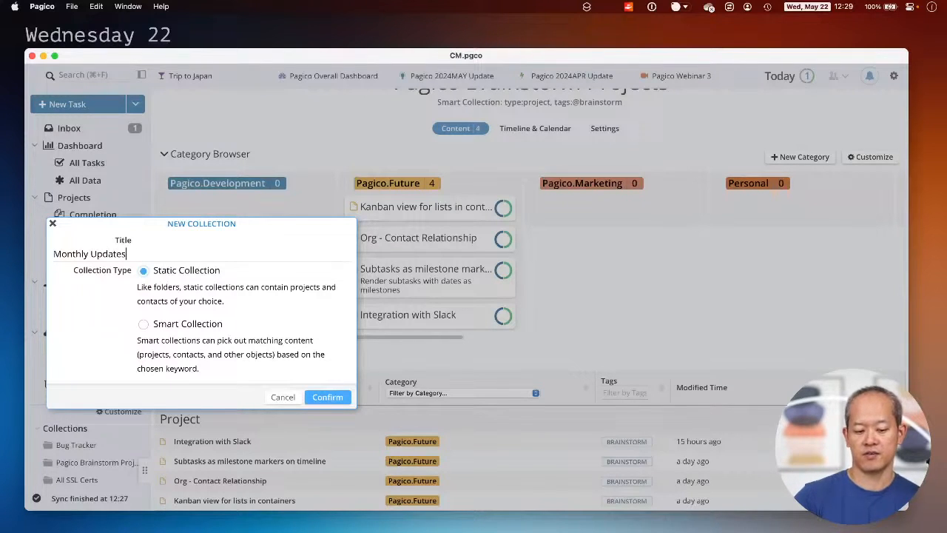
left_click(328, 397)
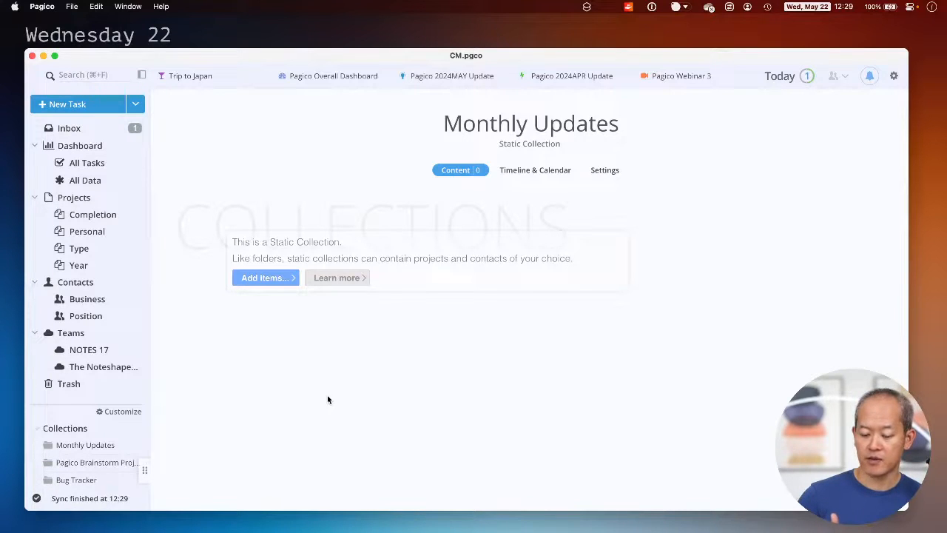
Add the Pagico 2024APR Update and Pagico 2024MAY Update projects to the Monthly Updates collection
left_click(267, 279)
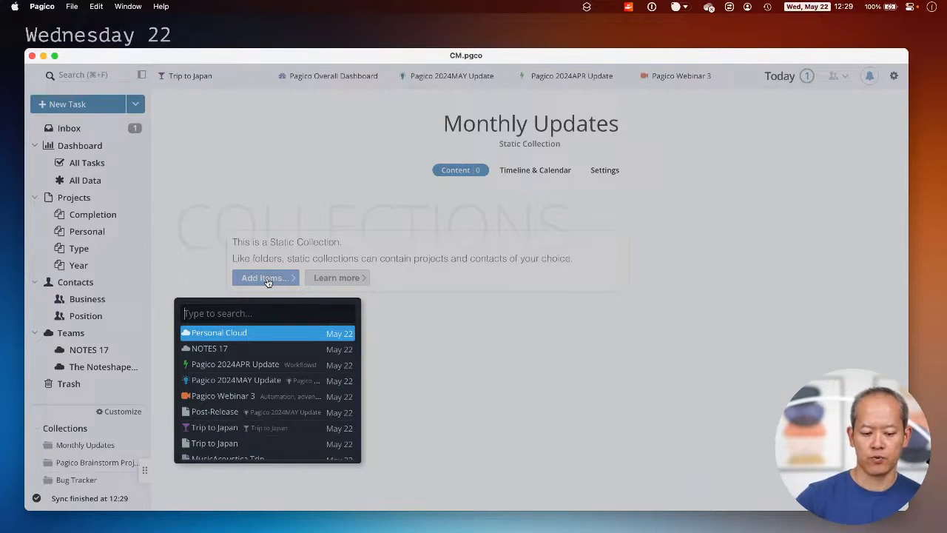
key("Down")
key("Down")
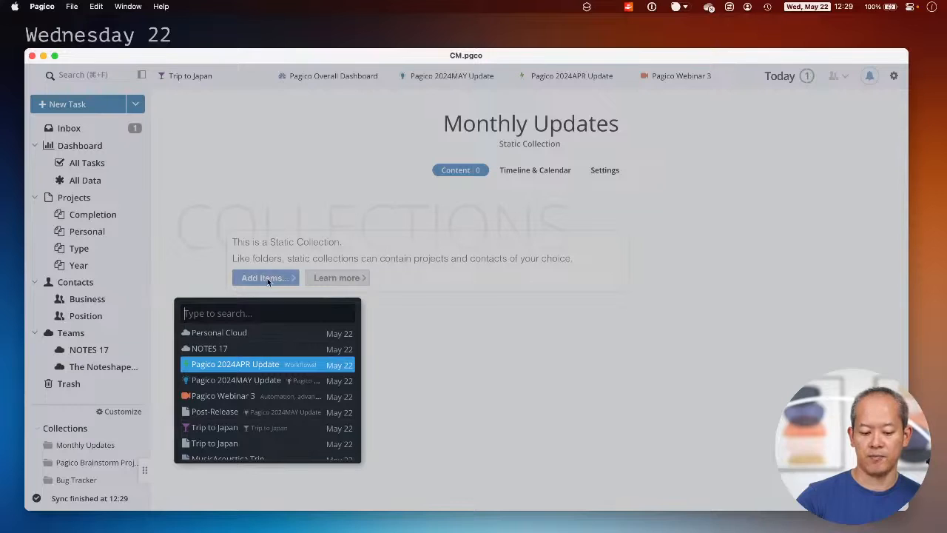
key("shift+Down")
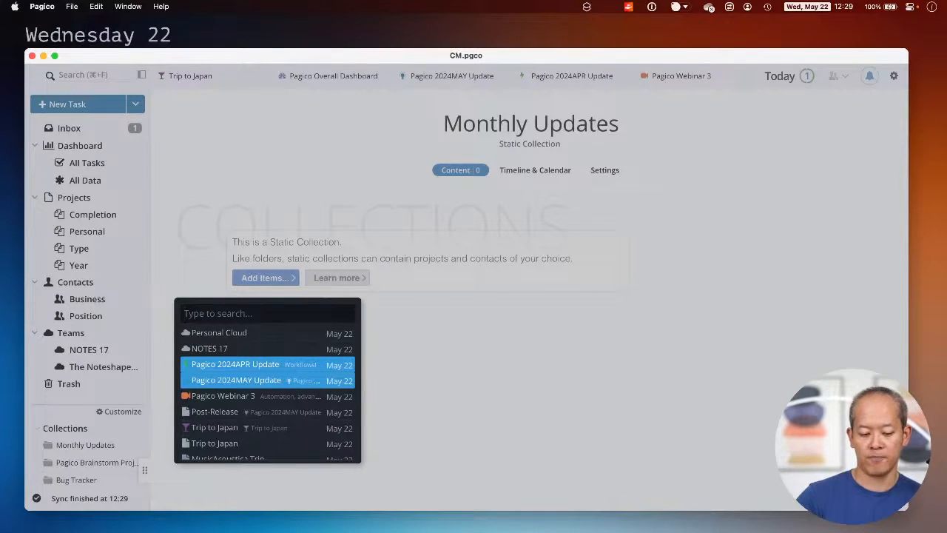
key("Return")
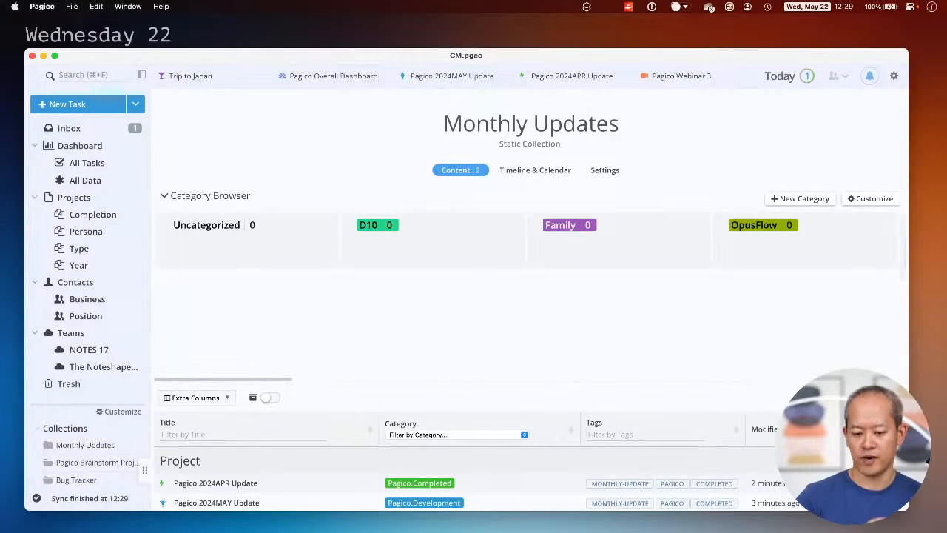
Search the existing items for "apple" and add the matching contact to the Monthly Updates collection
scroll(325, 324, "down", 1)
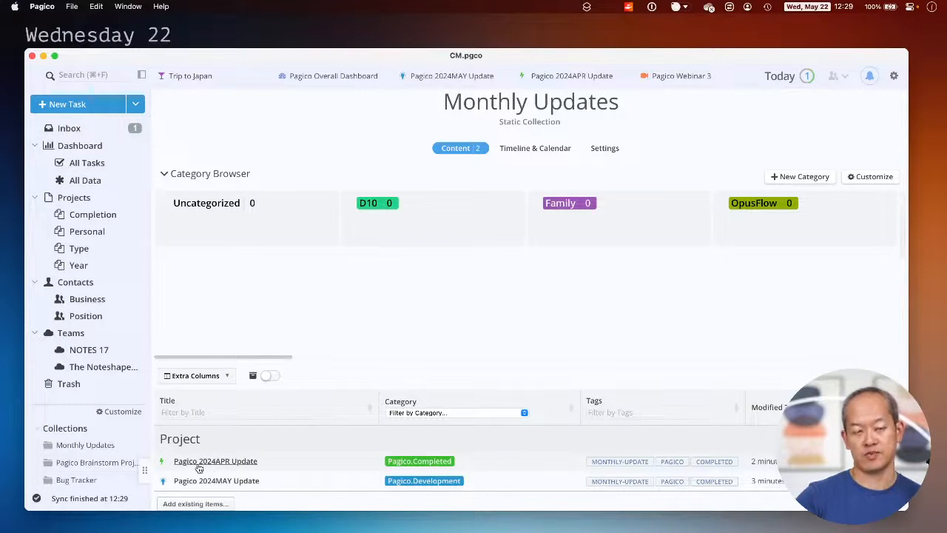
left_click(189, 505)
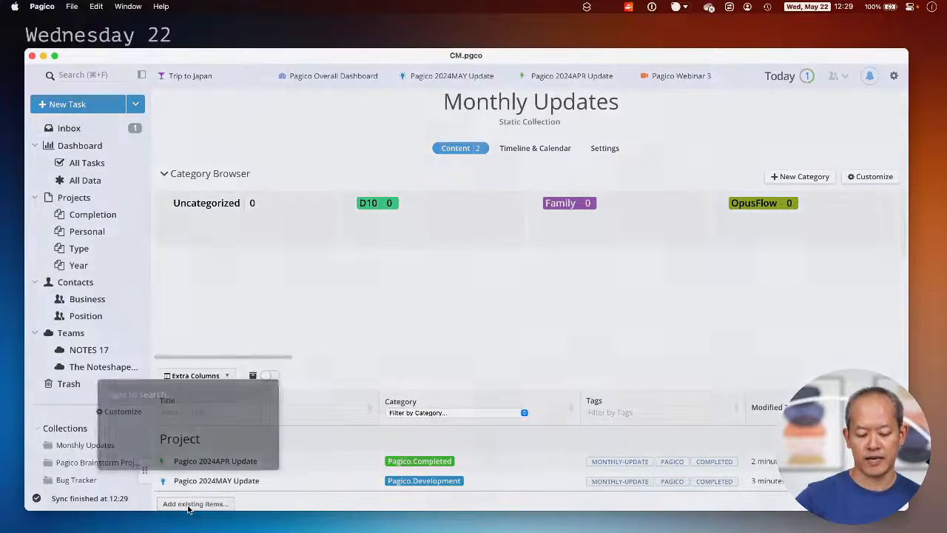
type("apple")
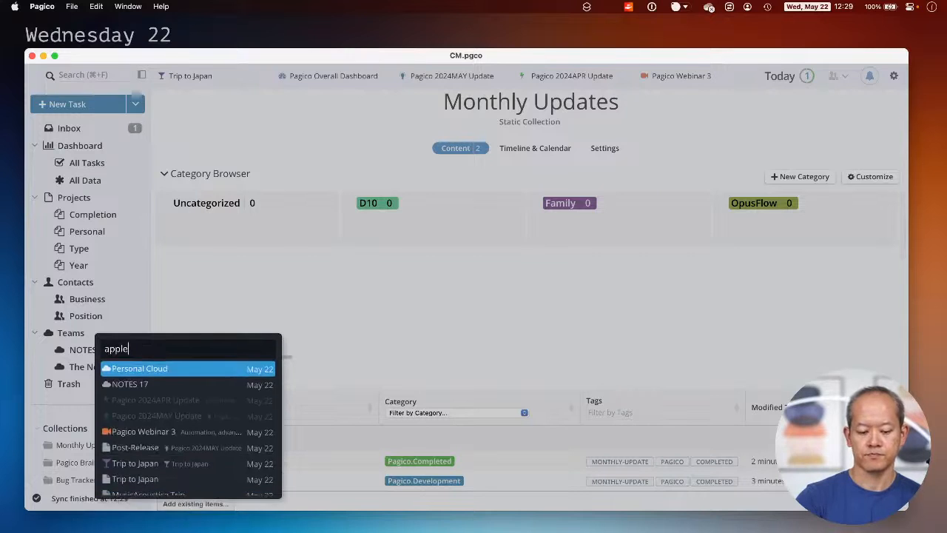
key("Return")
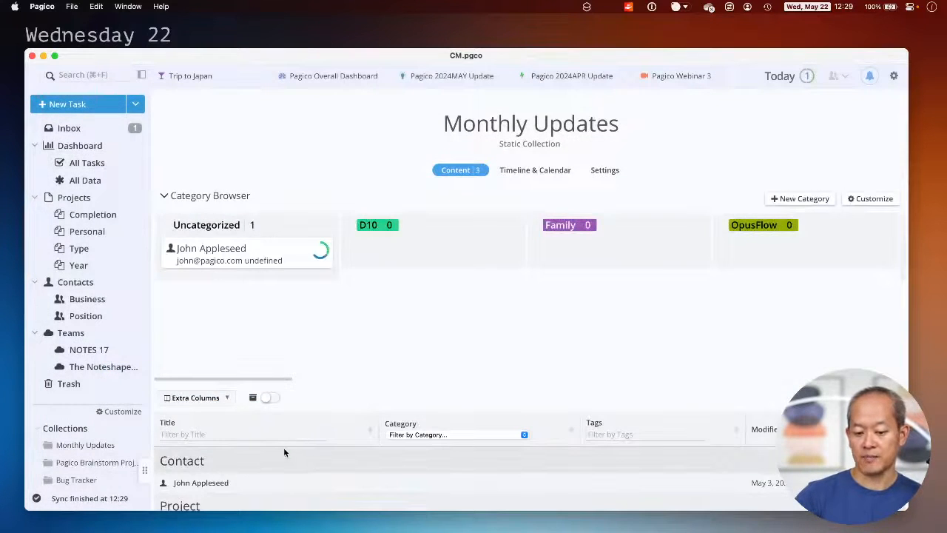
Examine the collection's contact and its projects under Pagico.Completed and Pagico.Development in the Category Browser
scroll(329, 397, "down", 2)
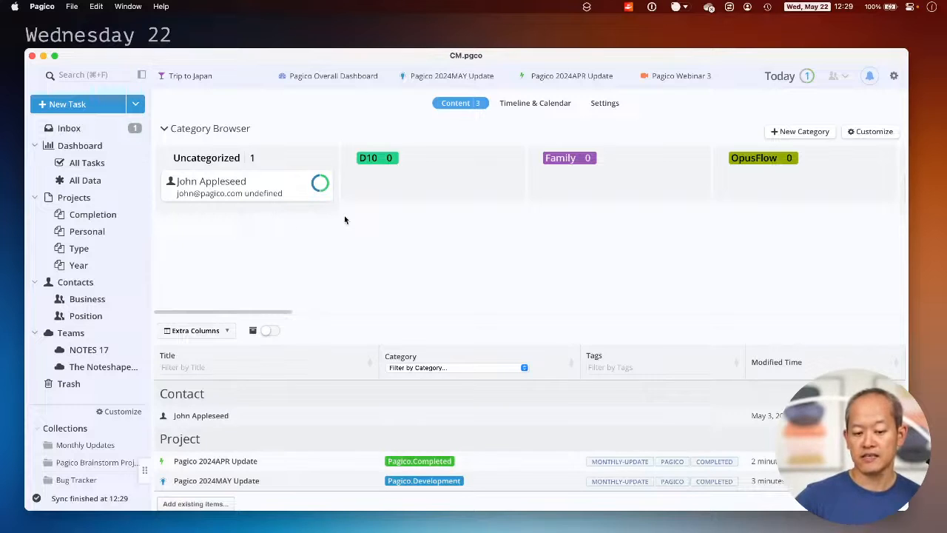
scroll(344, 217, "right", 10)
scroll(344, 216, "left", 5)
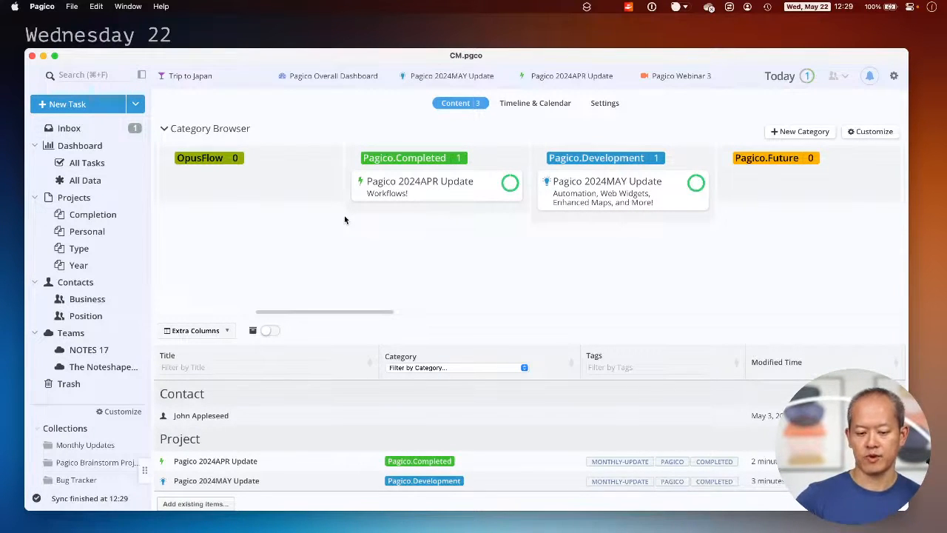
mouse_move(366, 194)
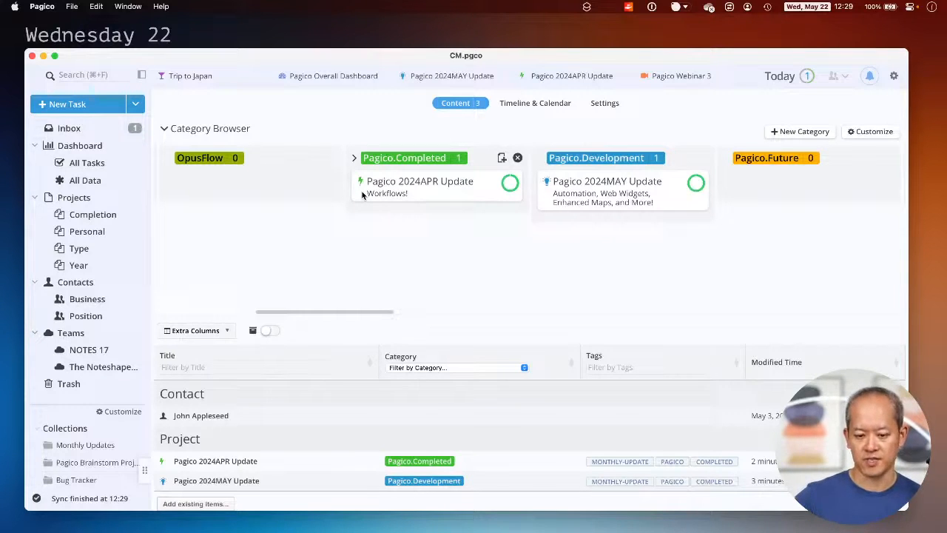
scroll(508, 300, "up", 2)
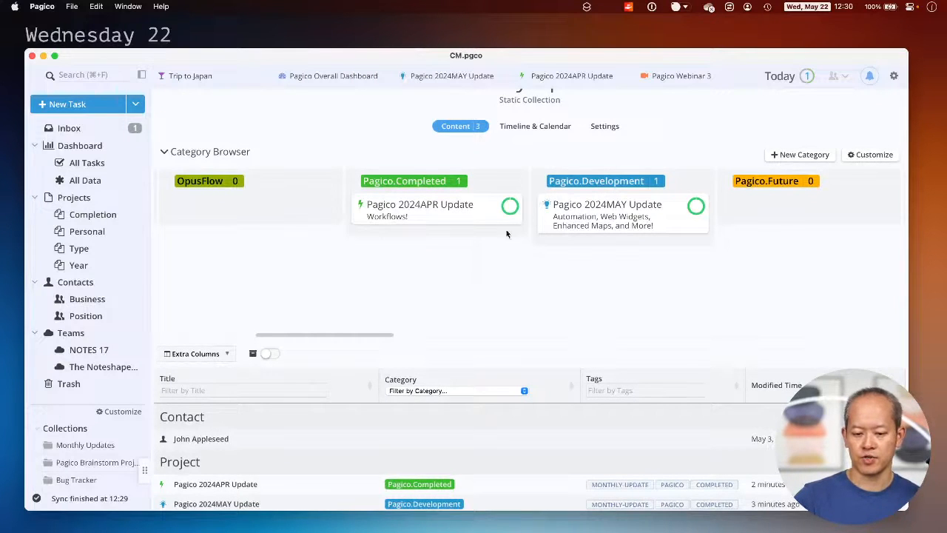
Filter the collection's items by the title text "pa" and clear the filter
left_click(225, 390)
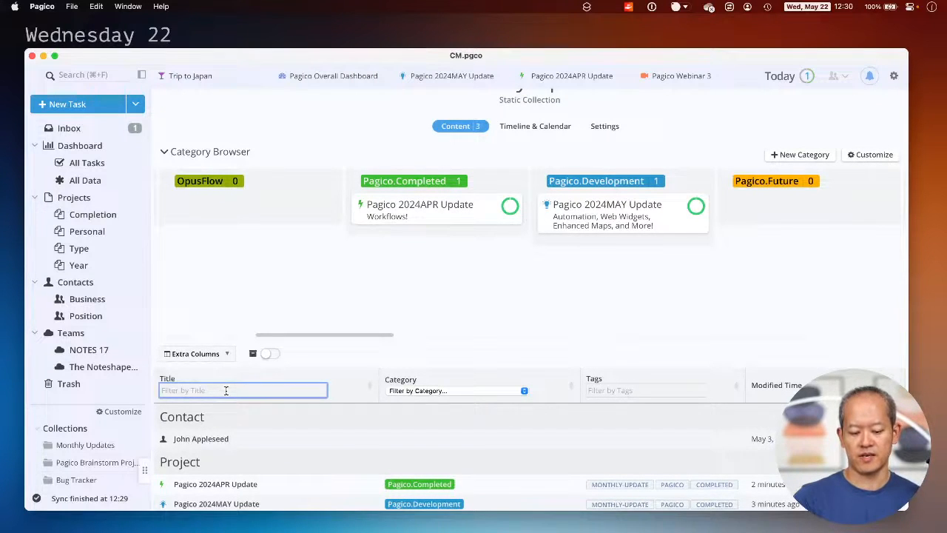
type("pa")
key("BackSpace")
key("BackSpace")
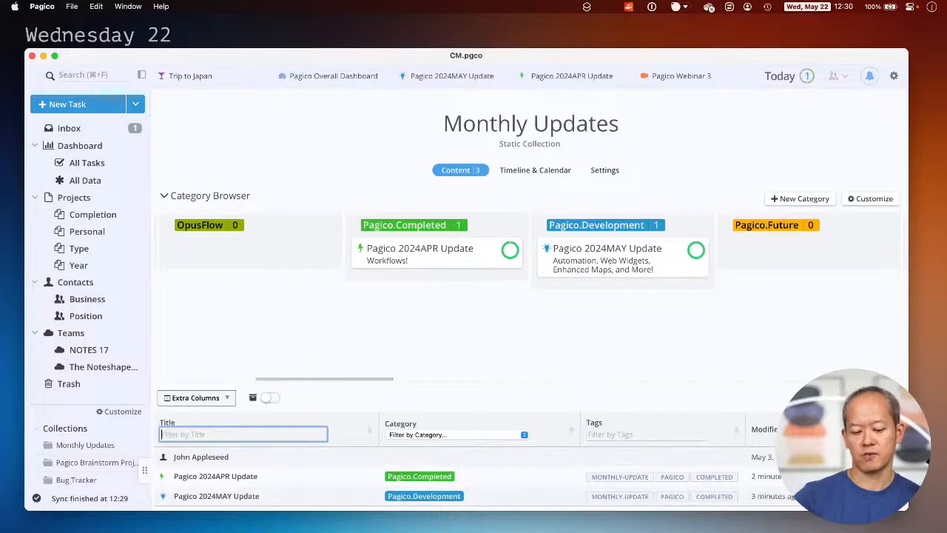
left_click(375, 331)
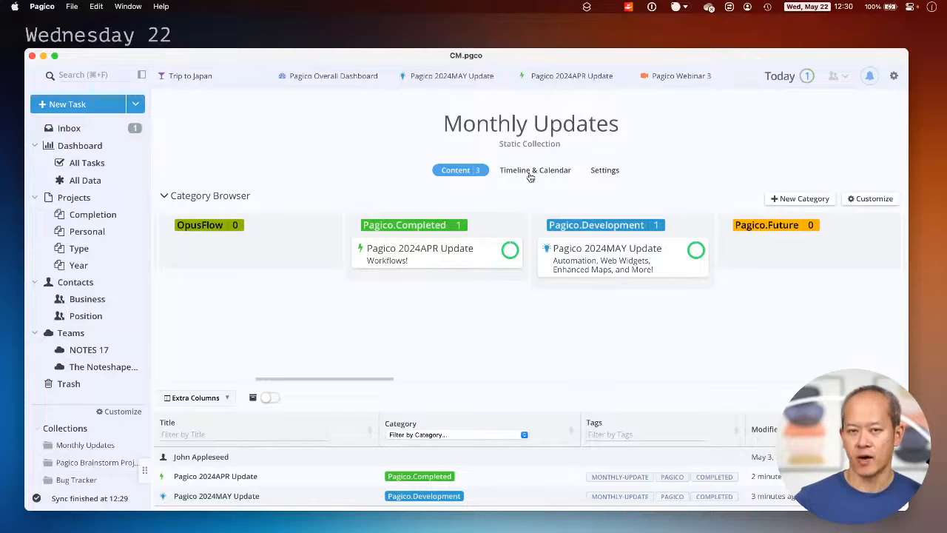
Move the Workflow and Web Widgets Idea Collection tasks together to Thursday, May 23 on the collection's timeline, and return to its content
left_click(529, 177)
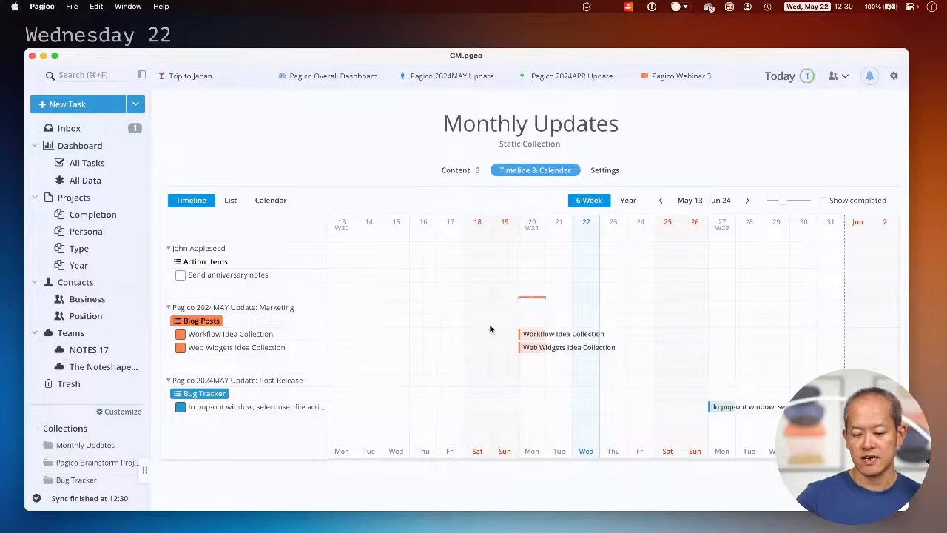
left_click_drag(493, 317, 539, 370)
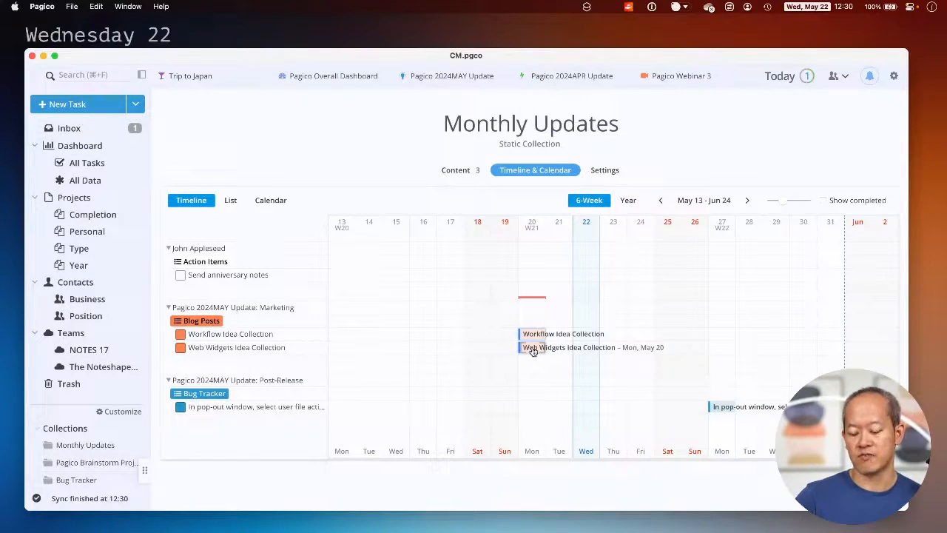
left_click_drag(533, 351, 614, 348)
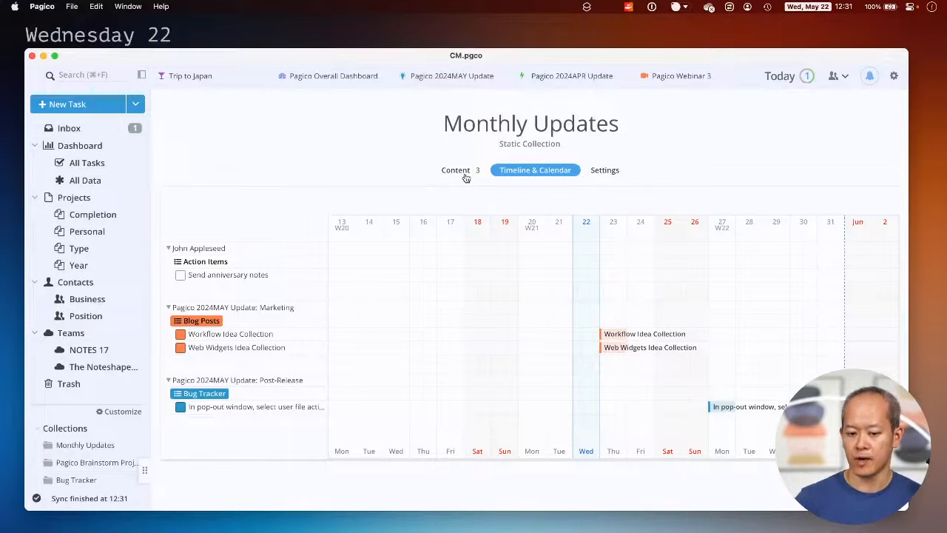
left_click(457, 171)
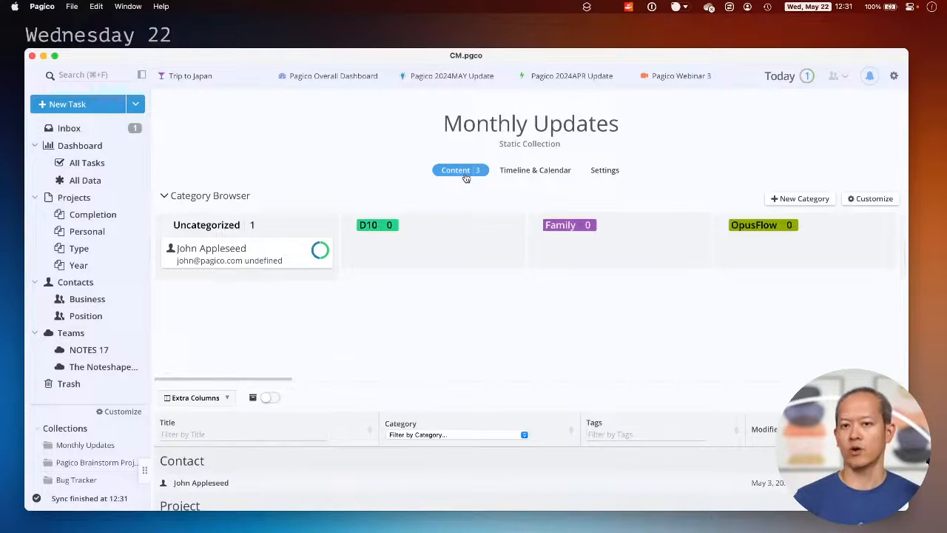
scroll(465, 177, "down", 3)
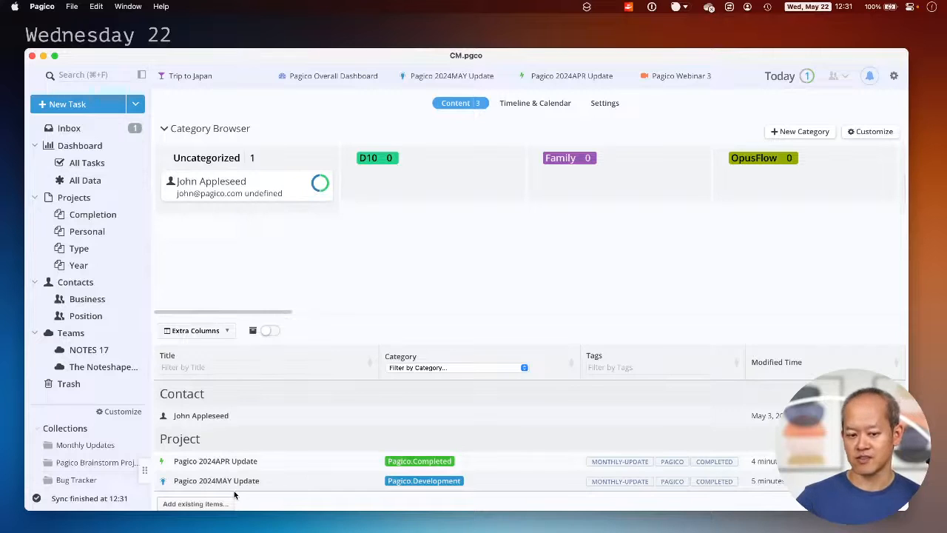
left_click(135, 103)
left_click(200, 204)
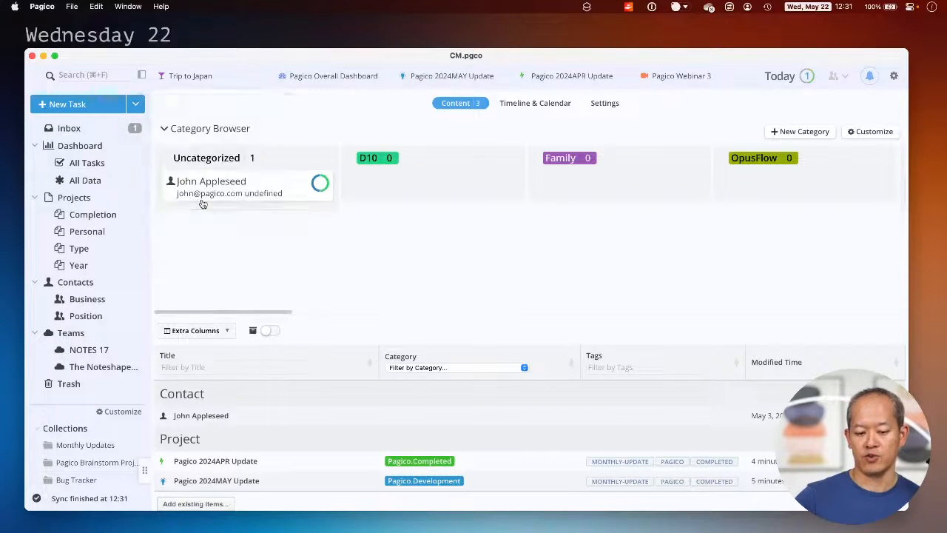
type("Au")
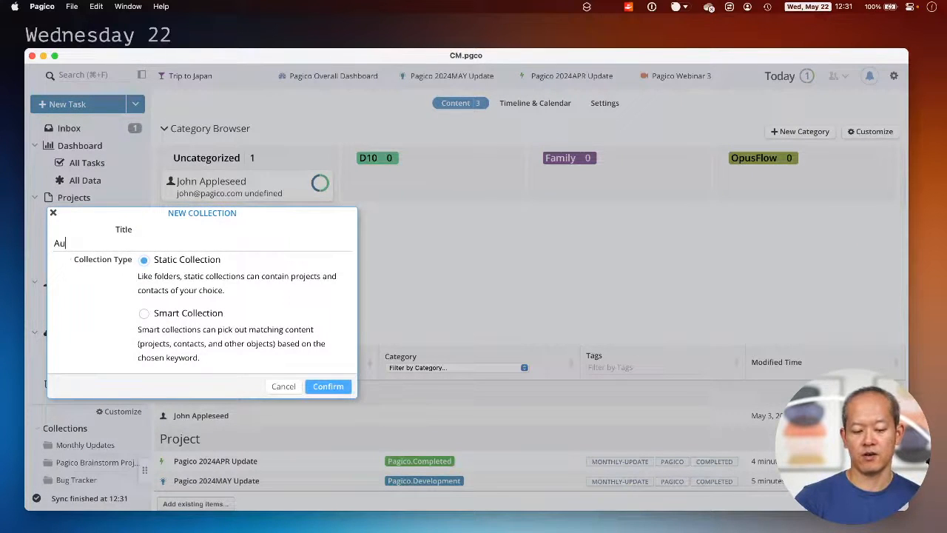
type("tomatic Monthly Update")
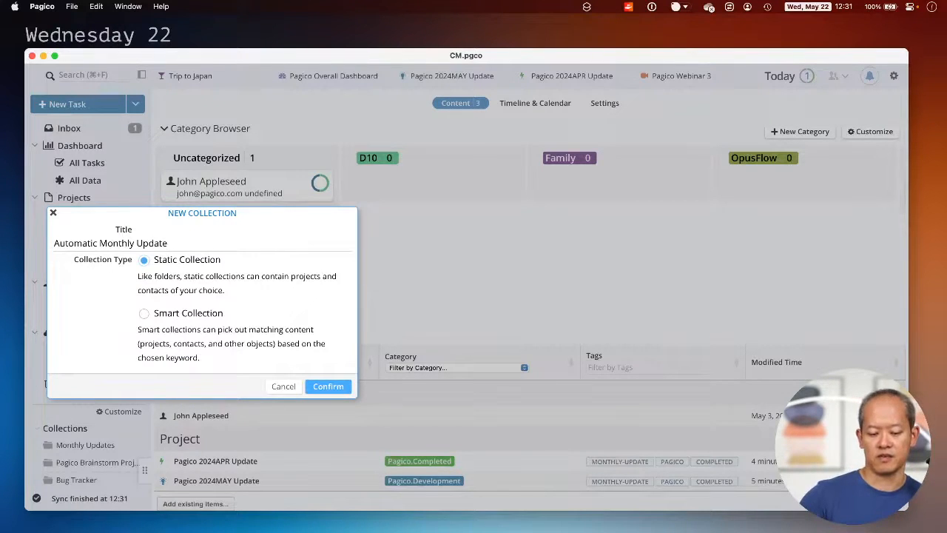
left_click(168, 316)
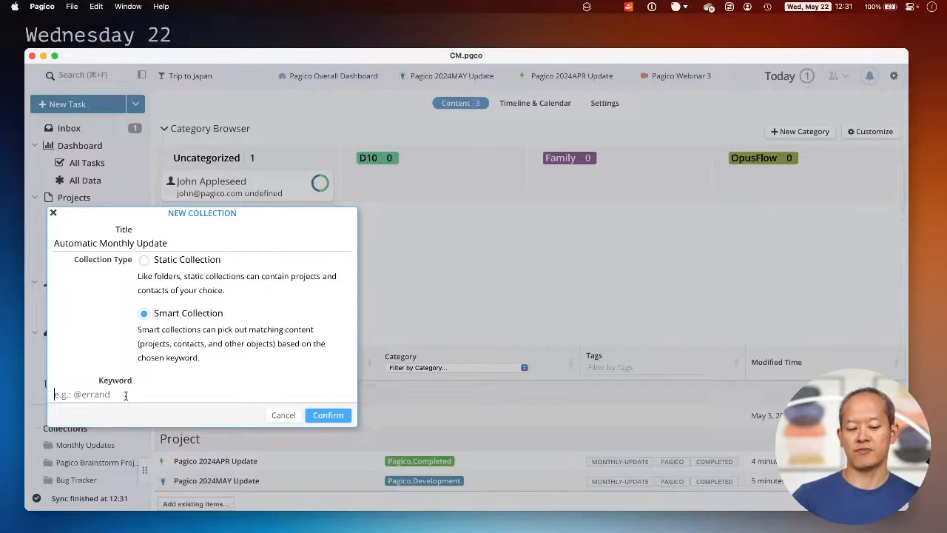
type("@month")
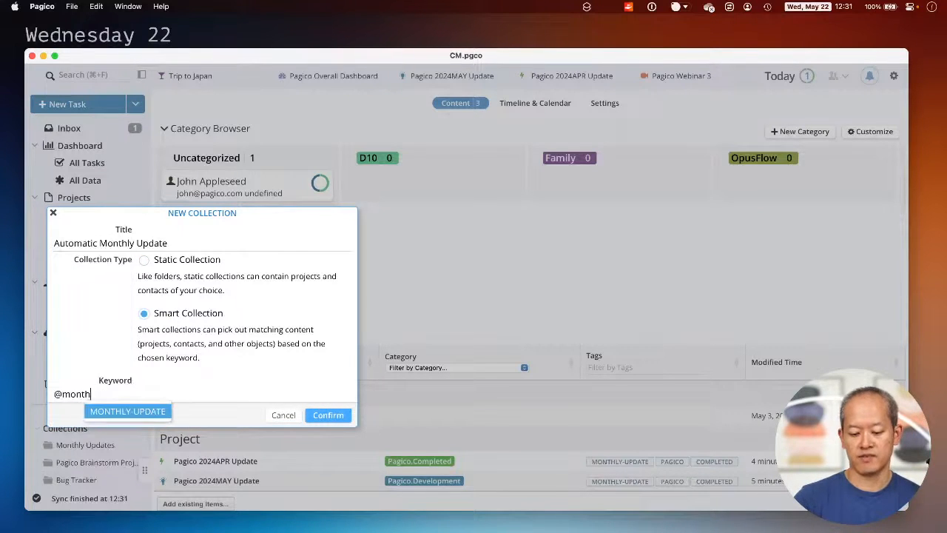
type("ly-update")
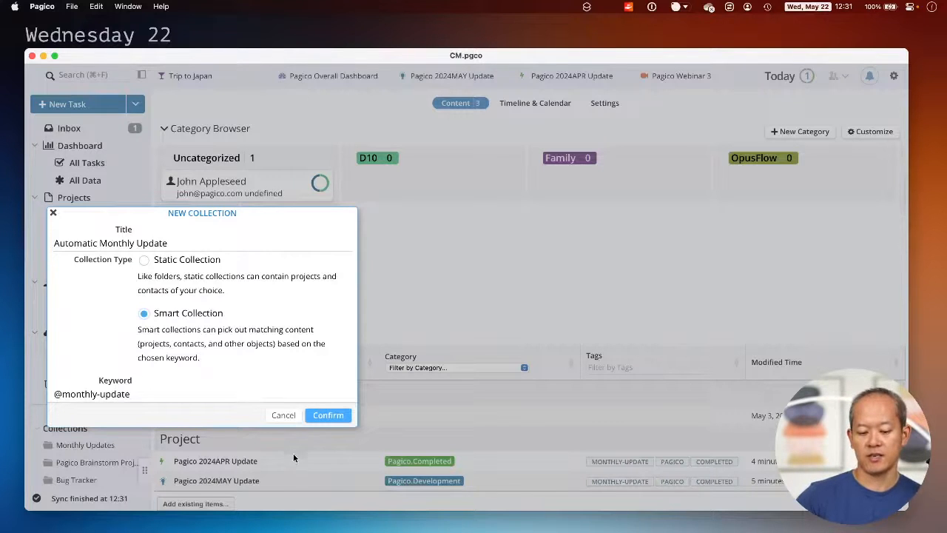
left_click(338, 414)
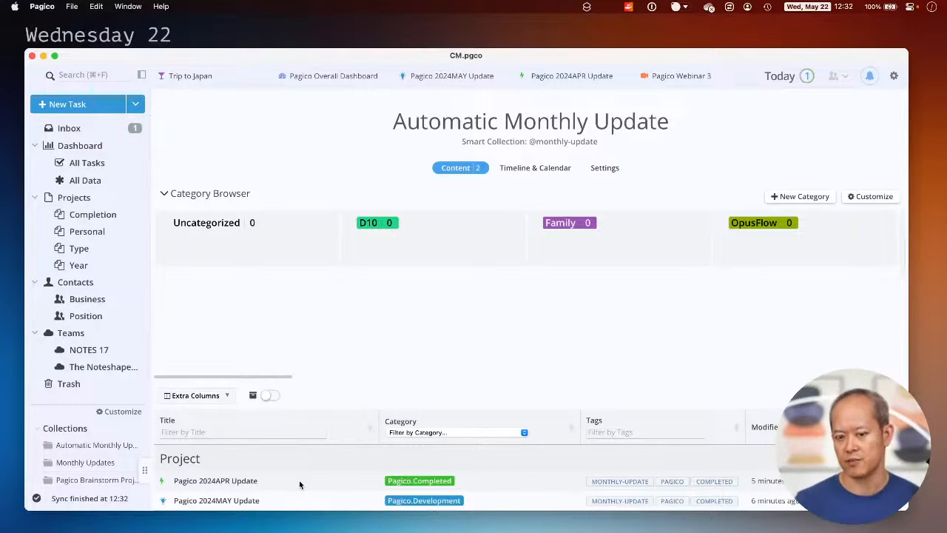
left_click(604, 168)
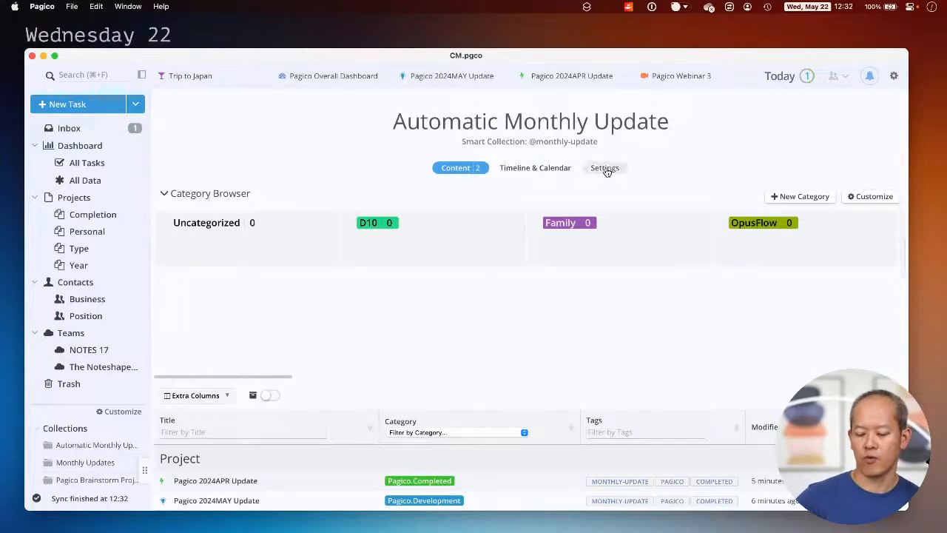
triple_click(517, 295)
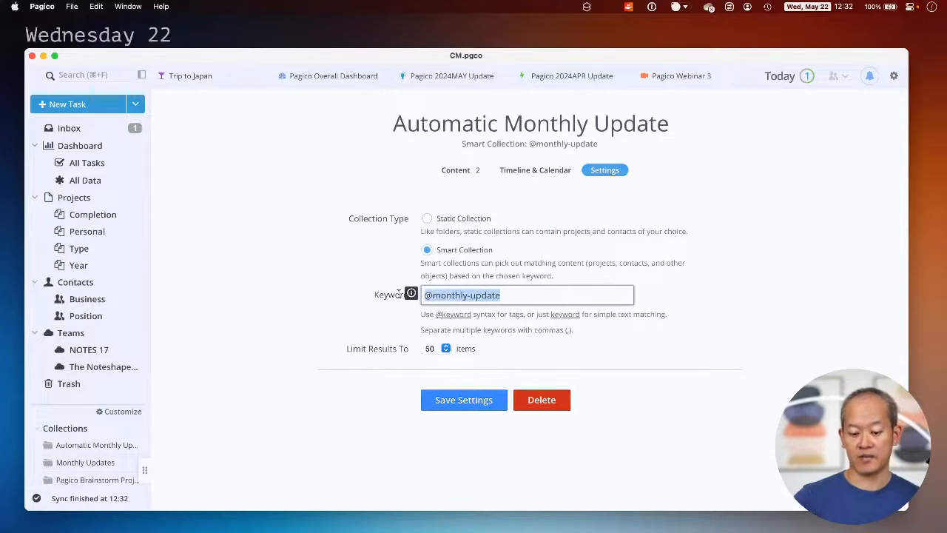
type("@")
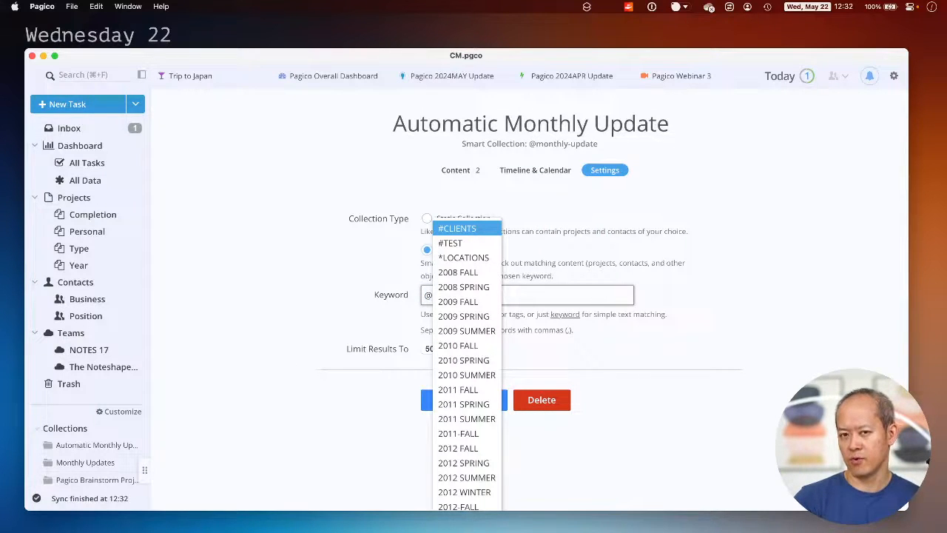
type("p")
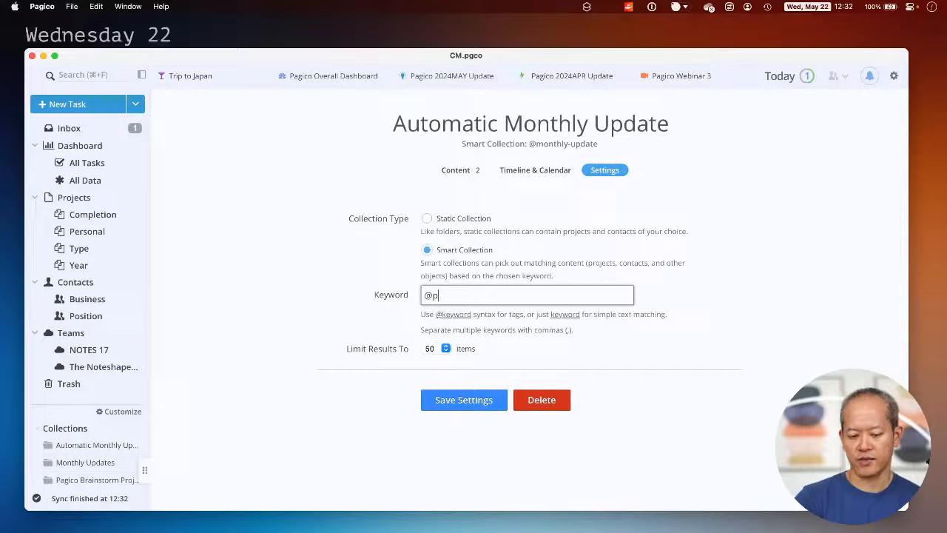
type("agico")
left_click(693, 323)
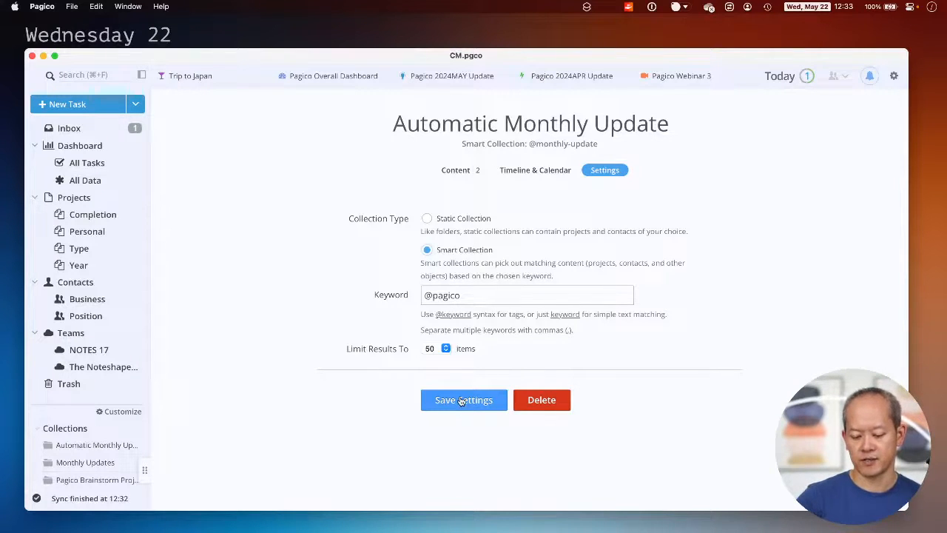
left_click(462, 400)
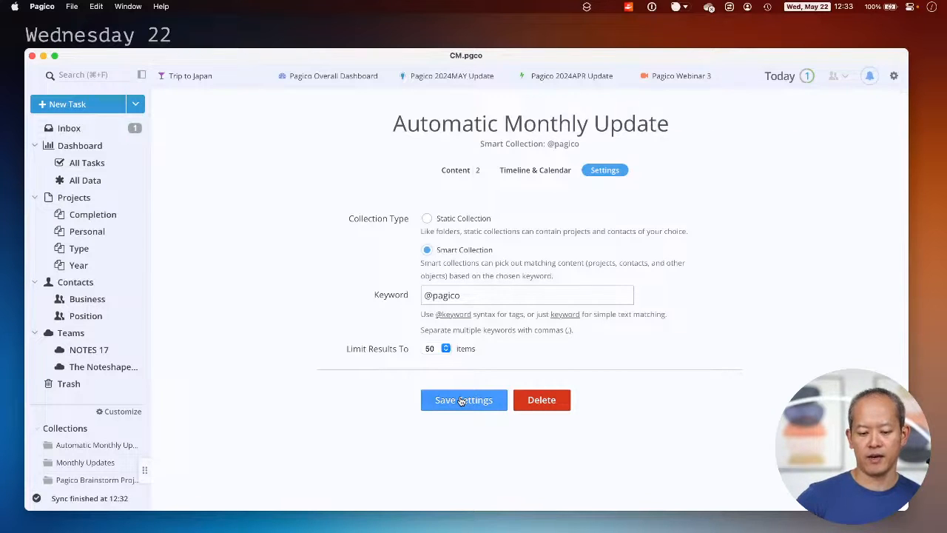
left_click(465, 170)
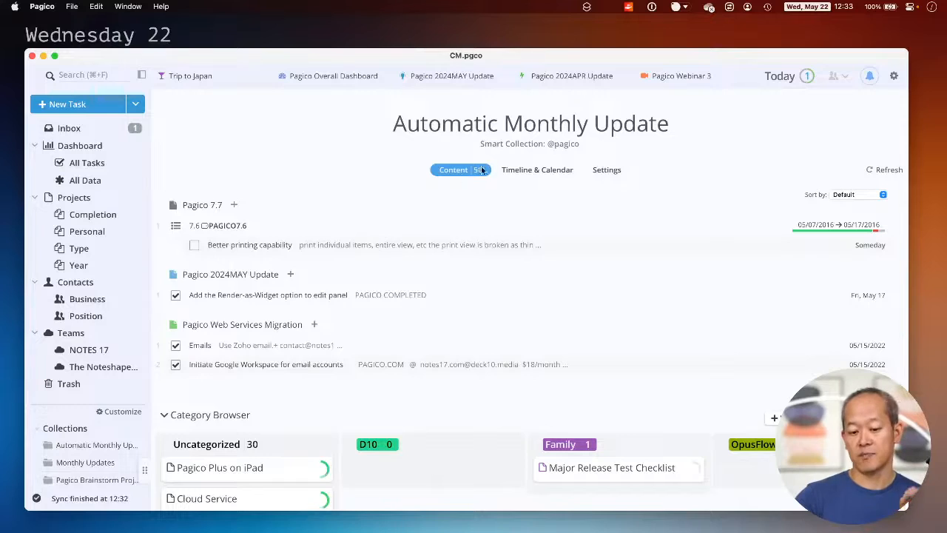
scroll(467, 182, "down", 10)
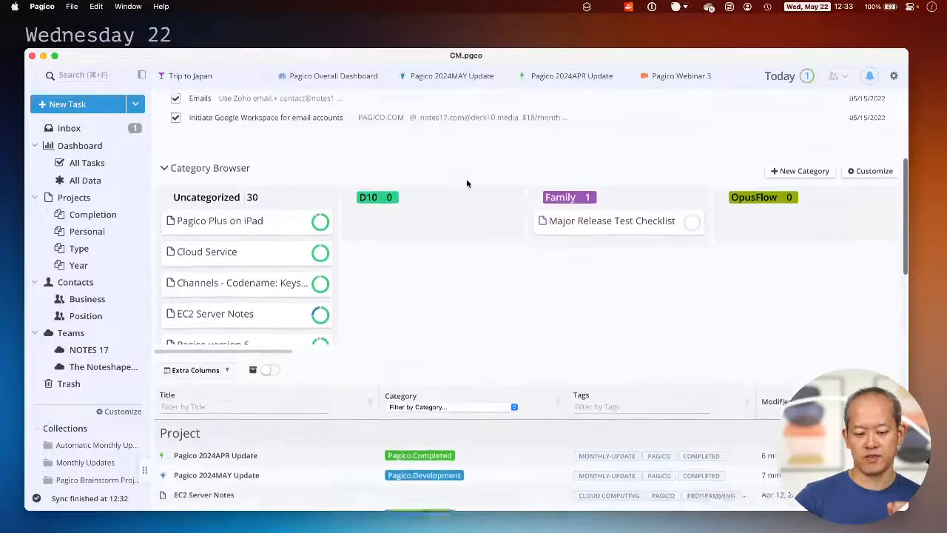
scroll(466, 182, "up", 10)
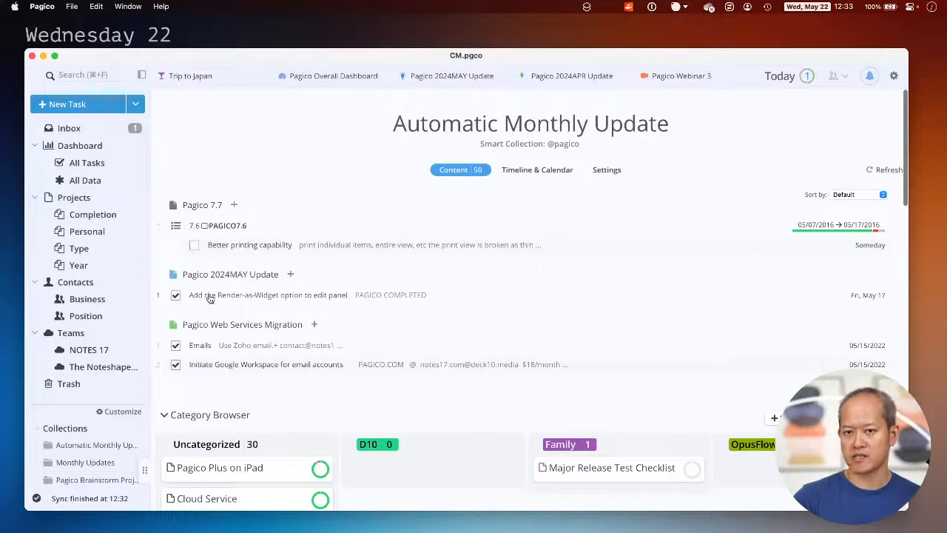
scroll(209, 298, "down", 5)
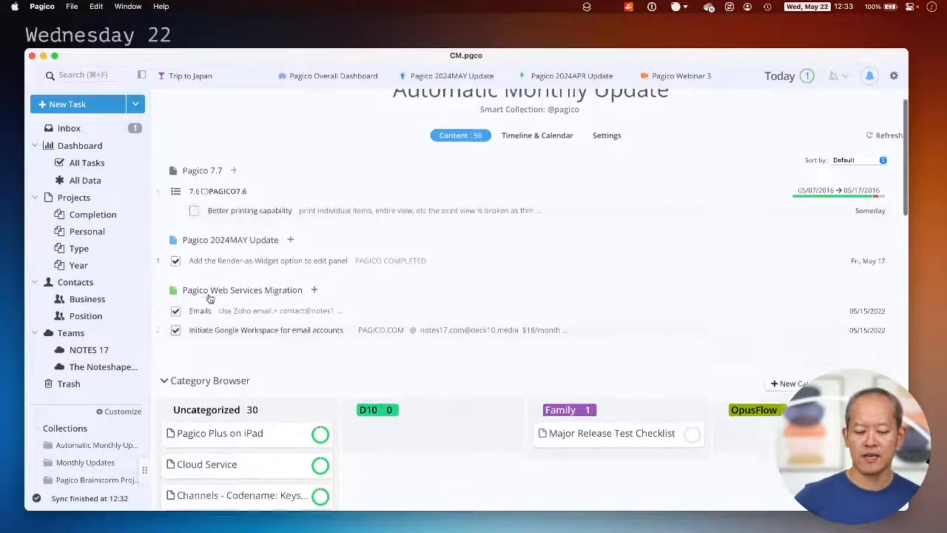
scroll(291, 363, "down", 5)
scroll(426, 358, "down", 15)
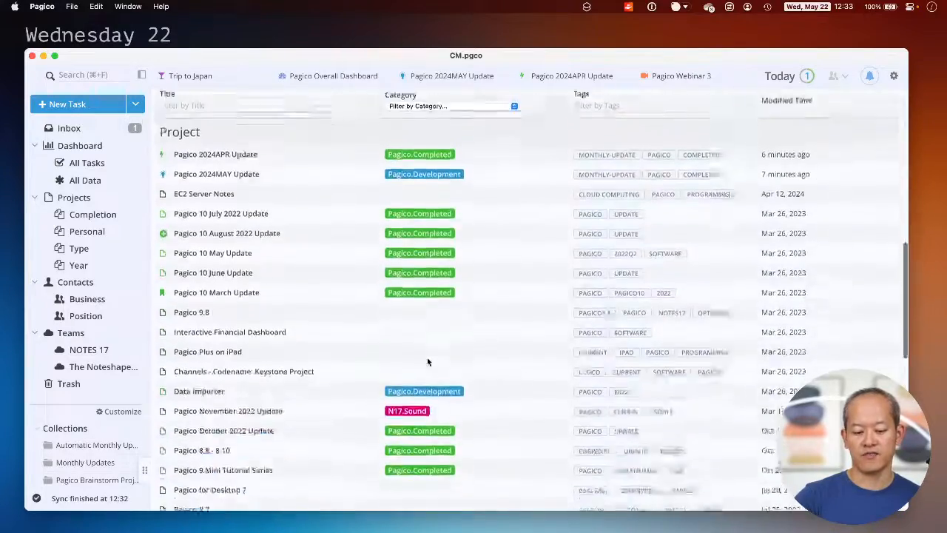
scroll(427, 357, "up", 20)
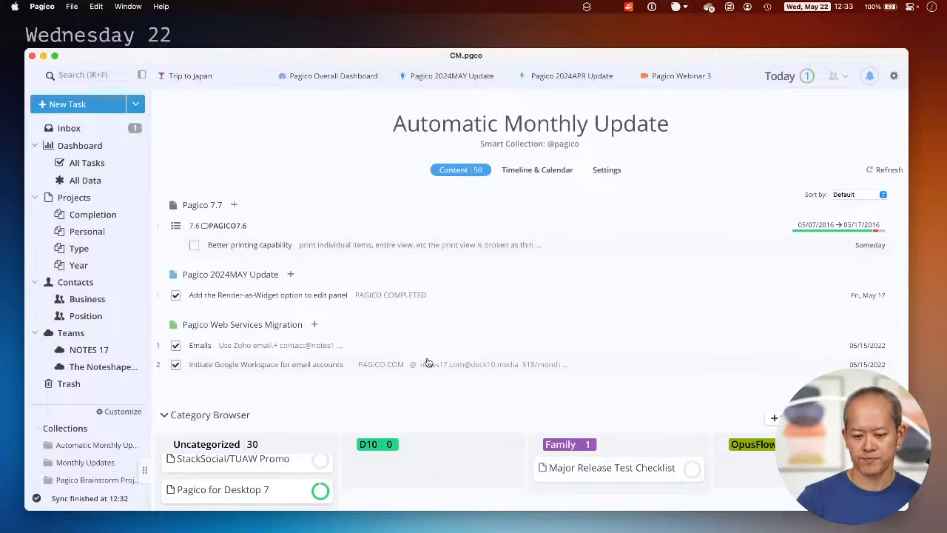
left_click(603, 171)
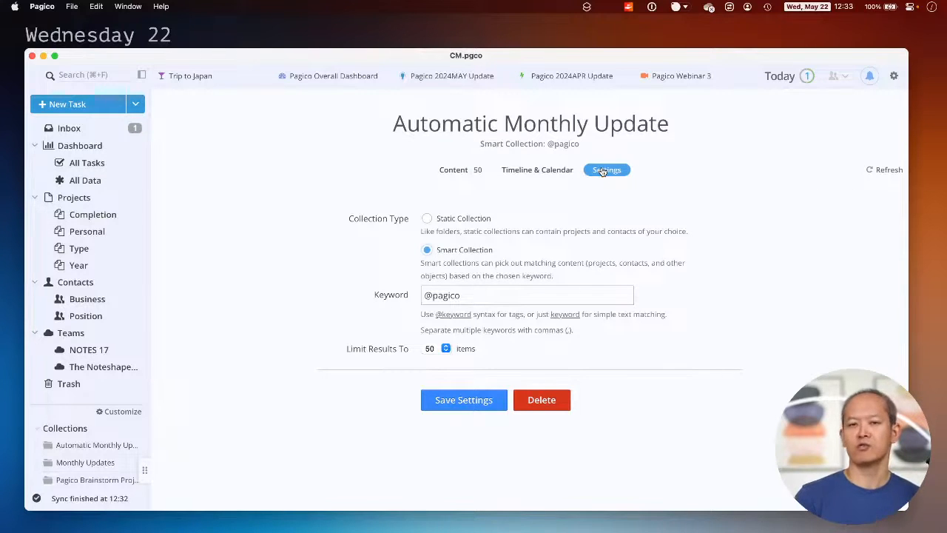
triple_click(554, 295)
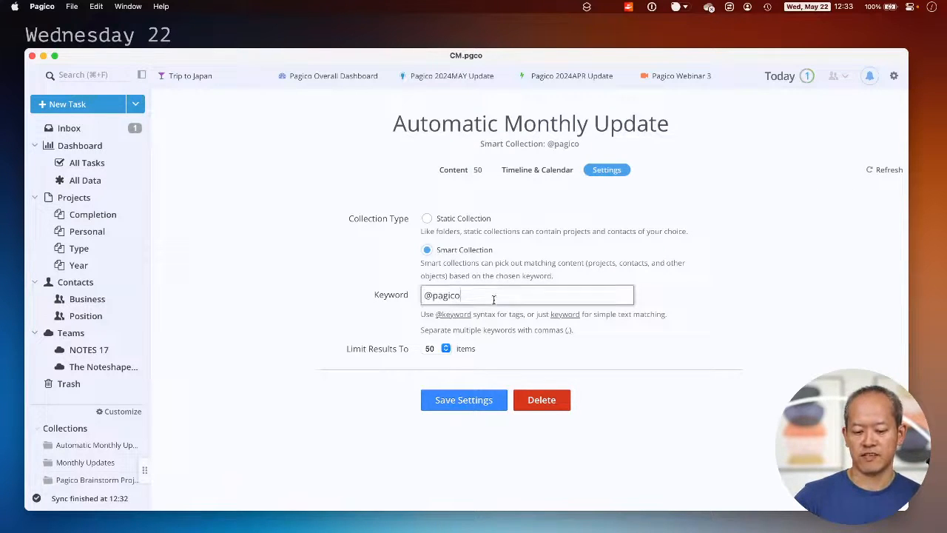
key("BackSpace")
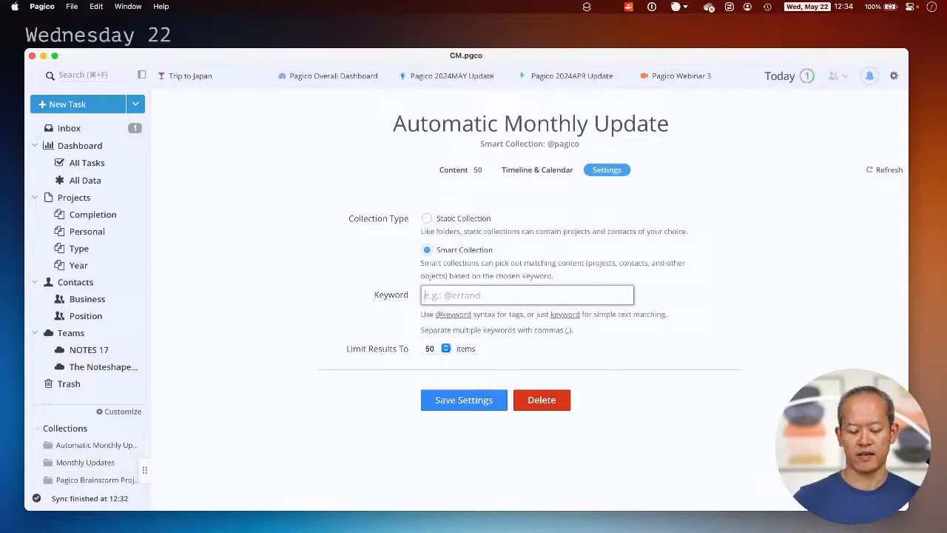
type("Type:")
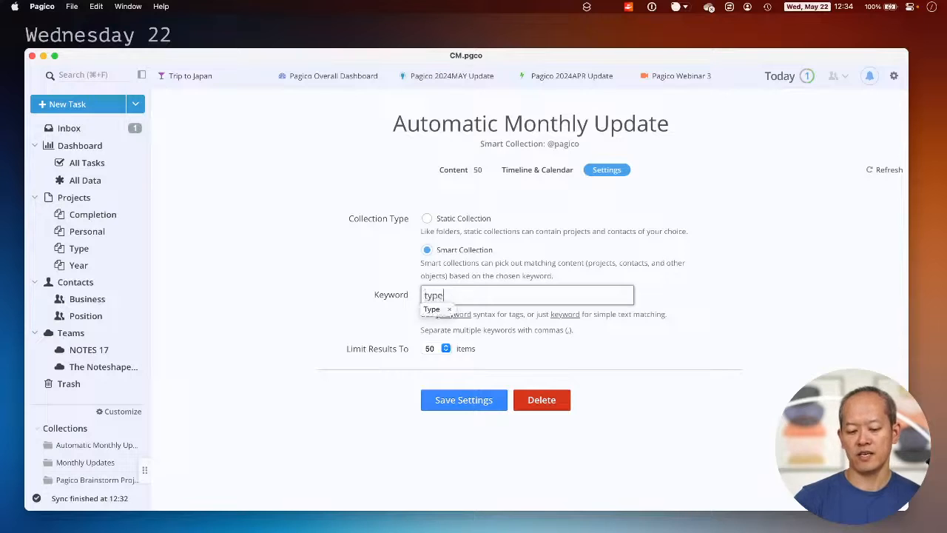
key("BackSpace")
key("BackSpace")
key("BackSpace")
key("BackSpace")
key("BackSpace")
type("type")
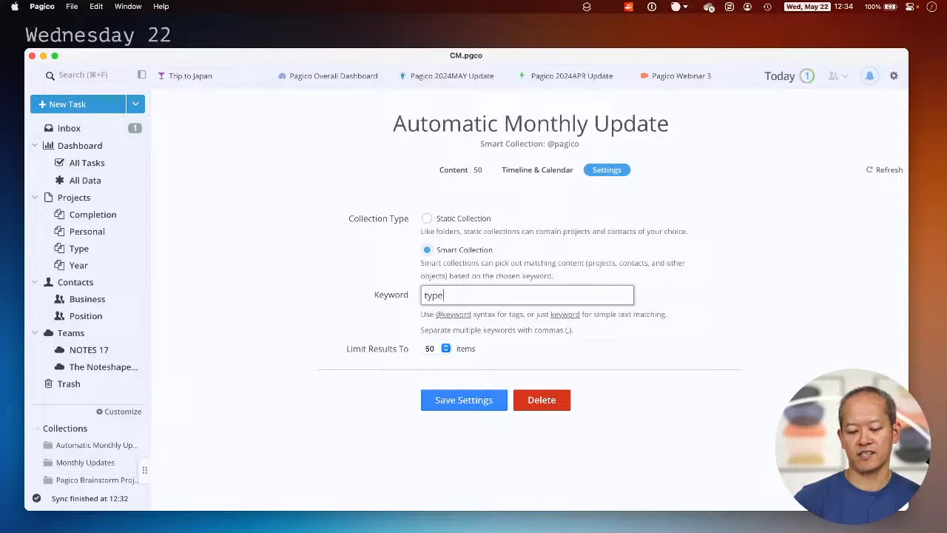
left_click(449, 309)
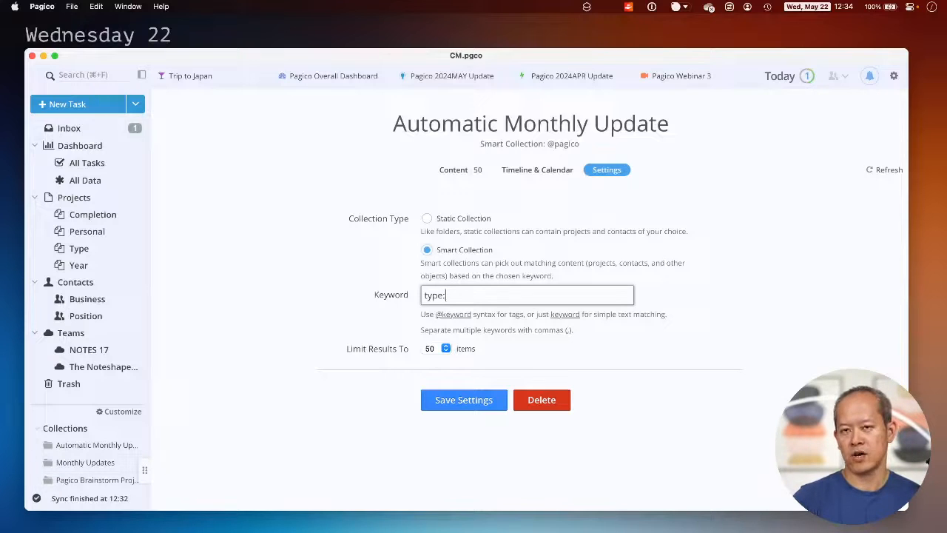
type(":projects")
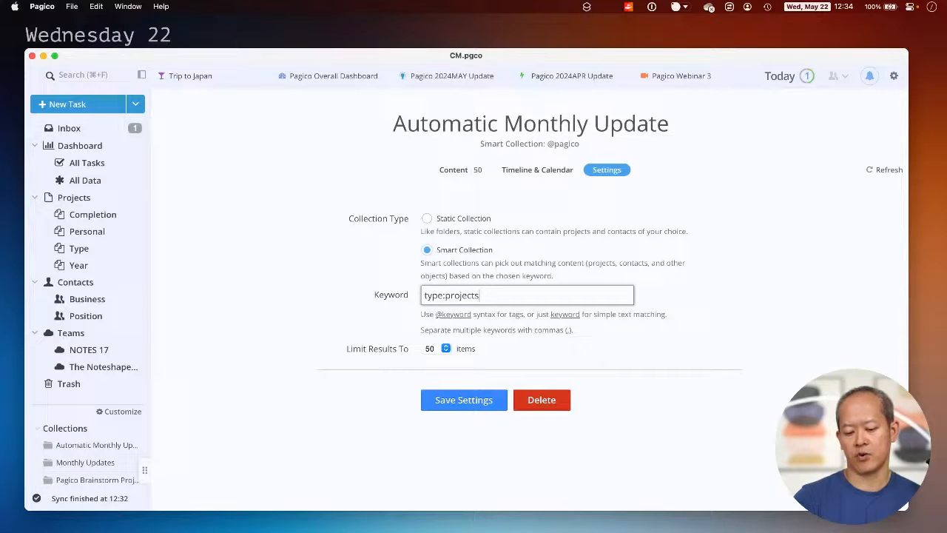
type(",")
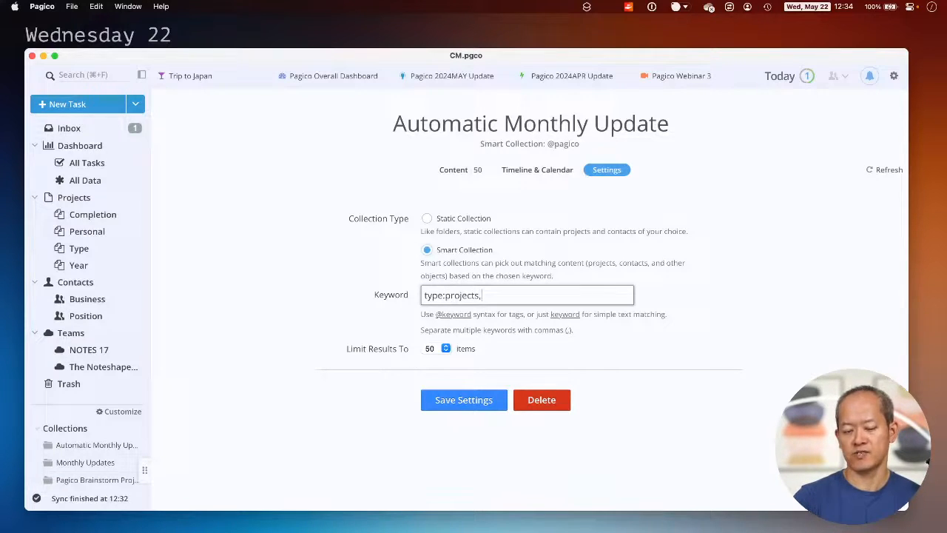
type("tags:@monthly")
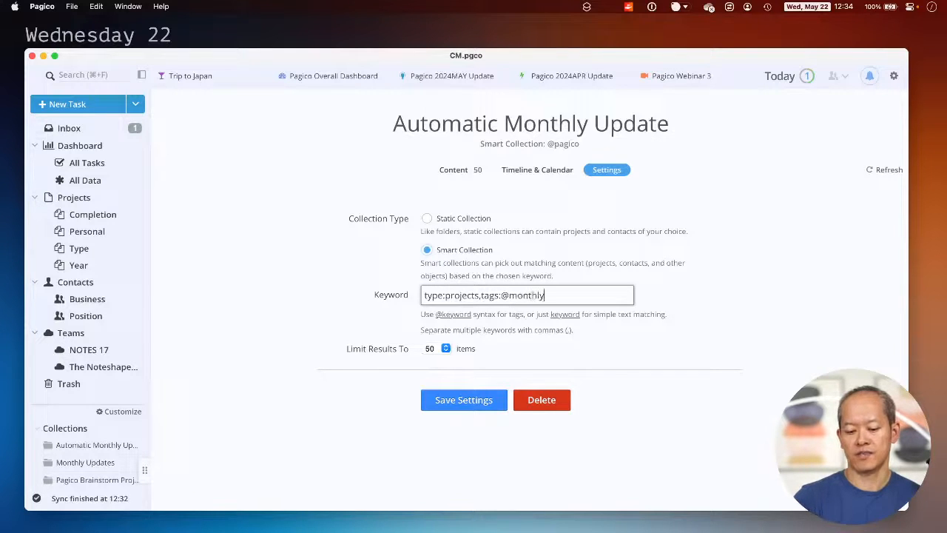
type("-update")
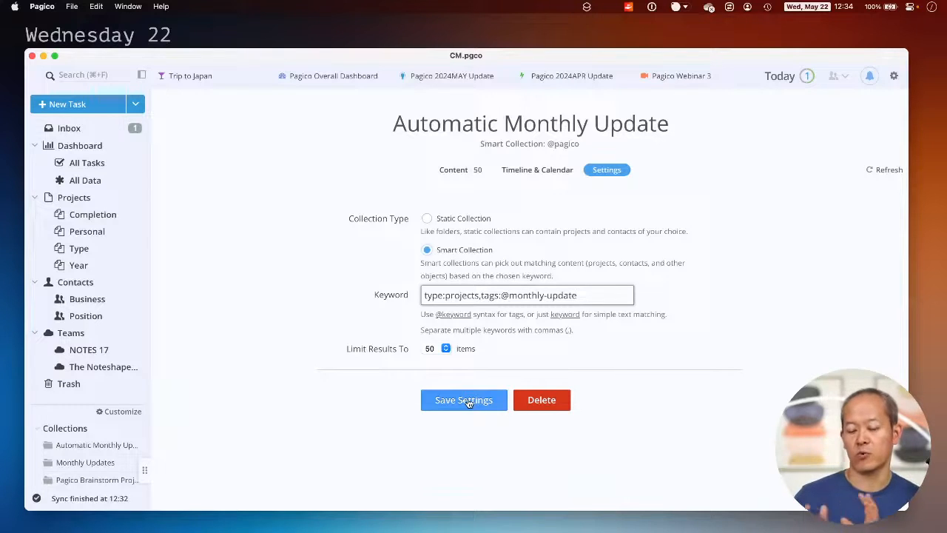
left_click(468, 403)
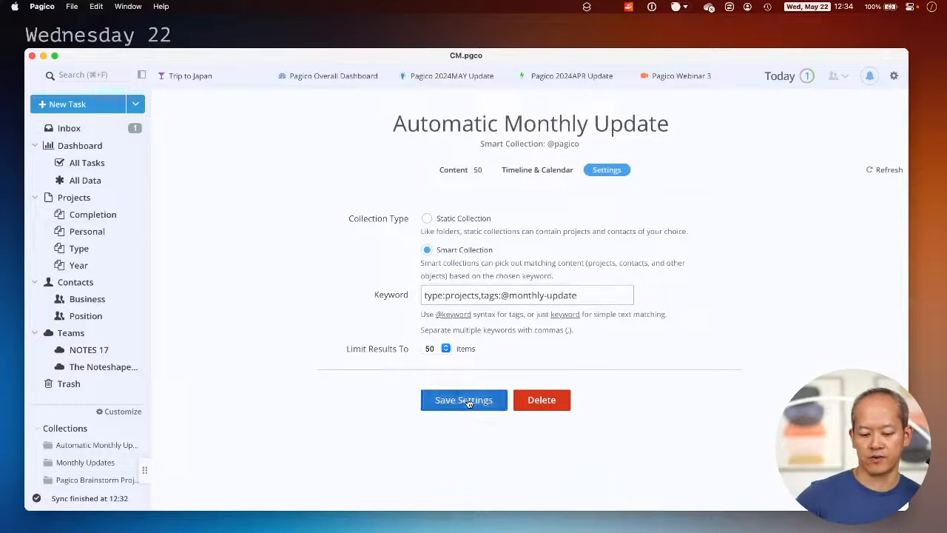
left_click(451, 171)
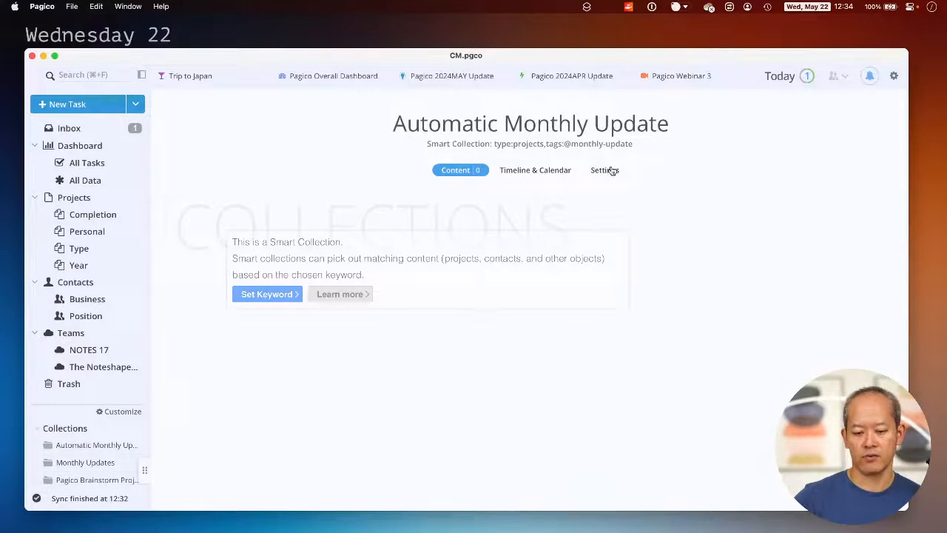
left_click(607, 170)
left_click(480, 295)
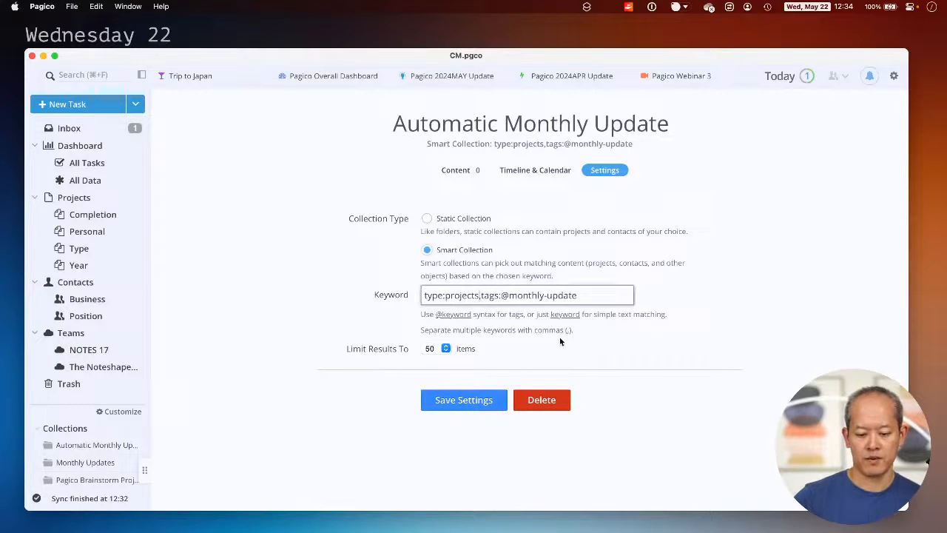
key("BackSpace")
left_click(475, 406)
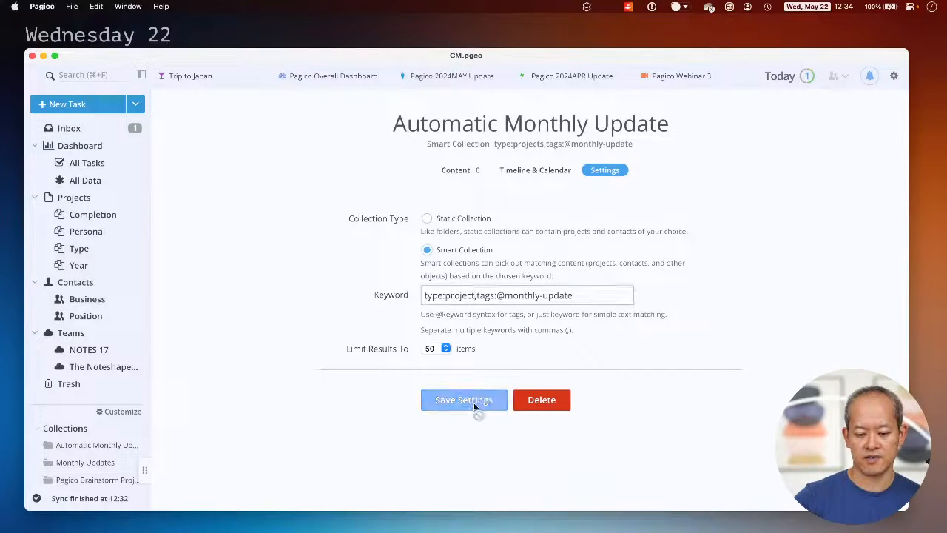
left_click(468, 171)
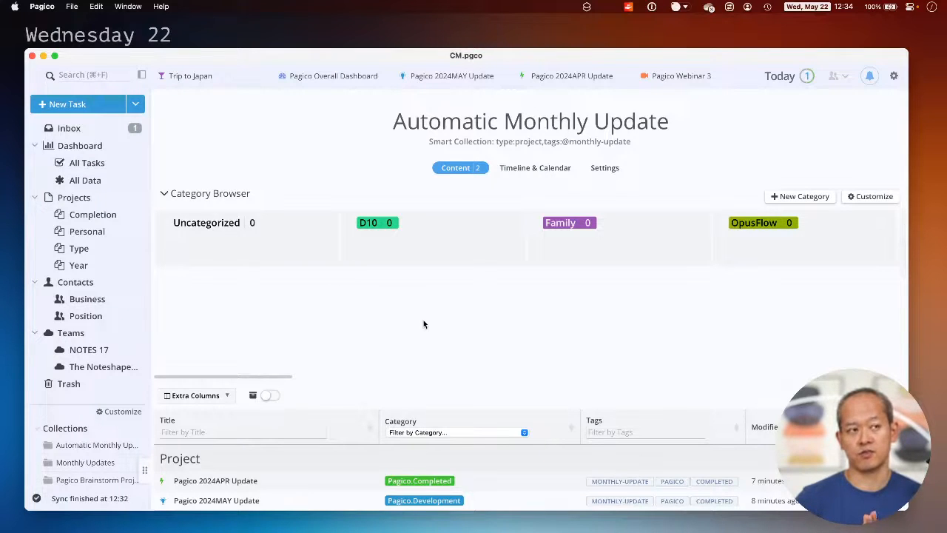
left_click(604, 168)
triple_click(458, 300)
type("Type:")
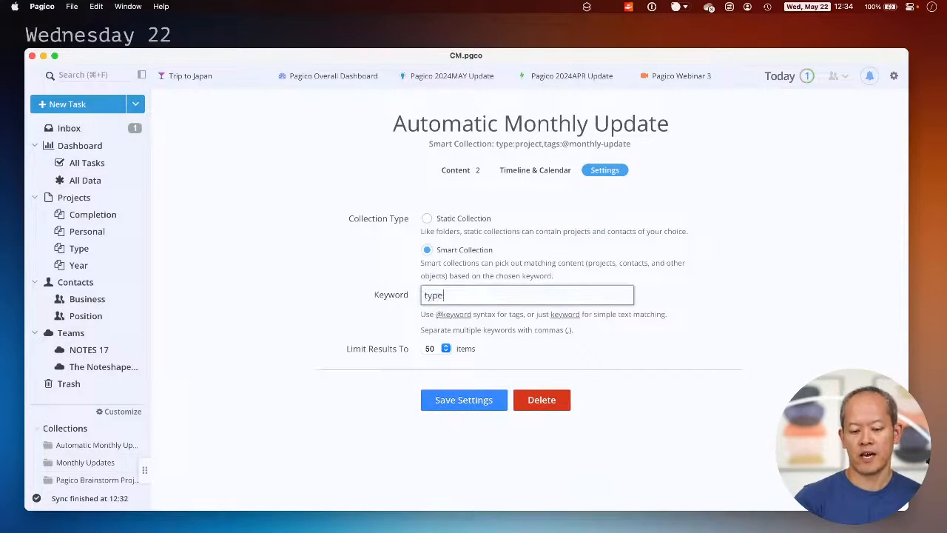
type("lis")
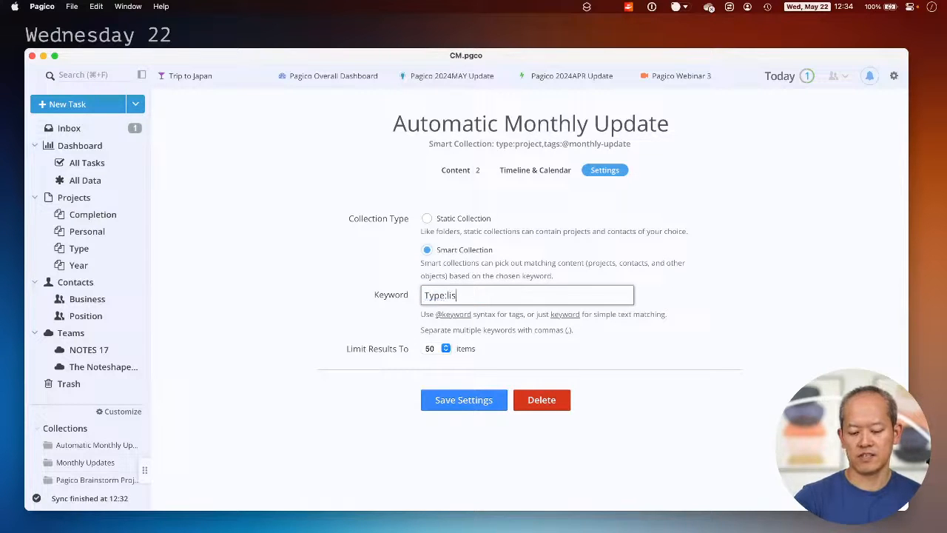
type("titem, isComp")
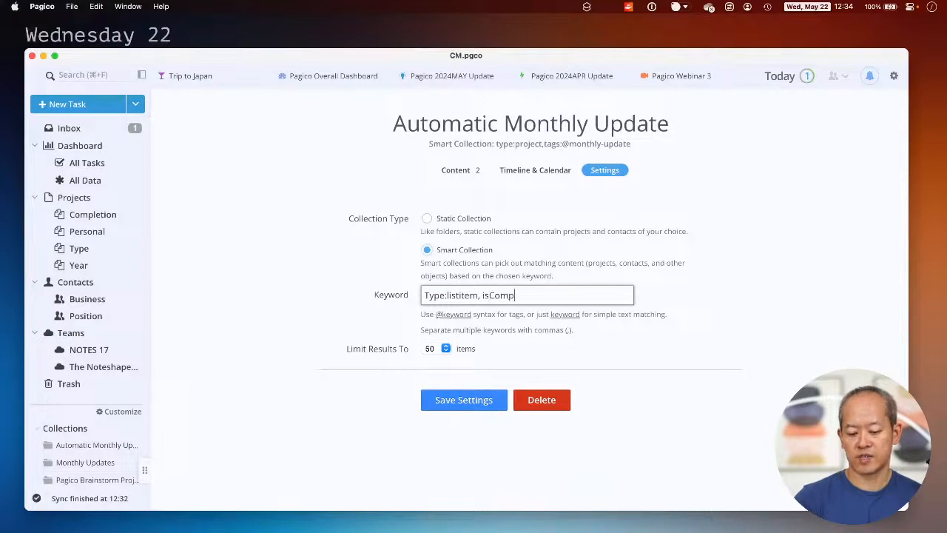
type("leted:no, ")
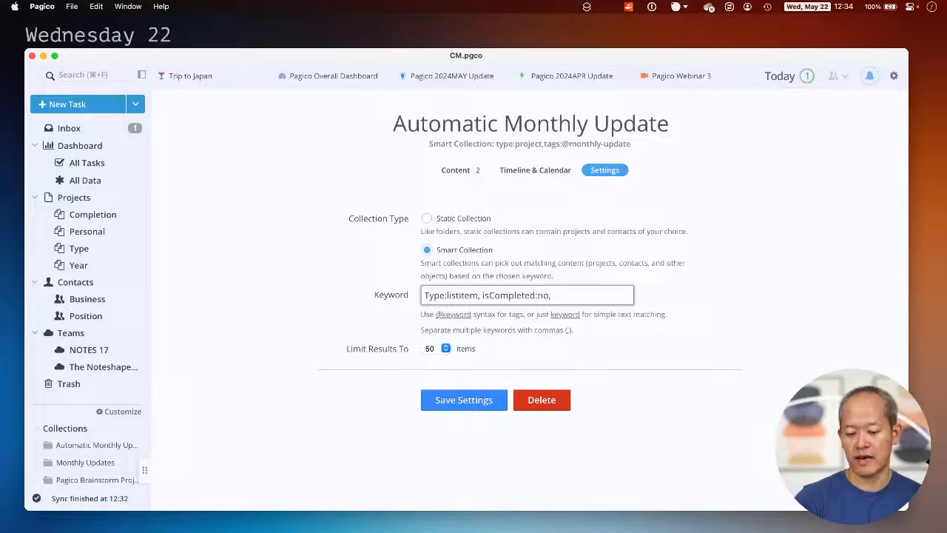
type("tags:@")
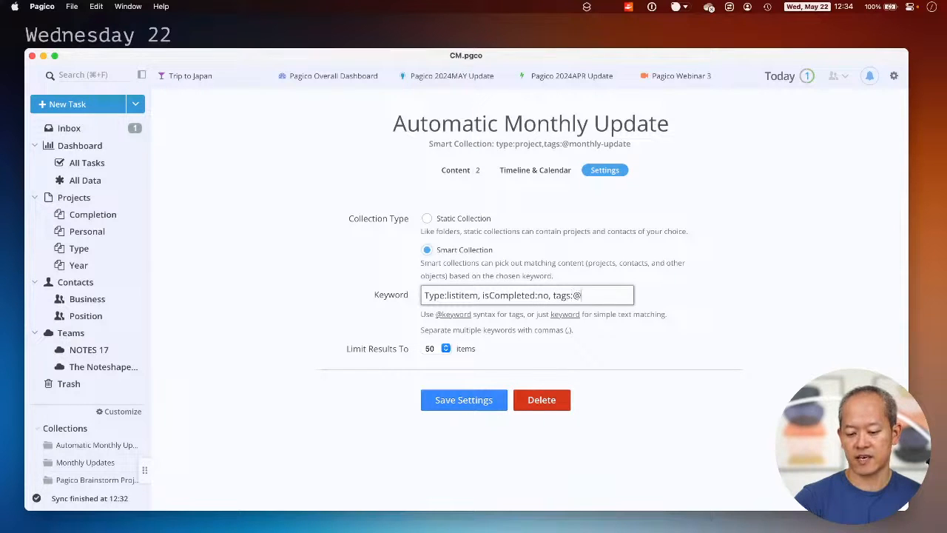
type("pagico")
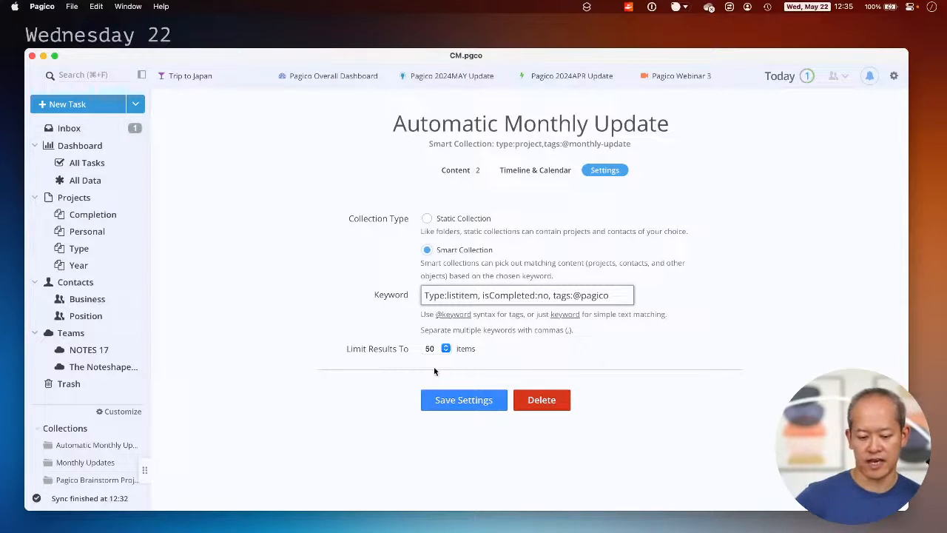
left_click(451, 400)
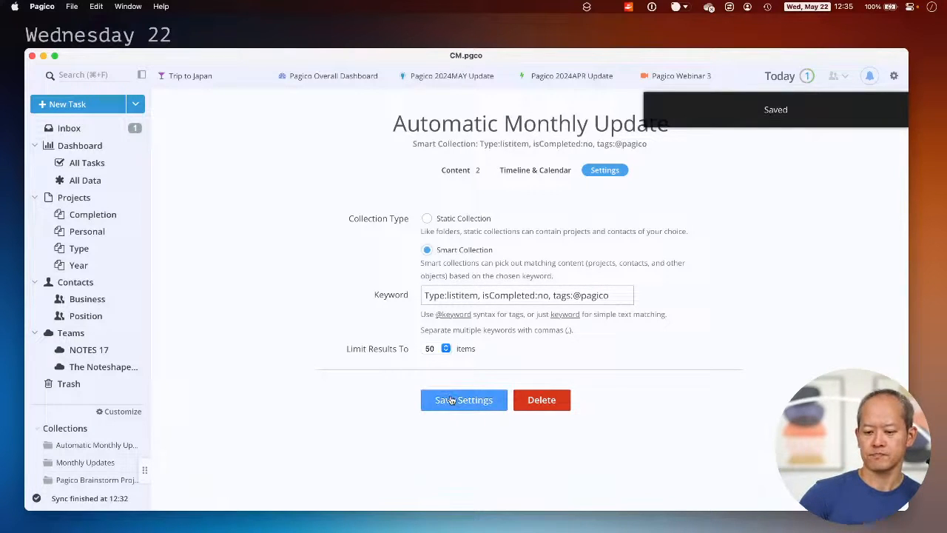
left_click(444, 349)
left_click(479, 351)
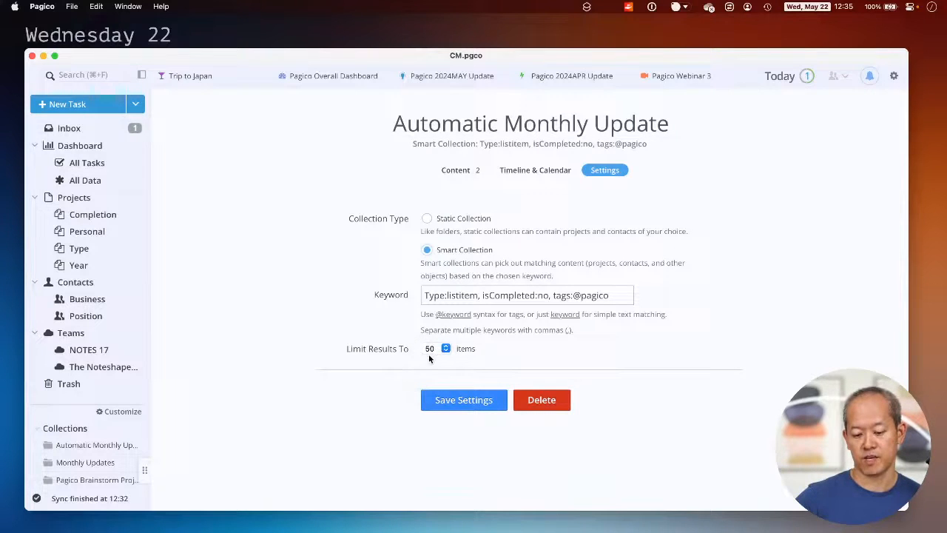
left_click(460, 171)
scroll(429, 194, "down", 3)
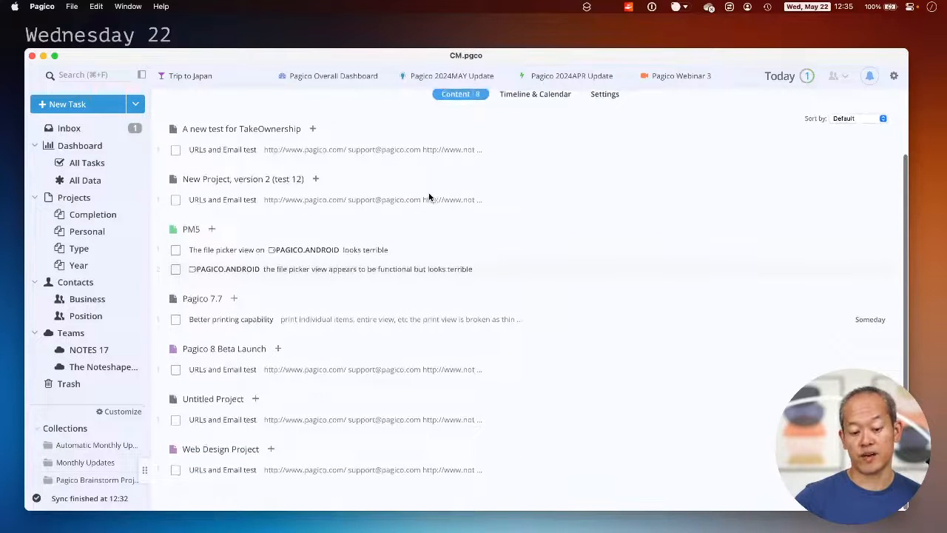
scroll(429, 196, "down", 3)
scroll(429, 198, "up", 4)
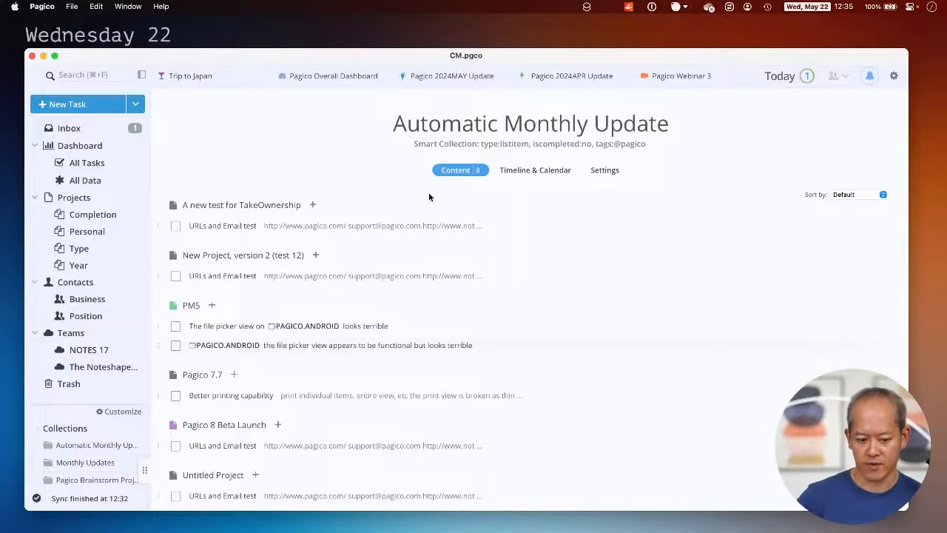
Open the sidebar customization, examine the available popular and custom widgets, and close it again
scroll(97, 333, "down", 5)
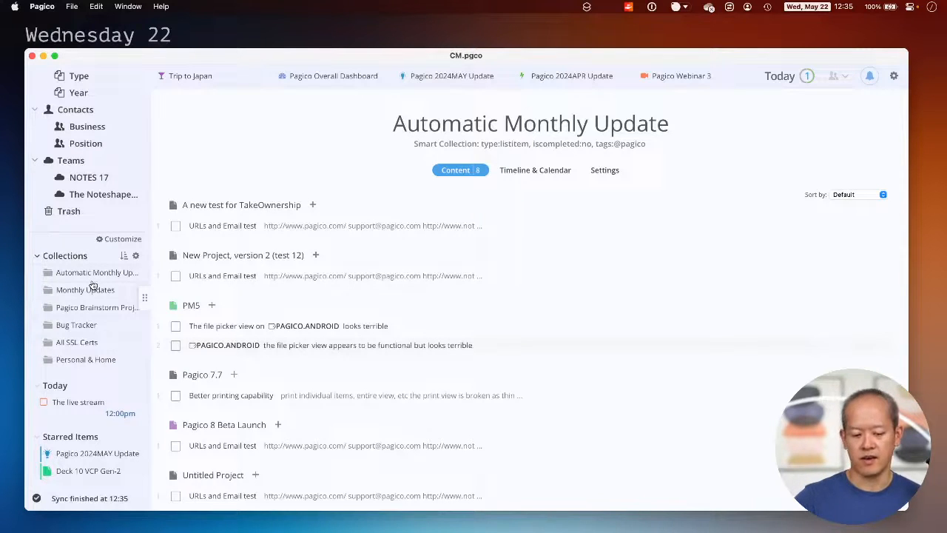
left_click(116, 240)
scroll(92, 296, "down", 5)
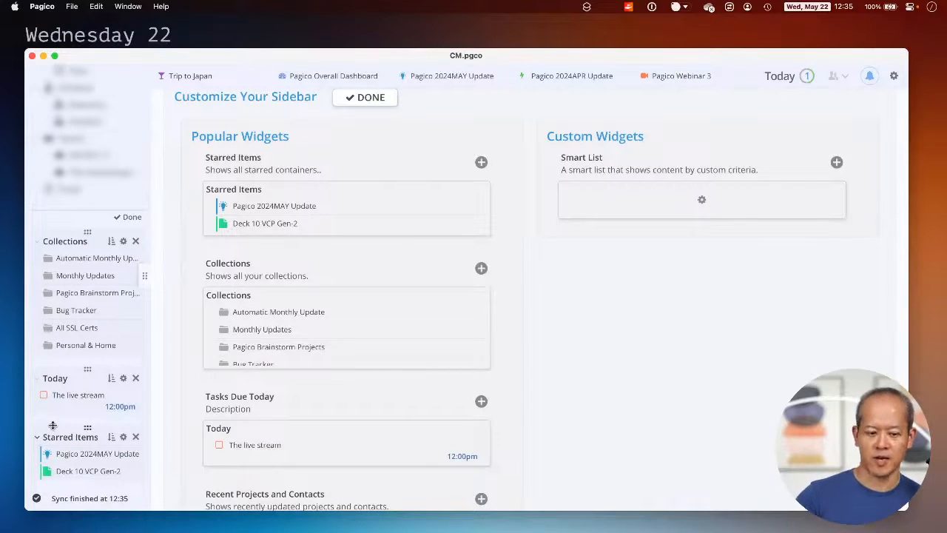
left_click(126, 217)
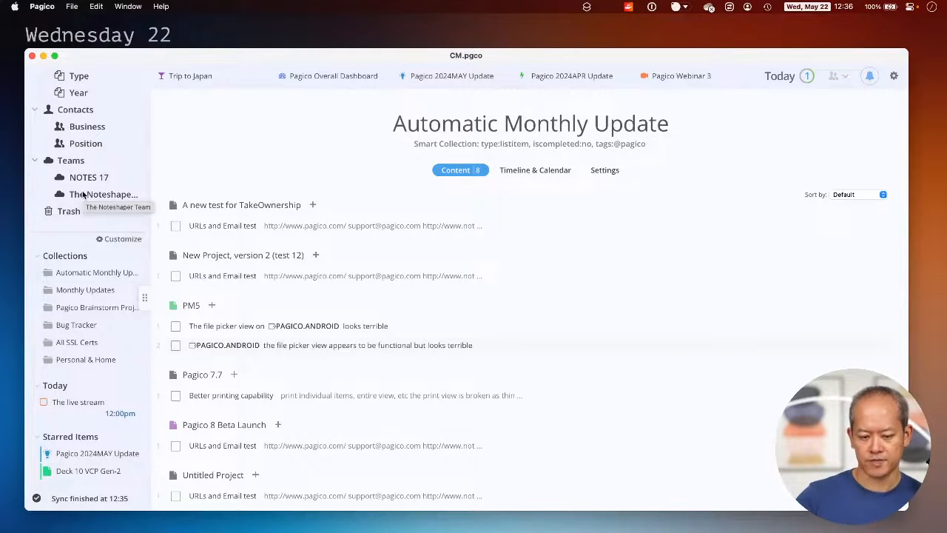
Open the main Dashboard and examine its pinned items and the six-week project timeline
scroll(83, 195, "up", 5)
left_click(88, 146)
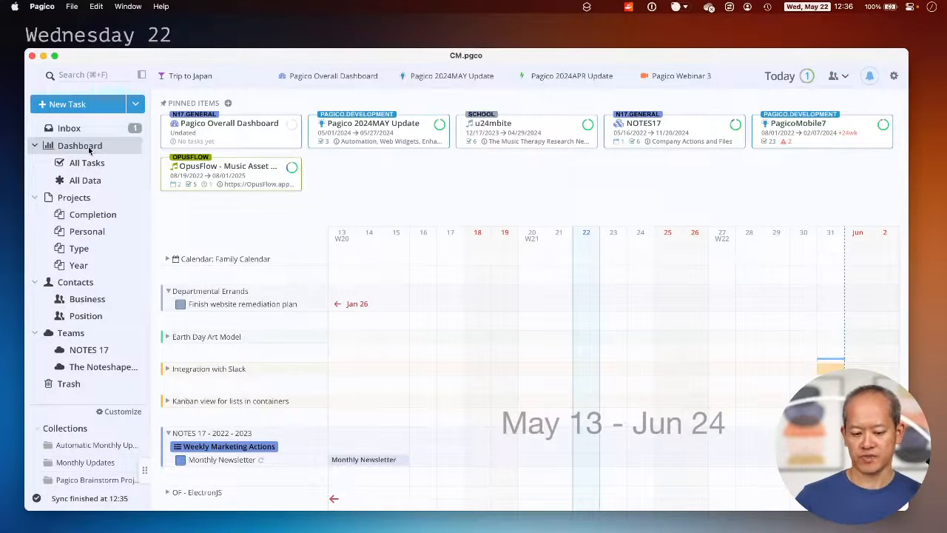
scroll(401, 264, "down", 10)
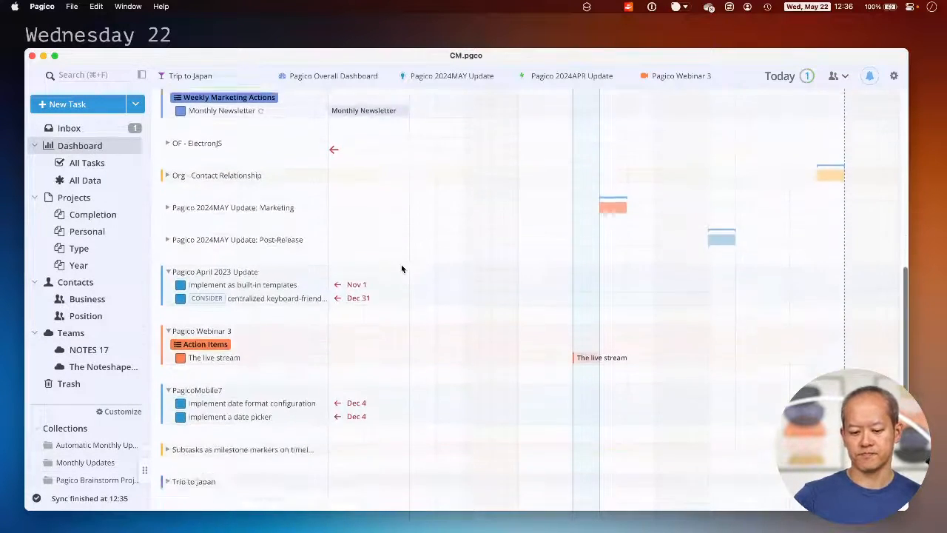
scroll(401, 269, "up", 10)
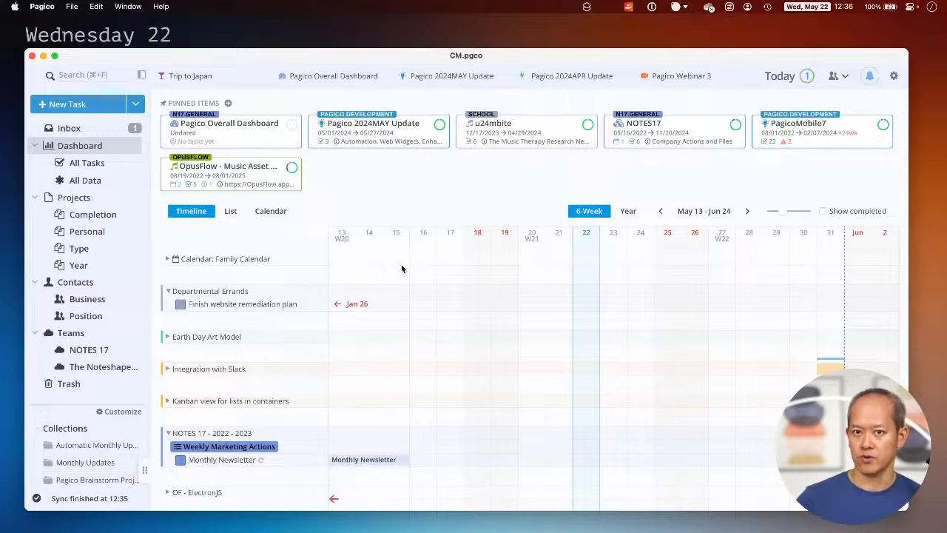
Open the Pagico Overall Dashboard project and examine its world clocks and the web bookmarks under Shortcuts
left_click(341, 81)
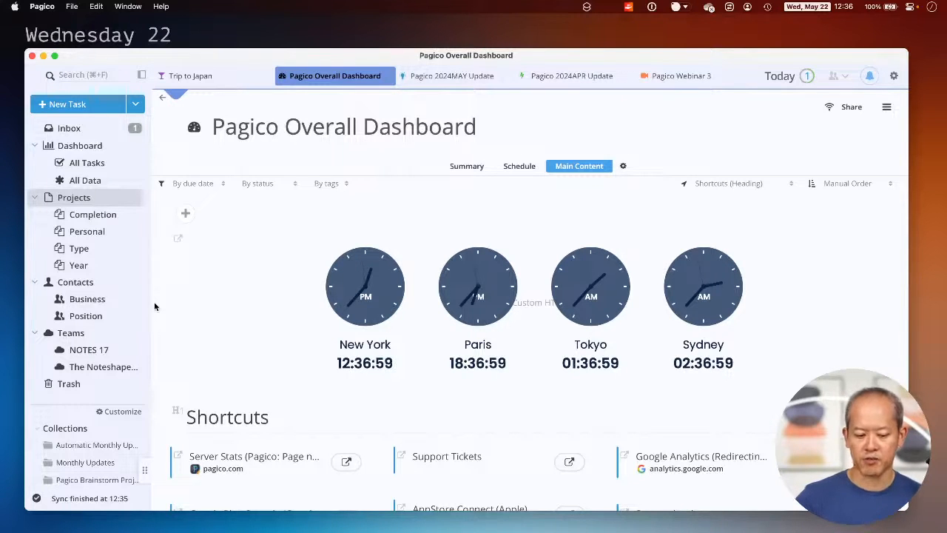
scroll(155, 305, "down", 1)
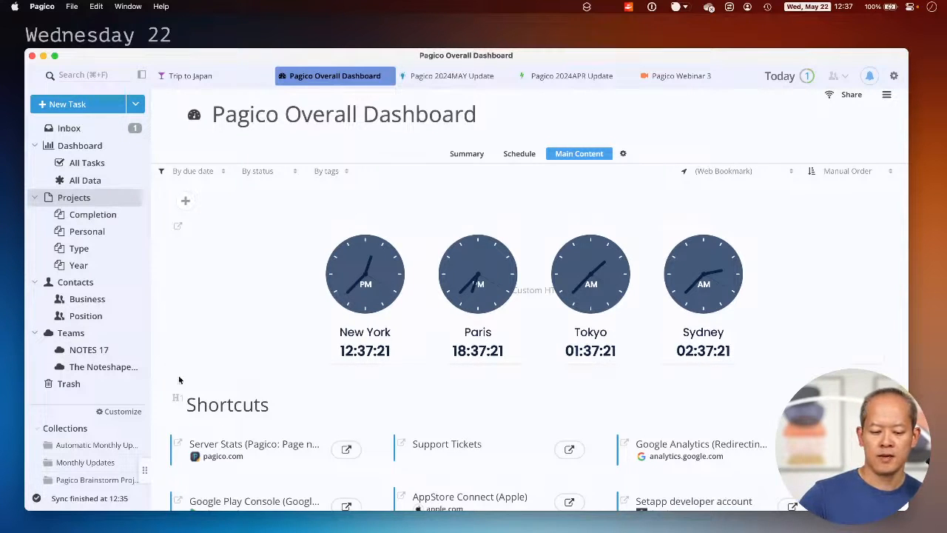
scroll(169, 392, "down", 1)
scroll(169, 392, "down", 5)
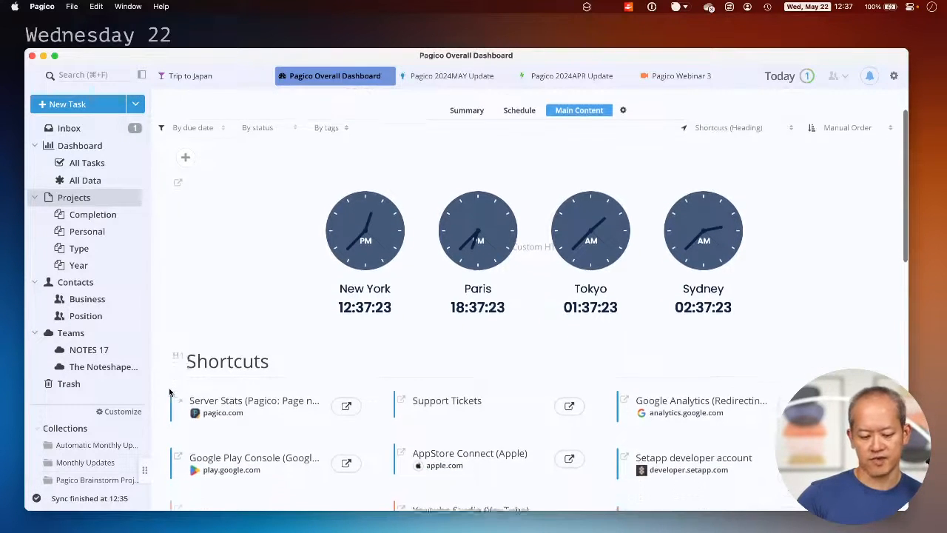
scroll(325, 310, "down", 4)
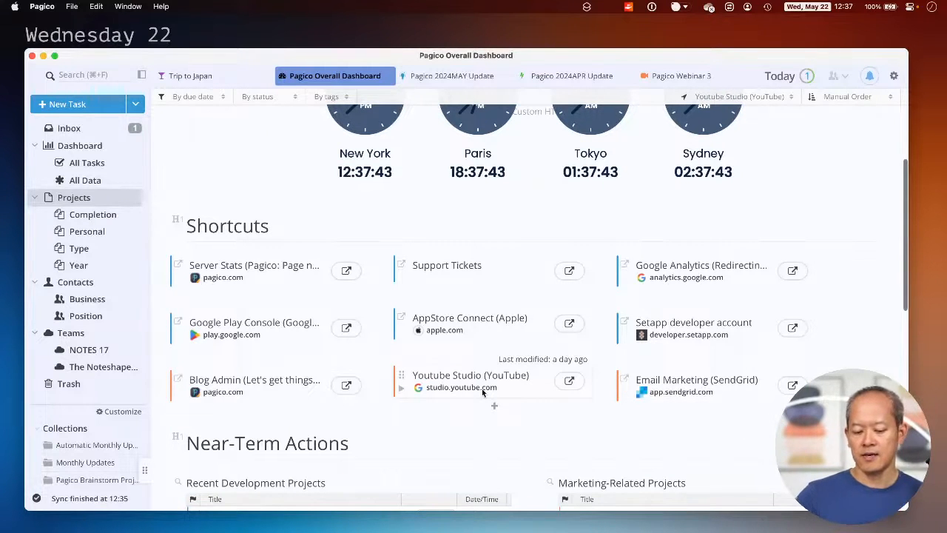
Examine the smart lists of development projects, marketing projects and pending or done actions under Near-Term Actions
scroll(447, 414, "down", 4)
scroll(447, 418, "down", 3)
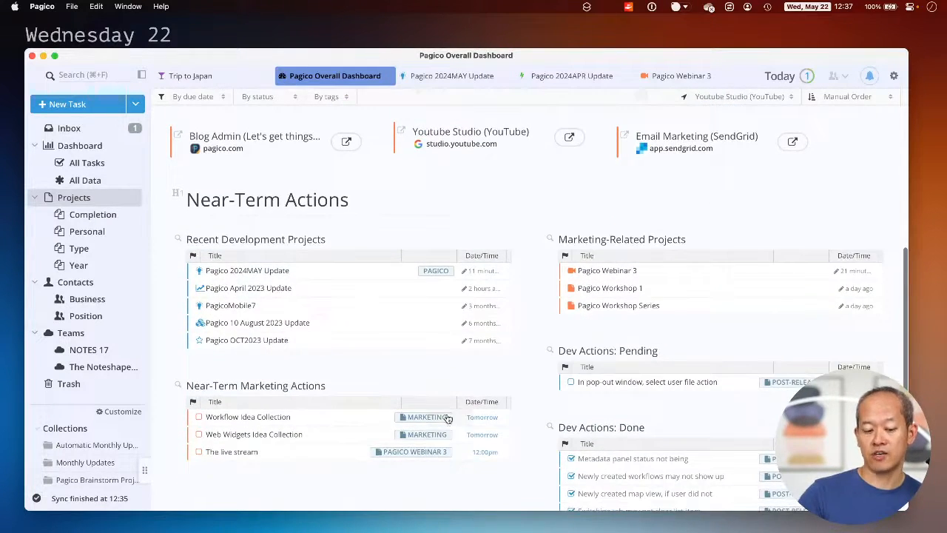
scroll(447, 419, "down", 2)
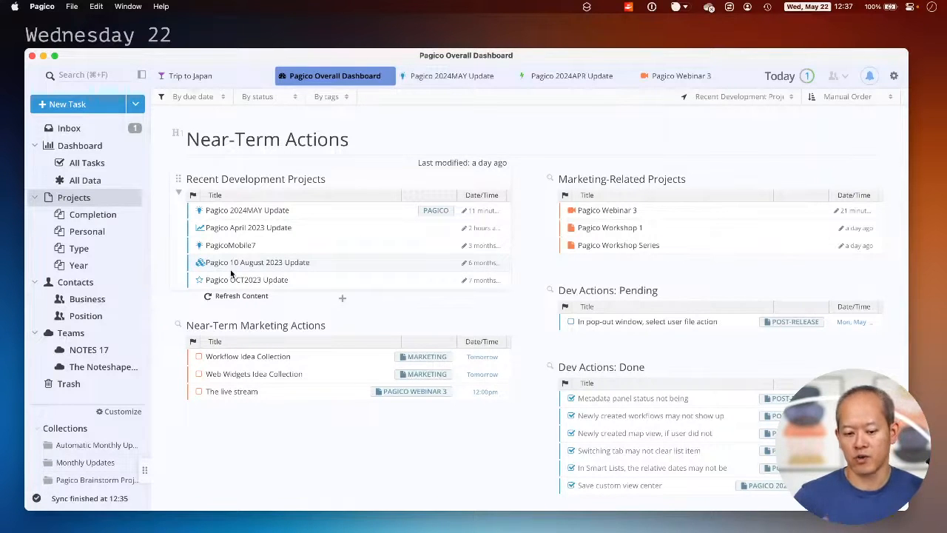
scroll(238, 335, "down", 1)
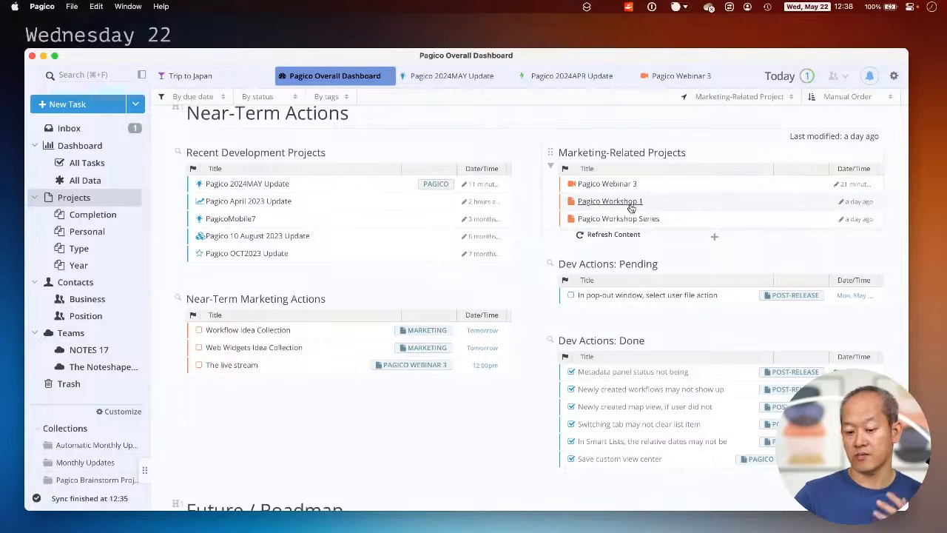
scroll(636, 255, "down", 2)
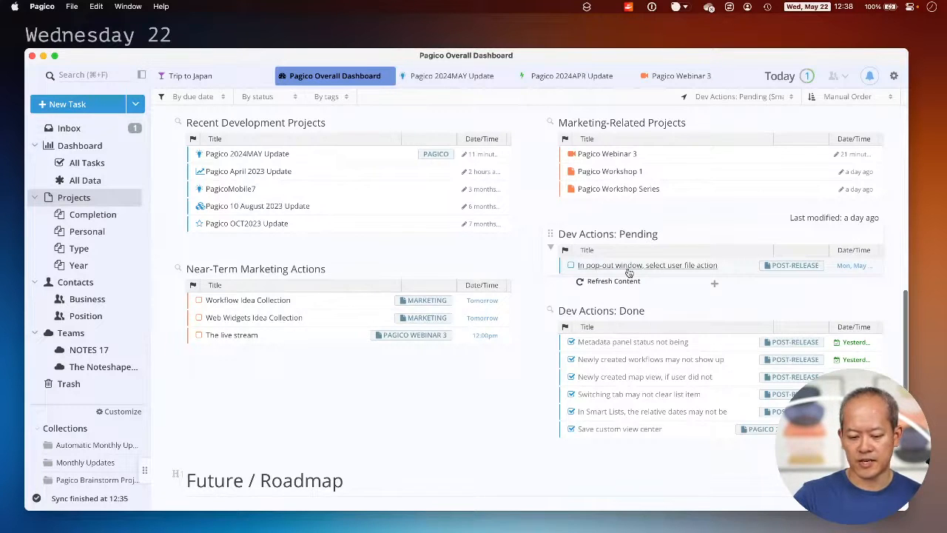
scroll(628, 273, "down", 4)
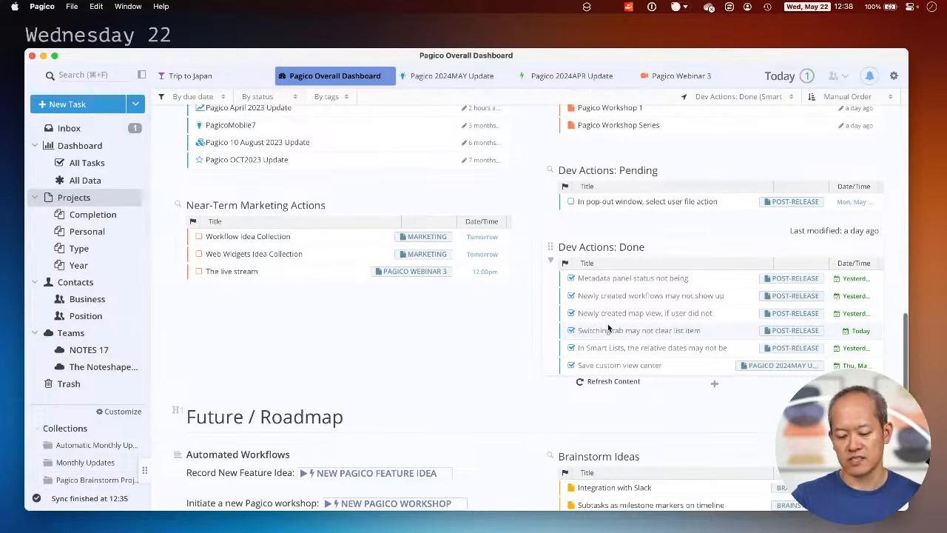
scroll(608, 329, "down", 1)
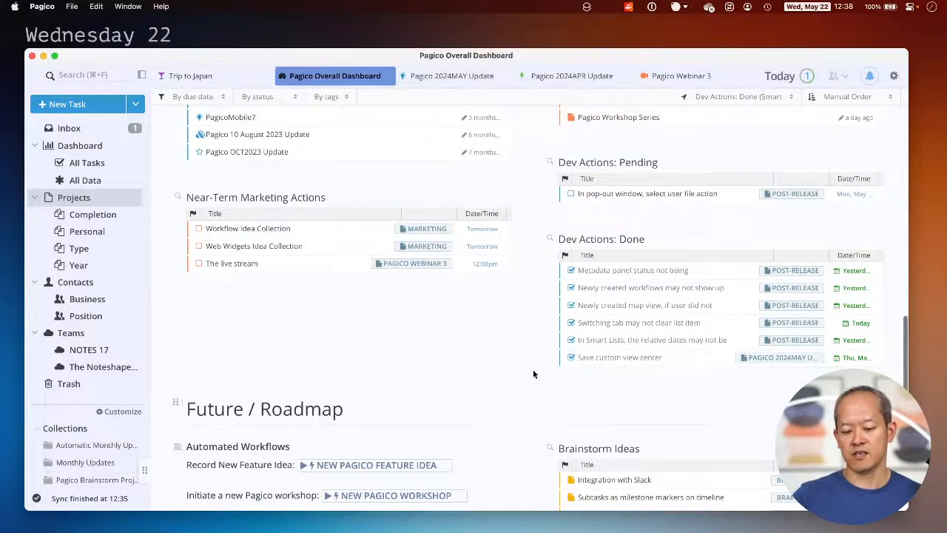
scroll(532, 372, "up", 5)
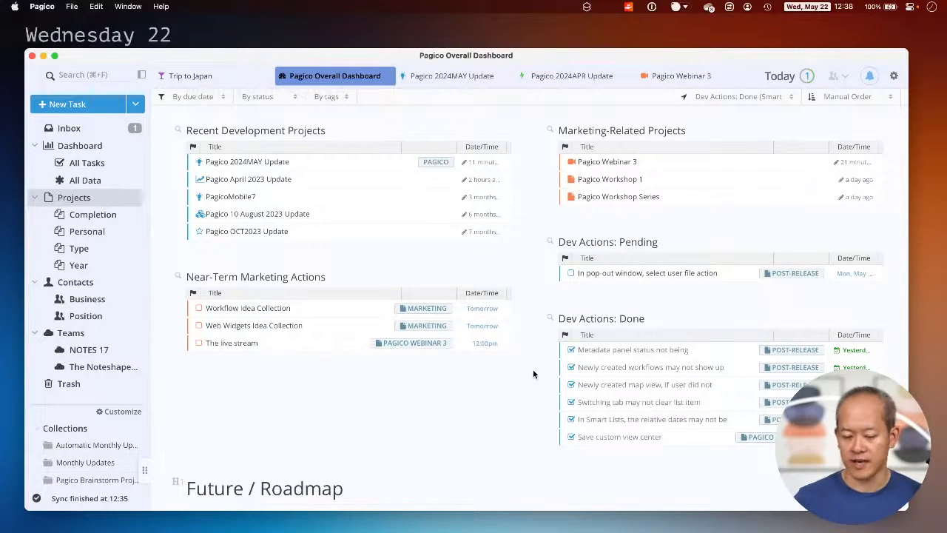
scroll(532, 373, "down", 1)
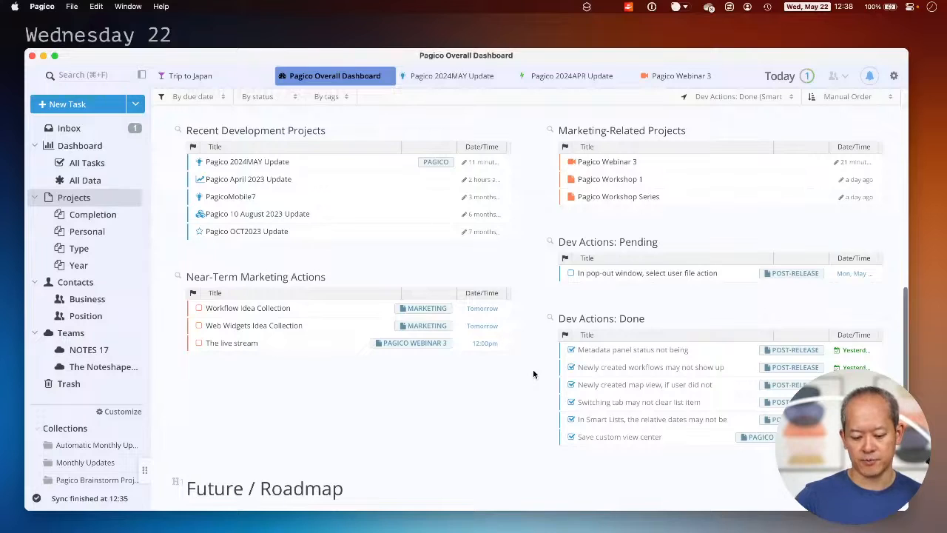
scroll(532, 373, "up", 2)
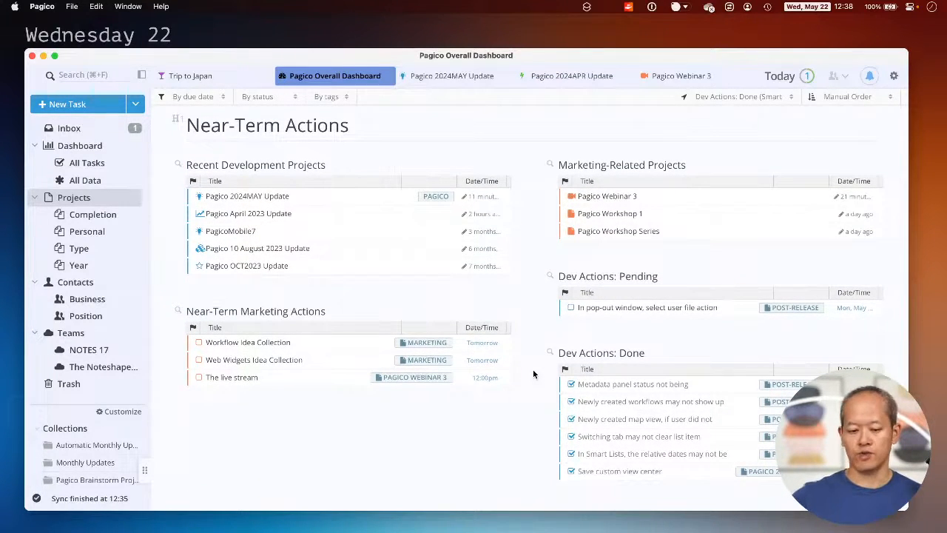
Examine the Automated Workflows note and the Brainstorm Ideas smart list under Future / Roadmap
scroll(532, 373, "down", 10)
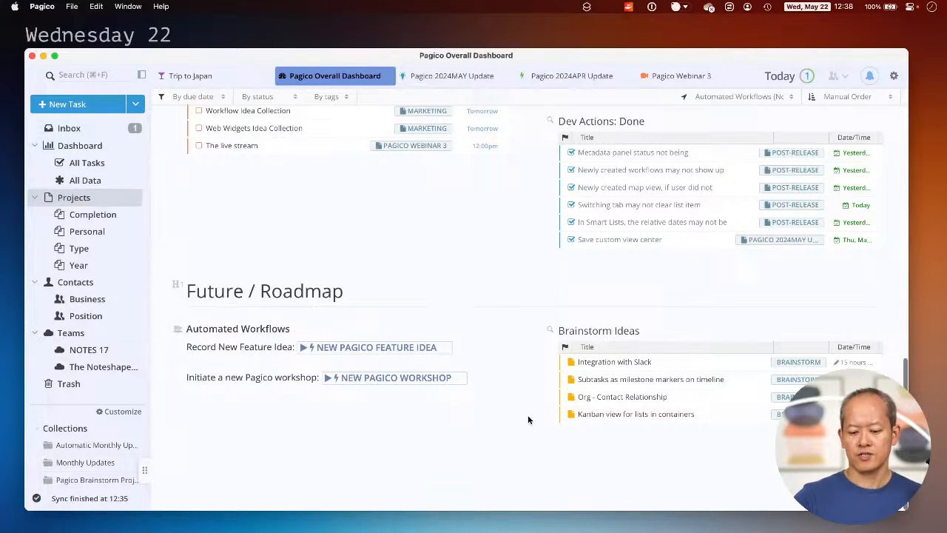
scroll(528, 419, "up", 1)
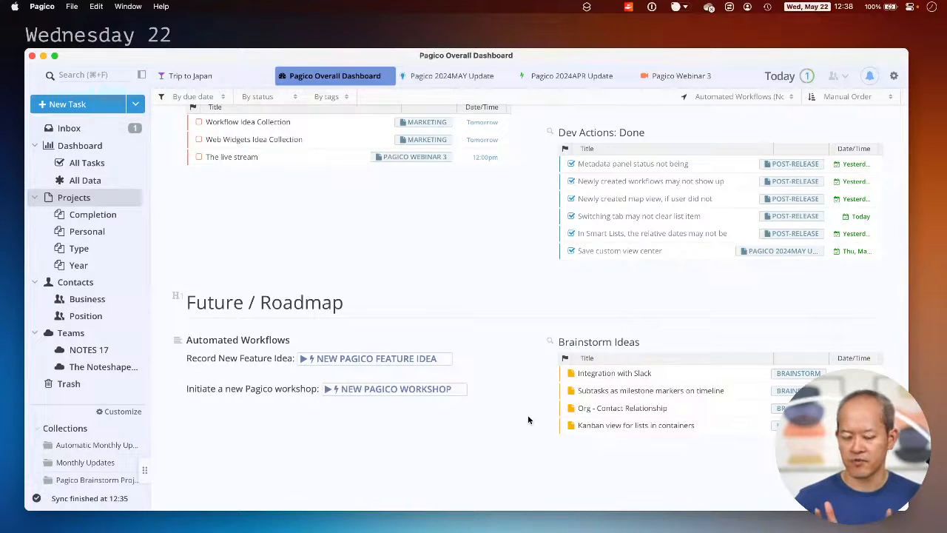
scroll(528, 420, "up", 2)
scroll(527, 419, "up", 6)
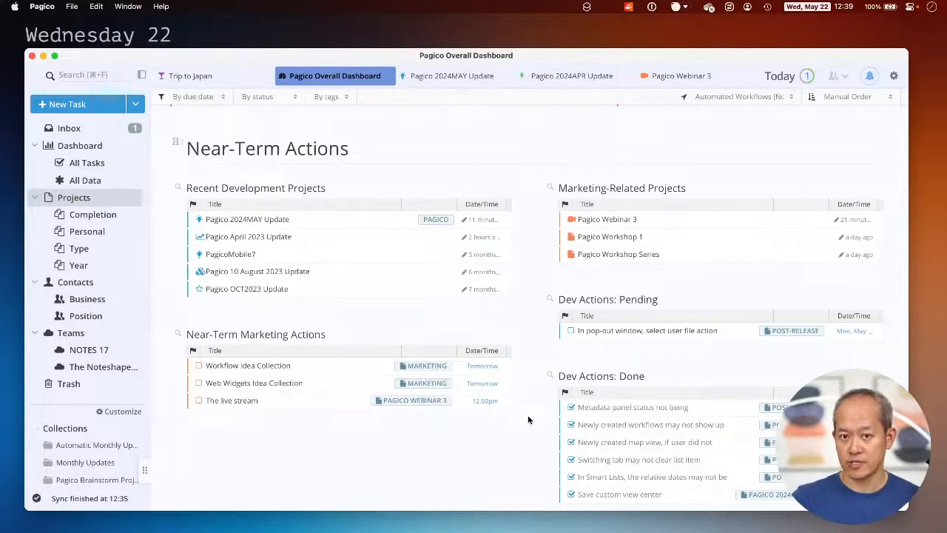
Check the item types, including Smart List, that can be created below the Near-Term Actions heading, without adding one
mouse_move(348, 275)
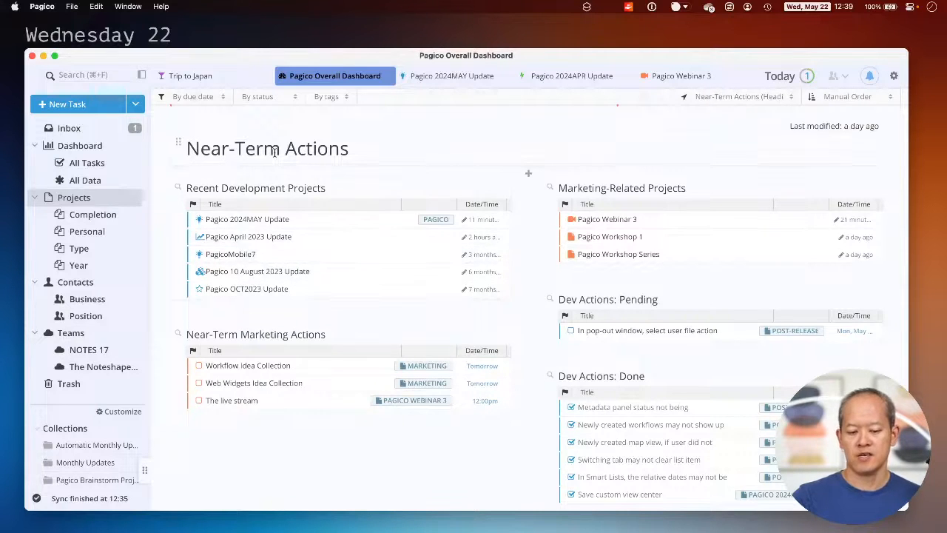
scroll(524, 177, "up", 1)
left_click(529, 206)
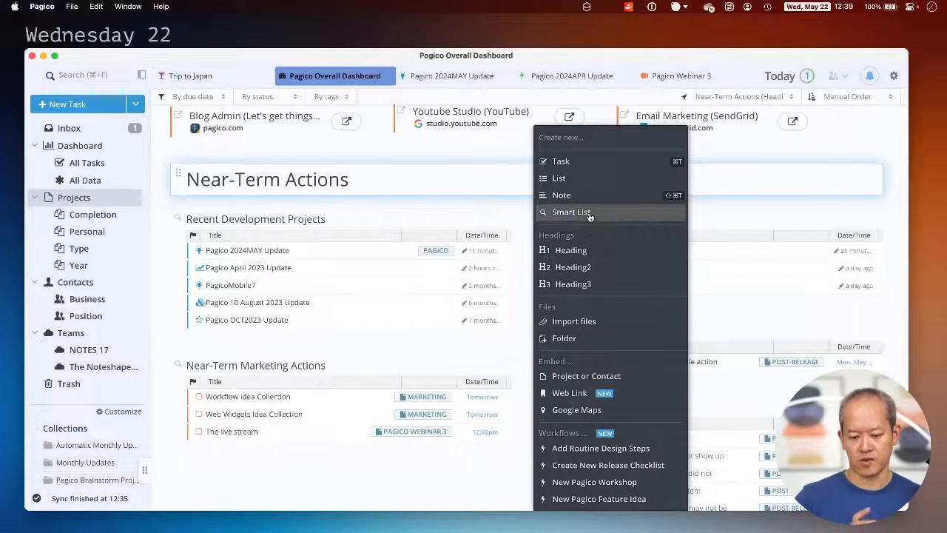
left_click(522, 255)
Open the Recent Development Projects smart list for editing, collapse the sidebar, examine its criteria and result limit, and cancel the edit
scroll(653, 274, "down", 1)
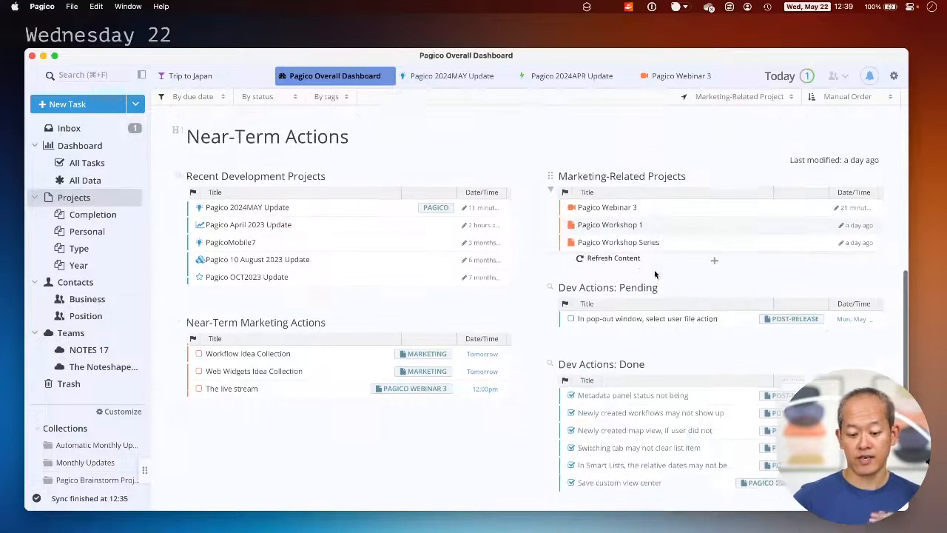
scroll(653, 273, "down", 1)
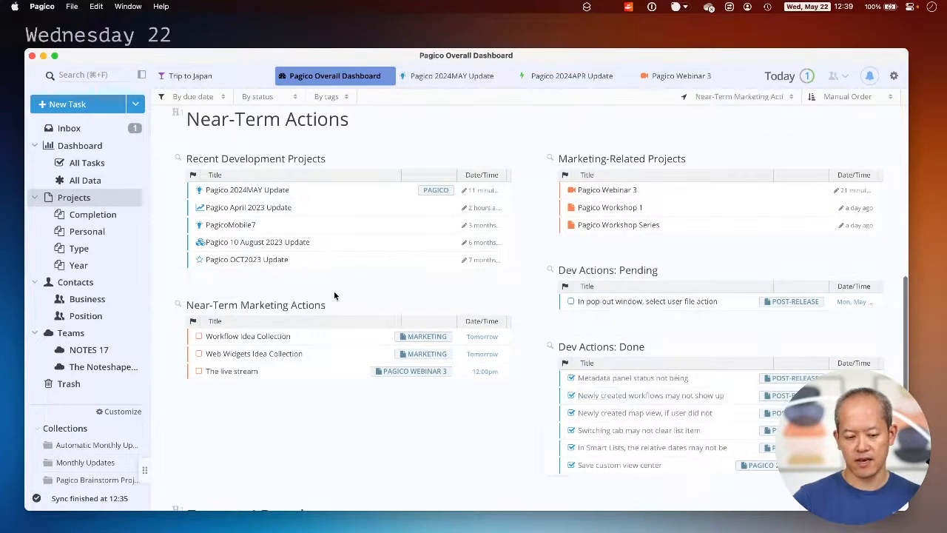
mouse_move(263, 226)
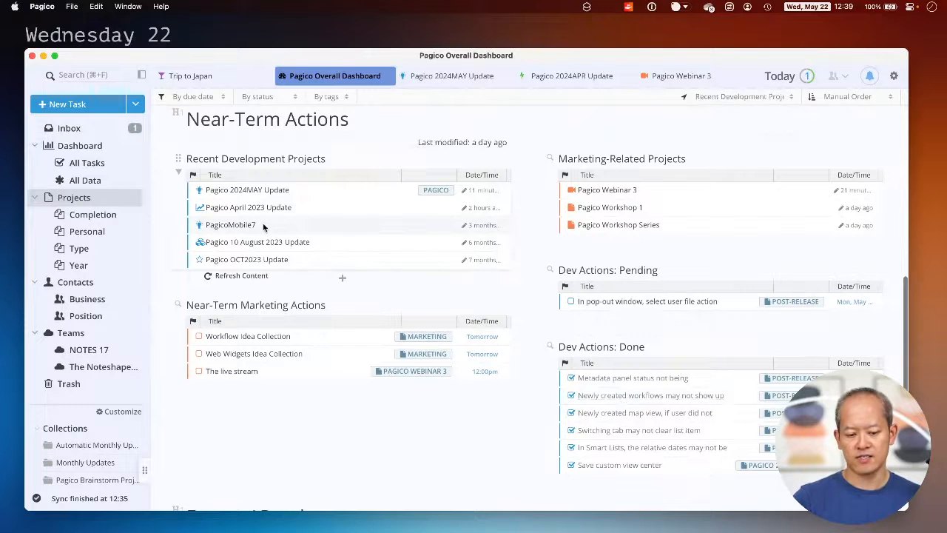
left_click(179, 159)
left_click(262, 199)
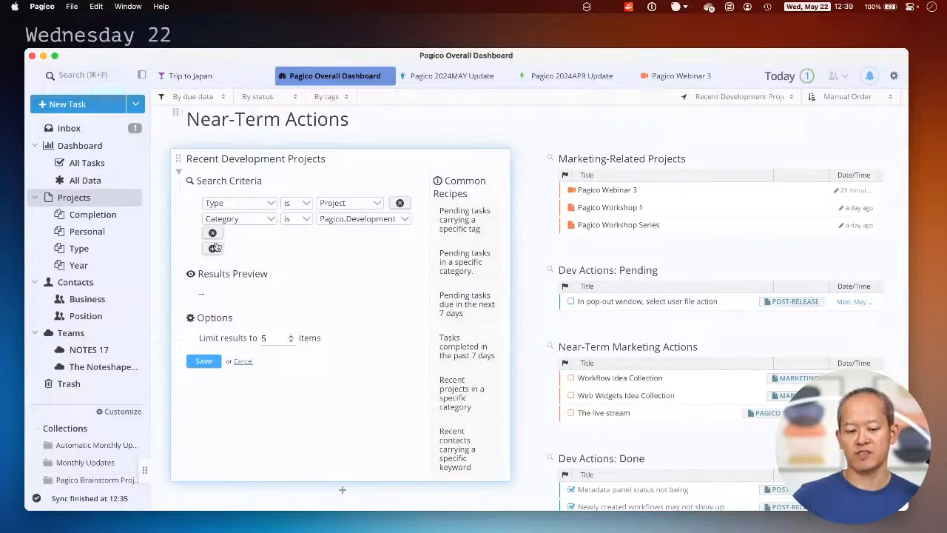
left_click(140, 75)
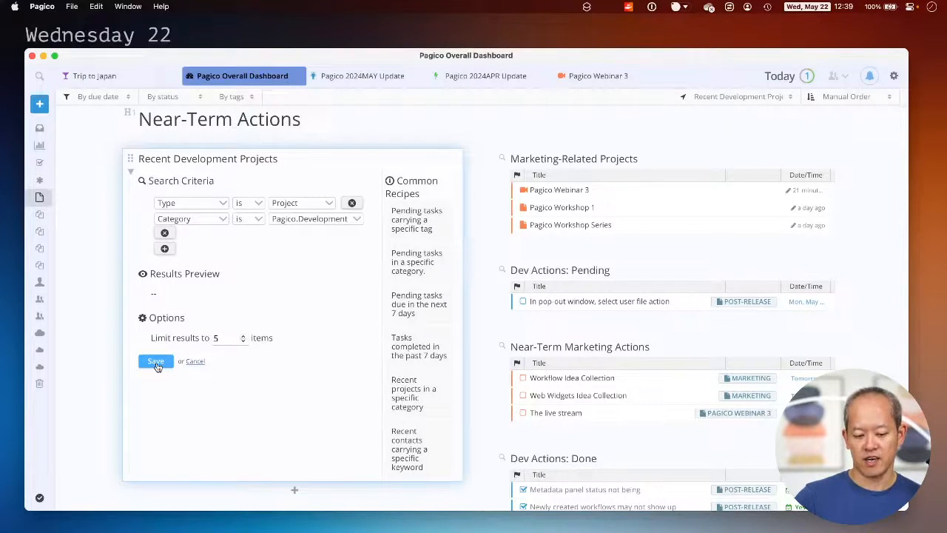
left_click_drag(230, 337, 192, 338)
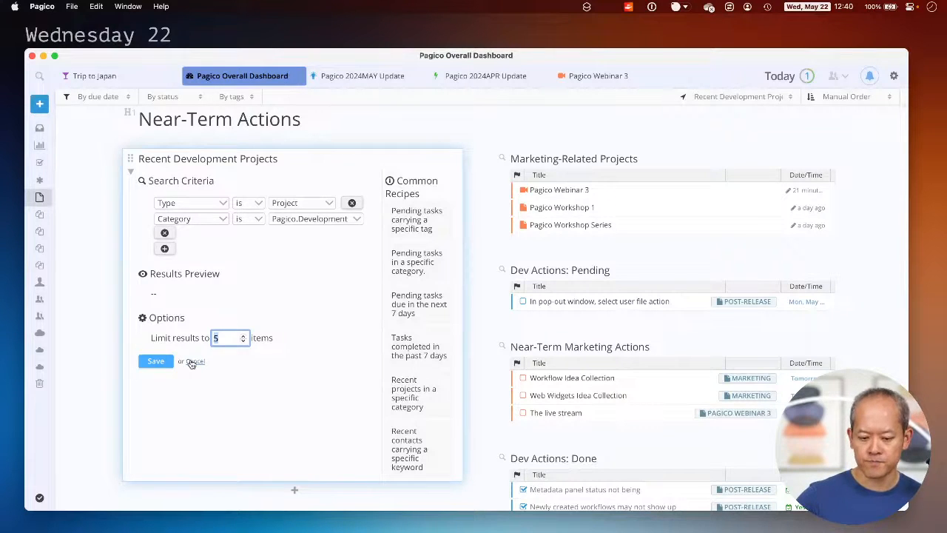
left_click(191, 361)
Open the Dev Actions: Pending smart list for editing, examine its completion, category and due-date criteria, and cancel the edit
scroll(510, 259, "down", 1)
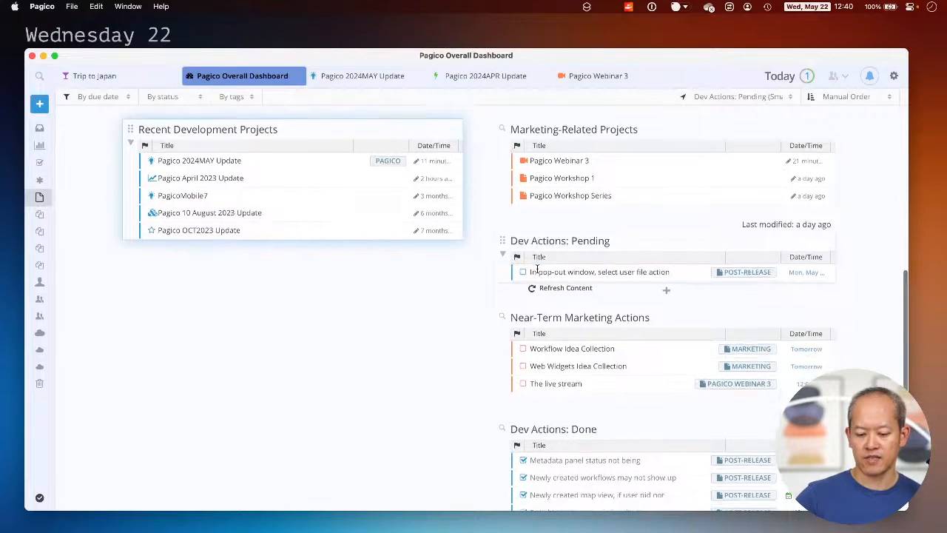
right_click(503, 242)
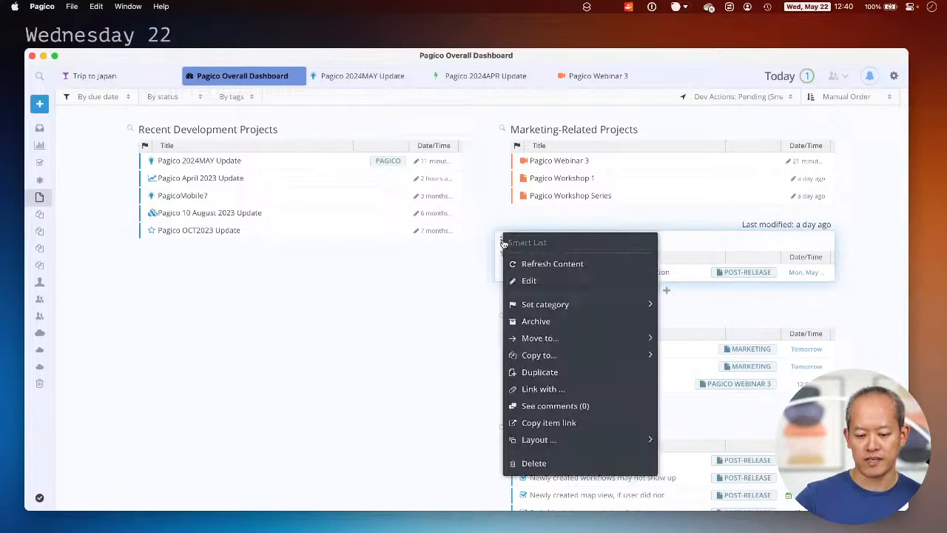
left_click(564, 281)
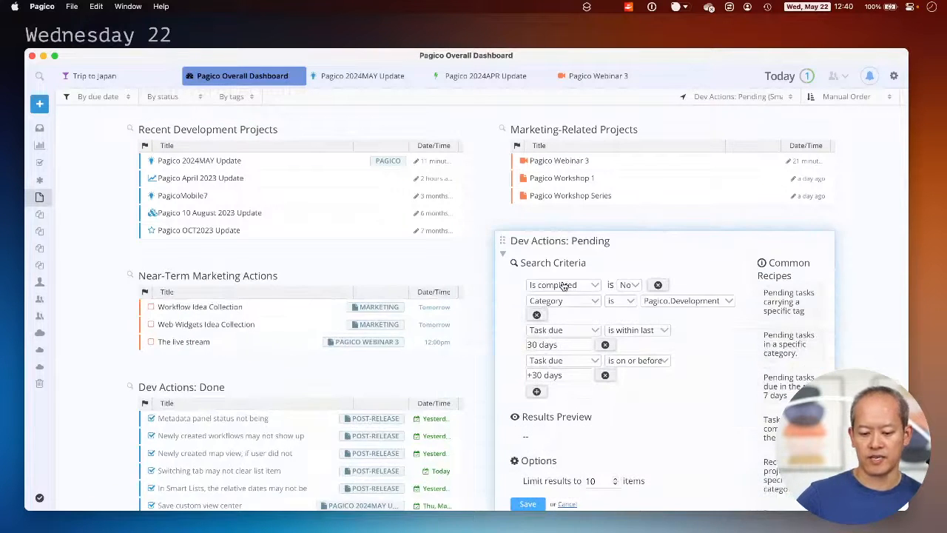
scroll(531, 303, "down", 2)
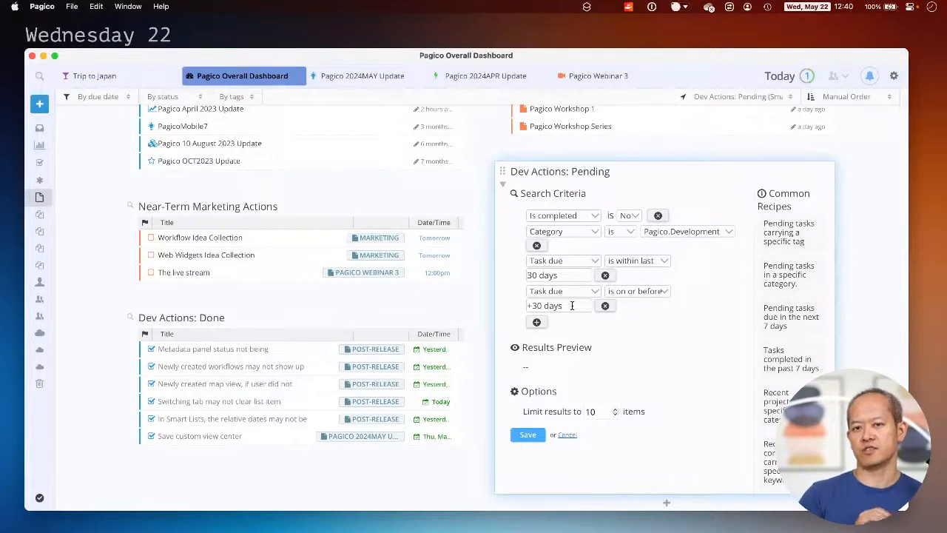
left_click(567, 435)
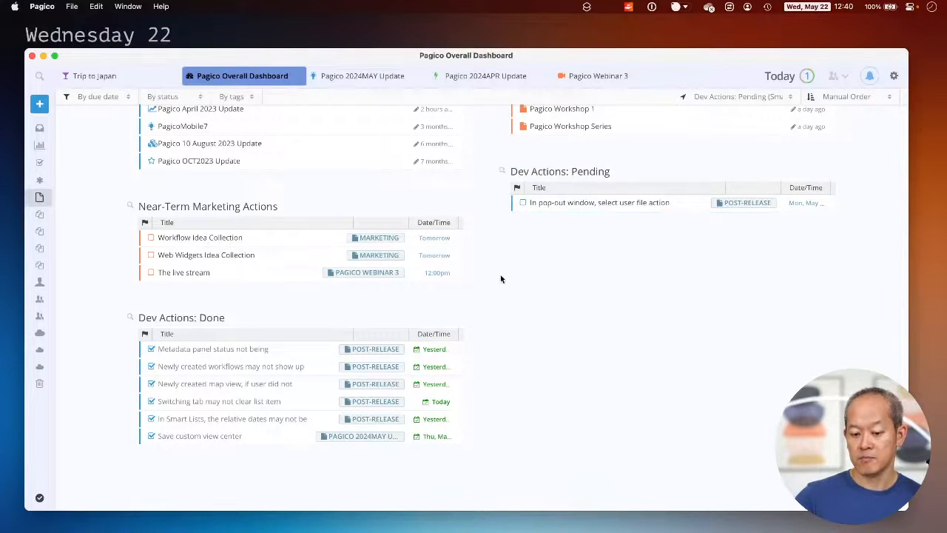
Review the whole dashboard, from the world clocks and Shortcuts through Near-Term Actions to Future / Roadmap
scroll(500, 279, "up", 3)
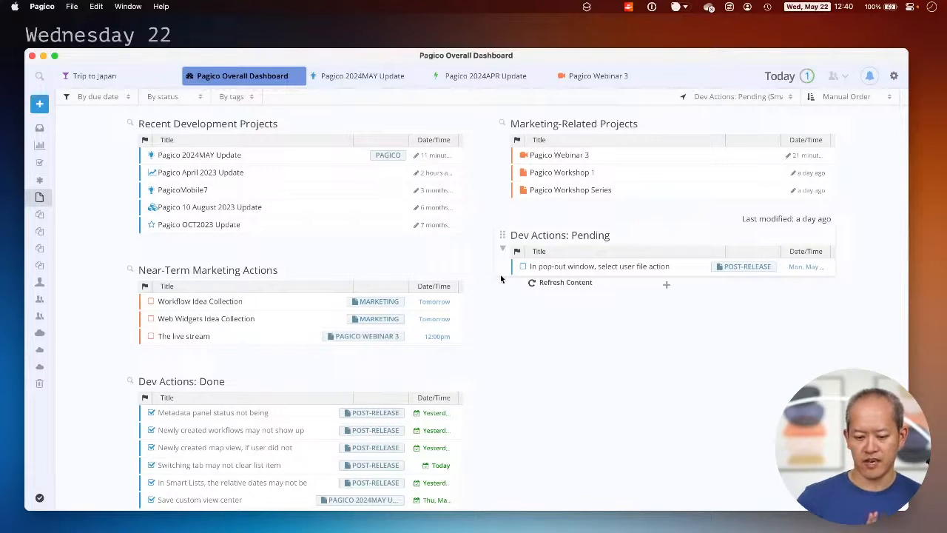
scroll(488, 270, "up", 1)
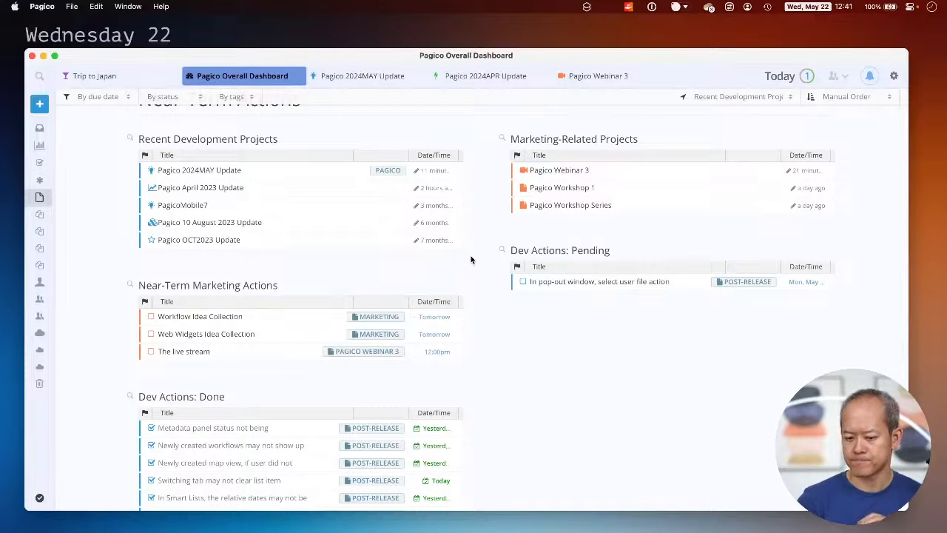
scroll(471, 259, "up", 10)
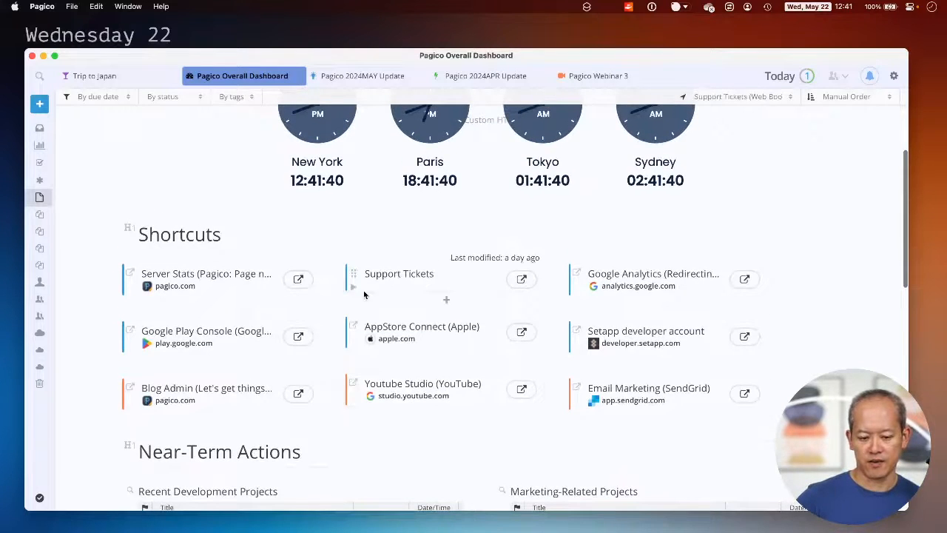
scroll(363, 294, "up", 4)
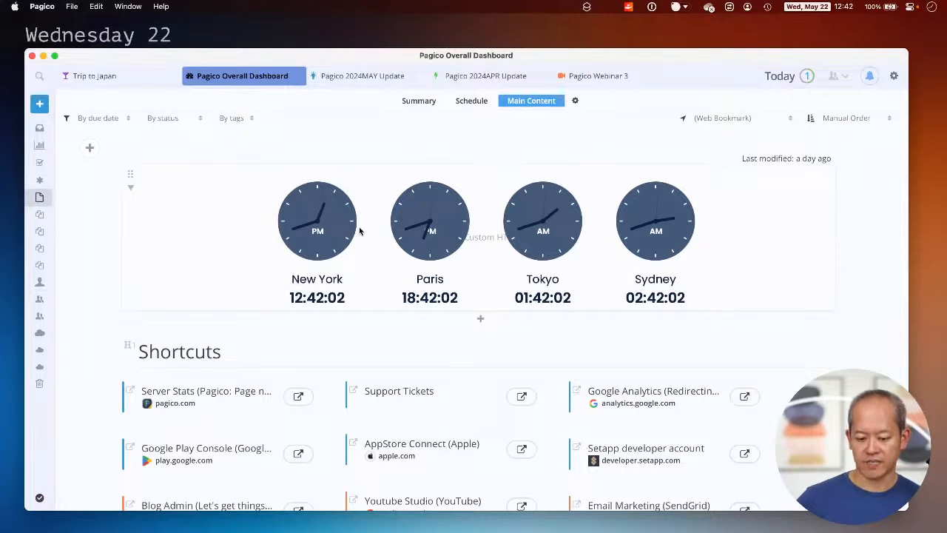
scroll(229, 318, "down", 10)
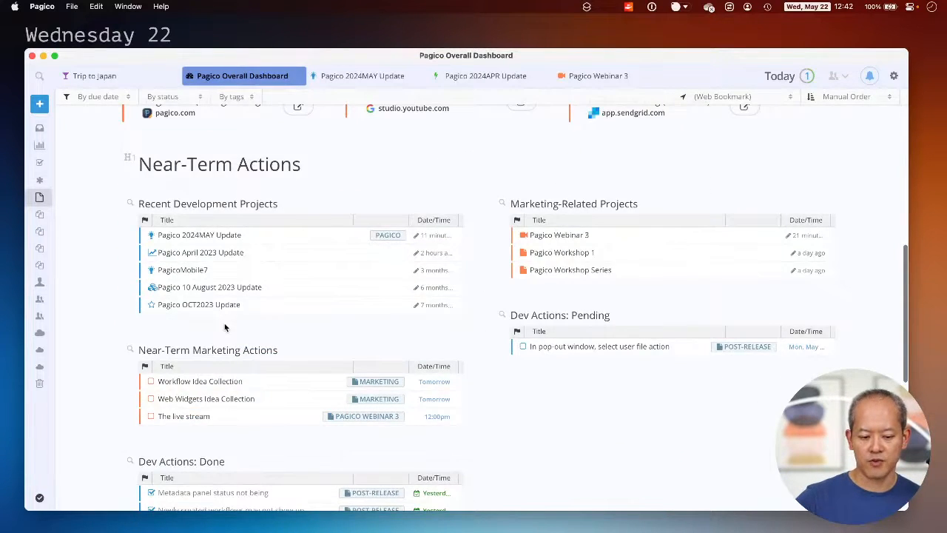
scroll(226, 326, "down", 10)
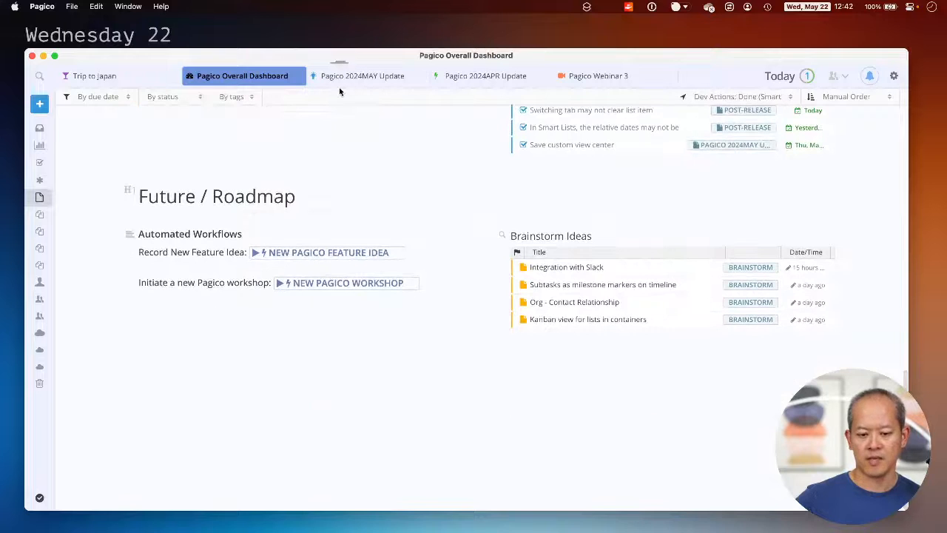
Open the Pagico 2024MAY Update project and look through its Development feature lists and Bug Tracker
left_click(358, 79)
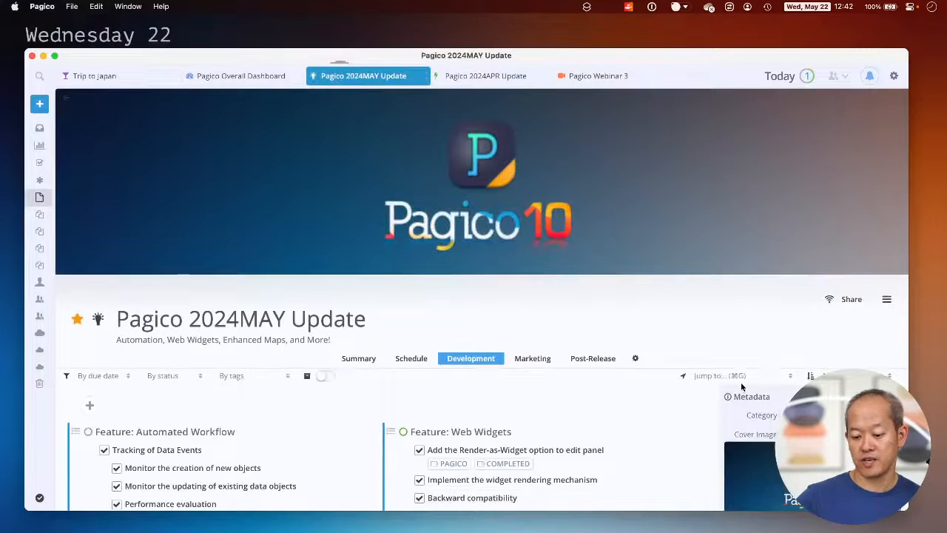
scroll(742, 386, "down", 4)
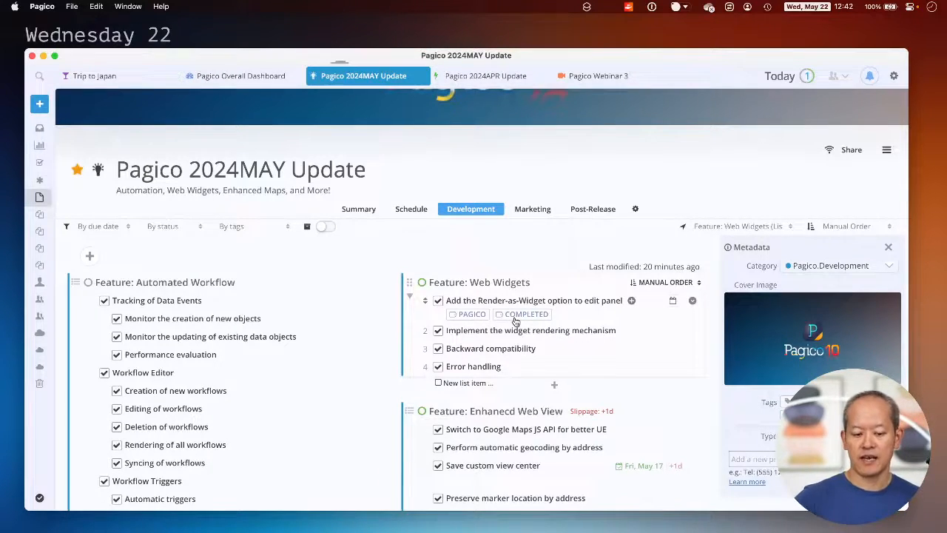
scroll(515, 322, "down", 10)
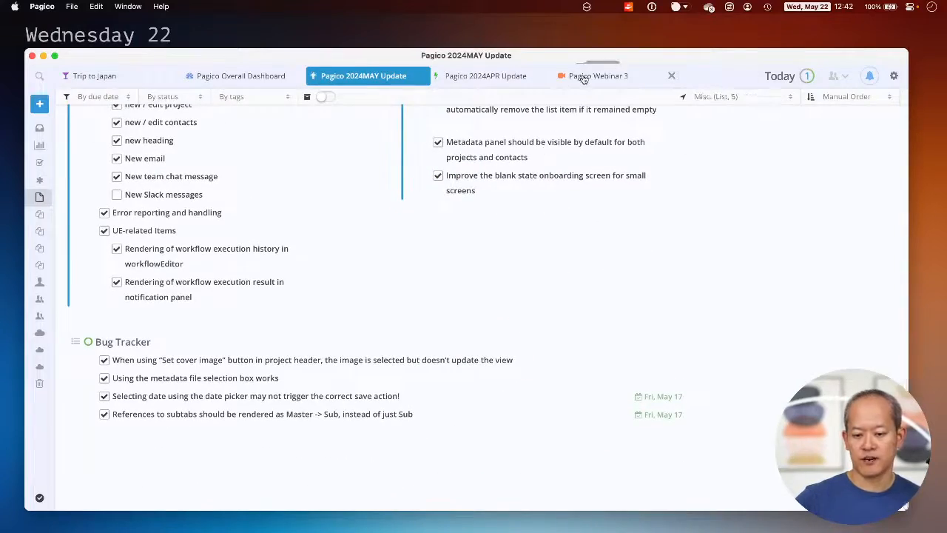
left_click(583, 77)
scroll(292, 379, "down", 10)
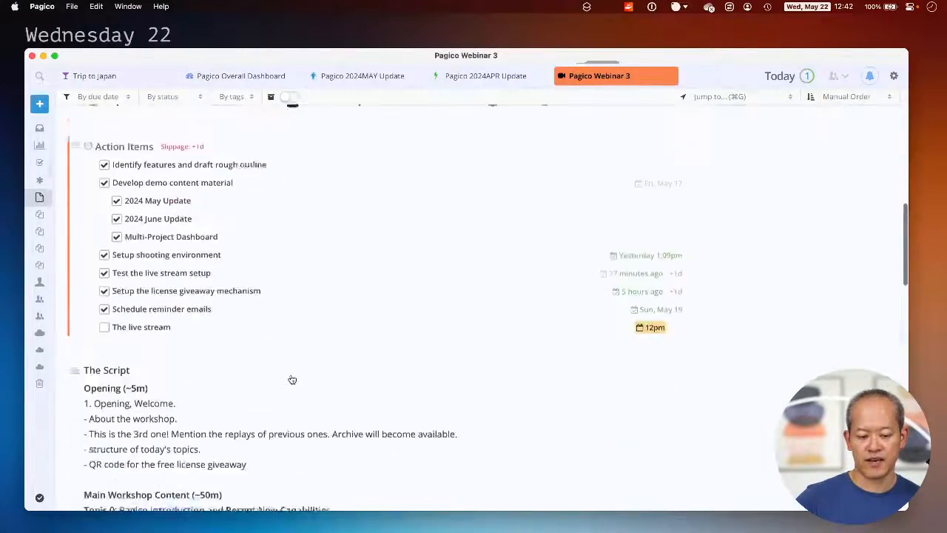
scroll(292, 380, "down", 8)
scroll(293, 380, "up", 4)
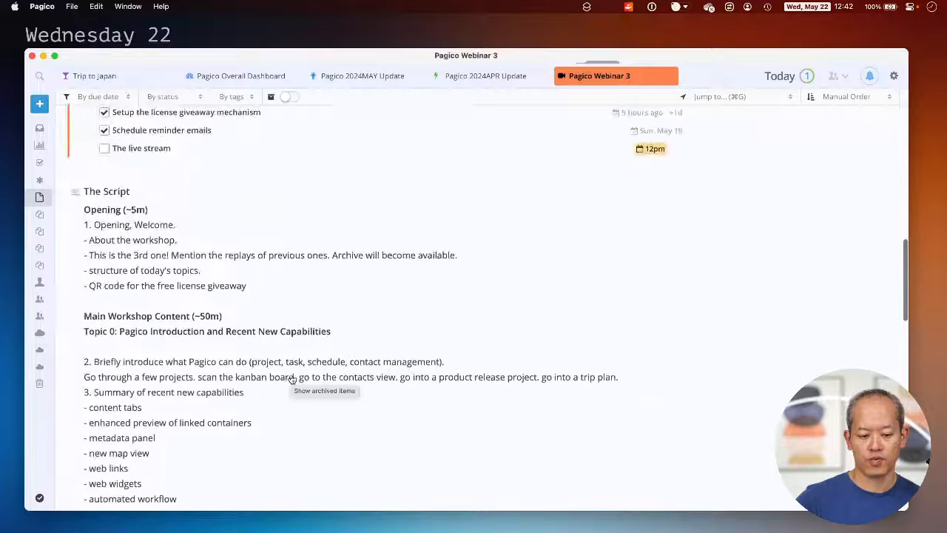
left_click(205, 259)
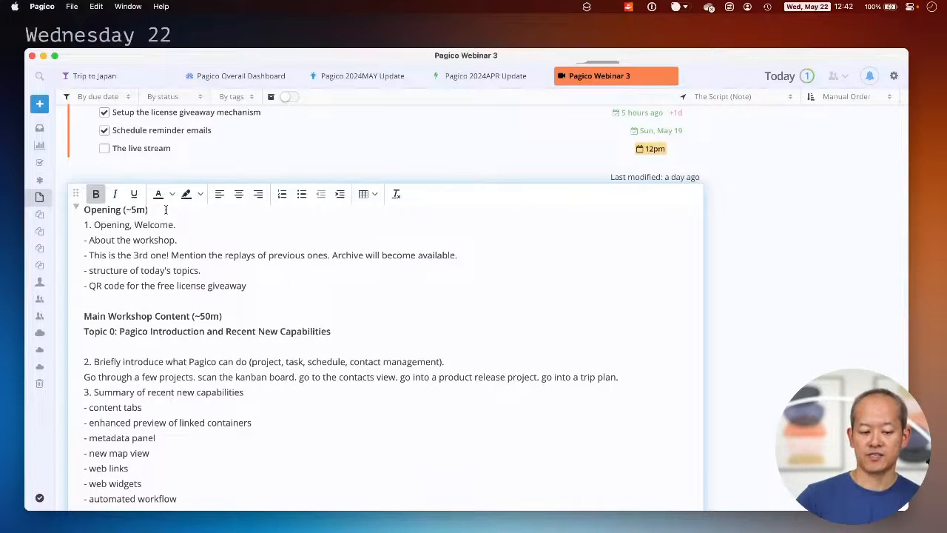
key("Return")
key("Return")
key("Up")
key("Up")
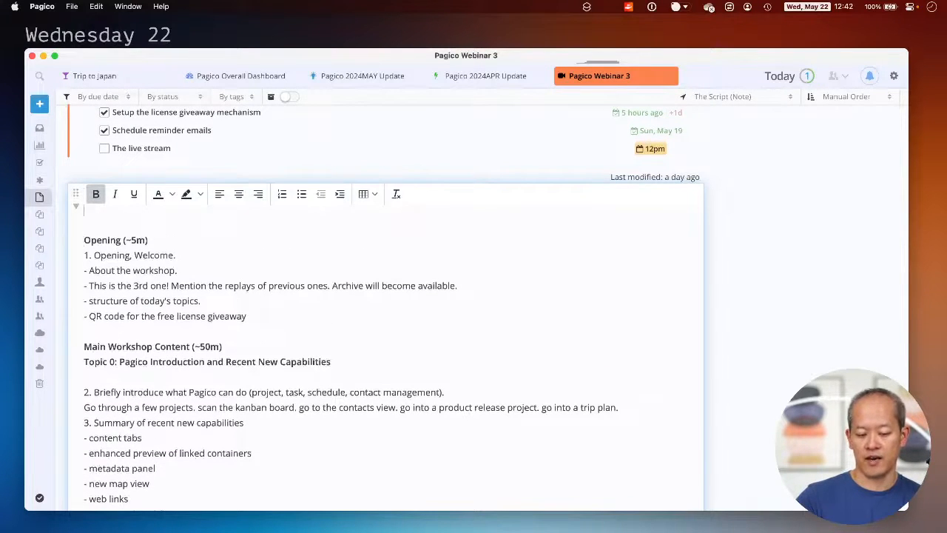
scroll(173, 254, "up", 2)
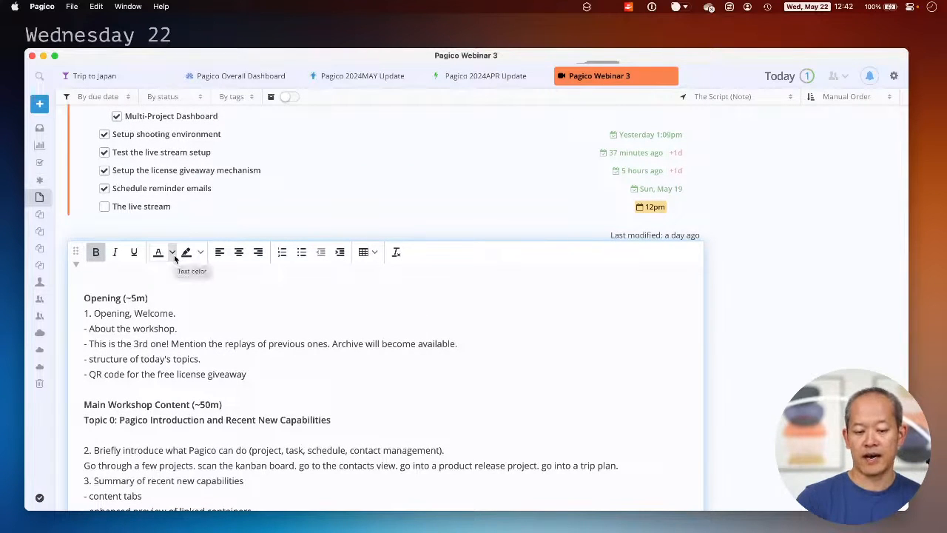
type("@workshop @script")
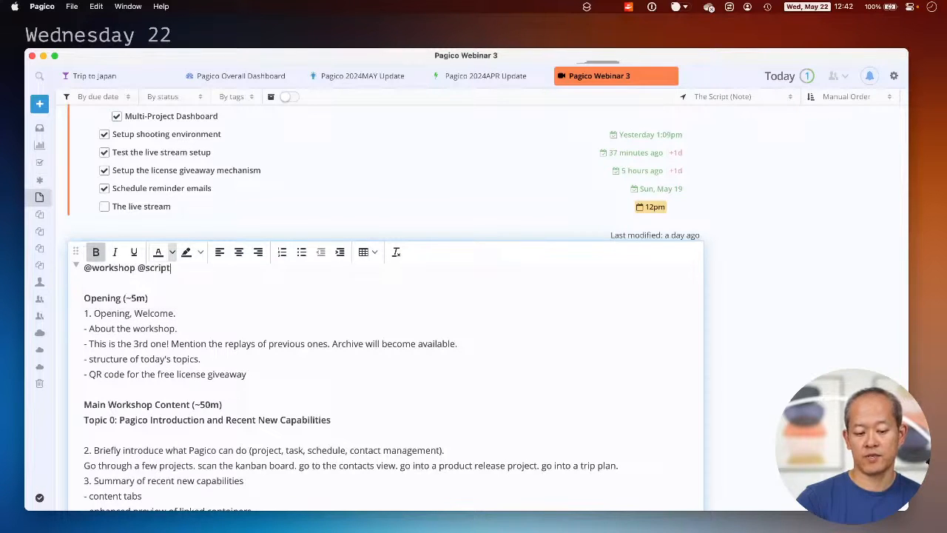
key("super+Return")
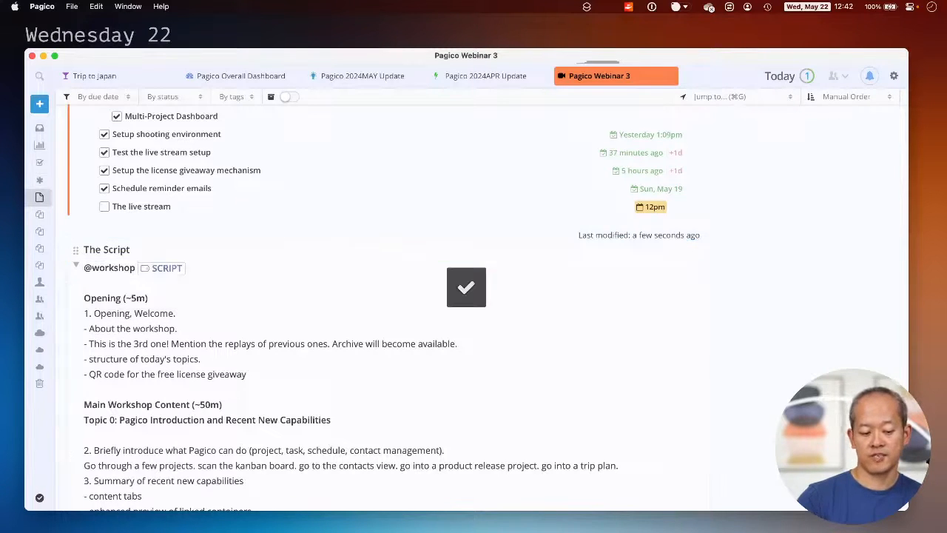
Prefix the tag line in The Script note with "Tags:", remove the line's bold formatting, and save the note
left_click(115, 276)
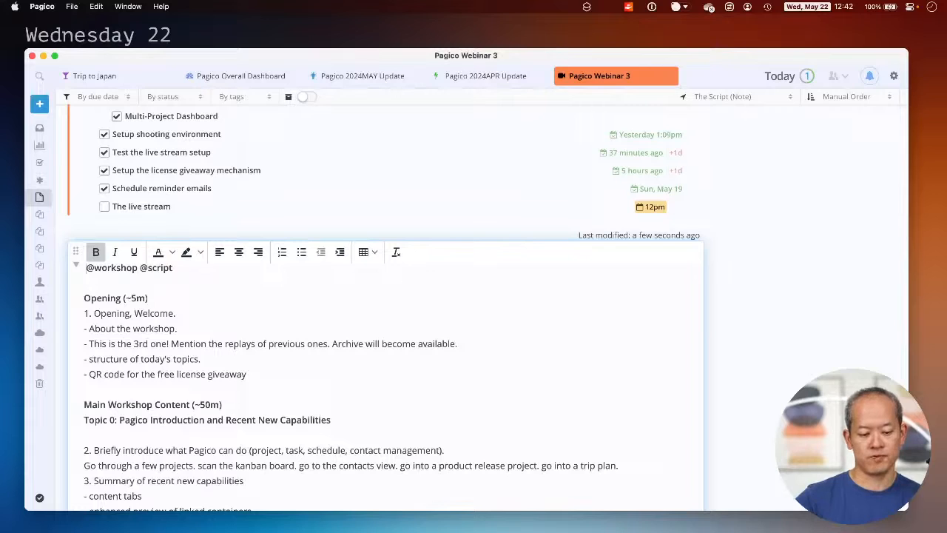
type("Tags:")
key("super+Return")
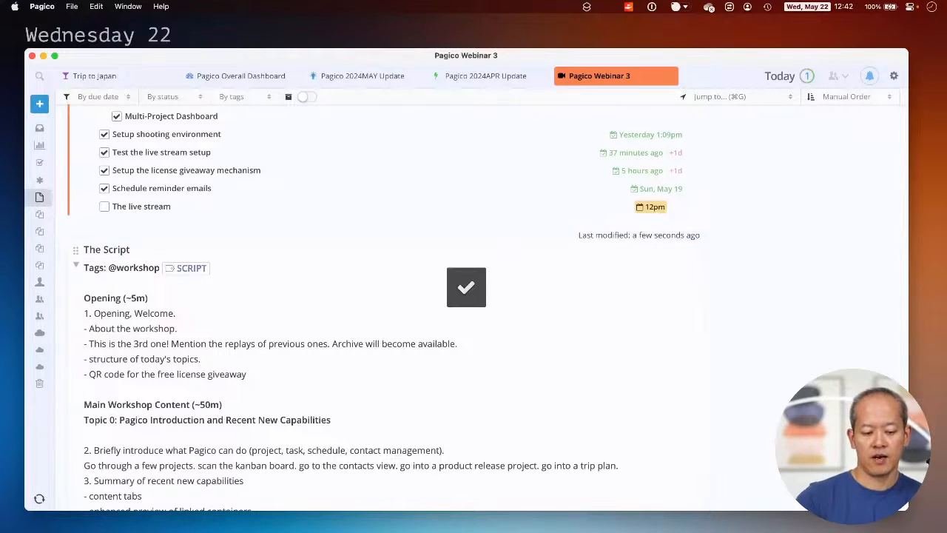
left_click(111, 270)
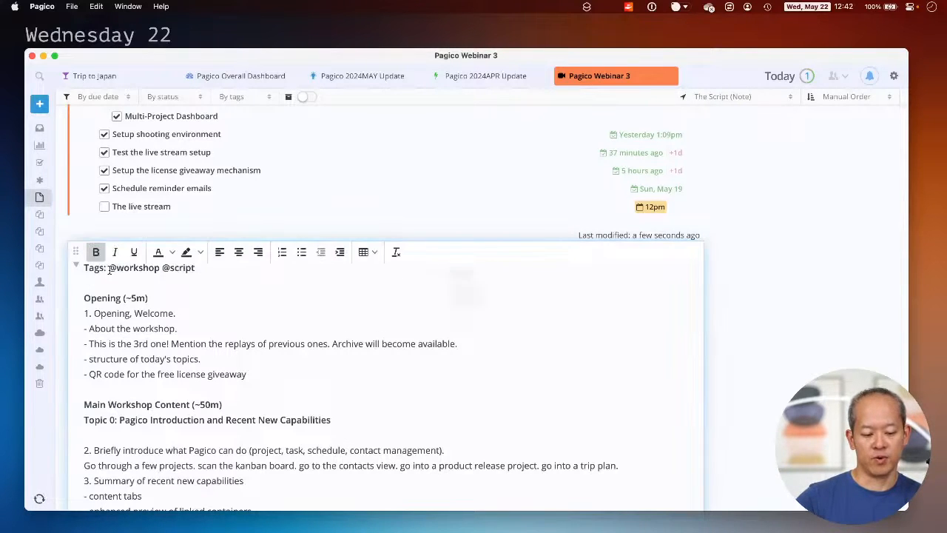
triple_click(111, 271)
key("super+b")
key("super+Return")
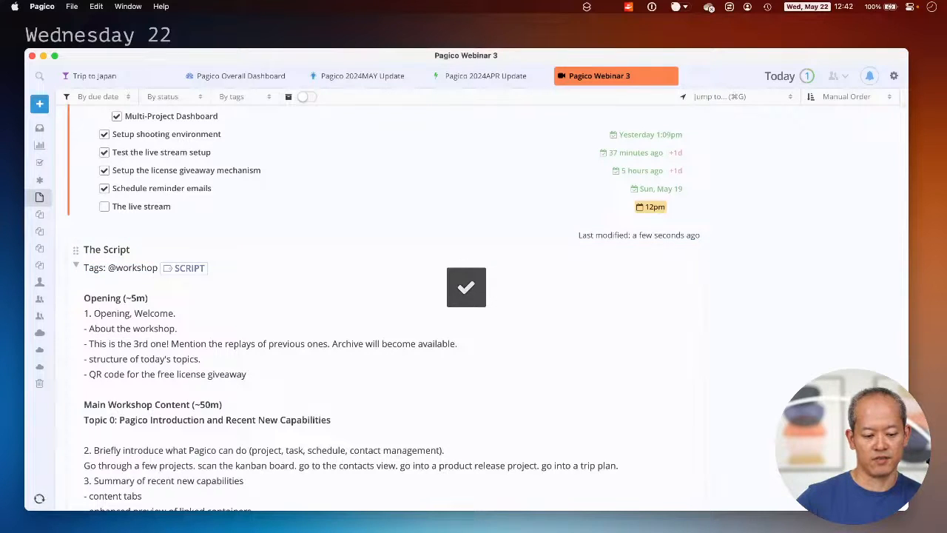
Search for all items carrying the script tag, starting from the tag in The Script note
left_click_drag(108, 268, 157, 270)
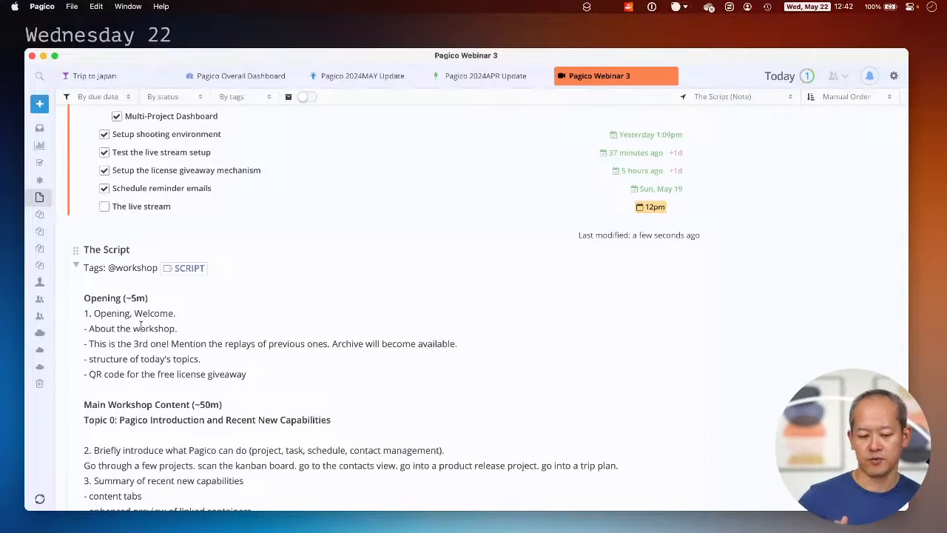
left_click(187, 271)
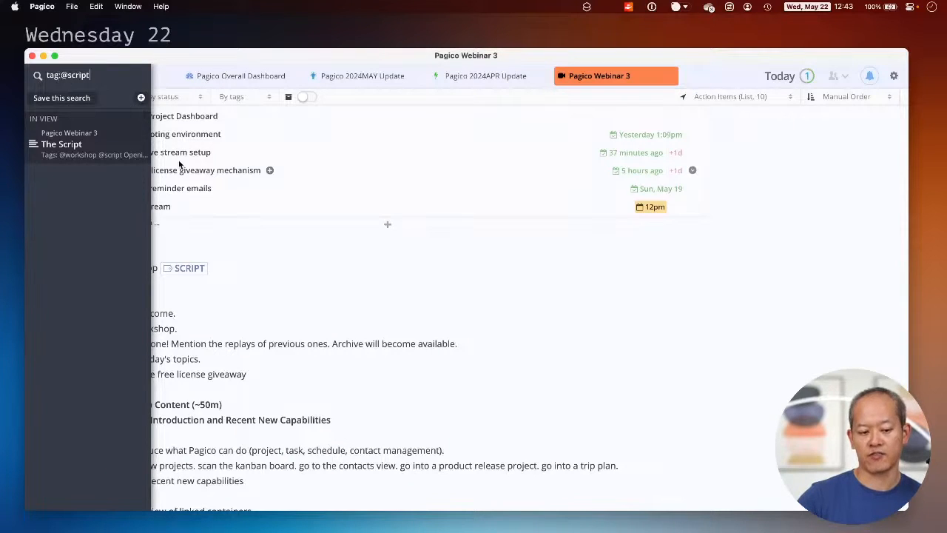
Close the tag search, look at the Pagico Overall Dashboard project, and return to Pagico Webinar 3
key("Escape")
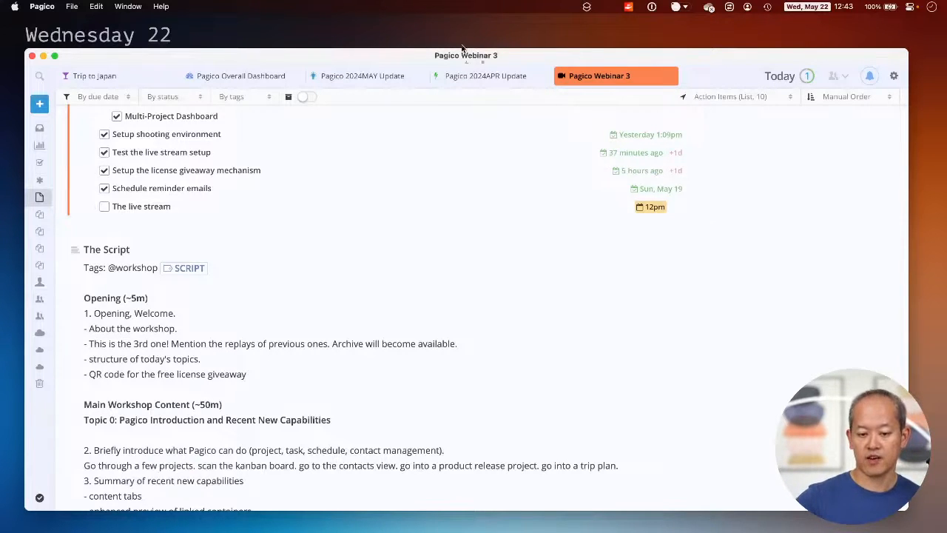
left_click(253, 77)
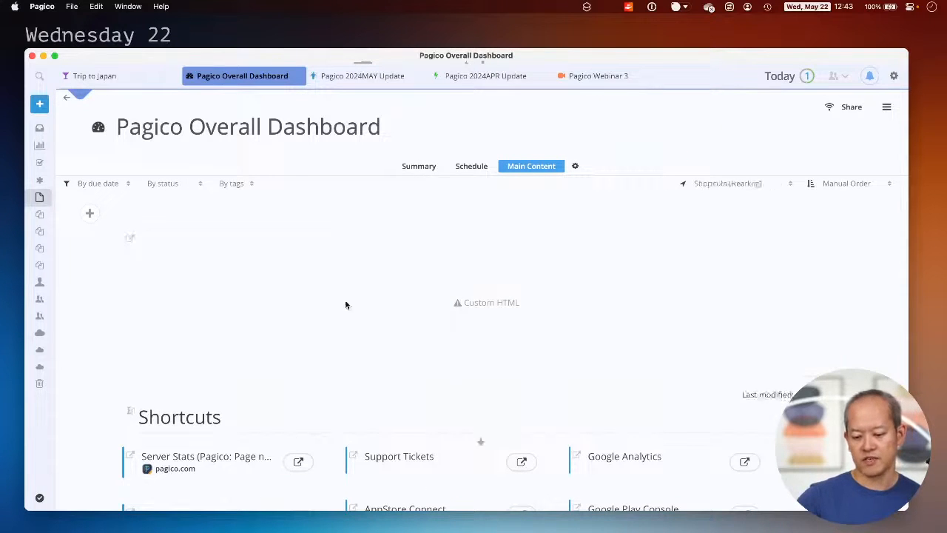
left_click(588, 80)
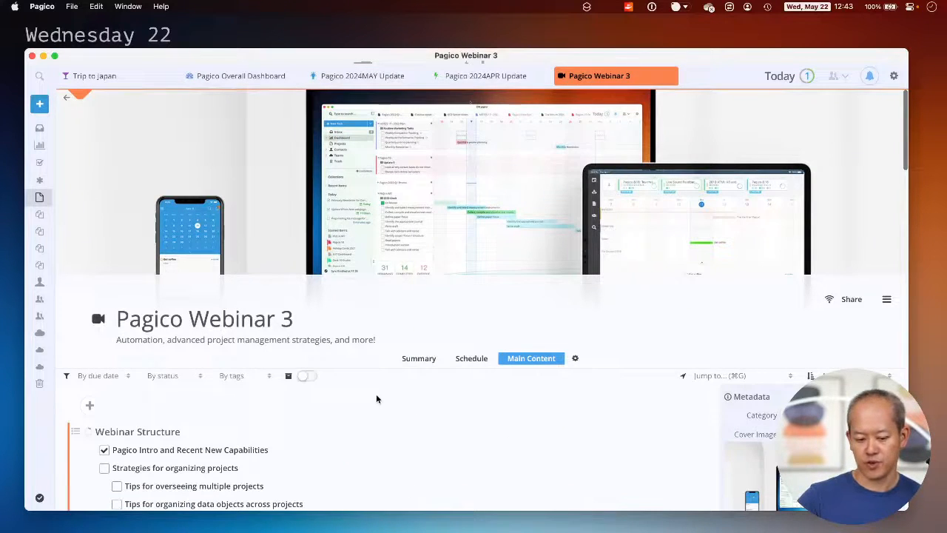
Open the sample Timer Widget link in the browser, copy its web address, and close the page
scroll(376, 399, "down", 10)
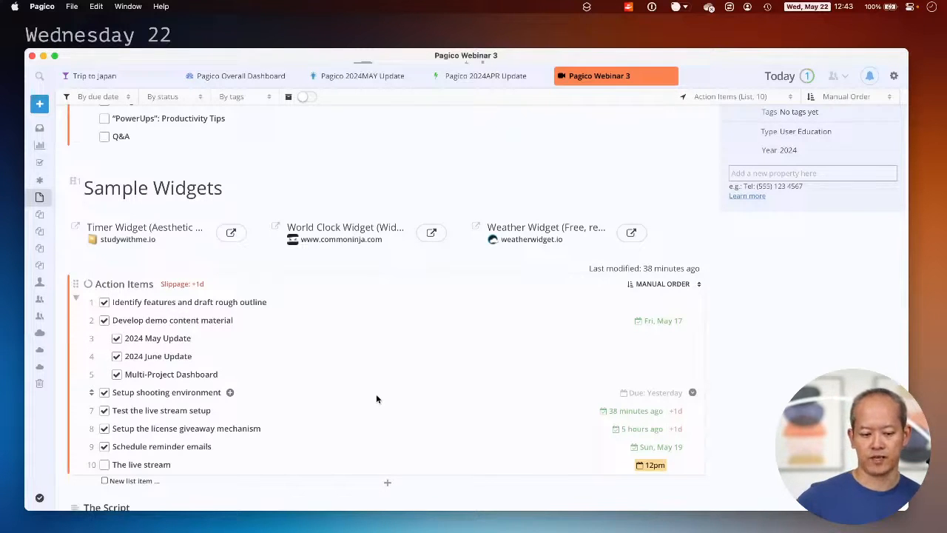
left_click(234, 234)
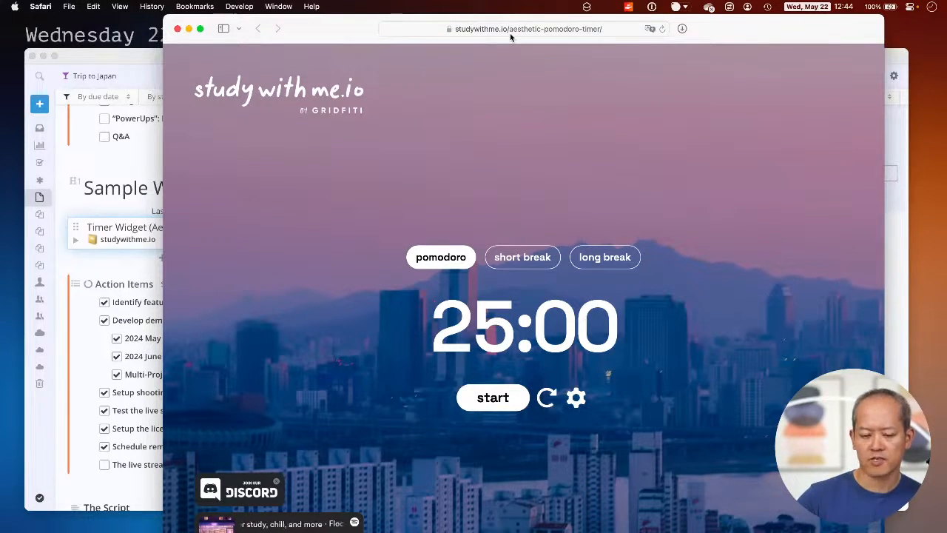
left_click(437, 30)
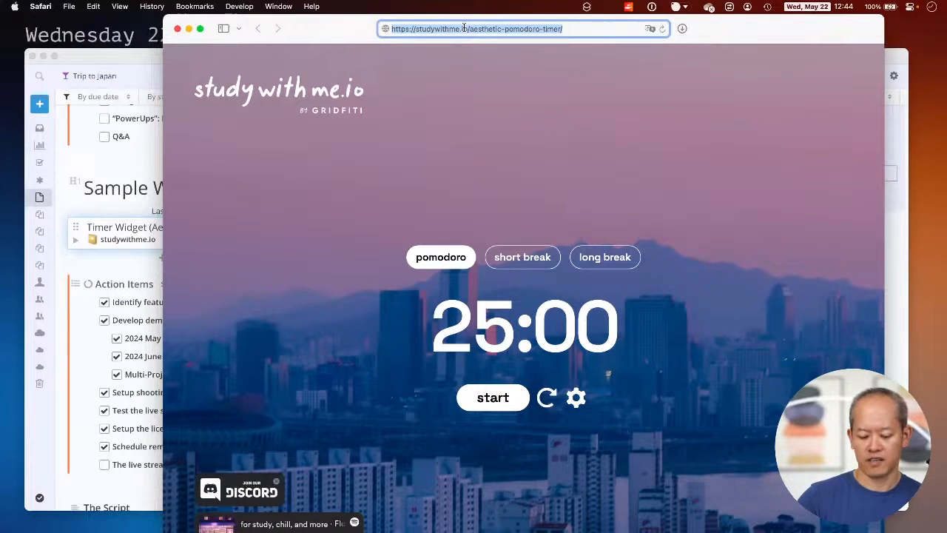
key("super+w")
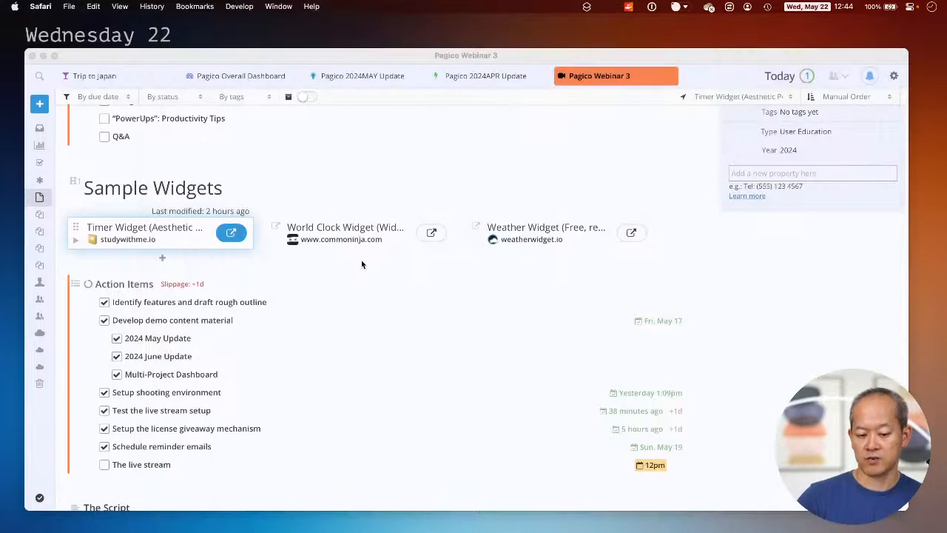
Add a web link at the start of Pagico Webinar 3 with the copied studywithme.io timer address and the caption "Timer"
scroll(248, 238, "up", 10)
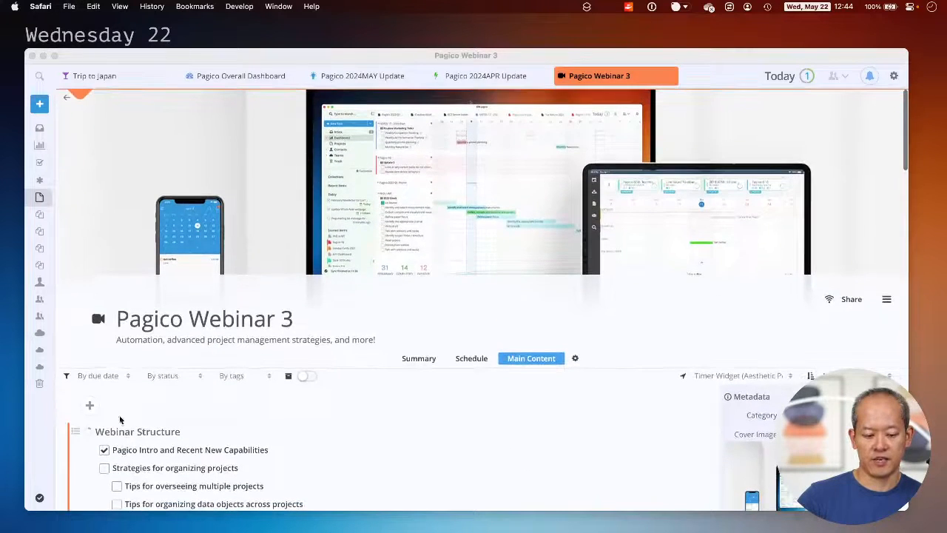
left_click(223, 403)
left_click(89, 405)
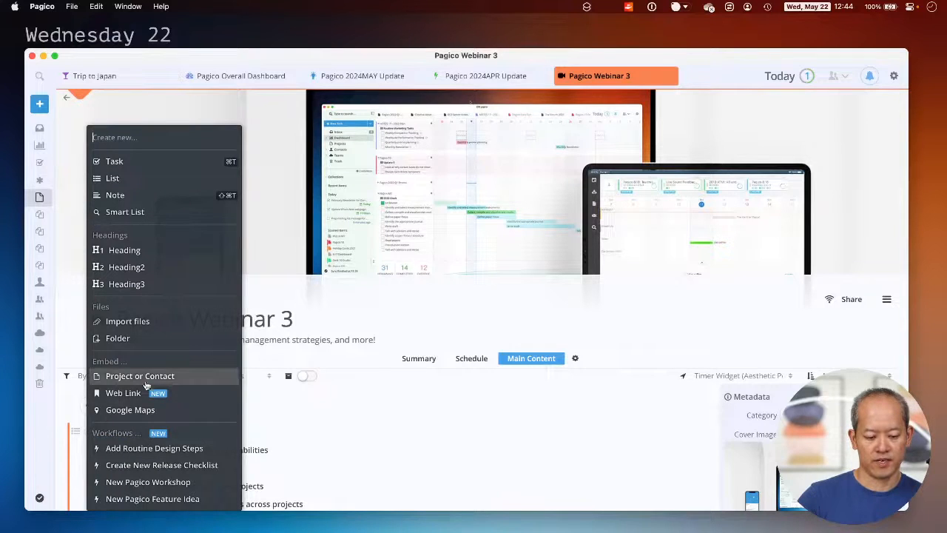
key("Escape")
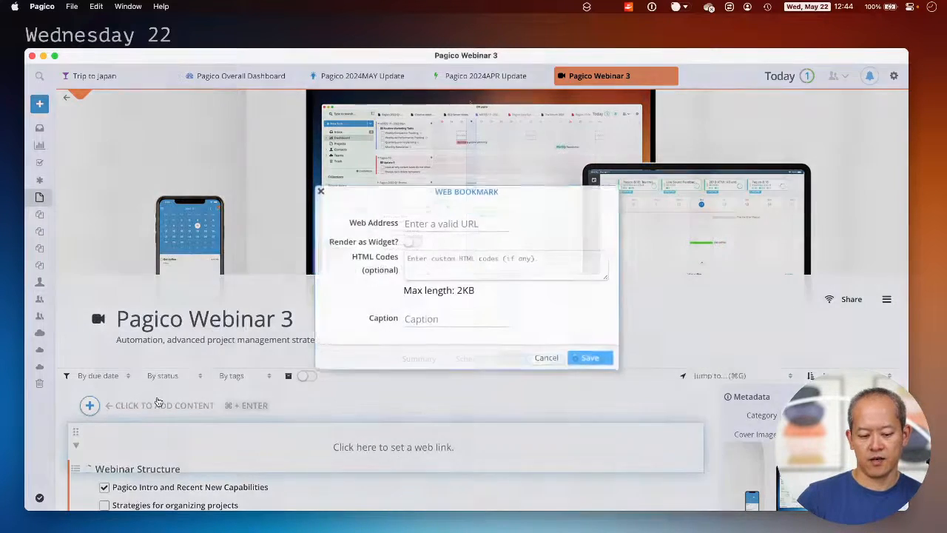
key("super+v")
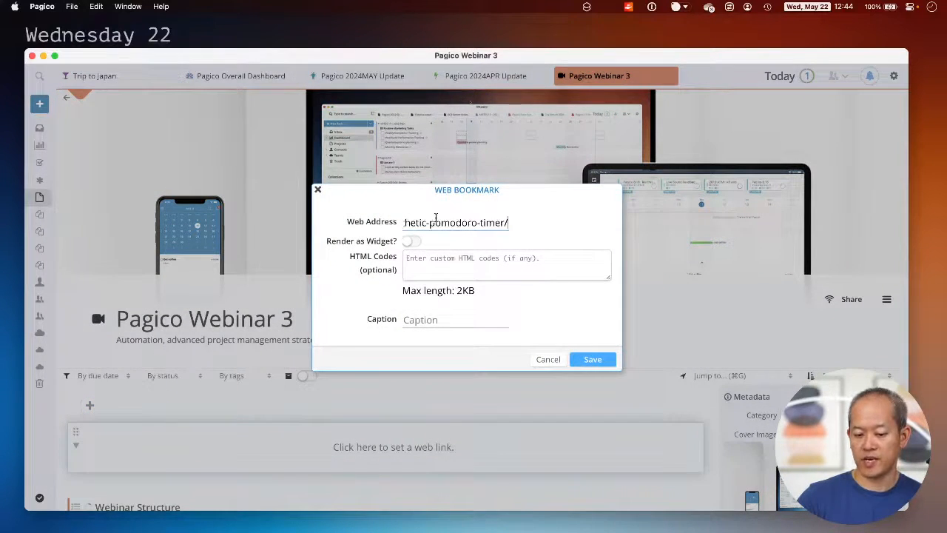
left_click(462, 319)
type("Timer")
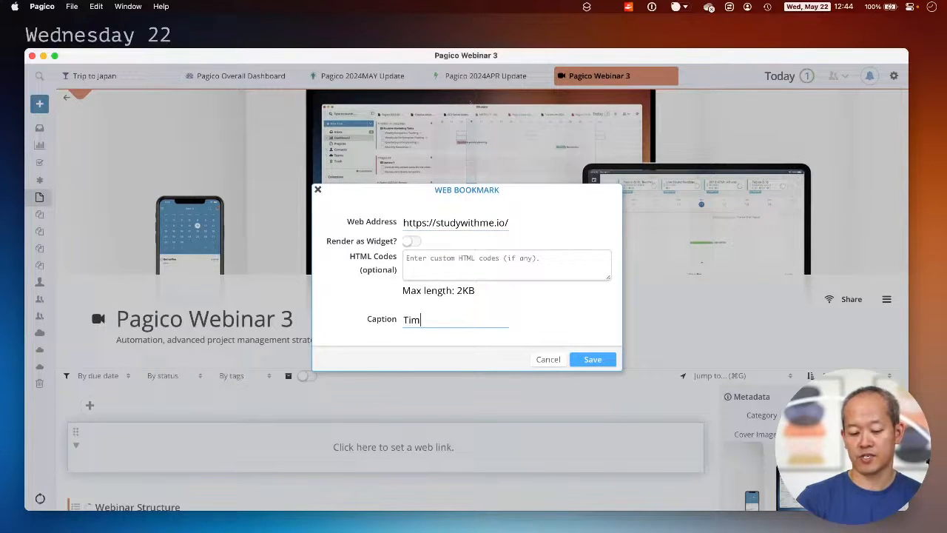
left_click(592, 359)
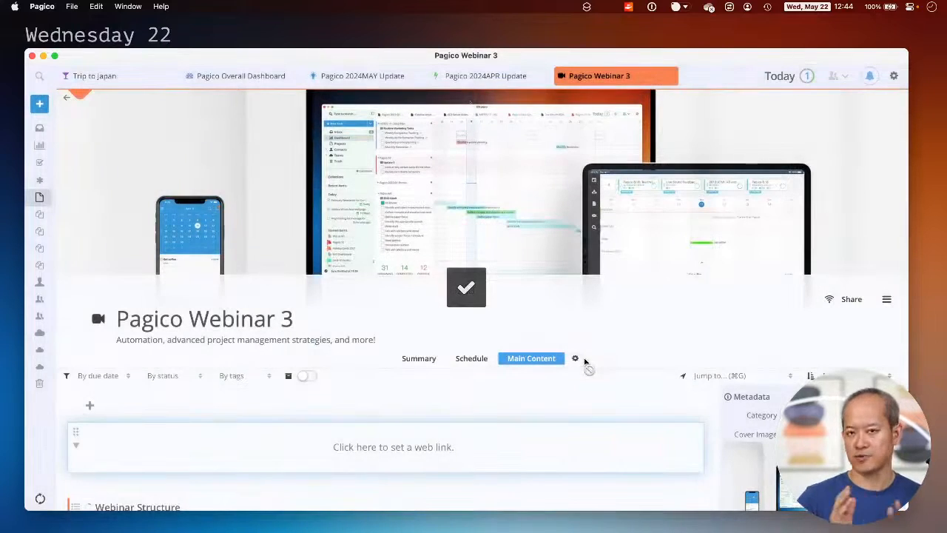
Edit the new Timer bookmark so that it renders as a widget, and save it
scroll(436, 448, "down", 2)
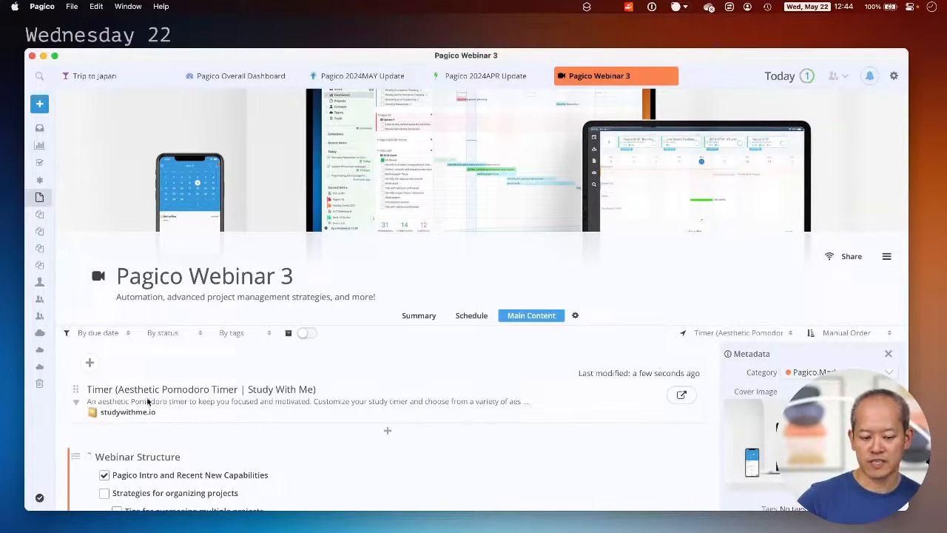
right_click(75, 392)
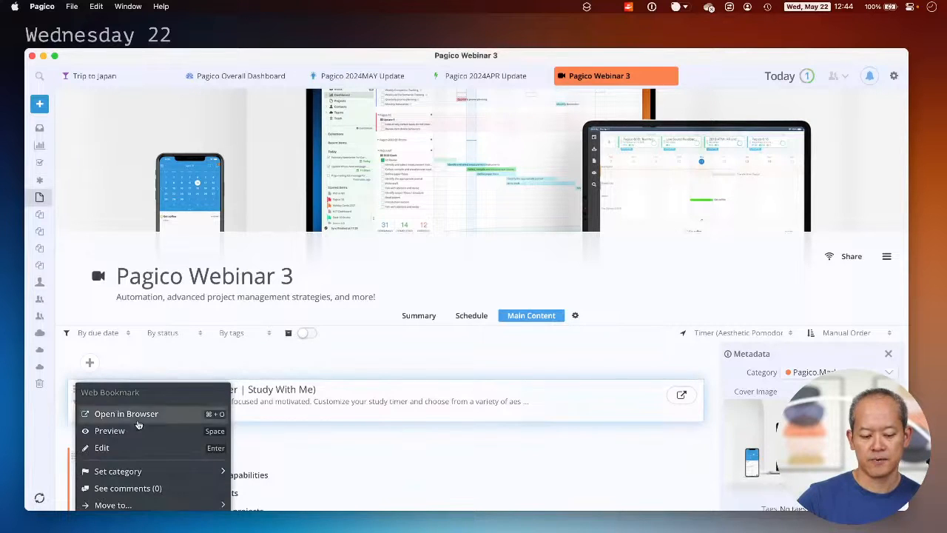
left_click(130, 448)
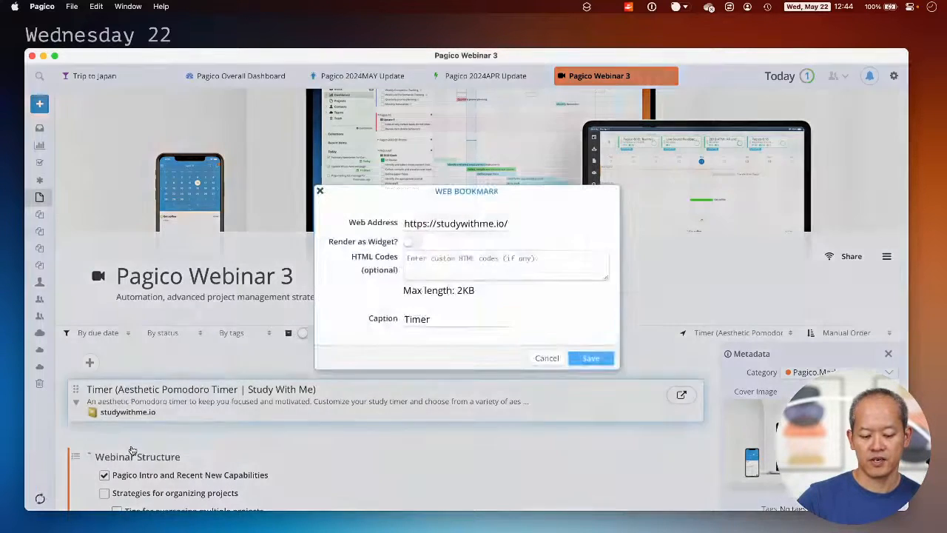
left_click(413, 245)
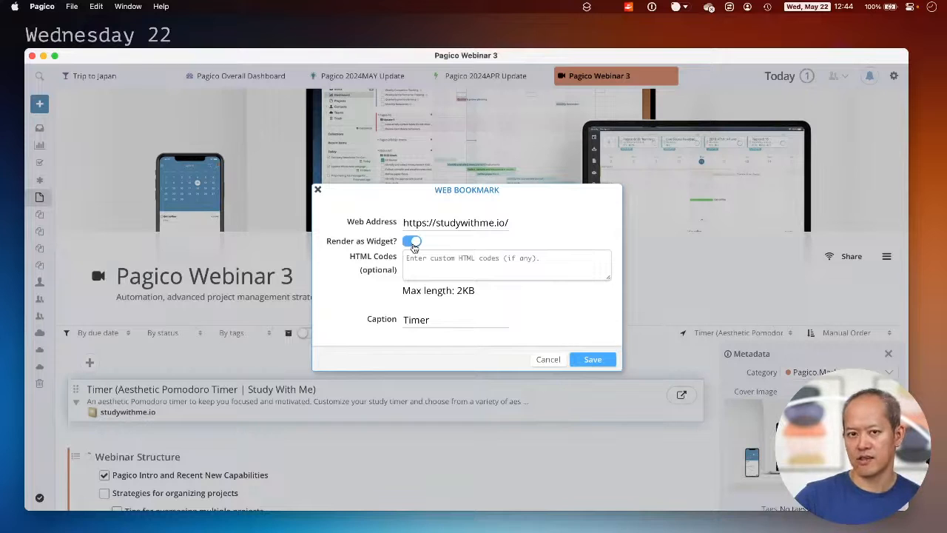
left_click(602, 359)
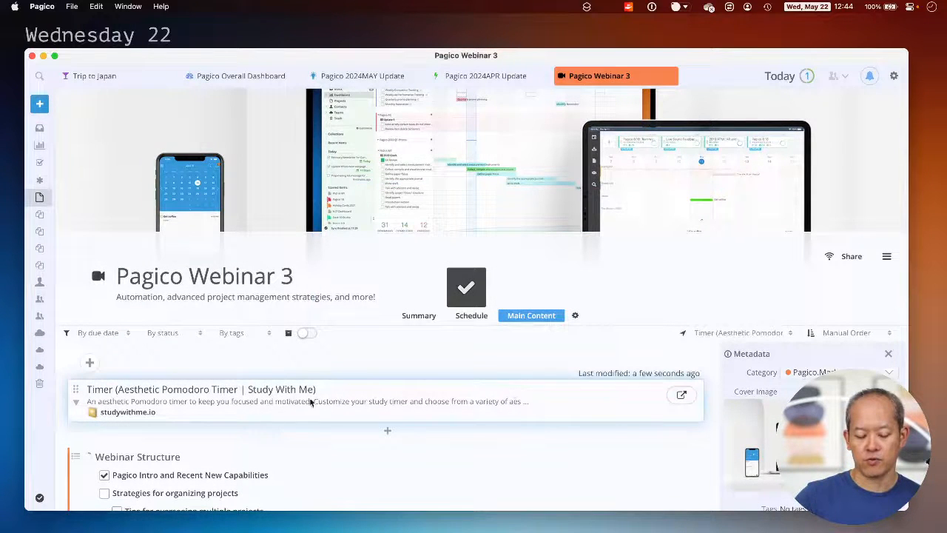
Refresh the project's main content by switching to the Schedule view and back
scroll(264, 409, "down", 1)
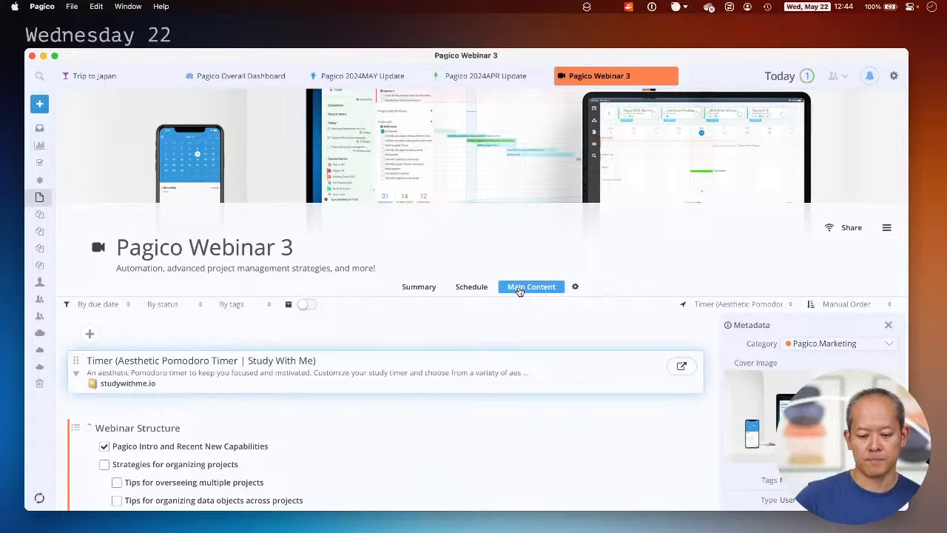
left_click(471, 287)
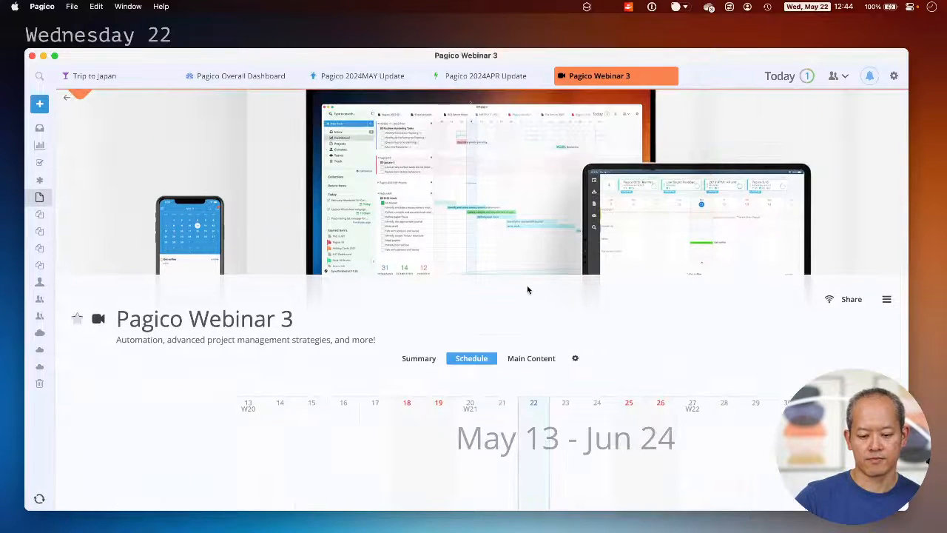
left_click(526, 363)
scroll(527, 363, "down", 5)
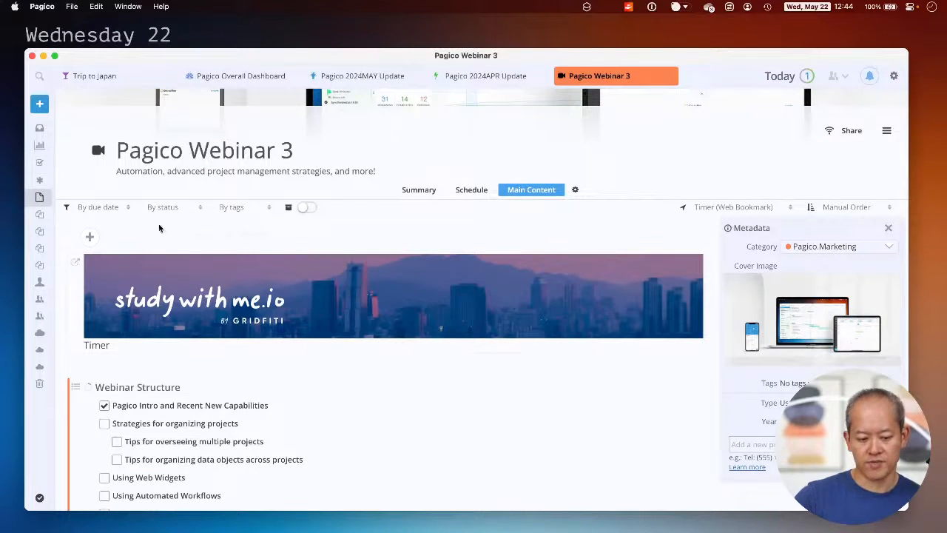
Change the Timer widget's layout to about half the content width and enlarge its height to fit the whole timer
left_click(74, 268)
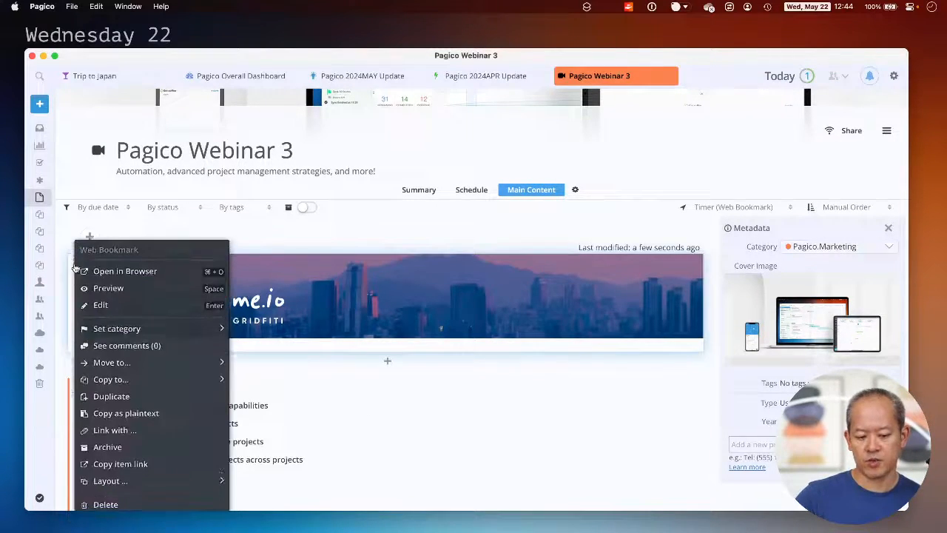
mouse_move(160, 474)
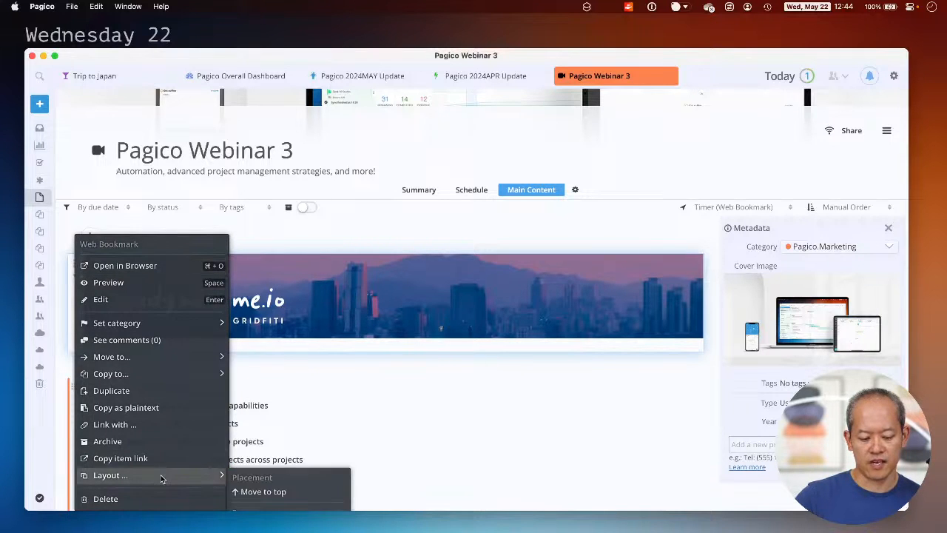
left_click(280, 461)
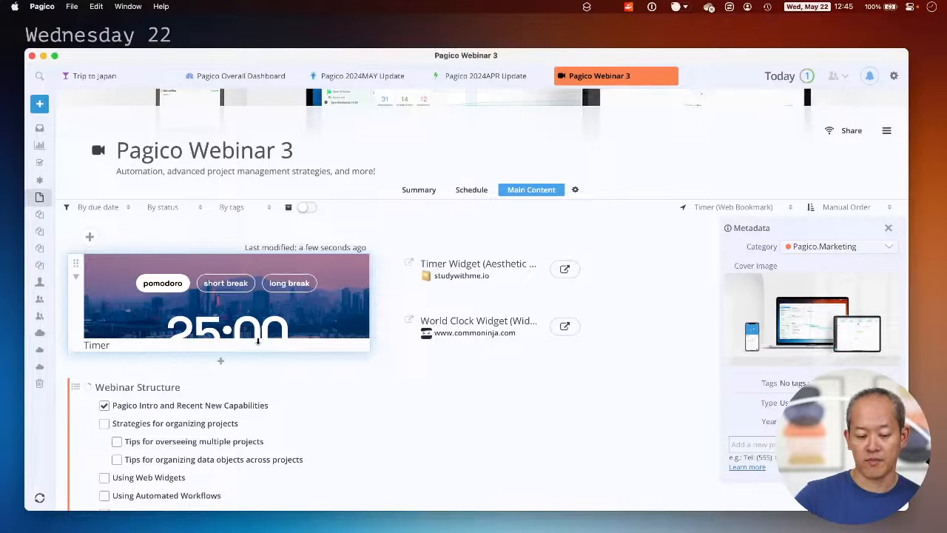
left_click_drag(258, 343, 249, 423)
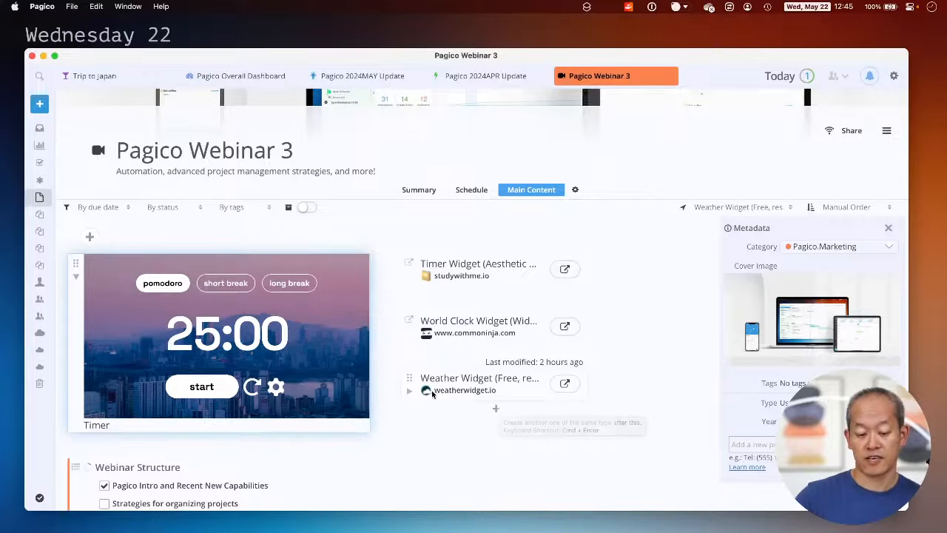
Reload the main content by way of the Summary view, and test the embedded timer by starting and pausing it
left_click(419, 189)
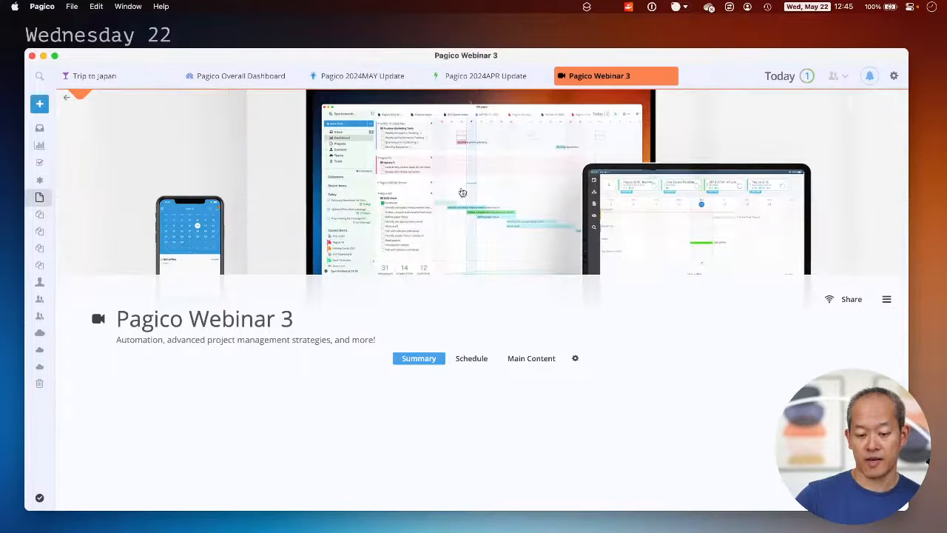
left_click(527, 358)
scroll(520, 365, "down", 1)
scroll(520, 364, "down", 3)
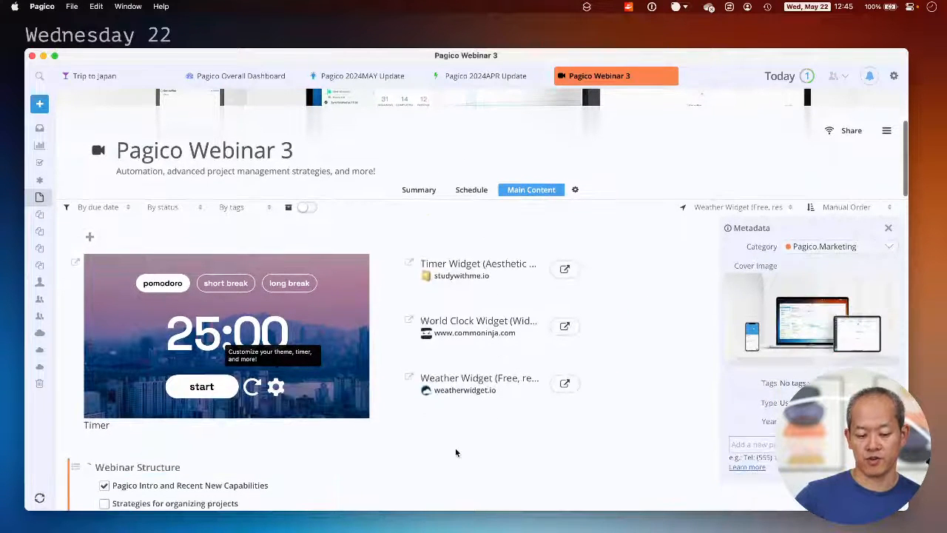
left_click(210, 391)
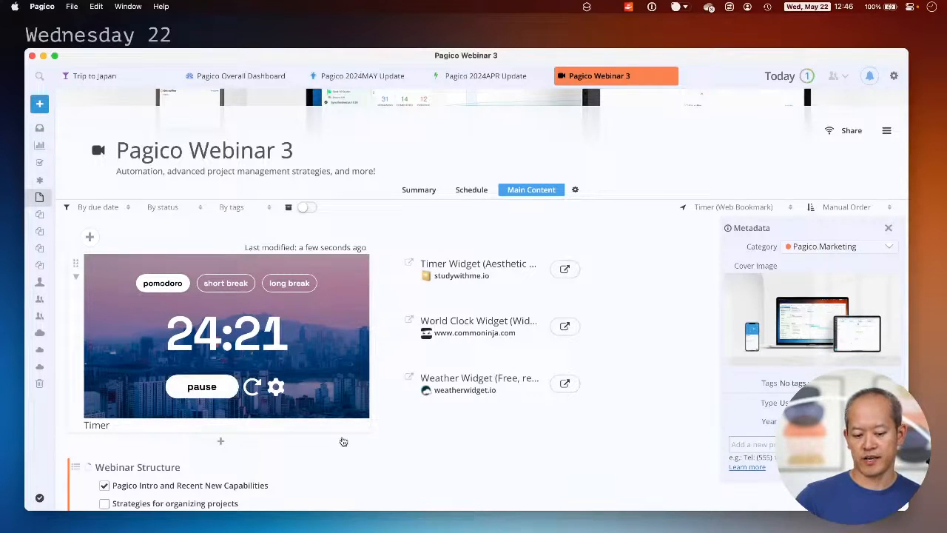
left_click(201, 386)
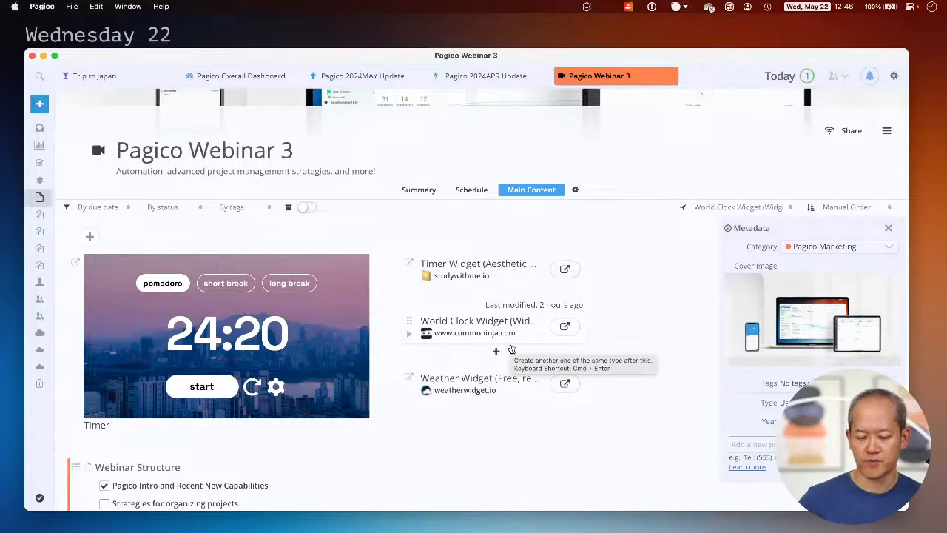
Open the World Clock Widget link in the browser, delete the Paris and Sydney clocks, and save the changes
left_click(562, 331)
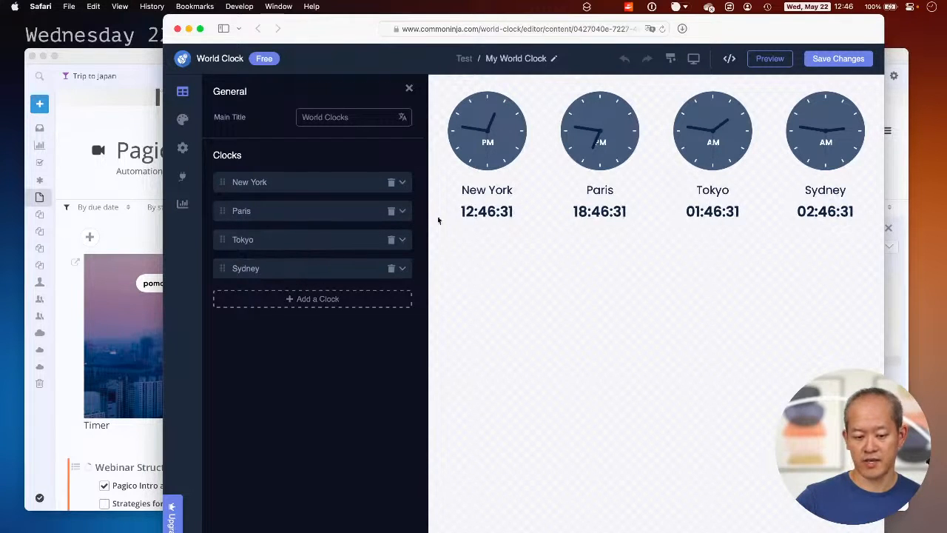
left_click(392, 210)
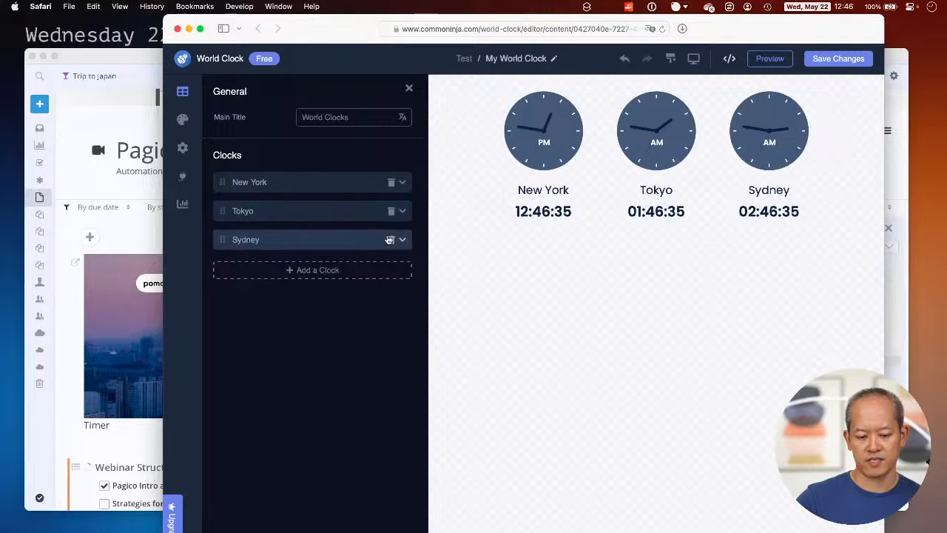
left_click(391, 238)
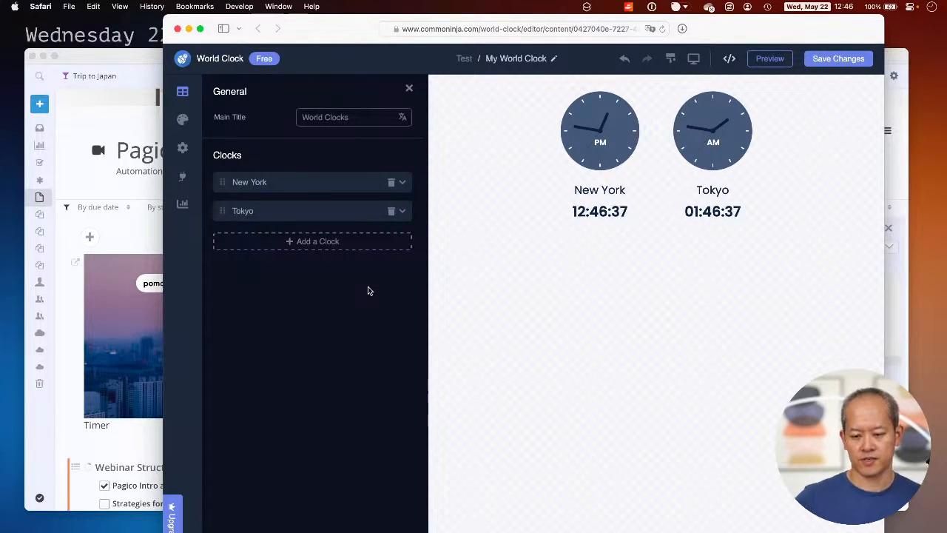
left_click(837, 65)
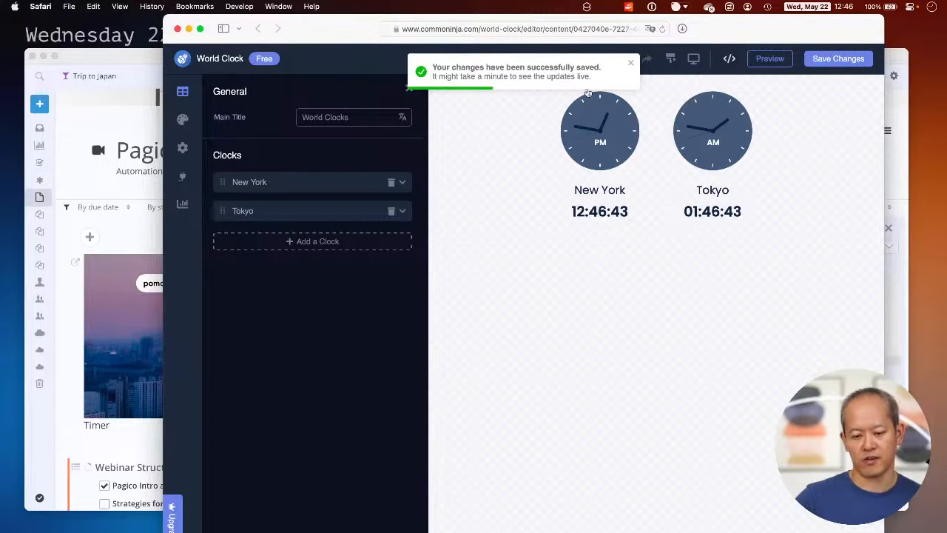
left_click(631, 62)
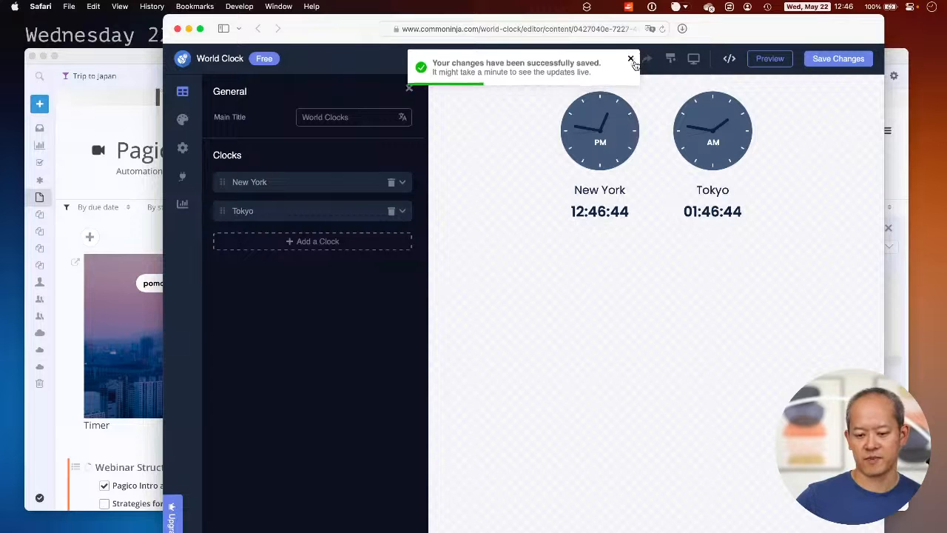
Get the World Clock widget's embed code for websites, copy the Standard version, and close the embed dialog
left_click(729, 61)
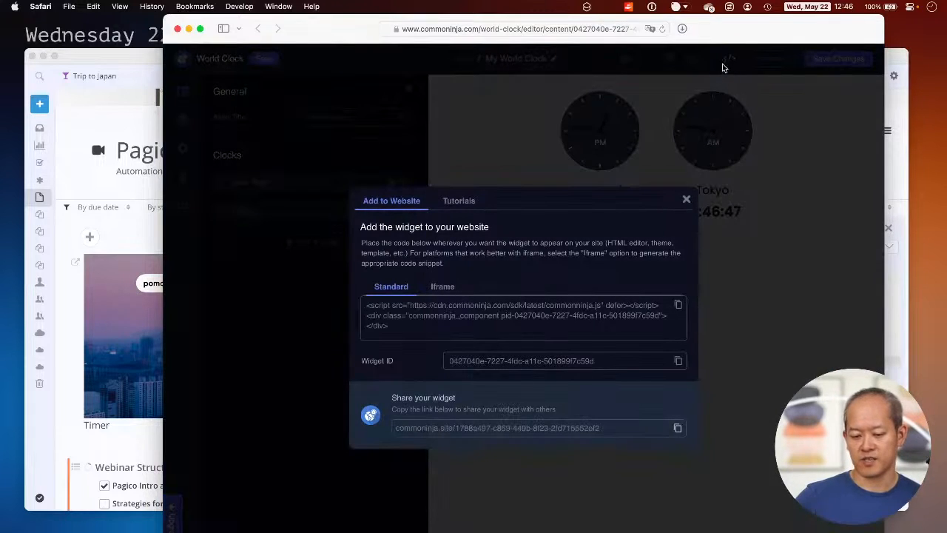
left_click(425, 329)
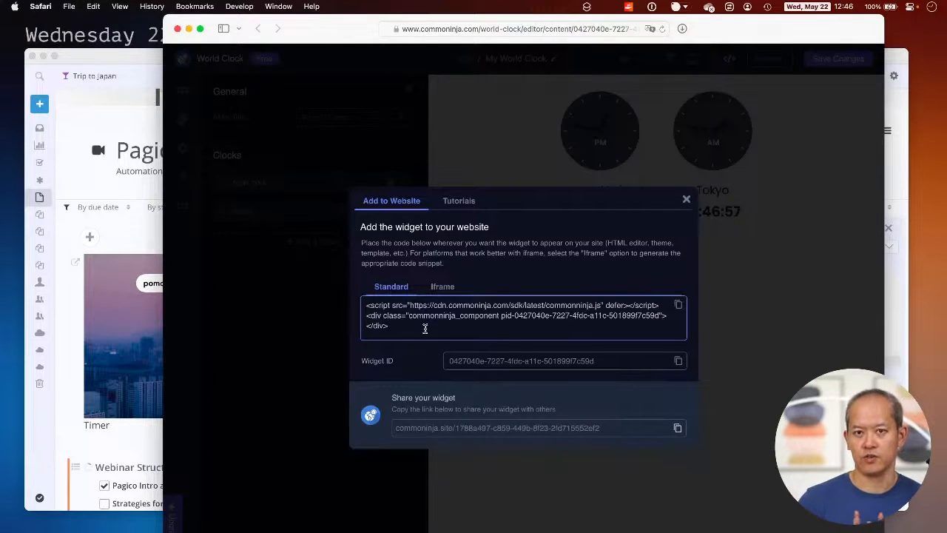
left_click_drag(424, 328, 358, 302)
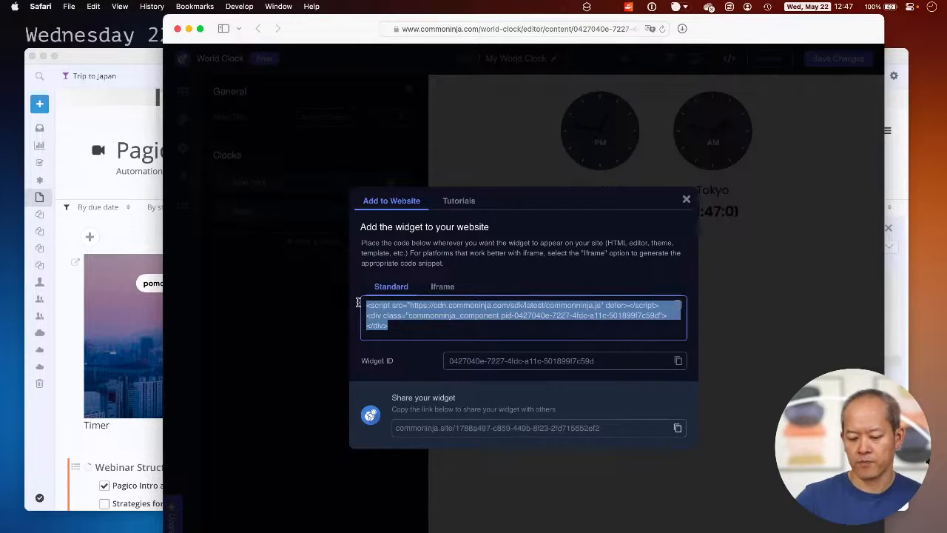
left_click(678, 305)
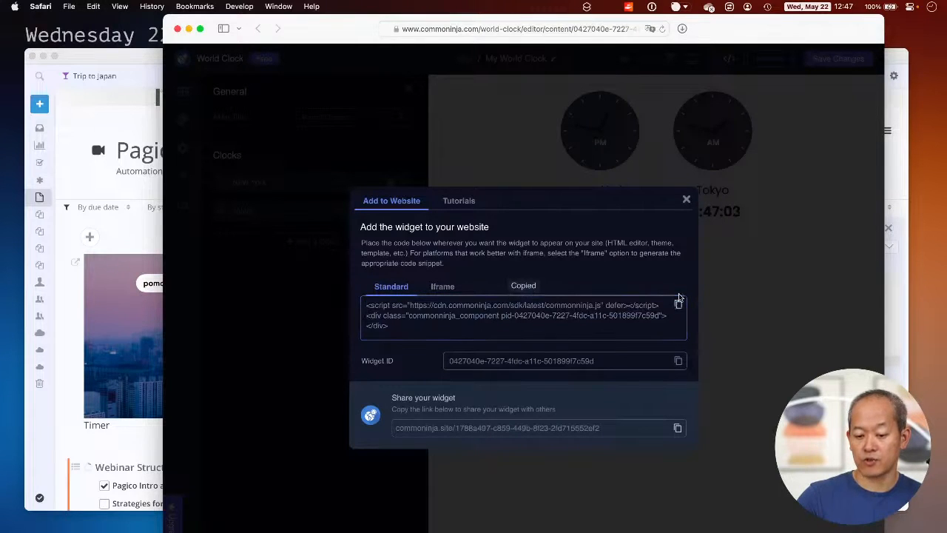
left_click(686, 198)
Switch to Pagico and add a web link at the start of the project, rendered as a widget from the copied World Clock HTML code
left_click(129, 327)
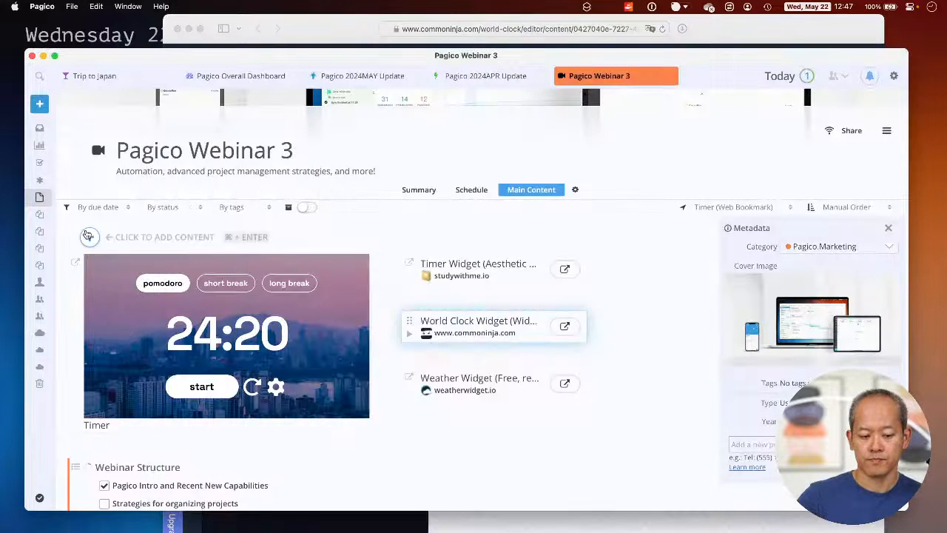
left_click(89, 236)
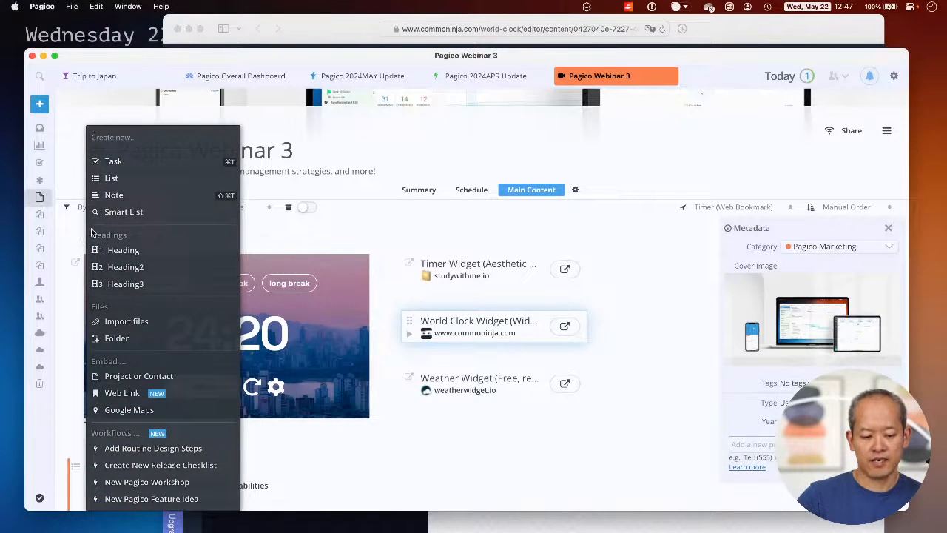
left_click(122, 393)
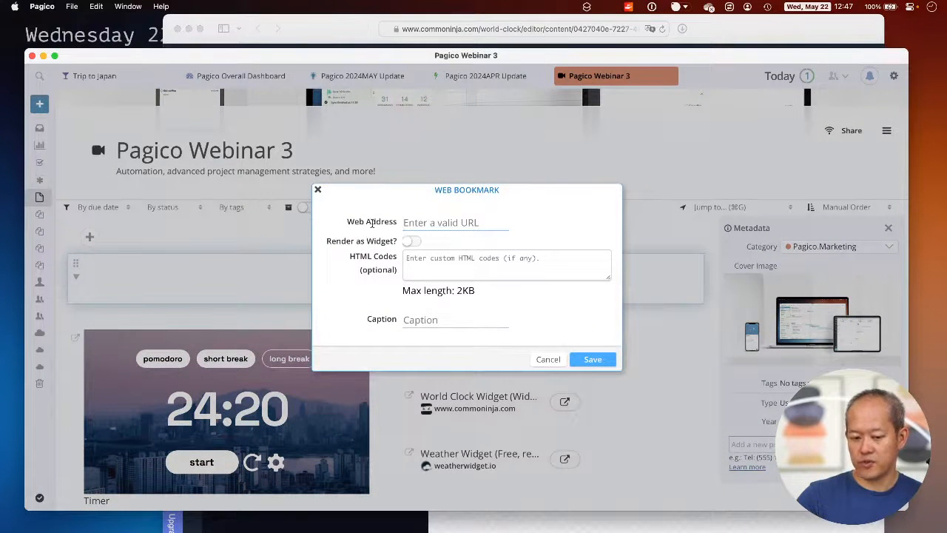
left_click(411, 240)
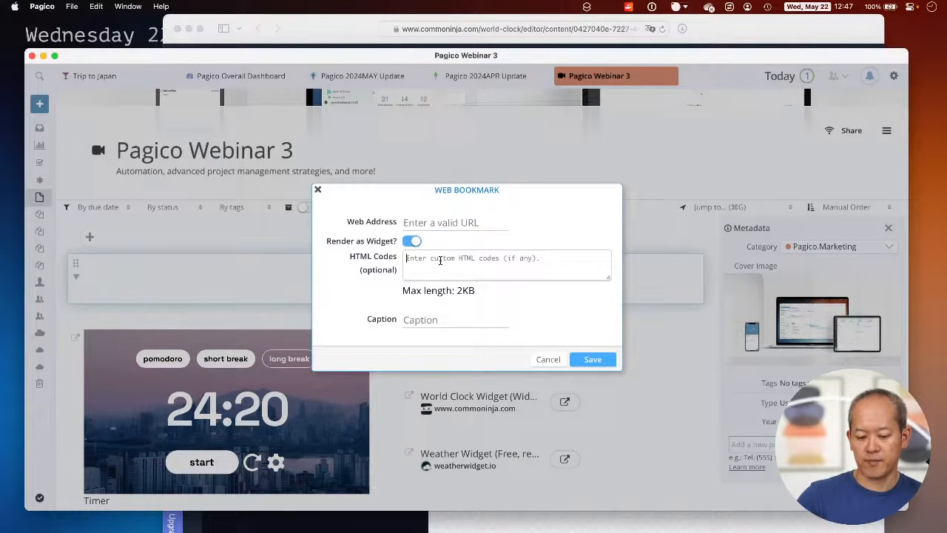
key("super+v")
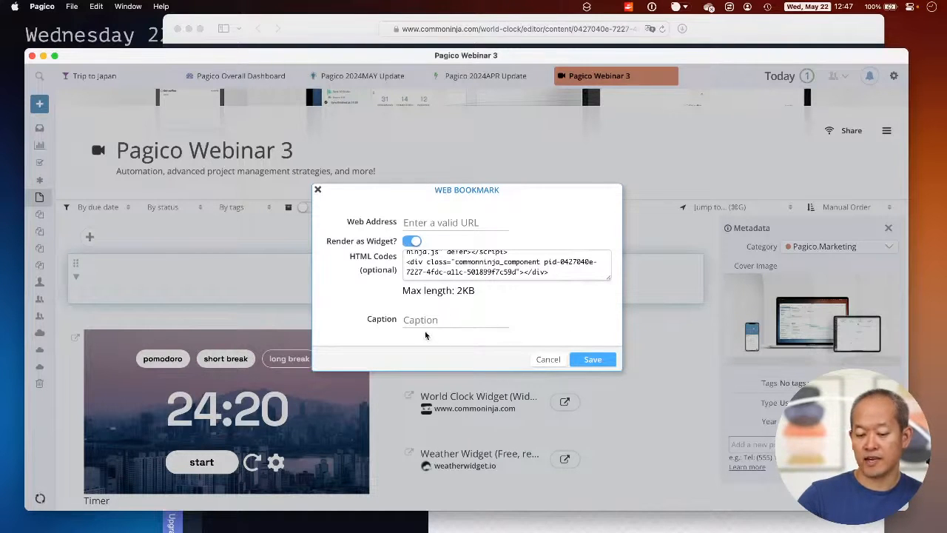
left_click(592, 360)
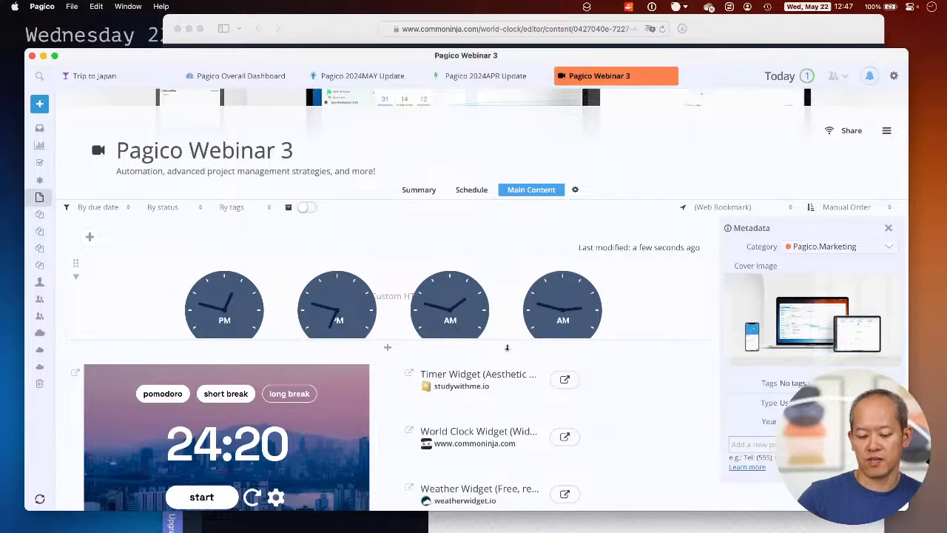
Enlarge the world clock widget's height to fit the city names and times, and close the World Clock editor's browser window
left_click_drag(507, 347, 505, 407)
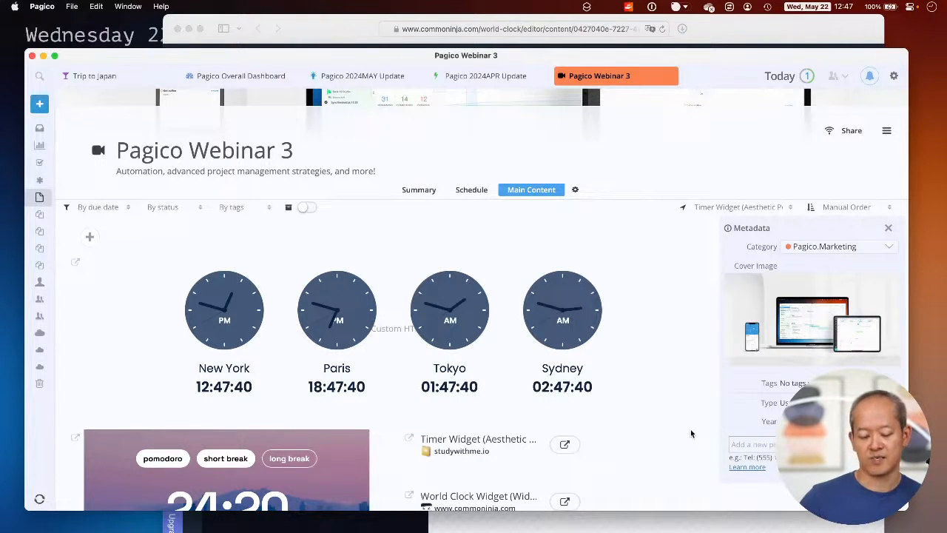
left_click(329, 37)
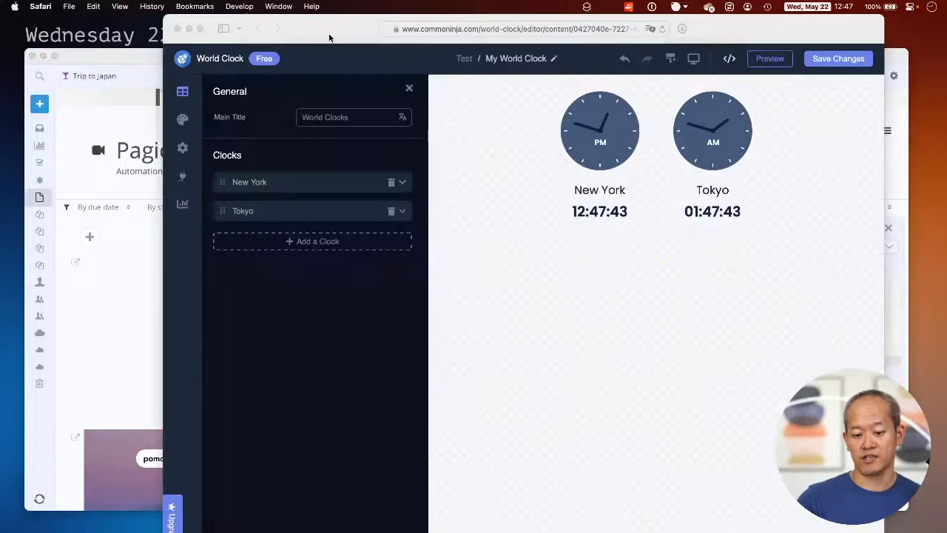
left_click(177, 29)
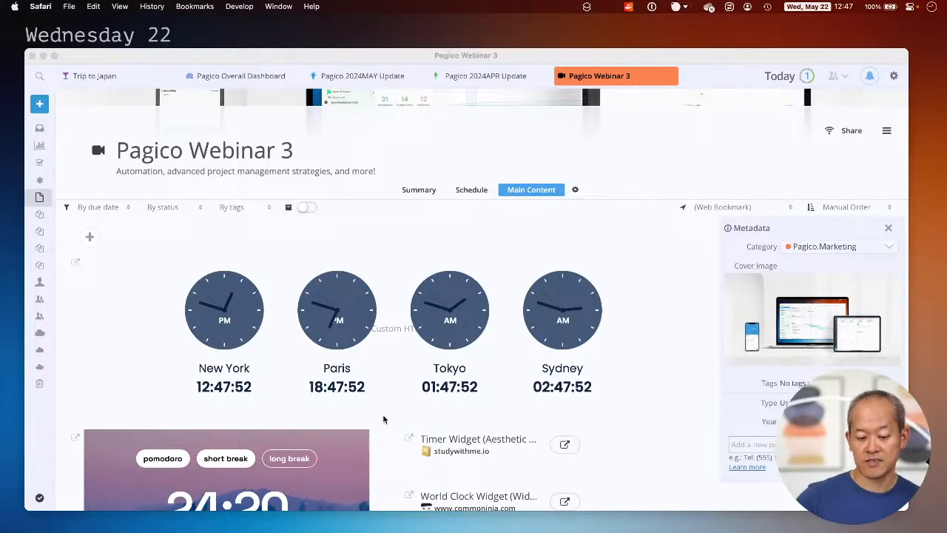
Open the Weather Widget link in the browser, copy the embed code for the New York weather, and close the browser window
scroll(435, 437, "down", 3)
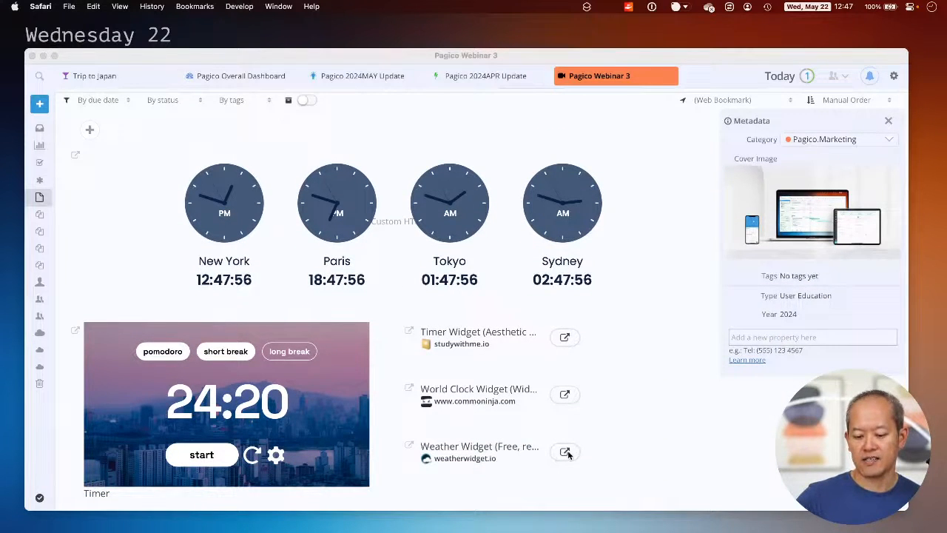
left_click(595, 452)
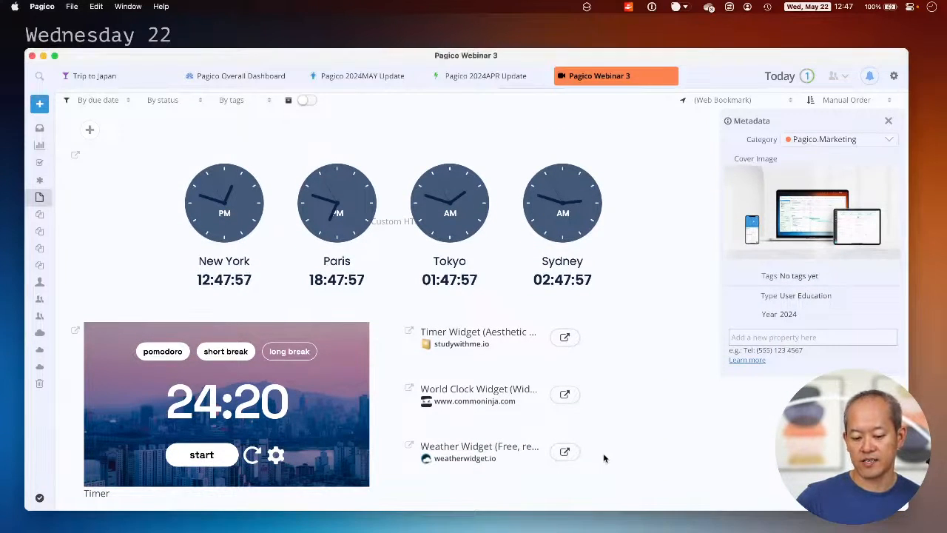
left_click(564, 451)
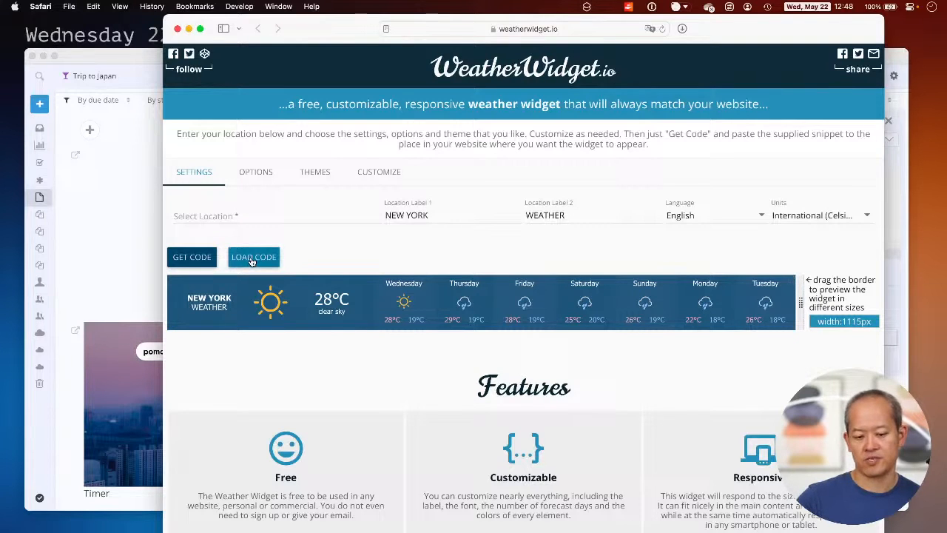
left_click(196, 257)
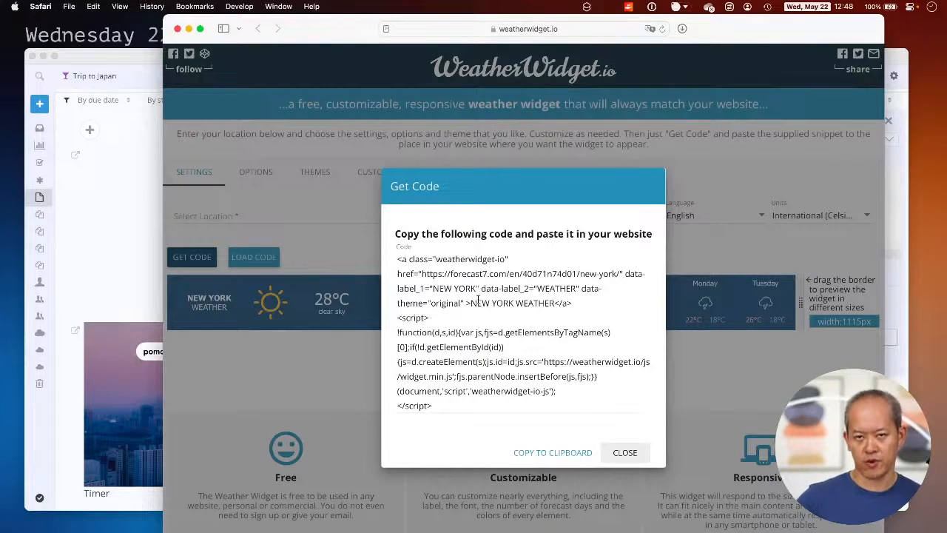
left_click(554, 452)
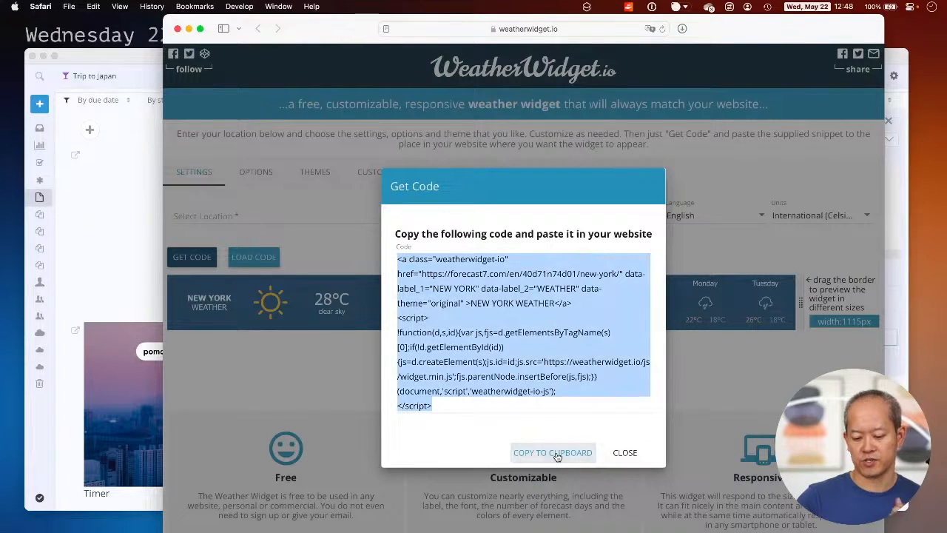
left_click(625, 453)
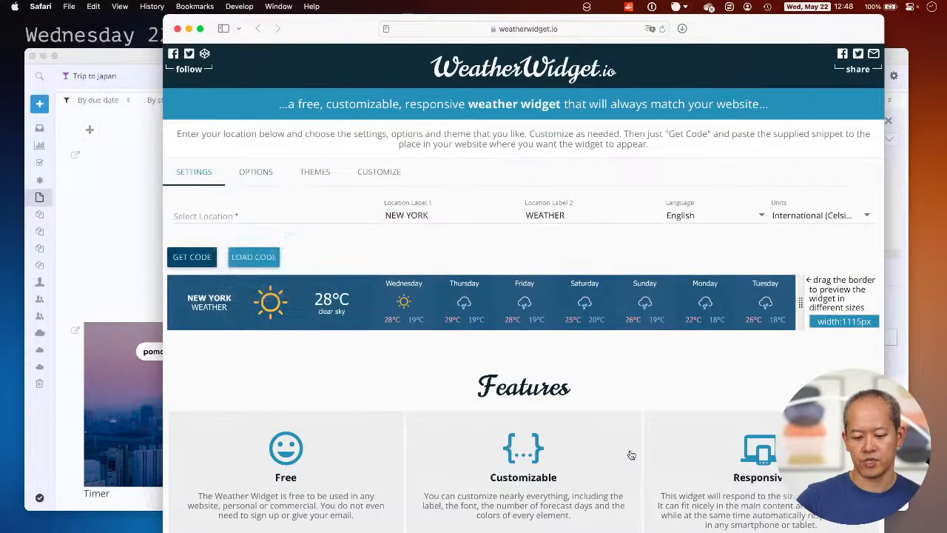
left_click(178, 30)
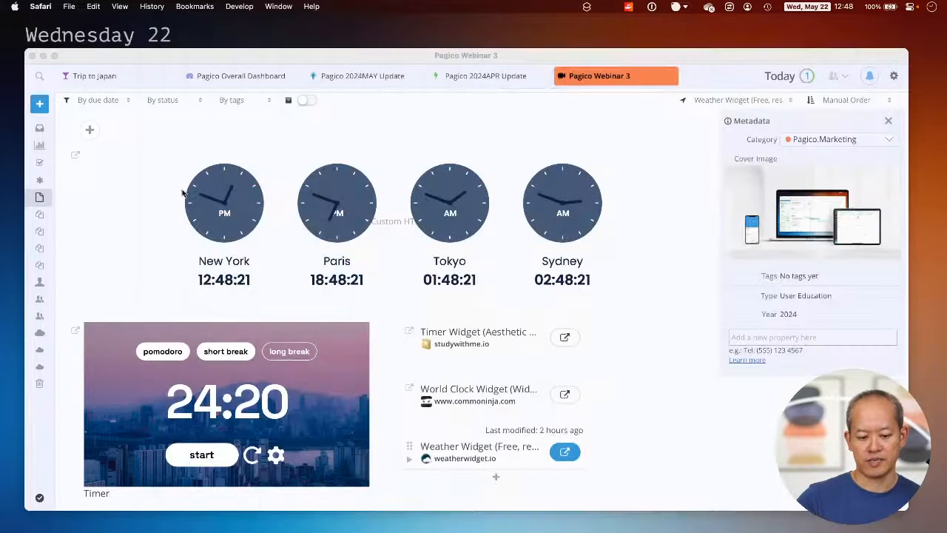
Add a web link above the world clock in the project, rendered as a widget from the copied weather HTML code
left_click(89, 131)
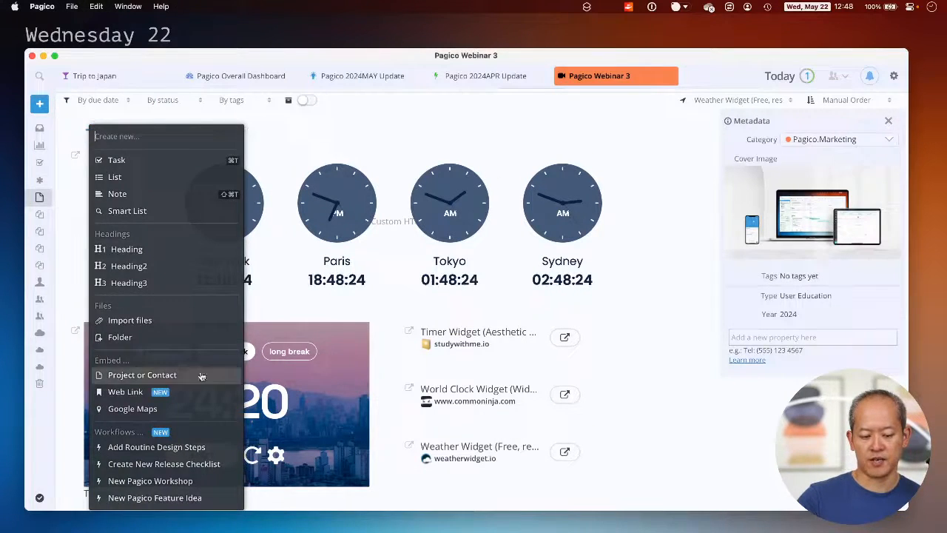
left_click(178, 391)
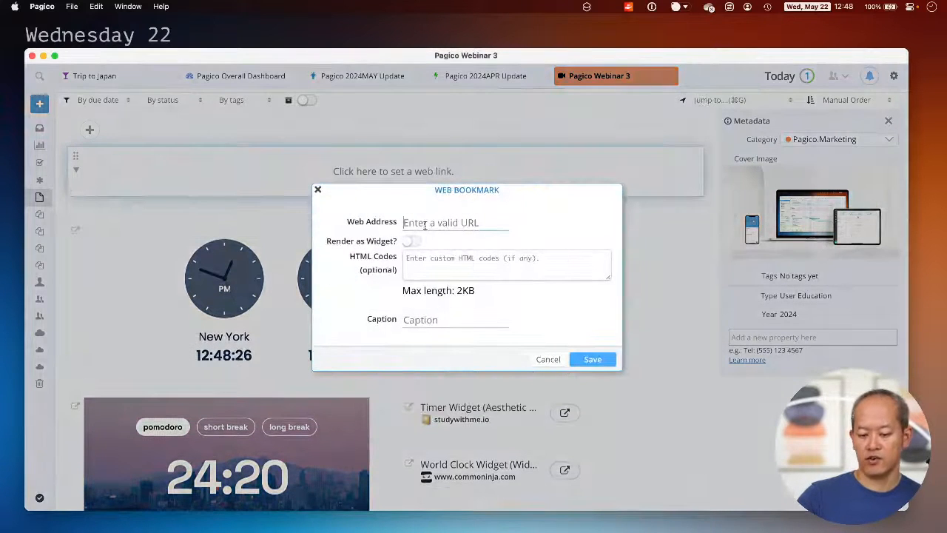
left_click(412, 241)
left_click(419, 262)
key("super+v")
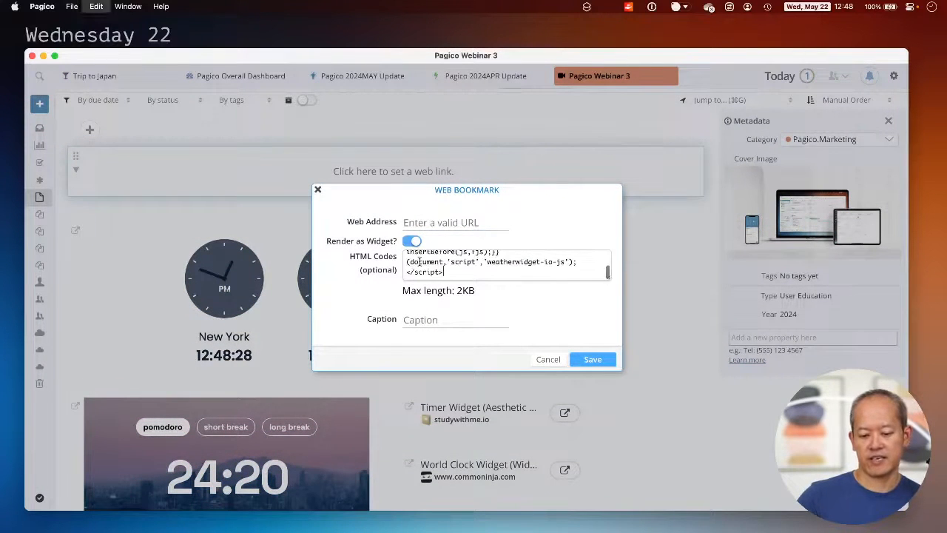
left_click(594, 359)
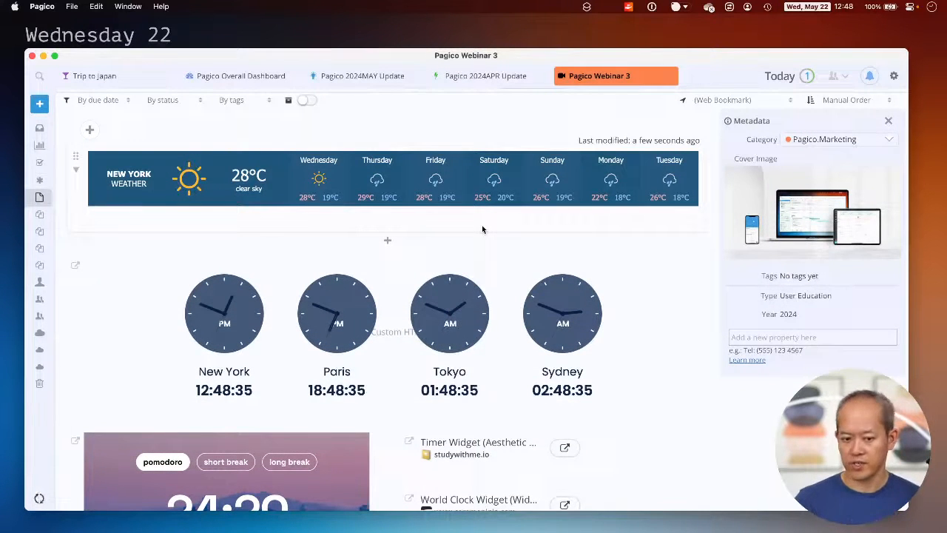
Set the weather widget's layout to Half-Width and enlarge its height to reveal more of the daily forecast
left_click(79, 159)
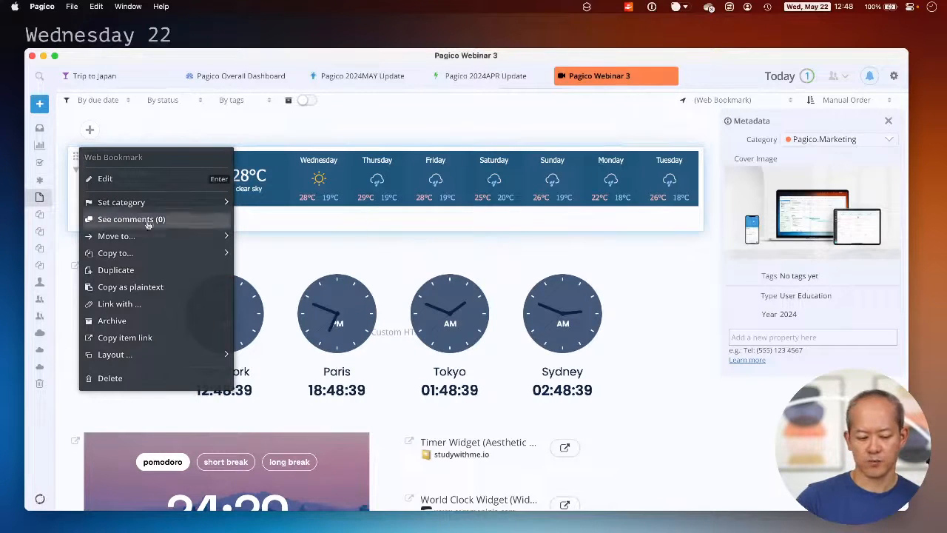
mouse_move(175, 352)
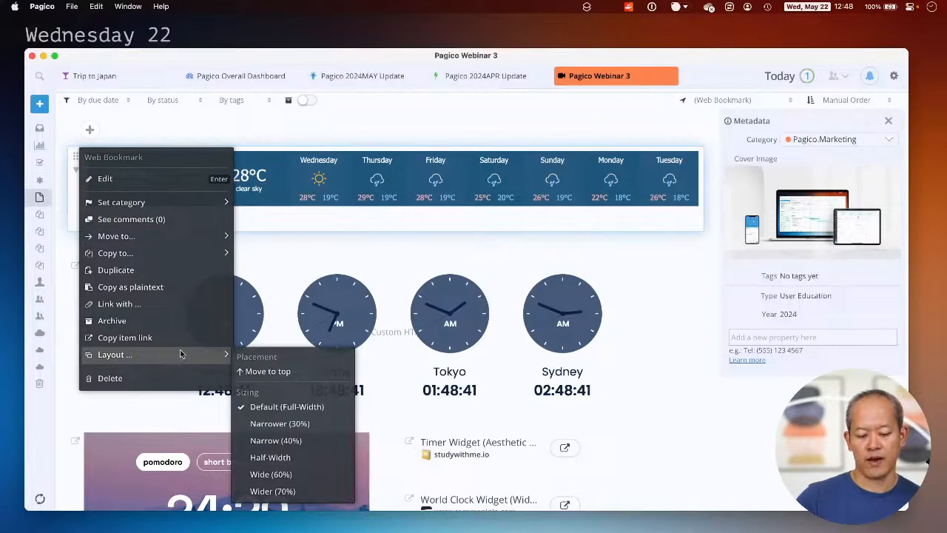
left_click(267, 458)
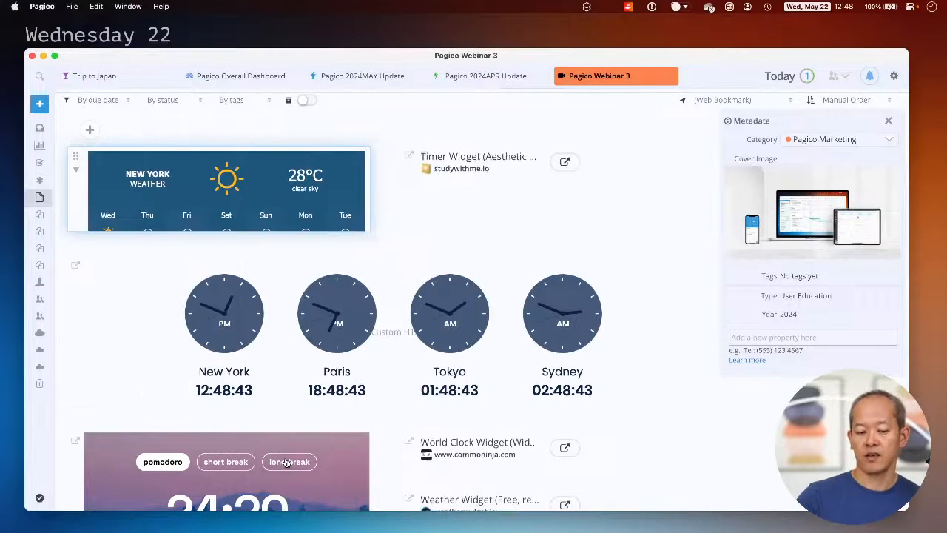
mouse_move(244, 229)
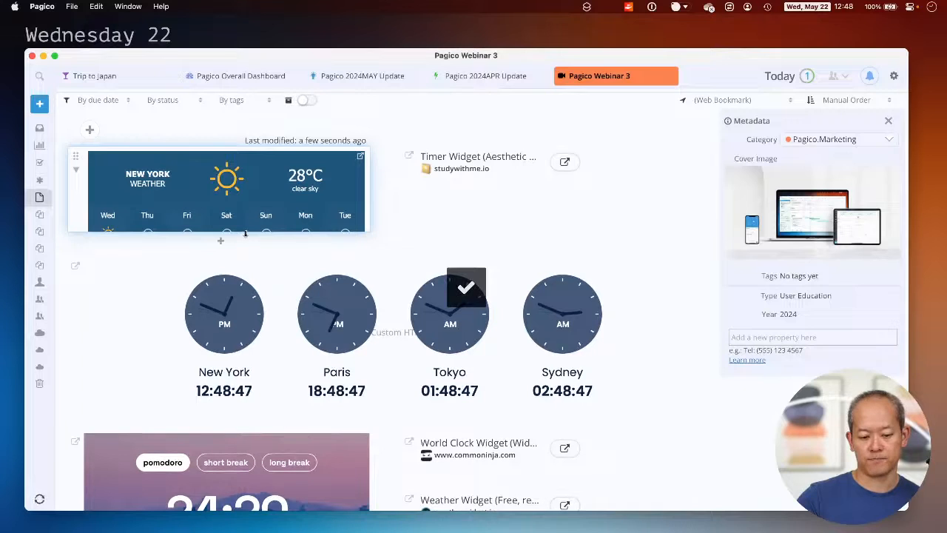
left_click_drag(245, 232, 243, 276)
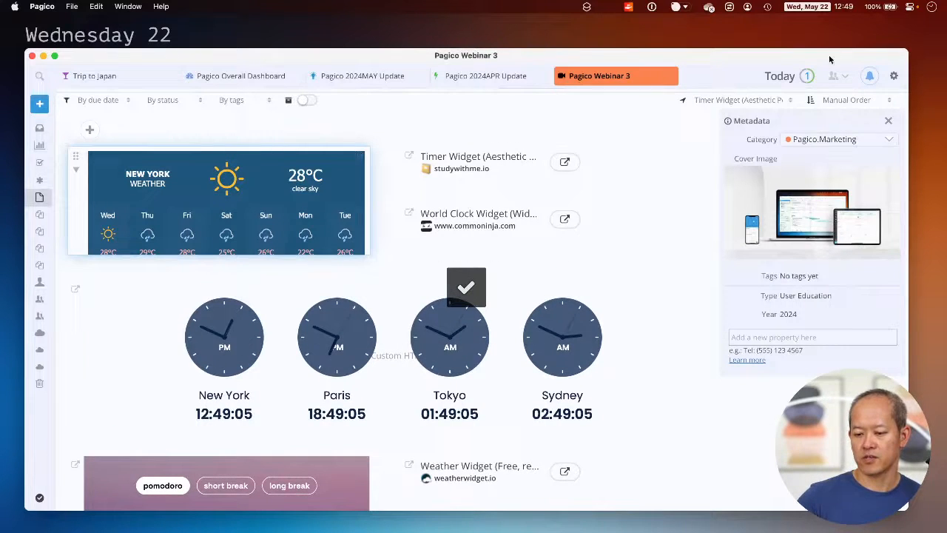
Open the database-specific settings and view the Workflows section
left_click(894, 77)
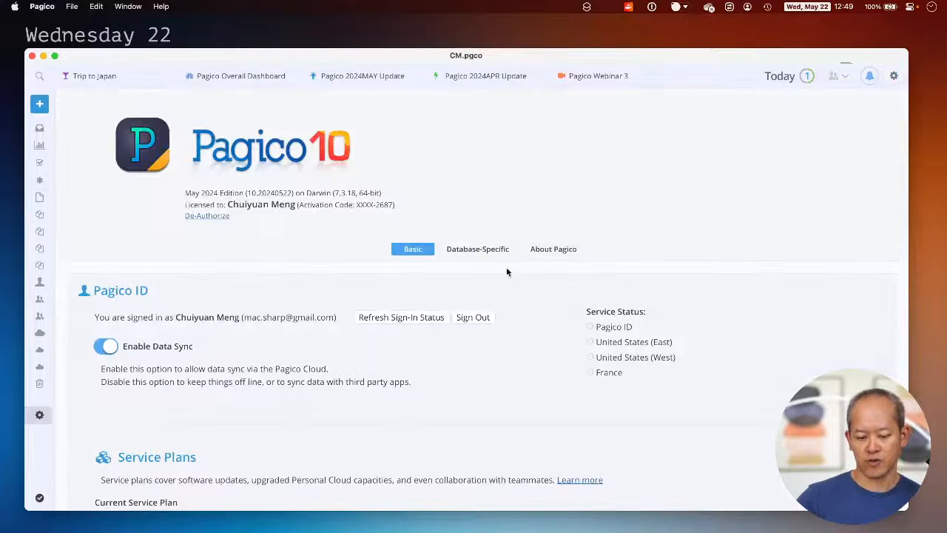
left_click(493, 250)
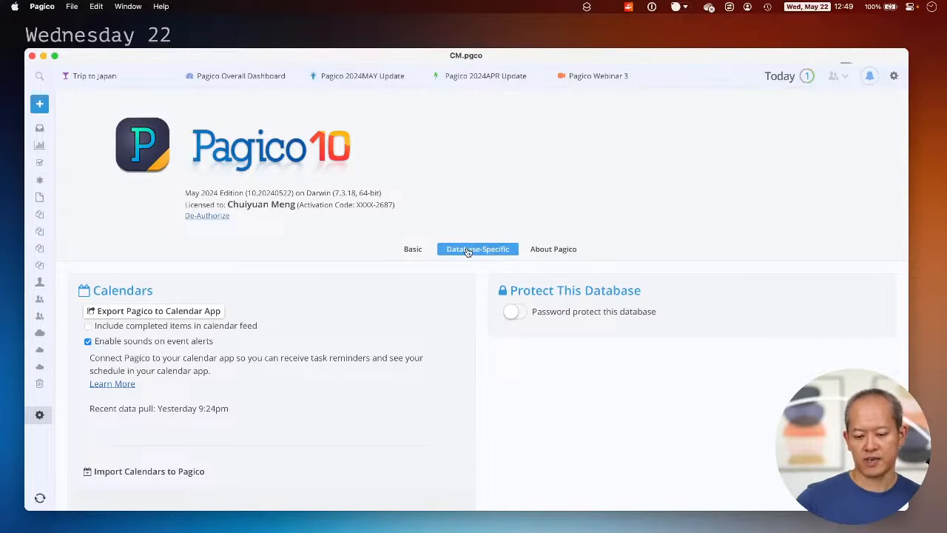
scroll(467, 251, "down", 10)
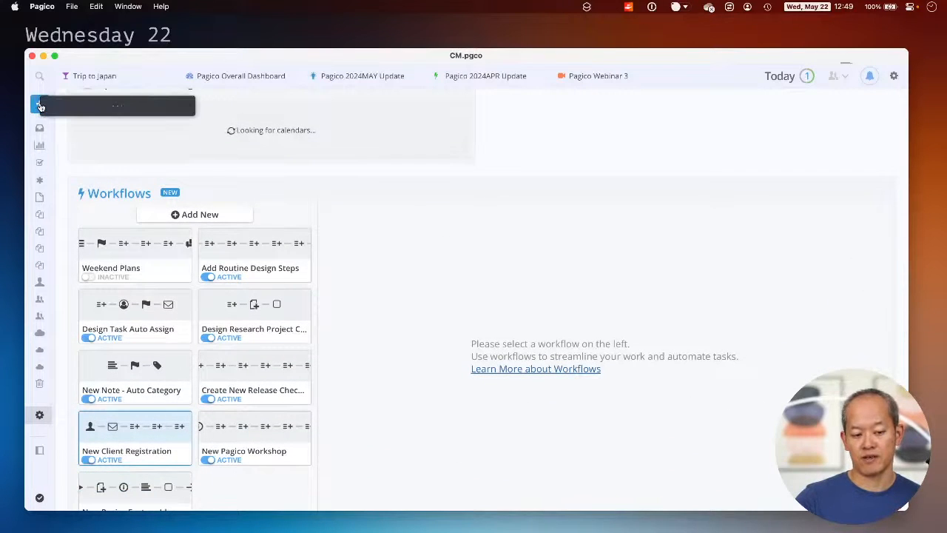
Look at the Manage Workflows entry among the creation commands, and view the Active Workflows entry in the notifications
left_click(41, 105)
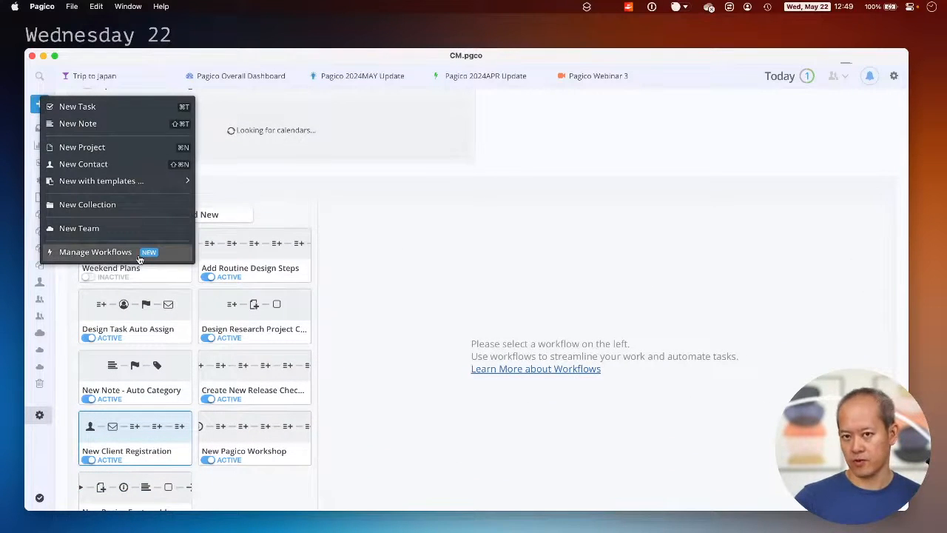
left_click(538, 286)
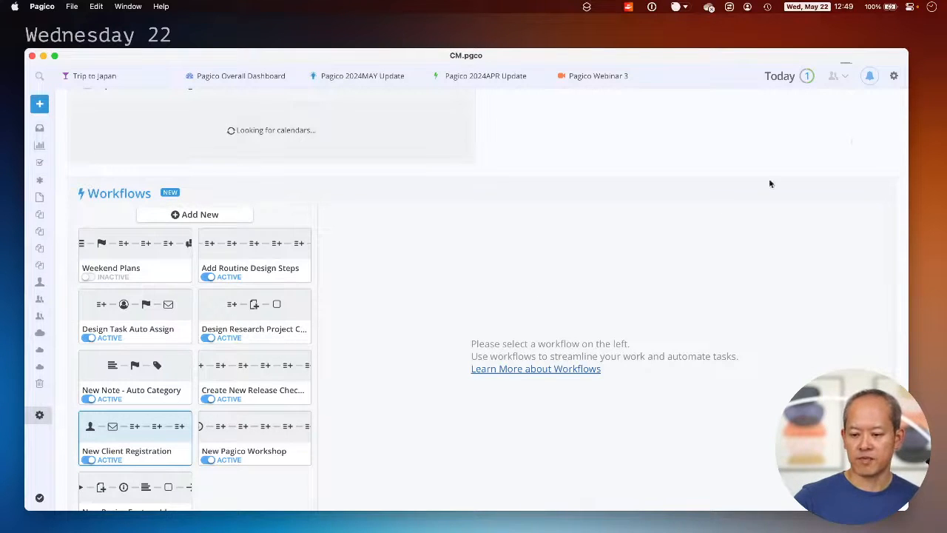
left_click(868, 82)
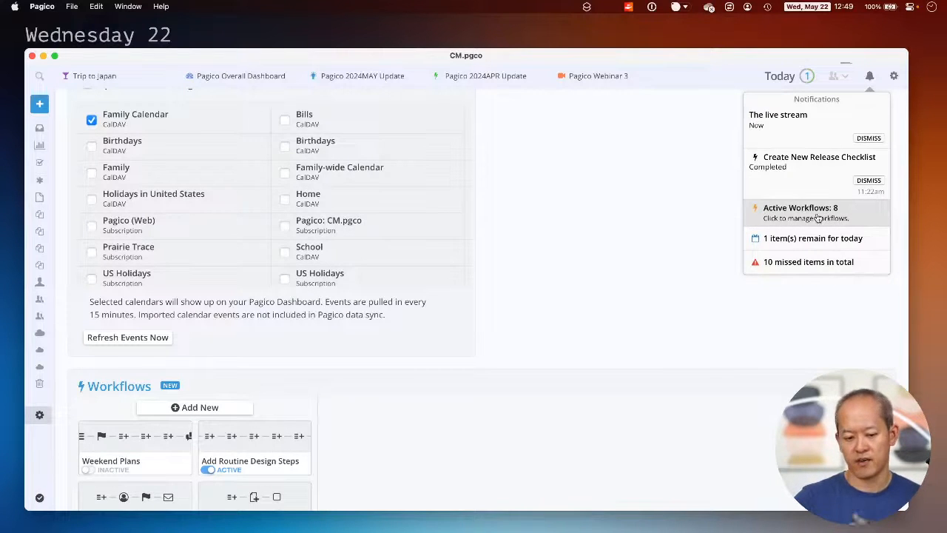
Close the notifications, look through the Workflows section's list and open the Weekend Plans workflow to view its title and status
left_click(590, 276)
scroll(494, 386, "down", 2)
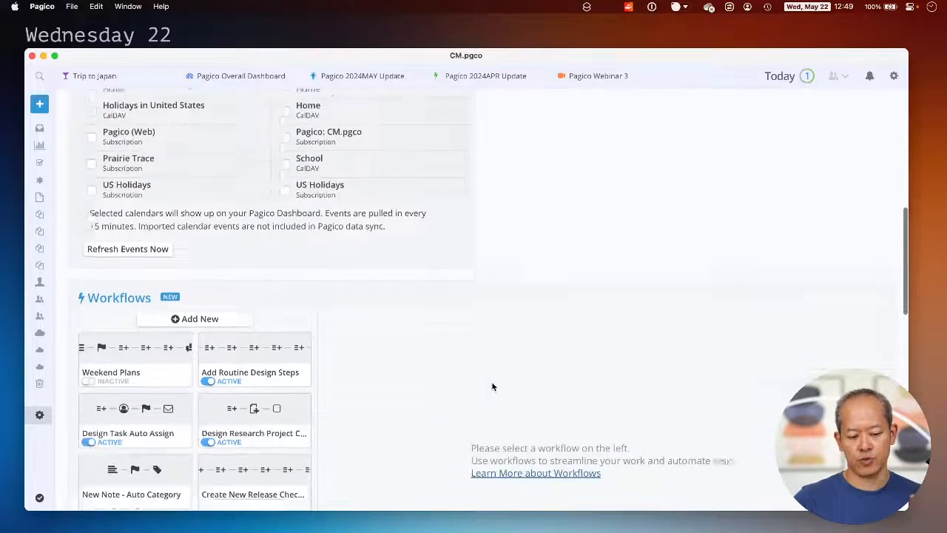
scroll(493, 387, "down", 3)
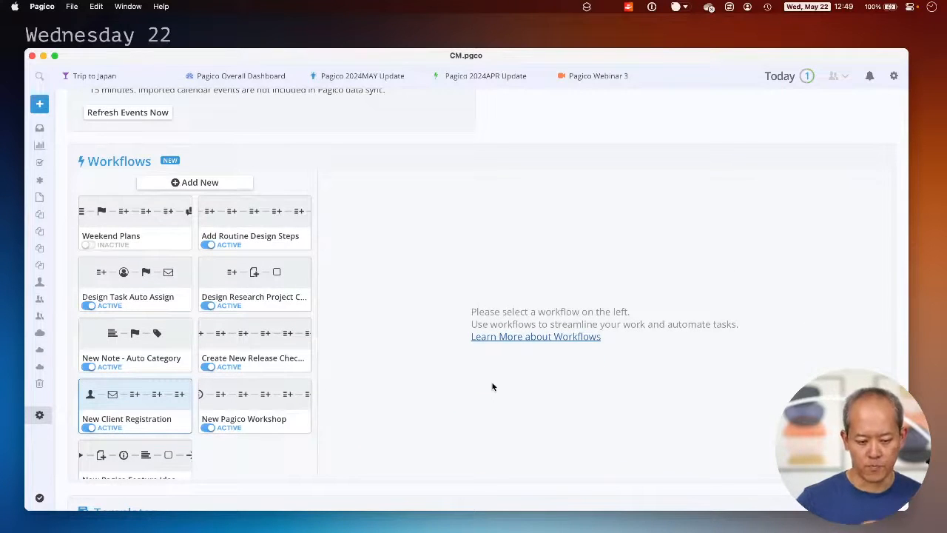
scroll(188, 385, "down", 2)
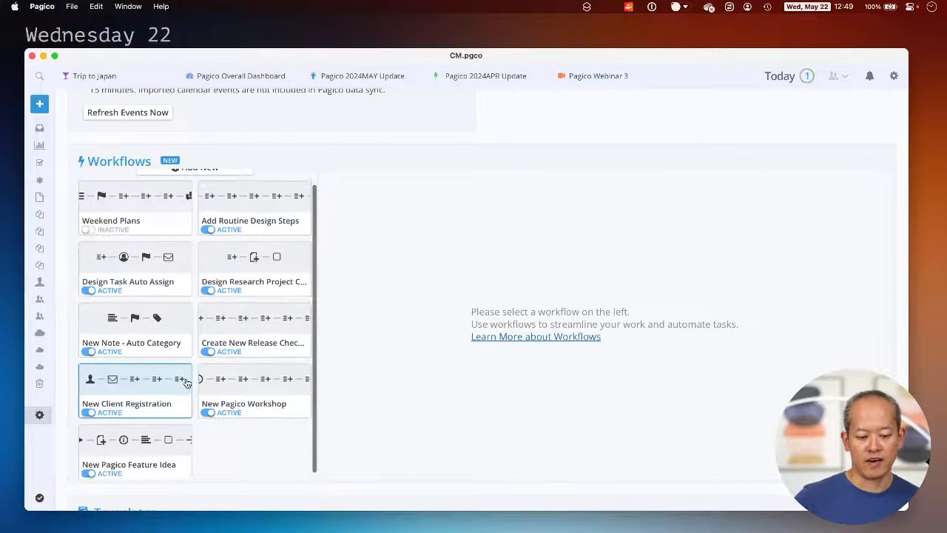
scroll(137, 386, "up", 2)
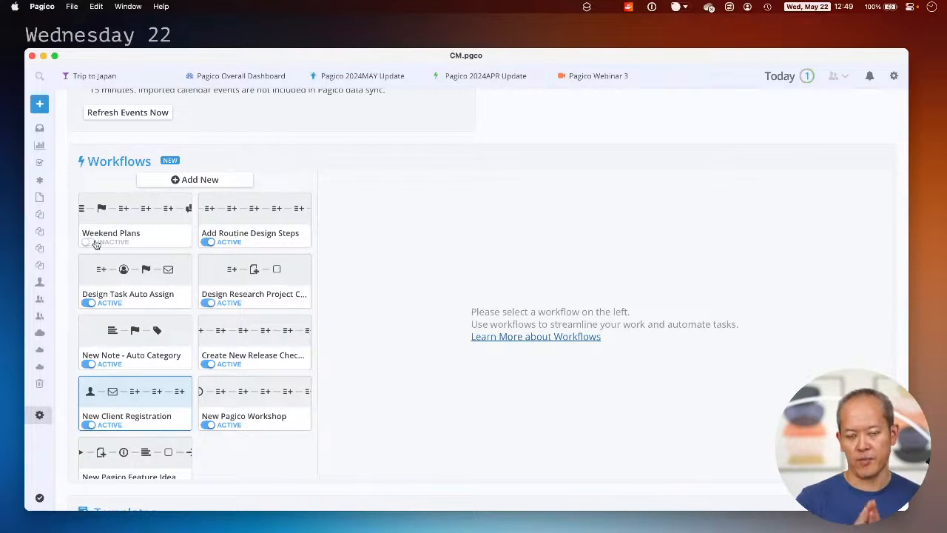
left_click(152, 232)
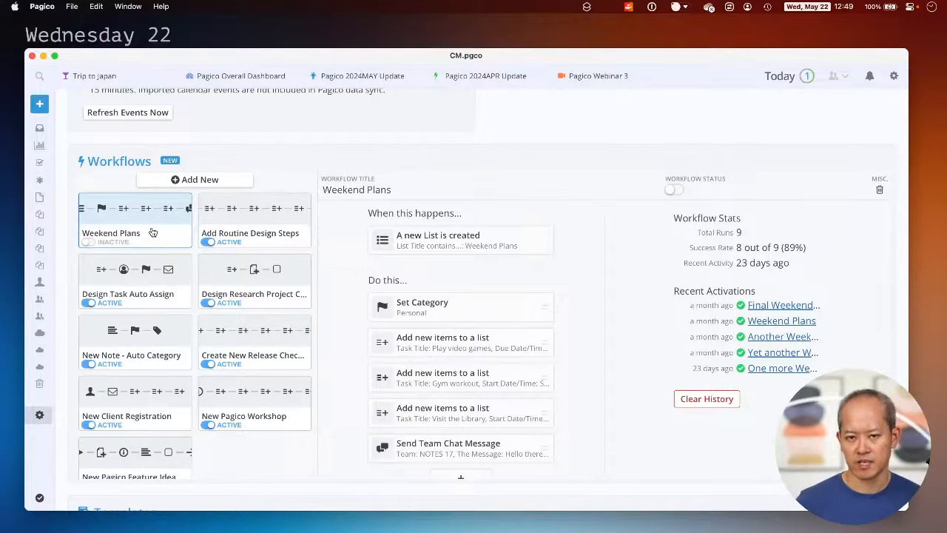
left_click(421, 196)
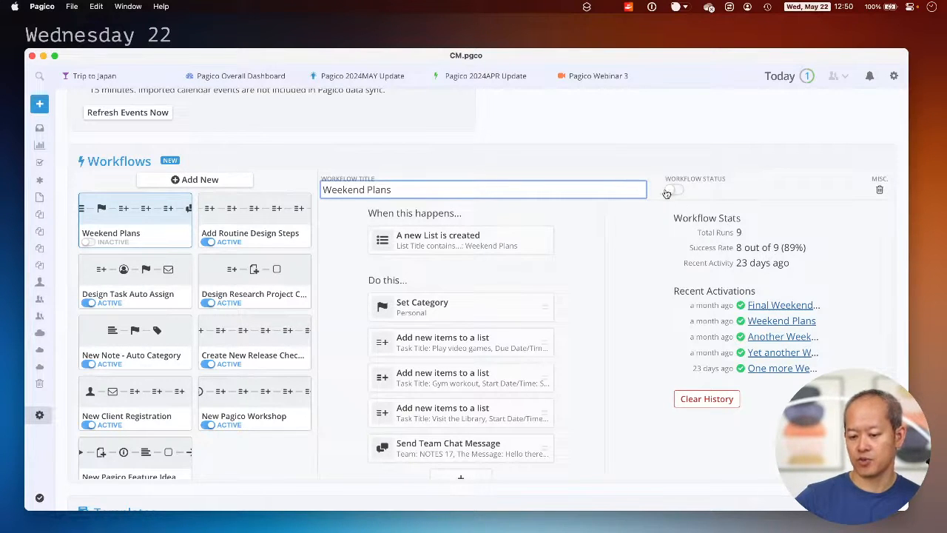
left_click(573, 232)
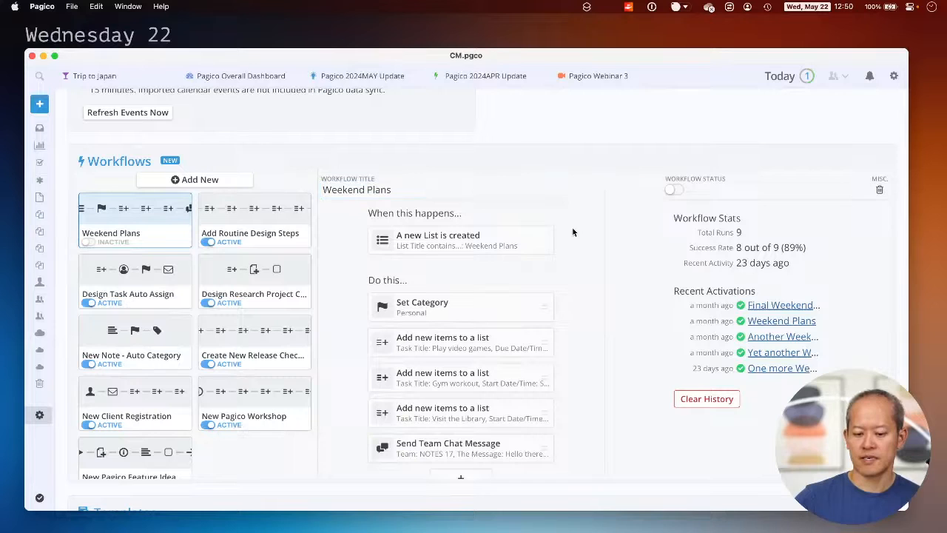
Examine the Weekend Plans trigger with its available trigger types, and the Set Category action's settings
left_click(495, 247)
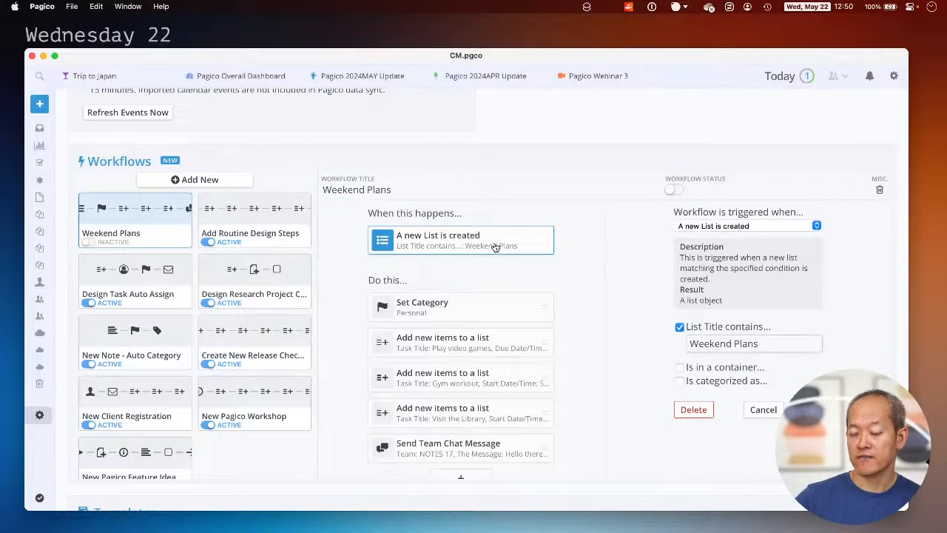
left_click(766, 225)
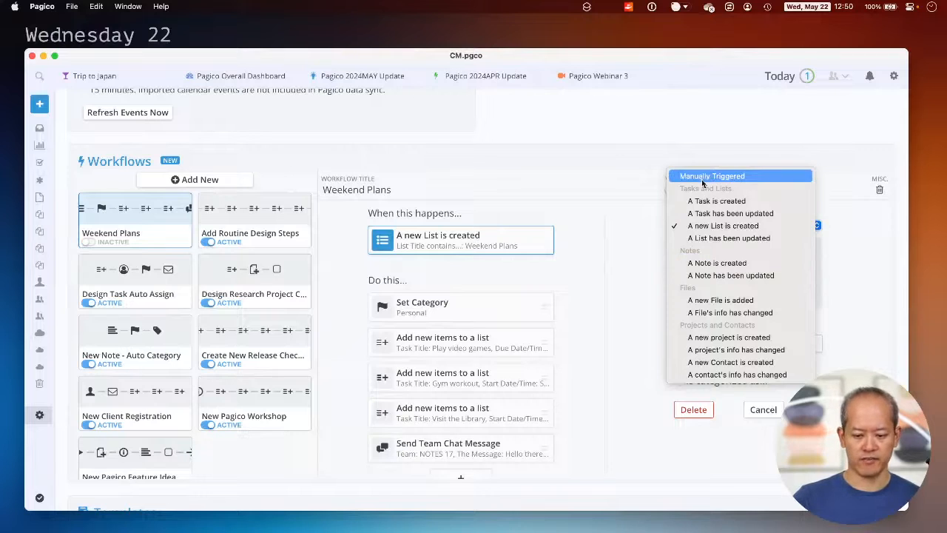
left_click(573, 293)
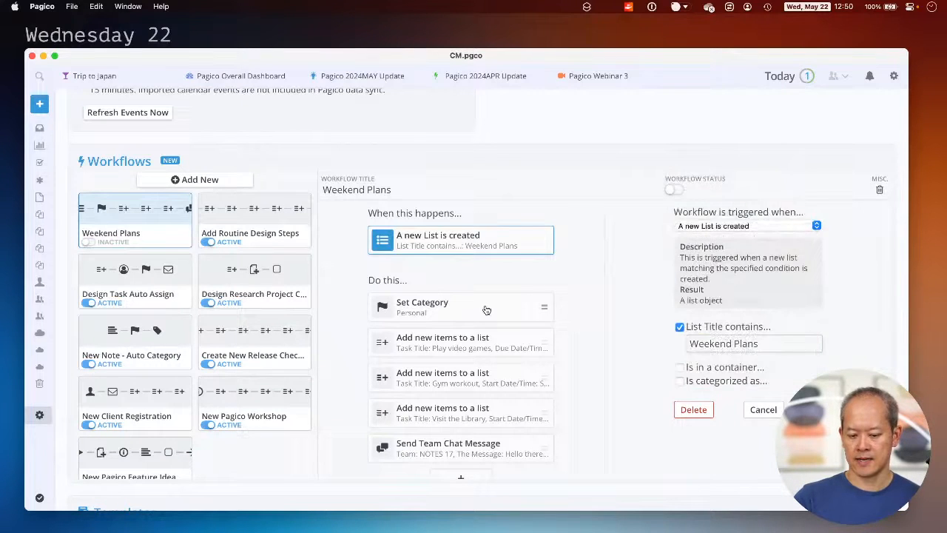
left_click(486, 309)
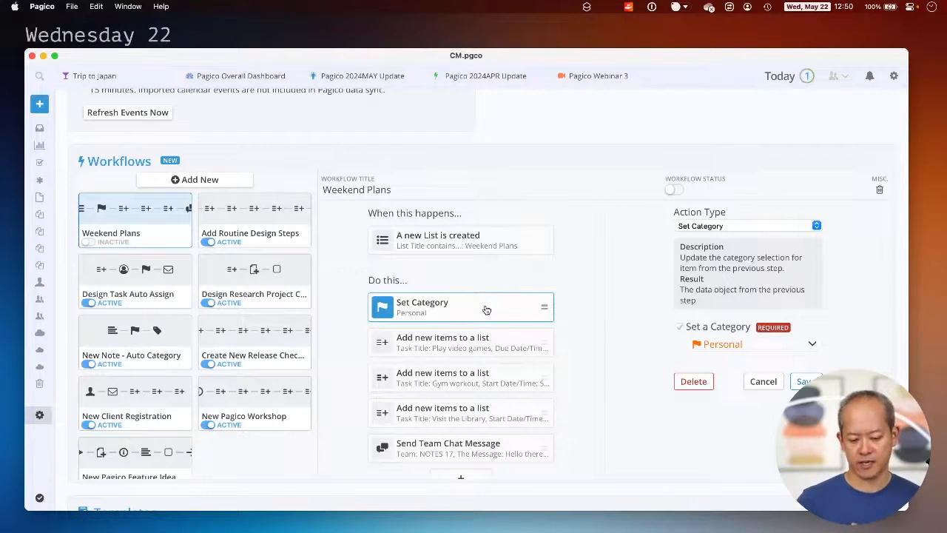
scroll(486, 309, "down", 2)
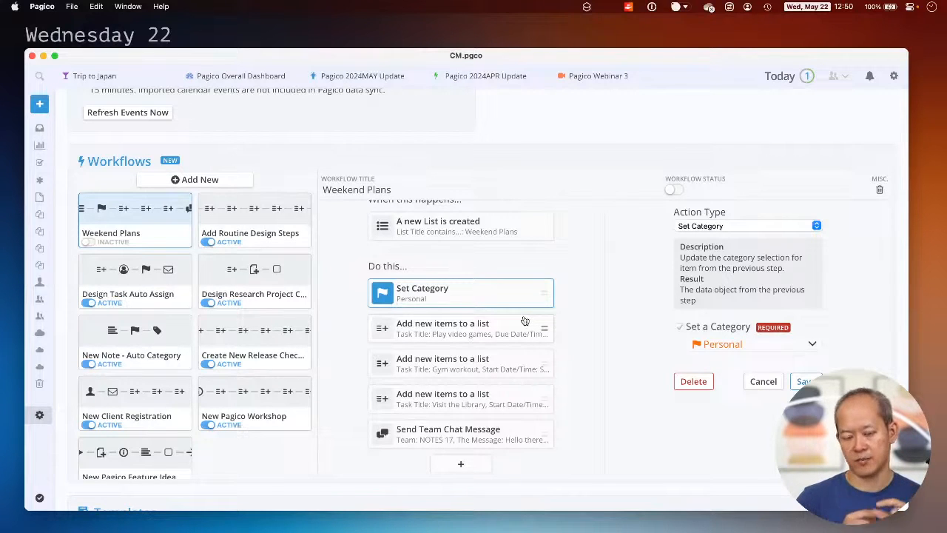
Open the Create New Release Checklist workflow and examine the list title in its Create a List action
left_click(253, 351)
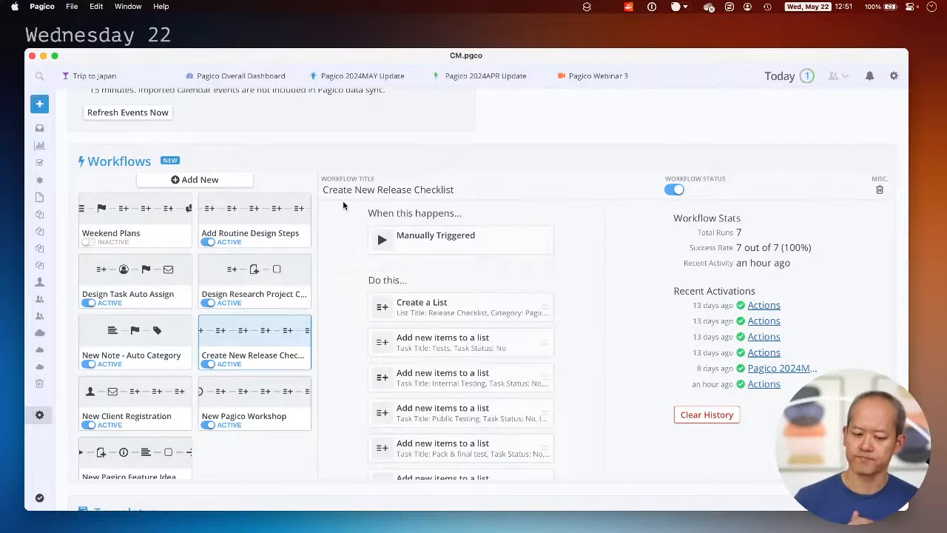
scroll(471, 269, "down", 3)
left_click(473, 268)
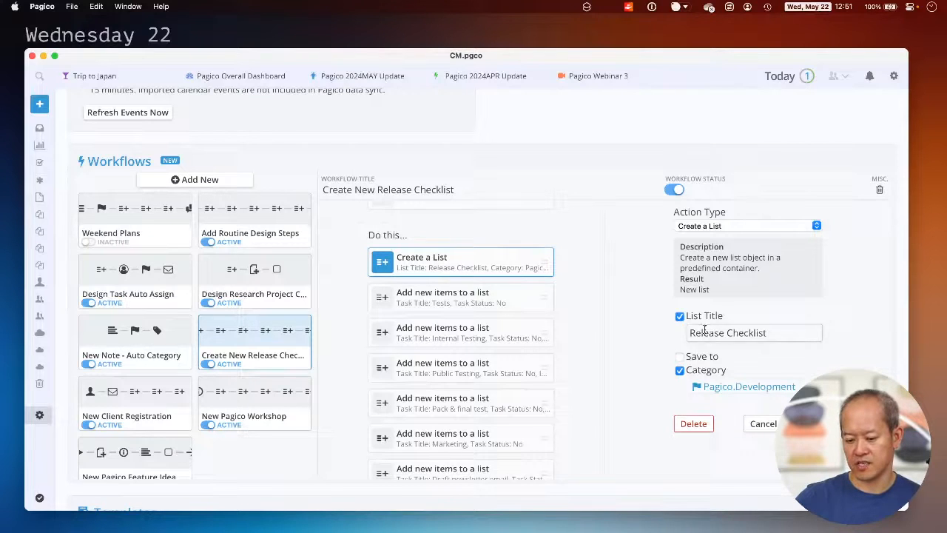
left_click_drag(702, 332, 798, 330)
left_click(799, 330)
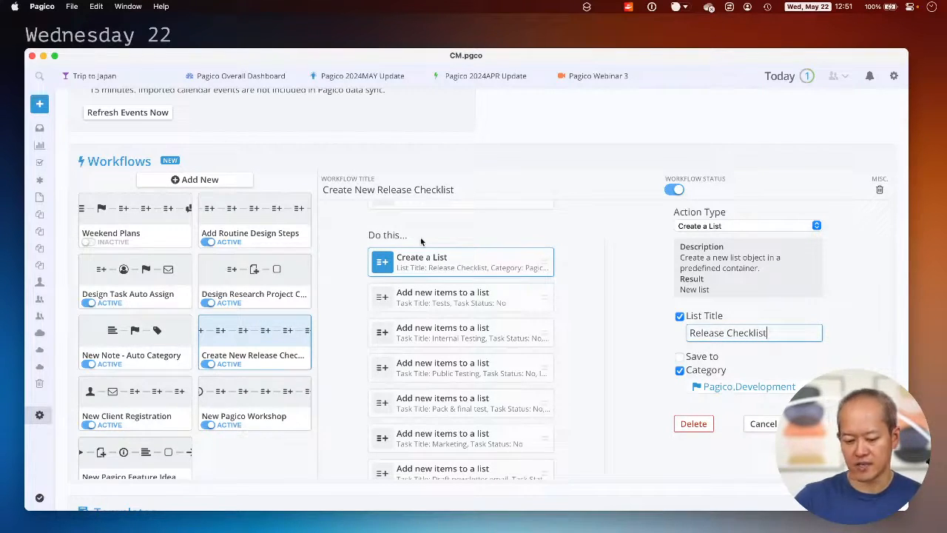
Examine the settings of the actions that add the Tests, Internal Testing, Public Testing and Pack & final test items
left_click(427, 298)
scroll(433, 316, "down", 1)
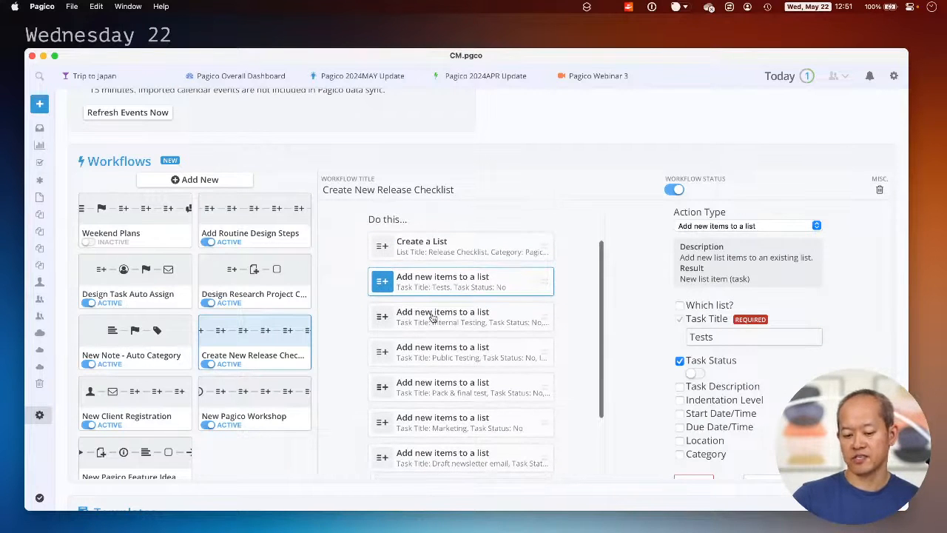
scroll(433, 316, "down", 1)
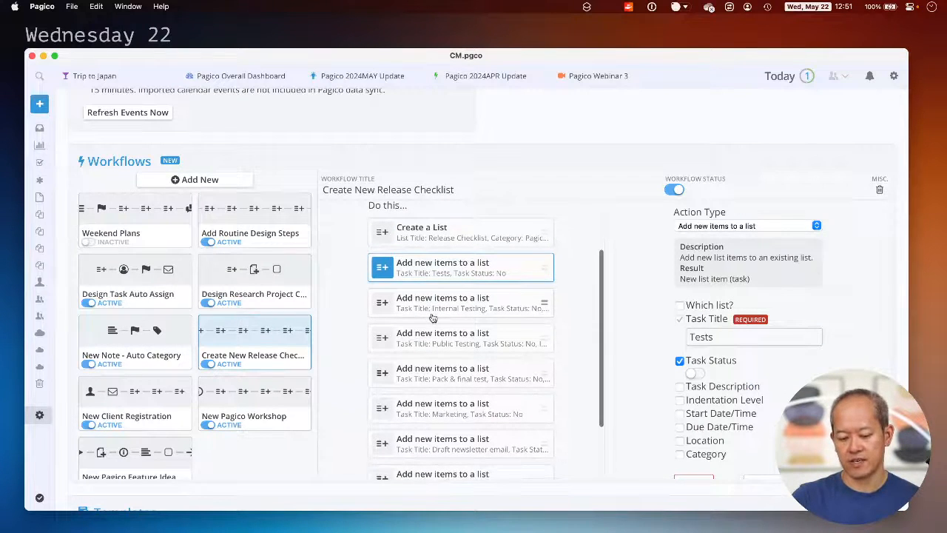
left_click(432, 311)
left_click(437, 341)
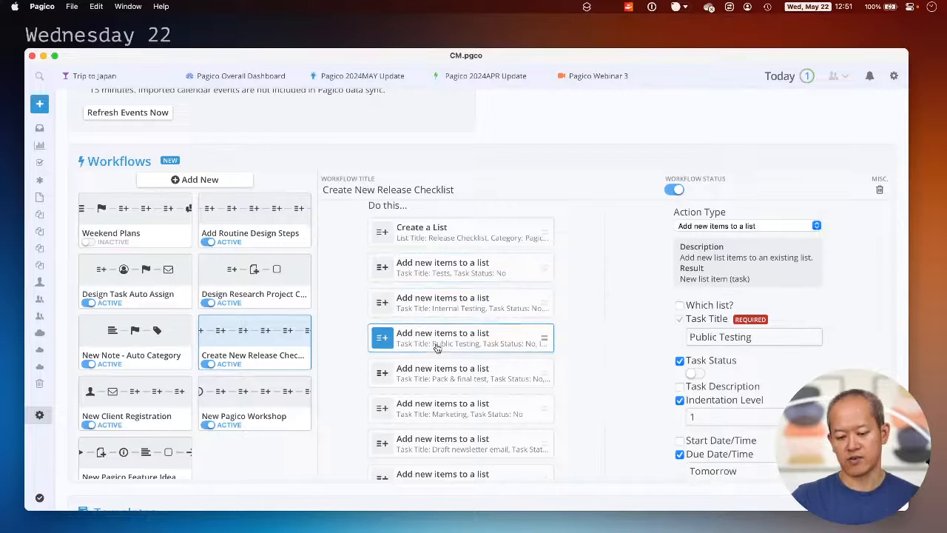
left_click(440, 370)
scroll(651, 355, "down", 3)
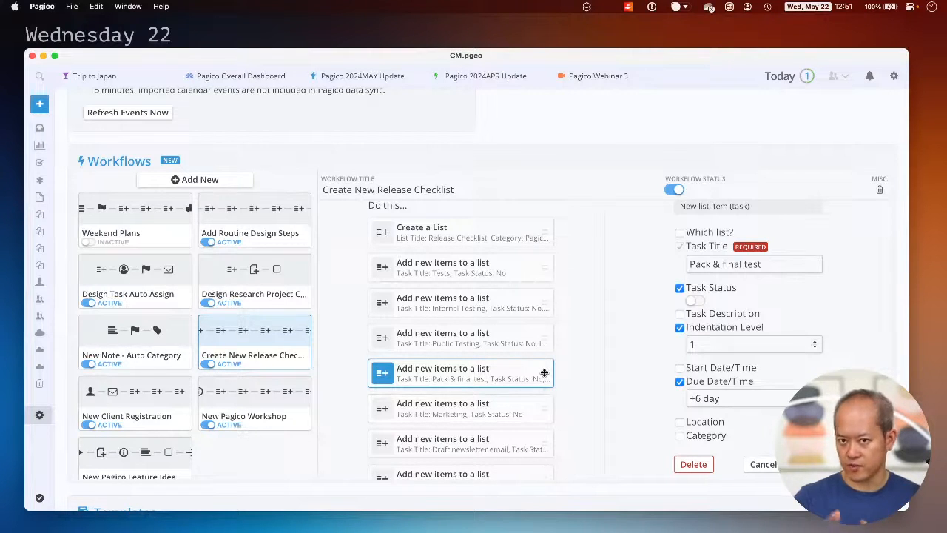
Examine the actions that add the Draft blog post and Upload & Publish items, and return to the workflow's trigger
scroll(502, 412, "down", 3)
left_click(501, 411)
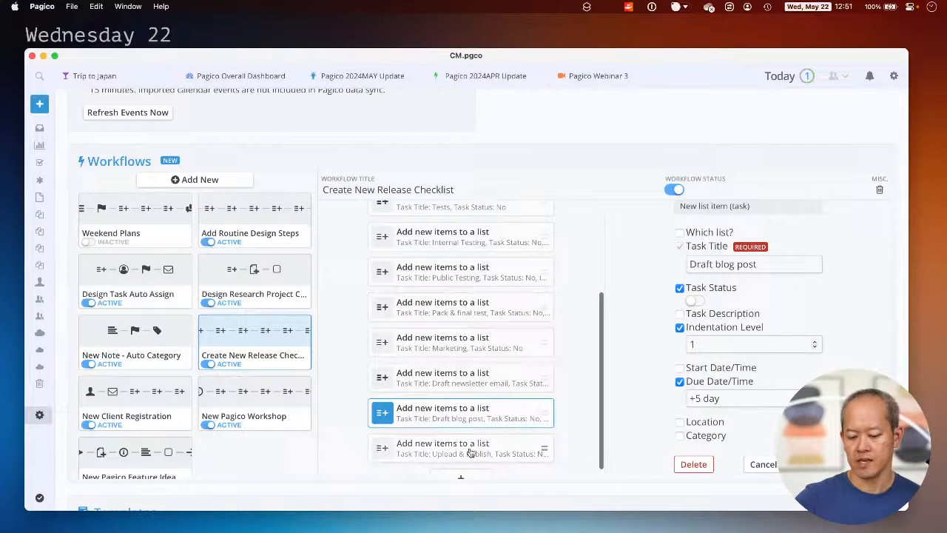
left_click(469, 452)
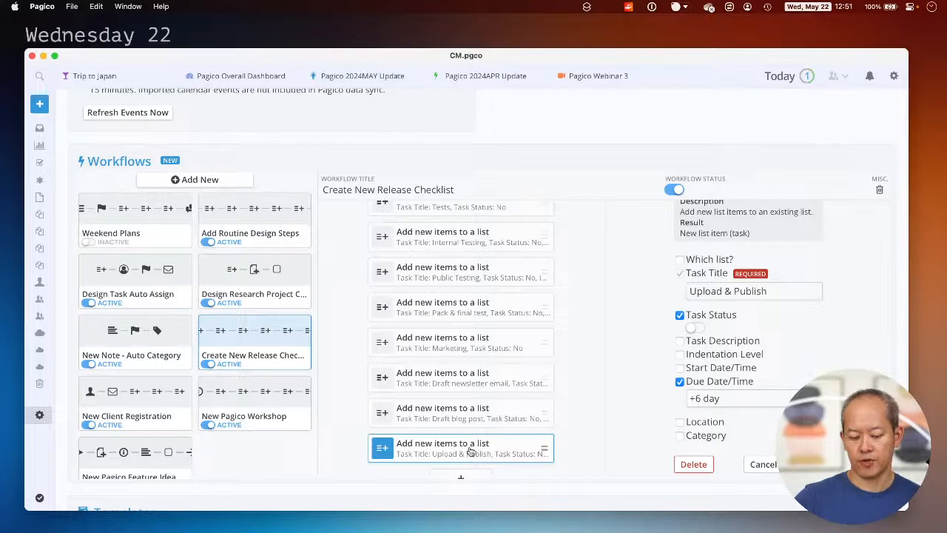
scroll(471, 373, "up", 5)
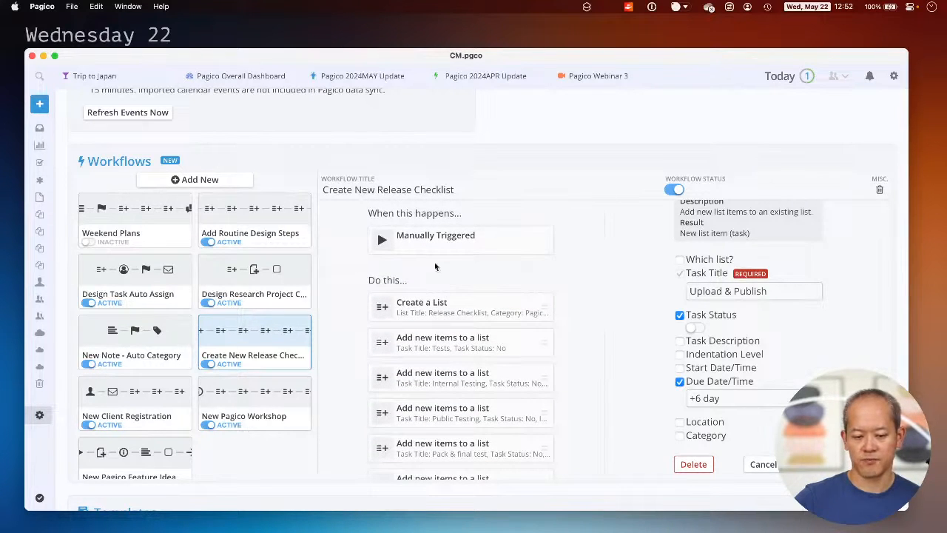
Run the Create New Release Checklist workflow from the Actions note in the Pagico 2024APR Update project
left_click(500, 77)
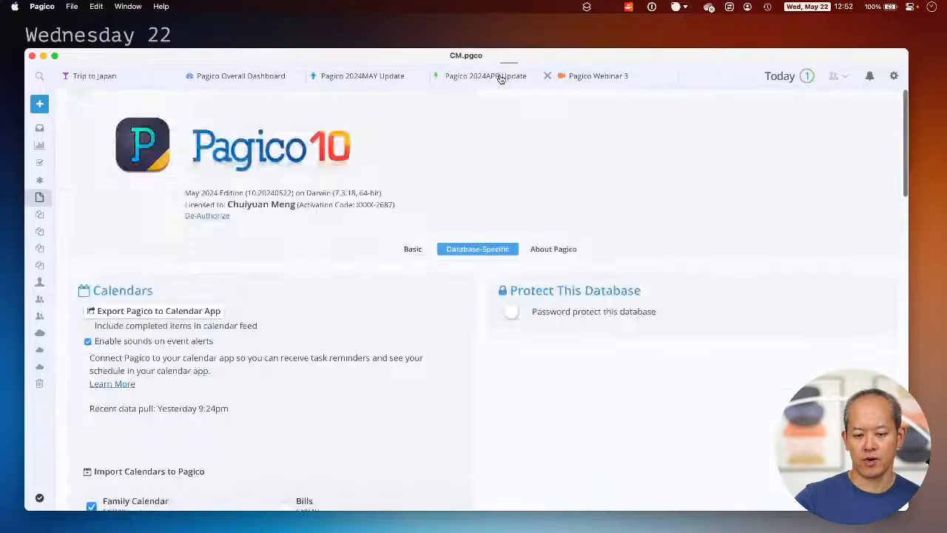
left_click(182, 262)
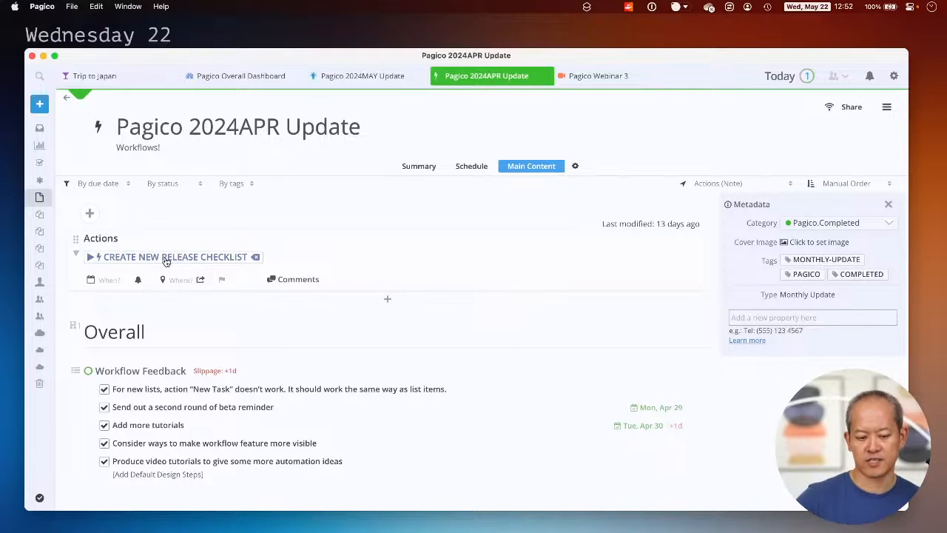
left_click(149, 257)
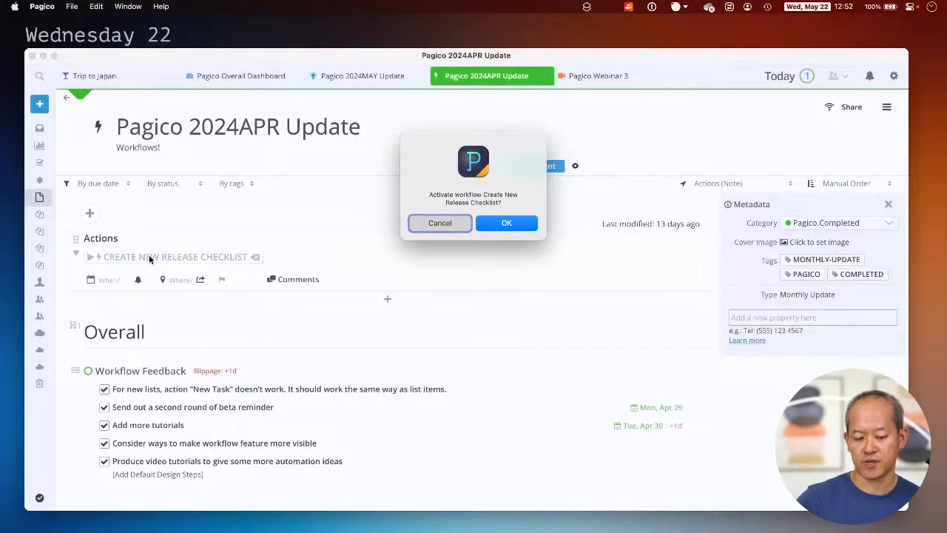
left_click(493, 223)
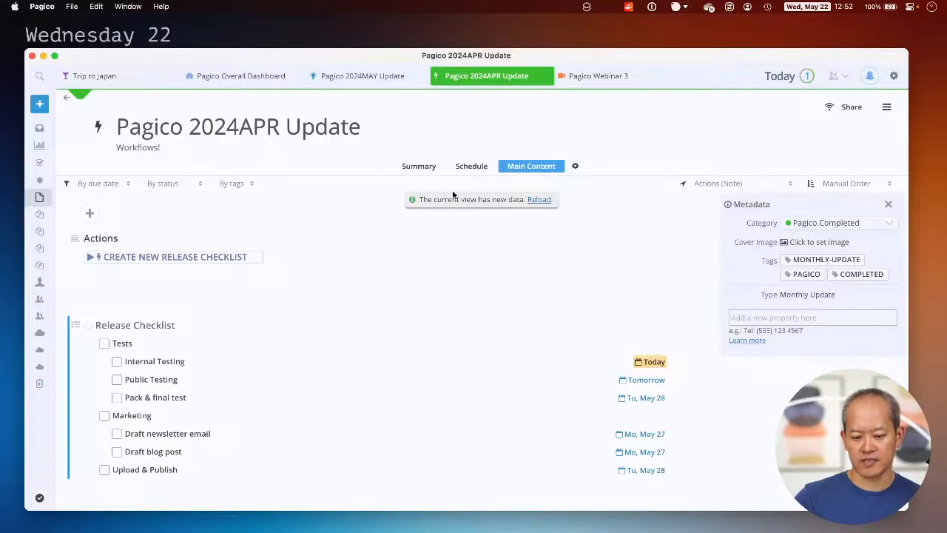
View the release checklist tasks on the project's Schedule timeline, and return to the Main Content view
left_click(471, 169)
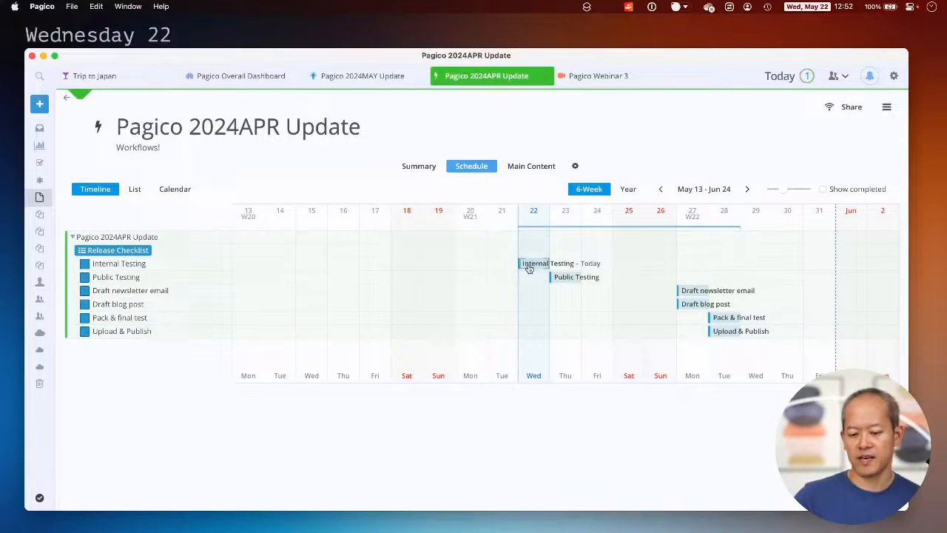
left_click_drag(529, 268, 680, 279)
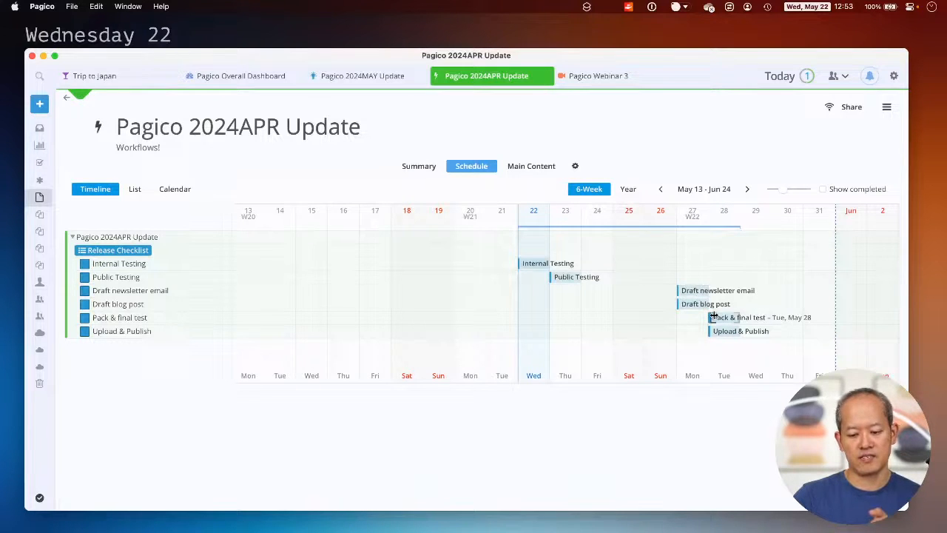
mouse_move(716, 318)
left_mouse_down()
mouse_move(727, 375)
mouse_move(719, 323)
left_mouse_up()
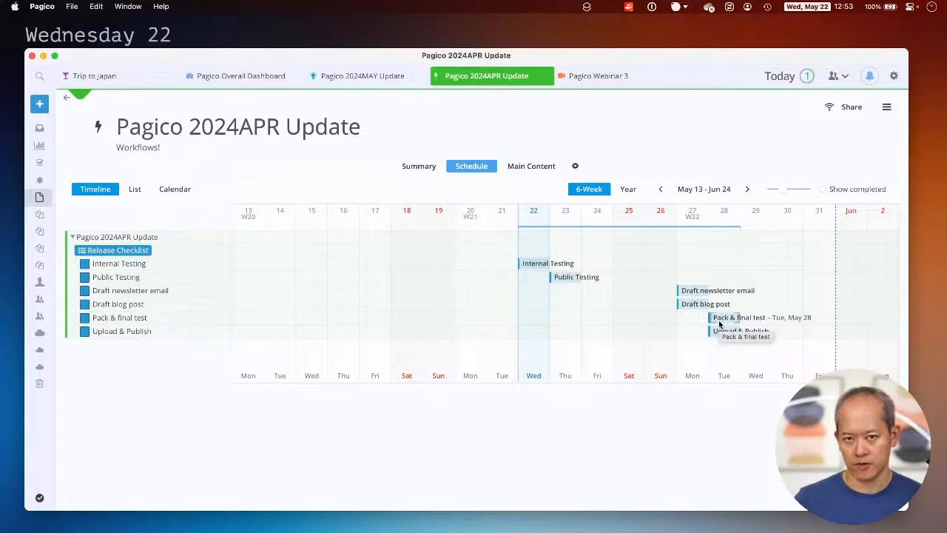
left_click_drag(719, 323, 721, 323)
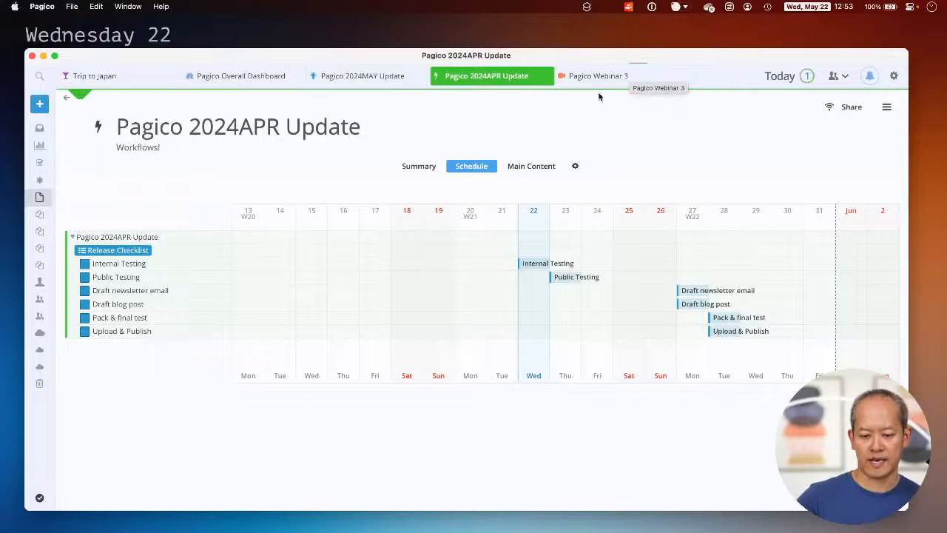
left_click(533, 167)
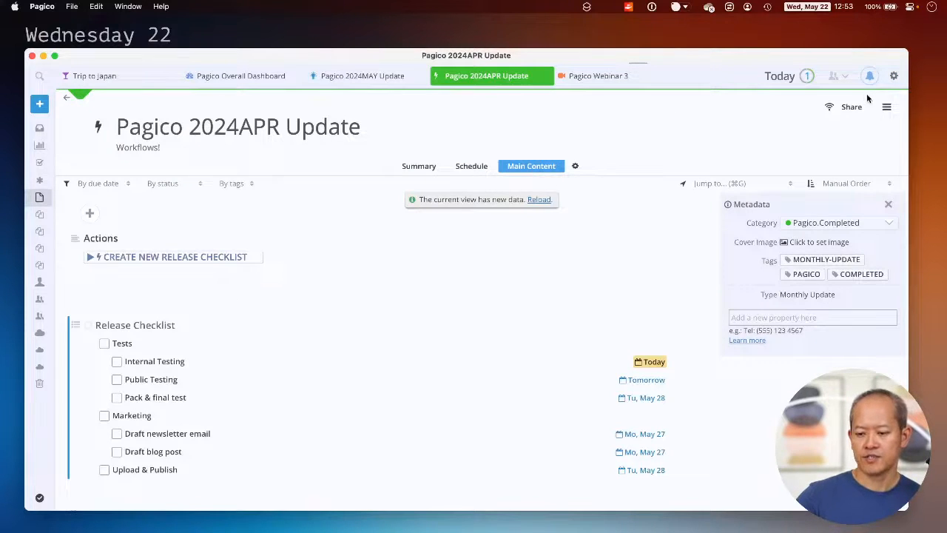
Open the New Client Registration workflow from the database-specific settings to view its trigger and actions
left_click(894, 78)
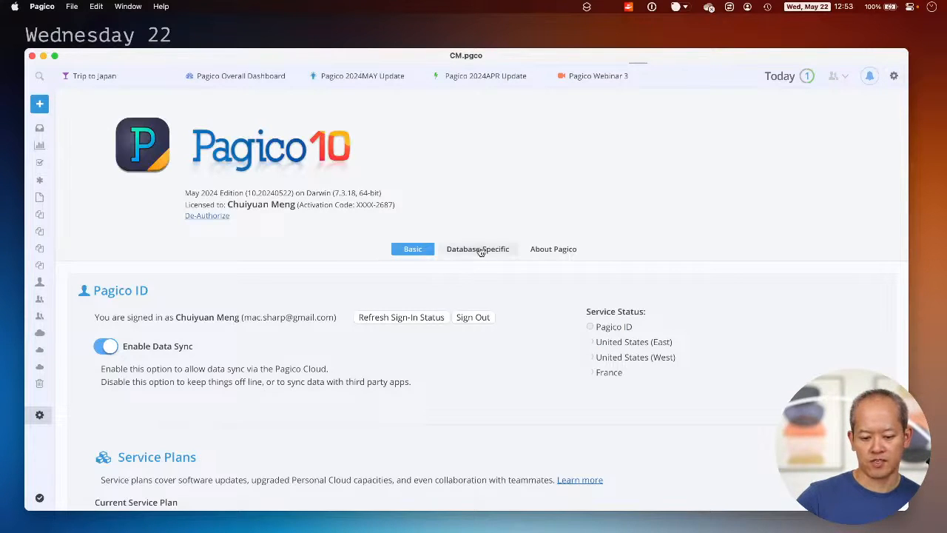
left_click(478, 250)
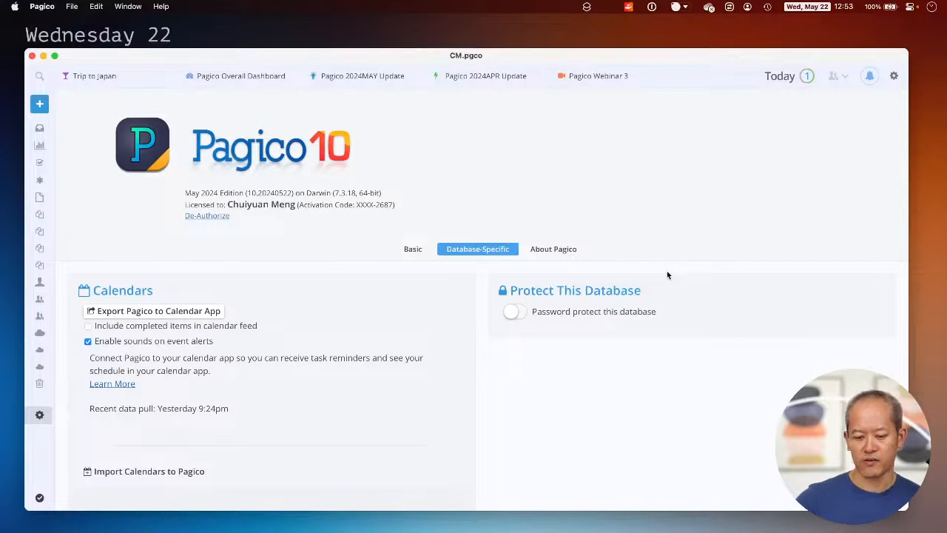
scroll(474, 403, "down", 10)
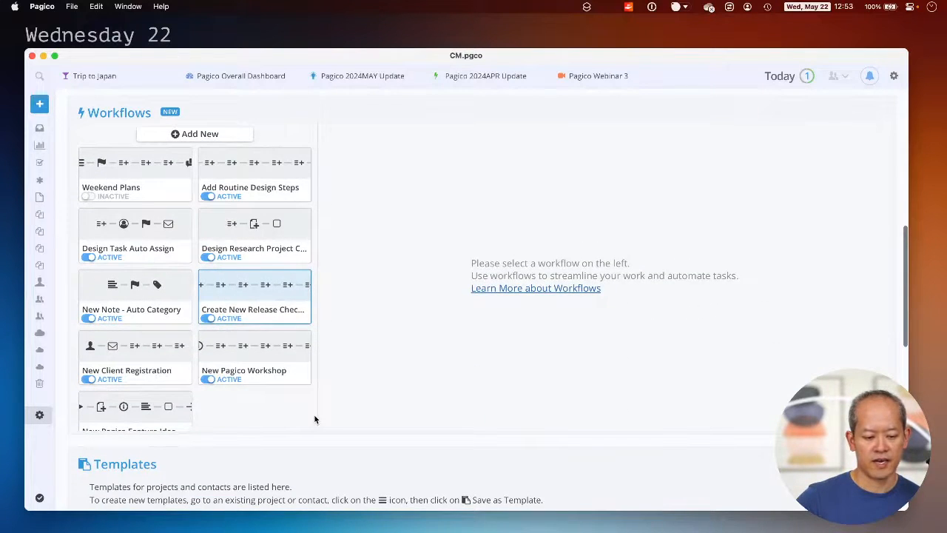
left_click(145, 374)
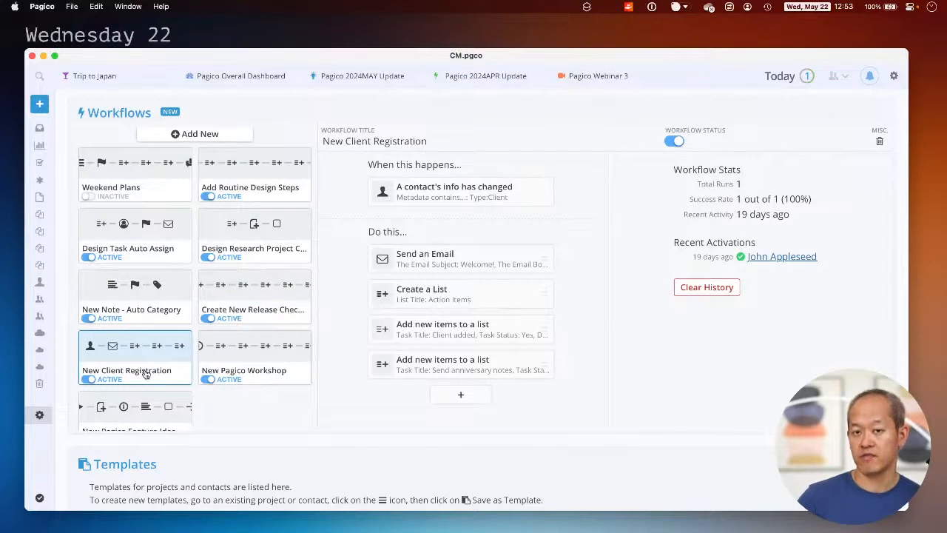
Examine the New Client Registration workflow's contact-change trigger and the subject and body settings of its Send an Email action
scroll(145, 374, "up", 5)
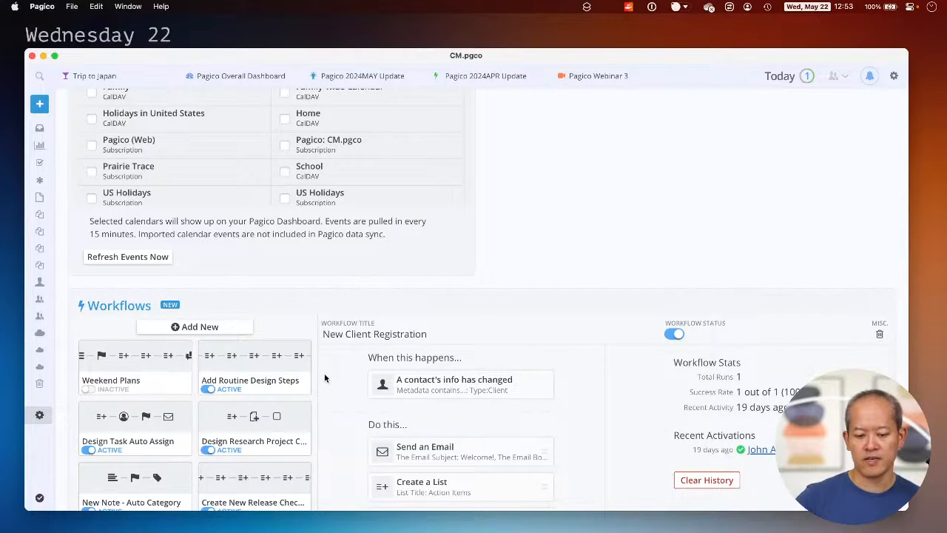
scroll(324, 374, "down", 3)
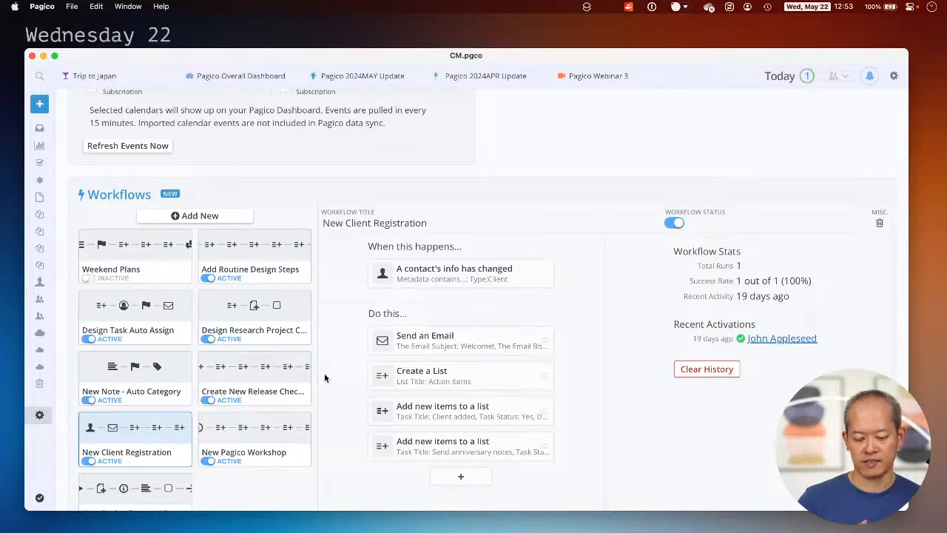
left_click(475, 281)
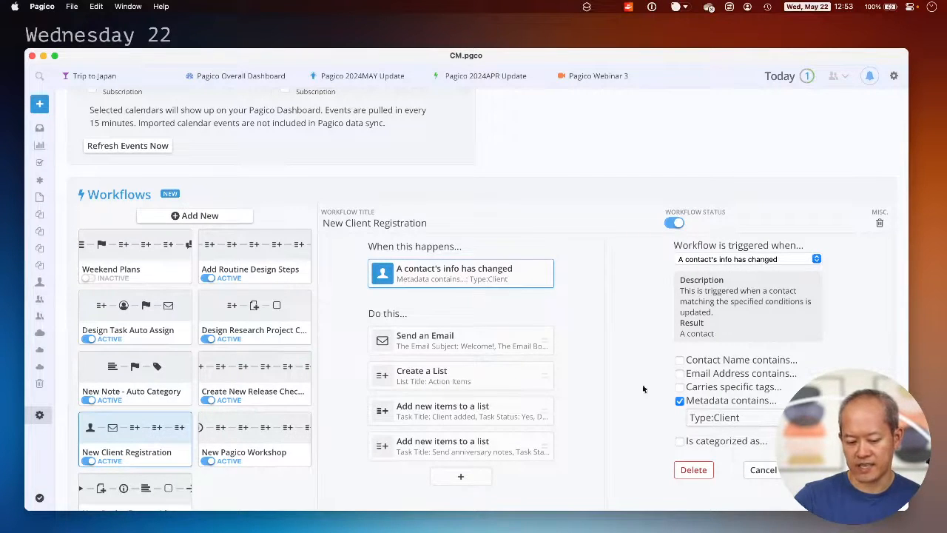
left_click(485, 346)
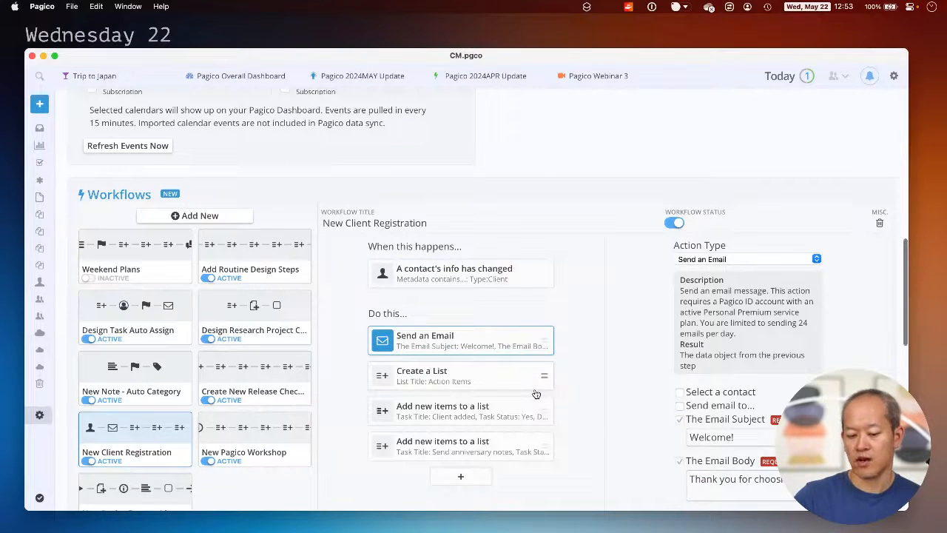
scroll(622, 355, "down", 1)
scroll(622, 355, "down", 2)
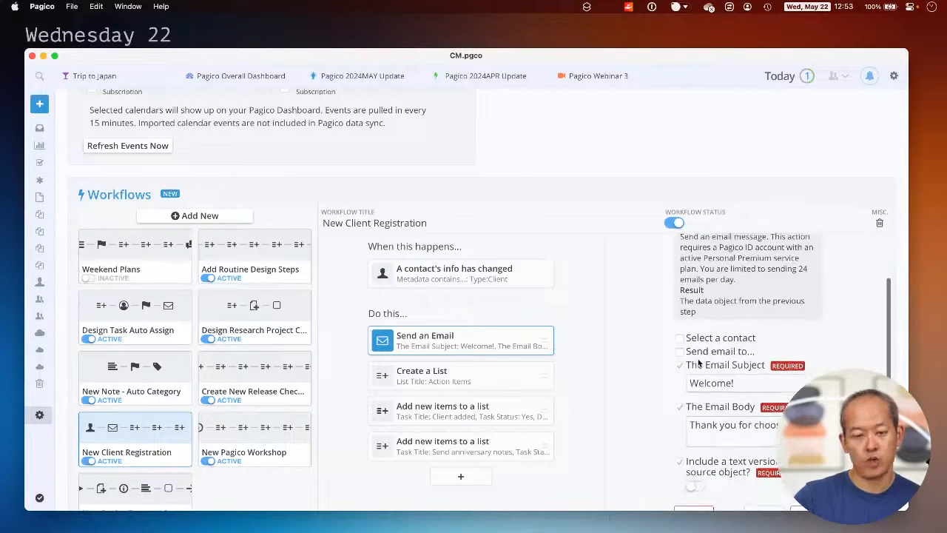
scroll(697, 362, "up", 1)
scroll(698, 363, "down", 3)
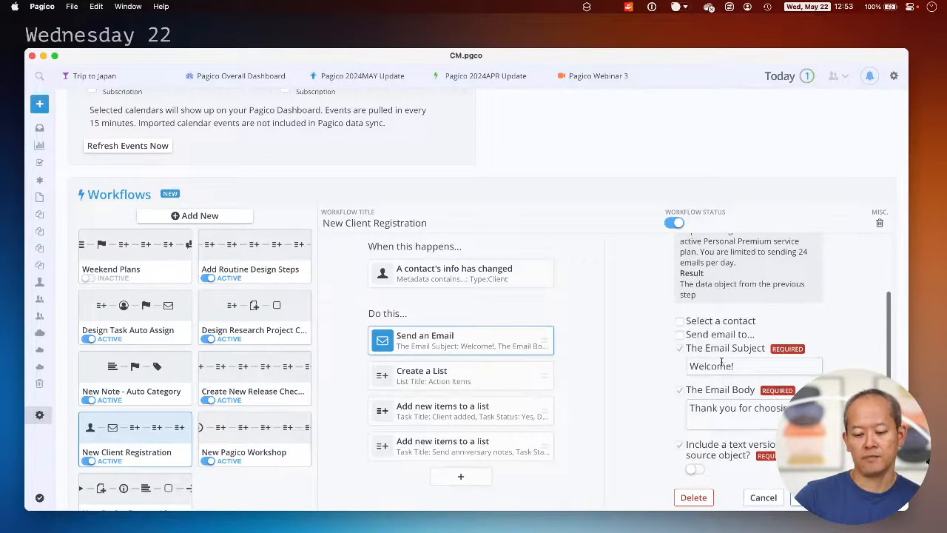
left_click(723, 410)
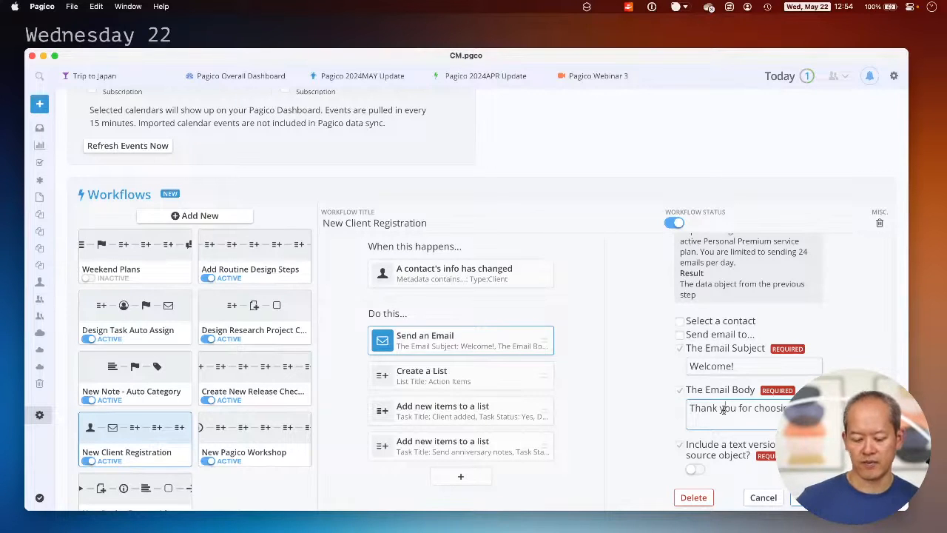
Review the workflow's Create a List action and the two actions adding the Client added and Send anniversary notes tasks, including their due dates
left_click(406, 381)
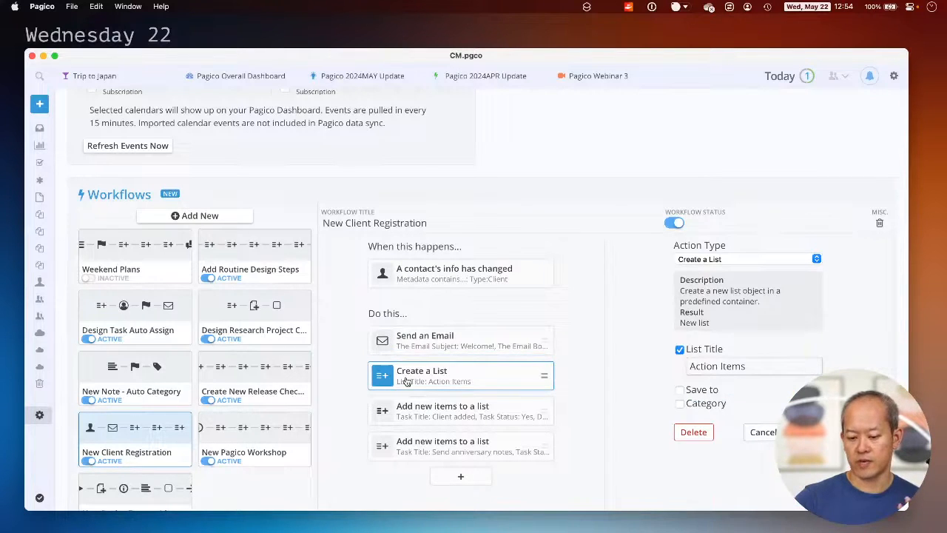
left_click(427, 412)
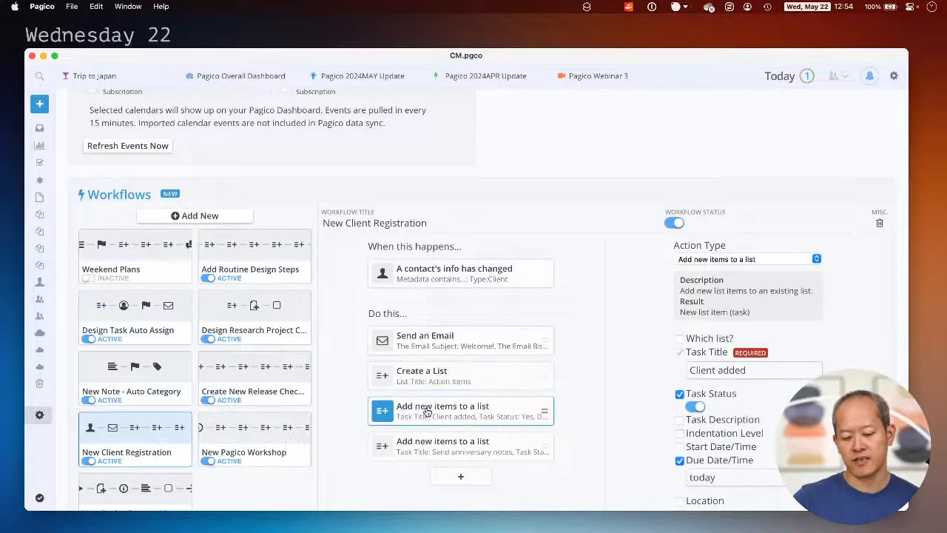
scroll(711, 366, "down", 3)
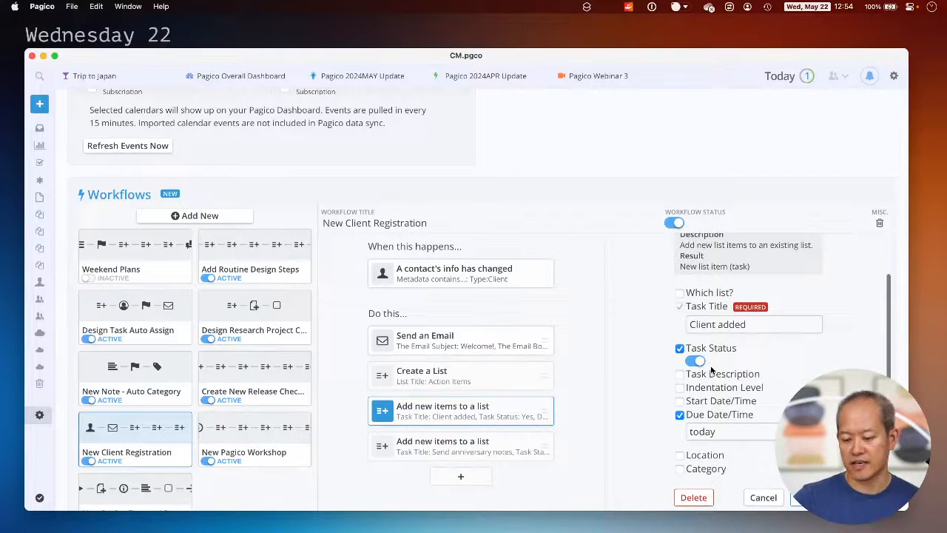
scroll(711, 368, "down", 2)
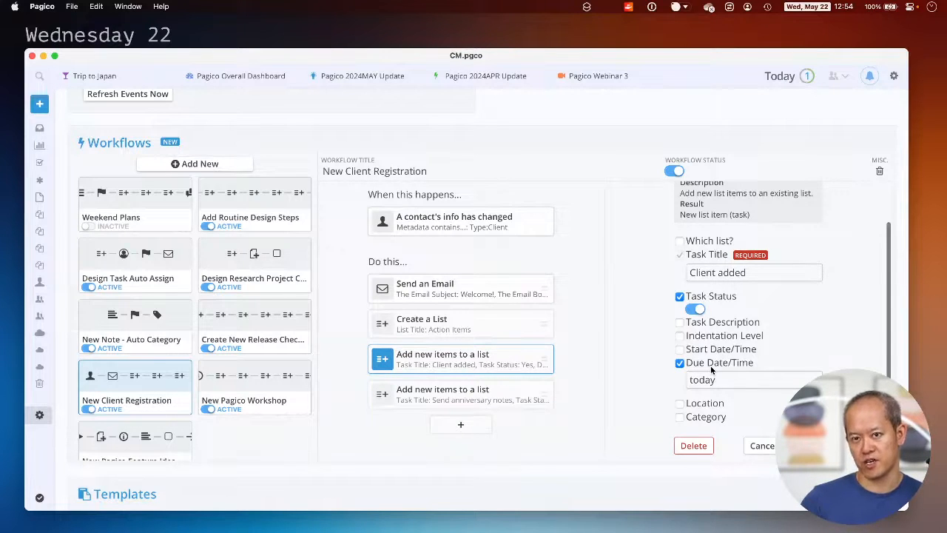
left_click(488, 394)
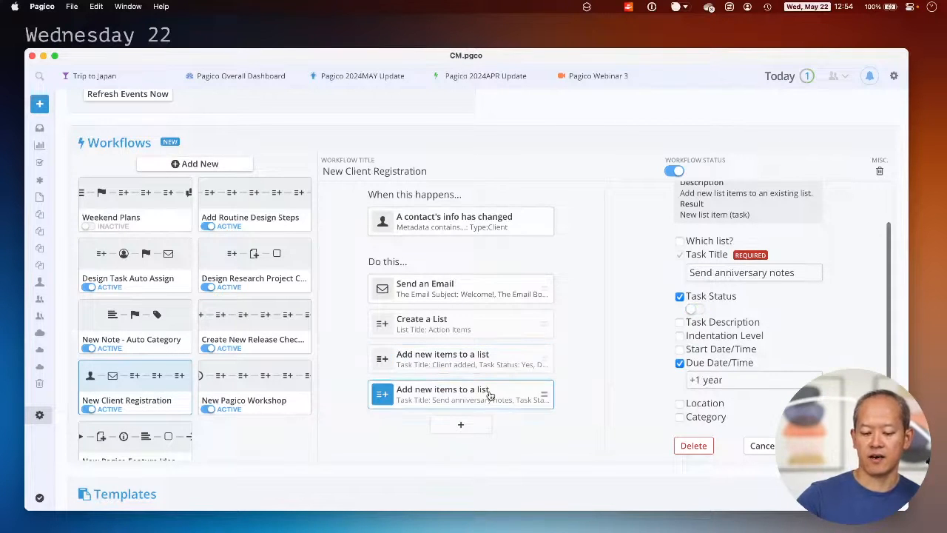
scroll(708, 285, "up", 2)
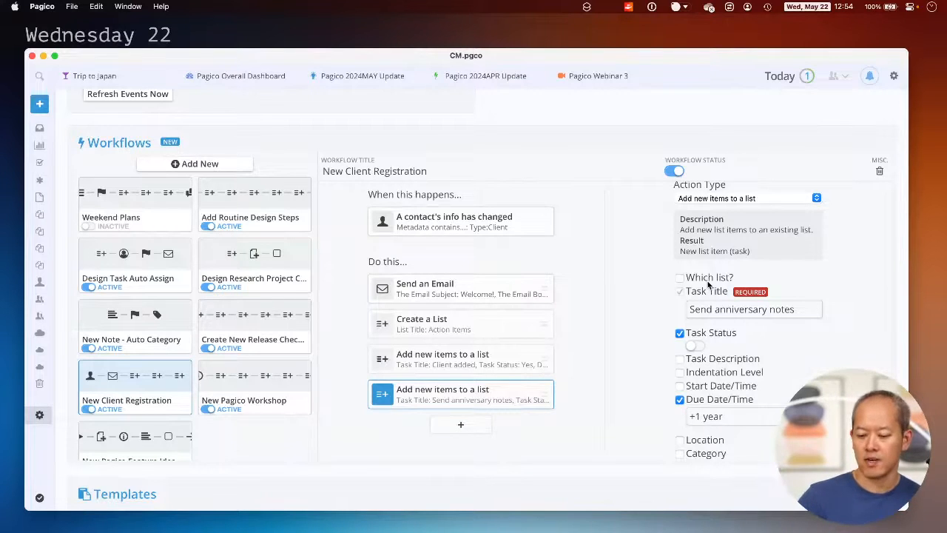
left_click_drag(750, 414, 666, 417)
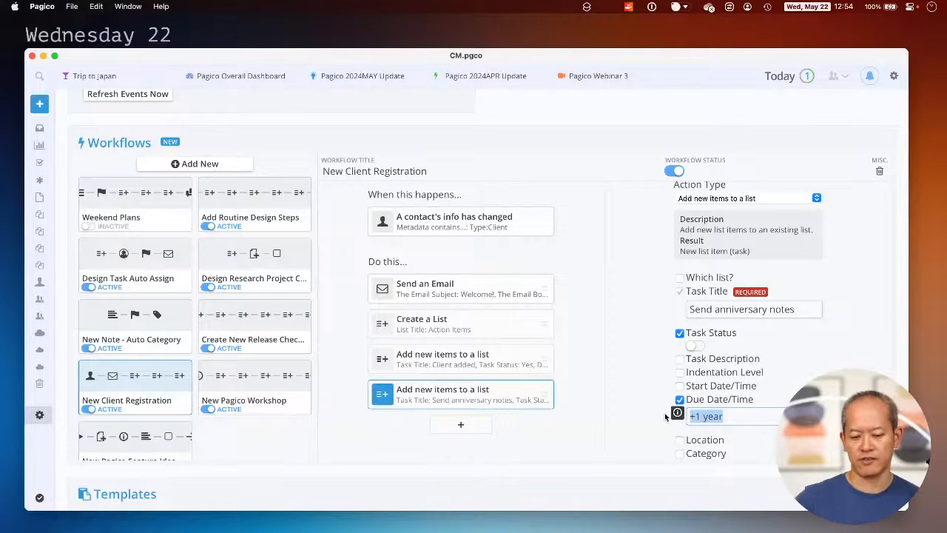
View the available action types for the last workflow action without changing it, and return to the Send an Email action's settings
left_click(716, 197)
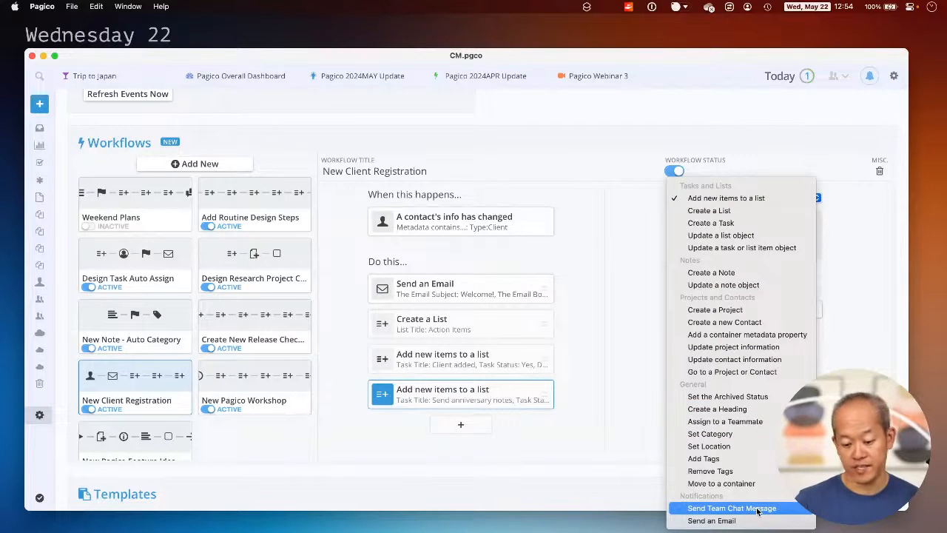
left_click(575, 441)
left_click(495, 287)
scroll(783, 359, "down", 3)
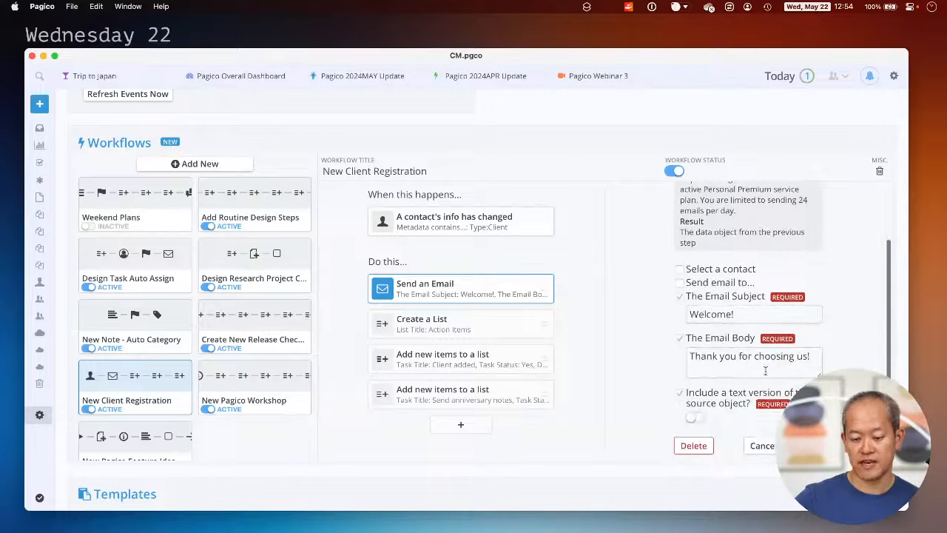
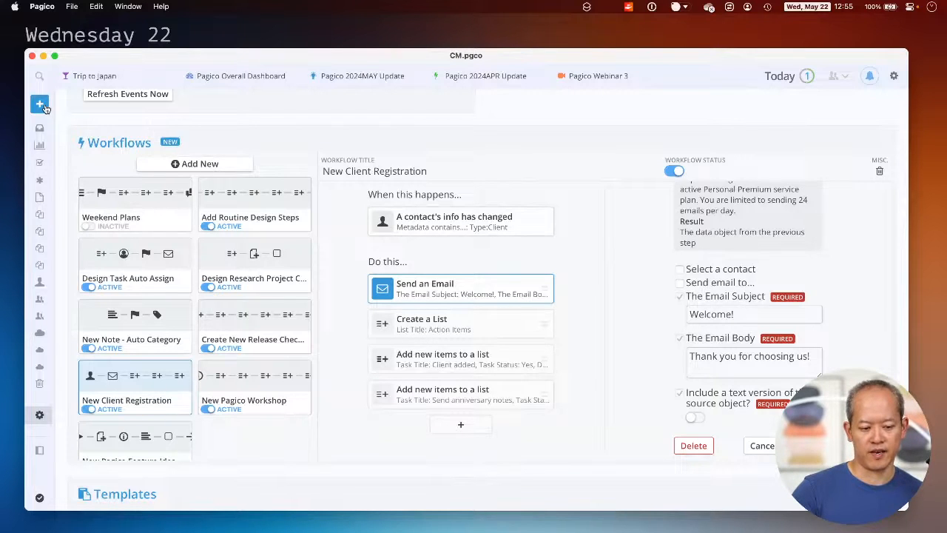
View the project templates offered for creating new items, and close the list without choosing one
left_click(43, 106)
mouse_move(122, 185)
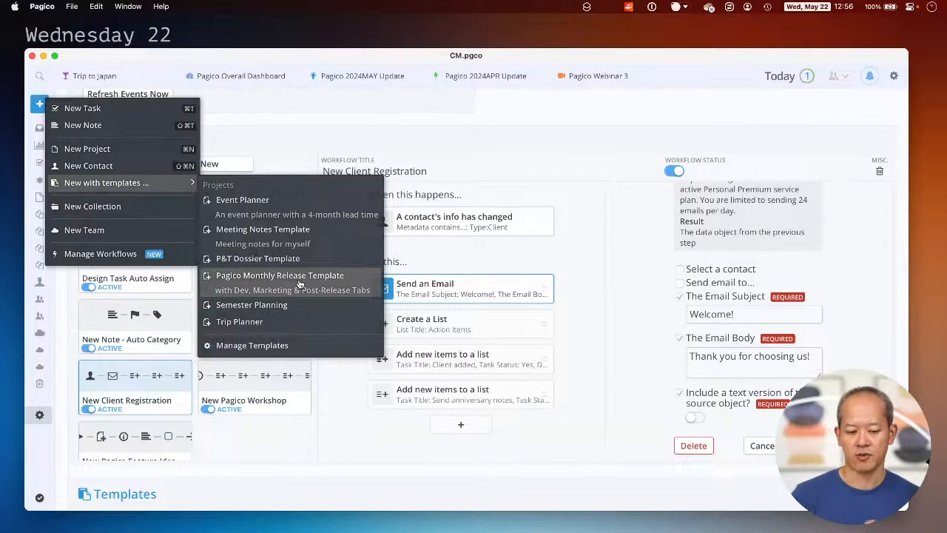
left_click(604, 236)
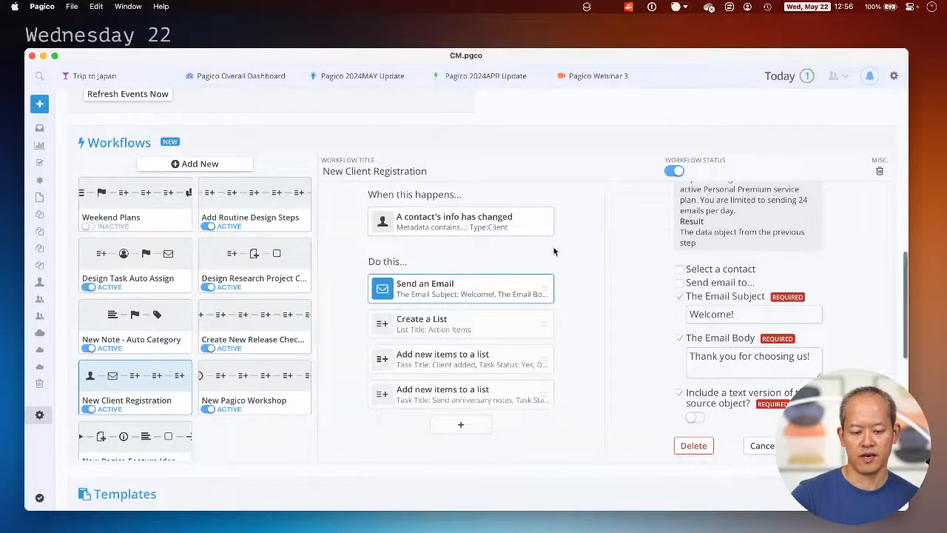
Open the Pagico Monthly Release Template for viewing and editing from the Templates section of the settings
scroll(555, 251, "up", 4)
scroll(553, 252, "up", 3)
scroll(553, 251, "down", 10)
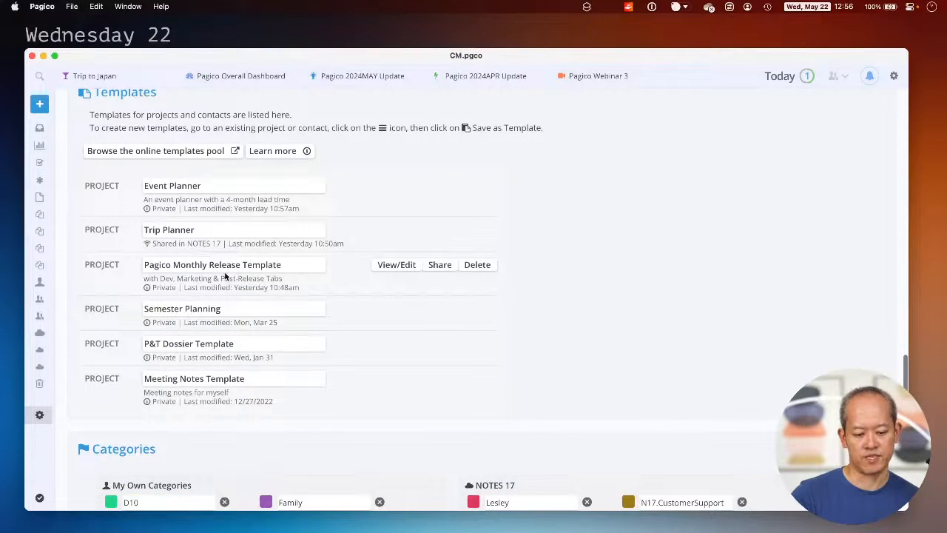
left_click_drag(171, 265, 307, 264)
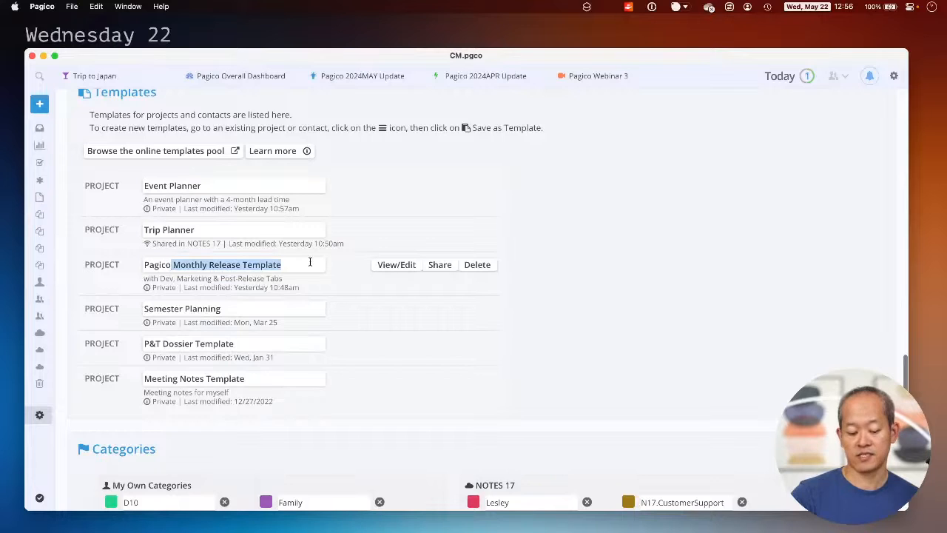
left_click(307, 264)
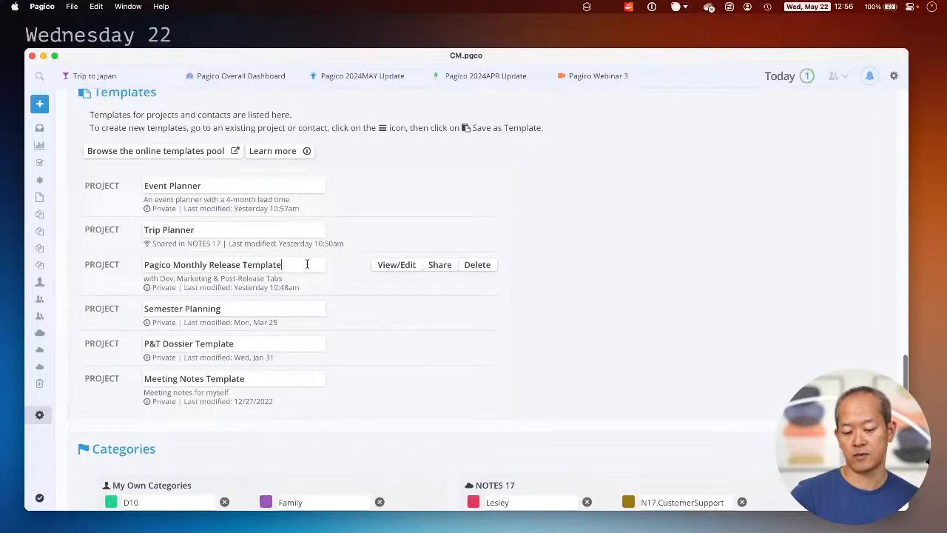
left_click(396, 266)
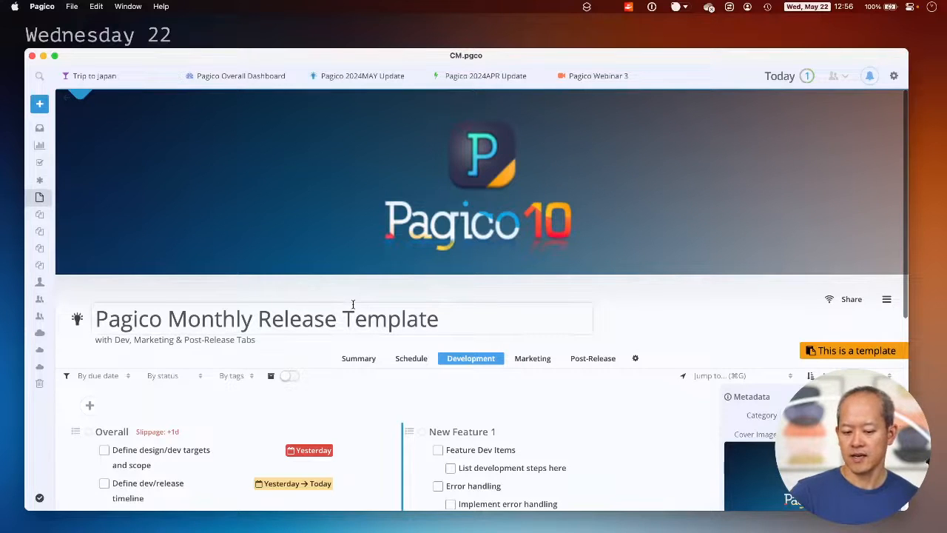
Examine the template's Development lists: Overall, Minor Improvements, Bug Tracker, New Feature 1 and New Feature 2
scroll(353, 304, "down", 1)
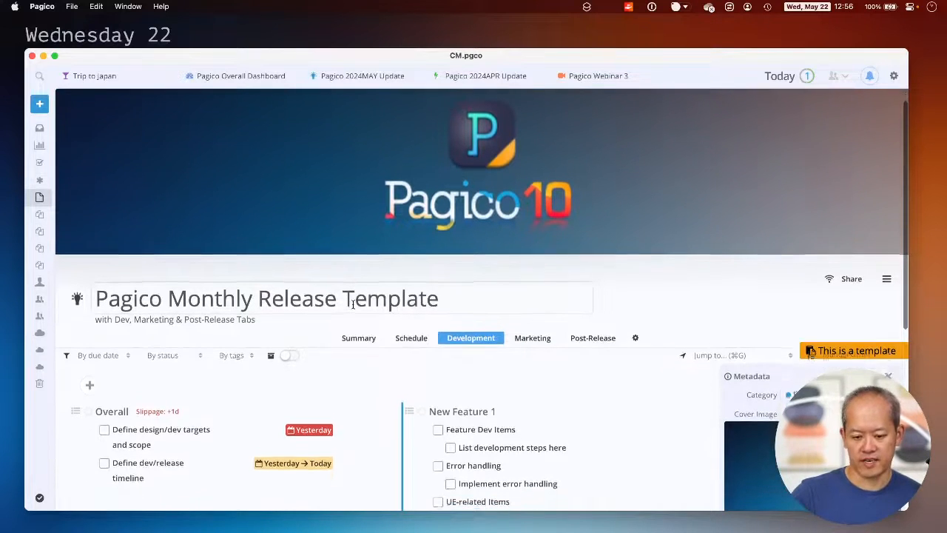
scroll(353, 304, "up", 1)
scroll(439, 194, "down", 5)
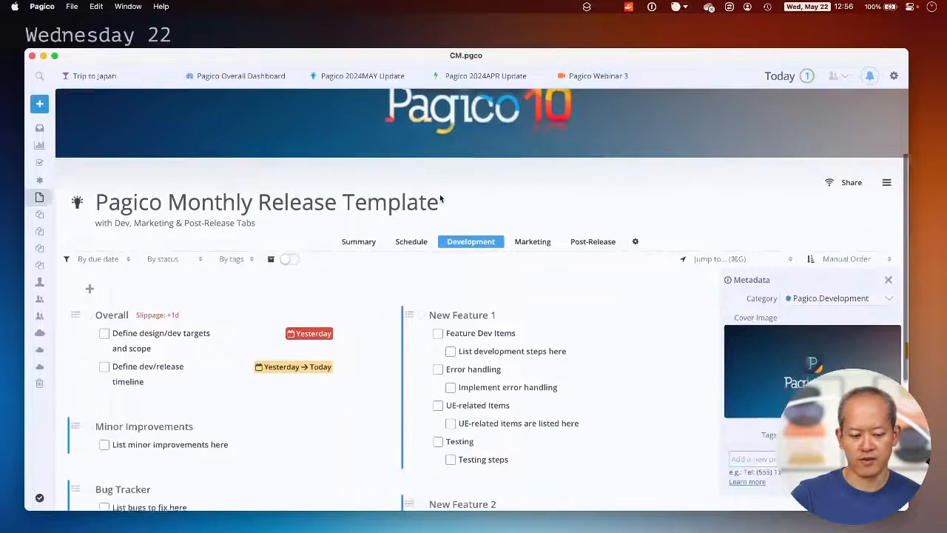
scroll(152, 224, "down", 1)
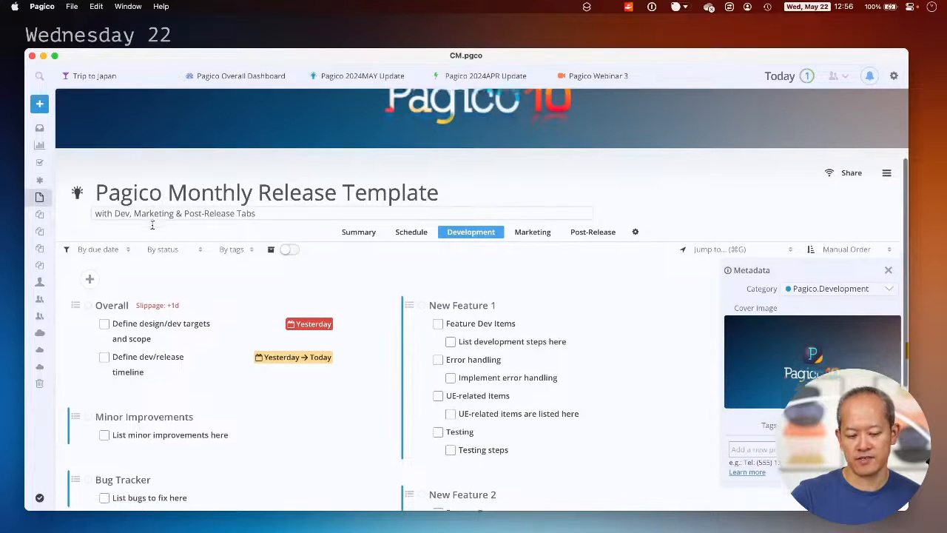
scroll(152, 224, "down", 3)
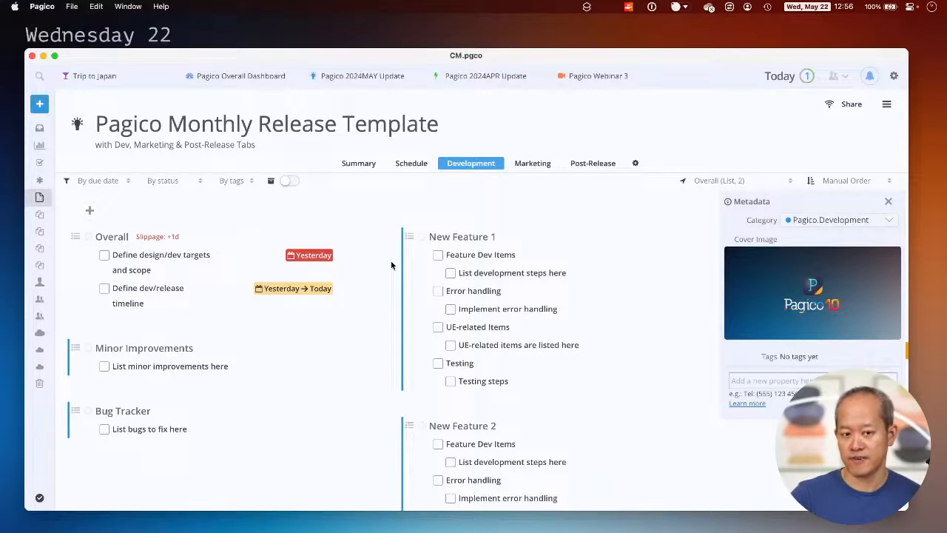
scroll(122, 185, "down", 2)
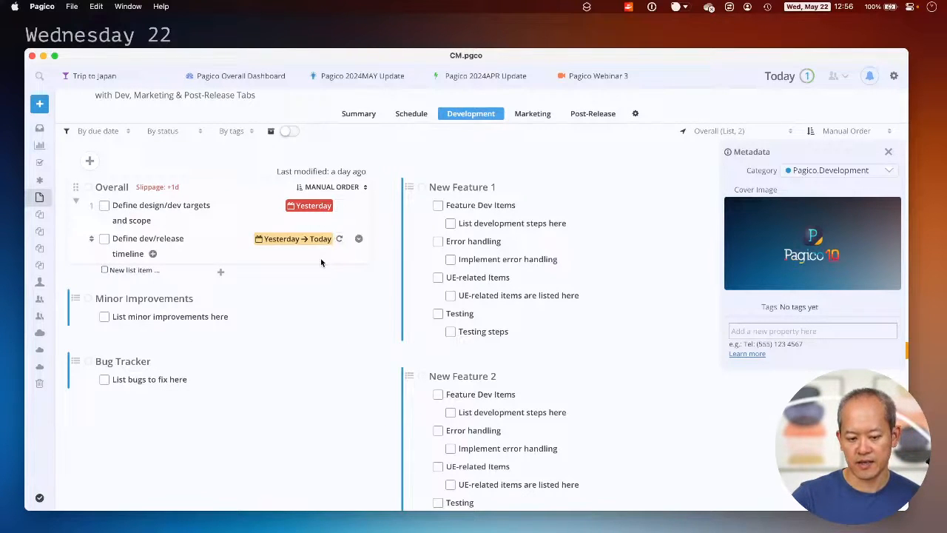
scroll(307, 245, "down", 1)
scroll(307, 248, "down", 2)
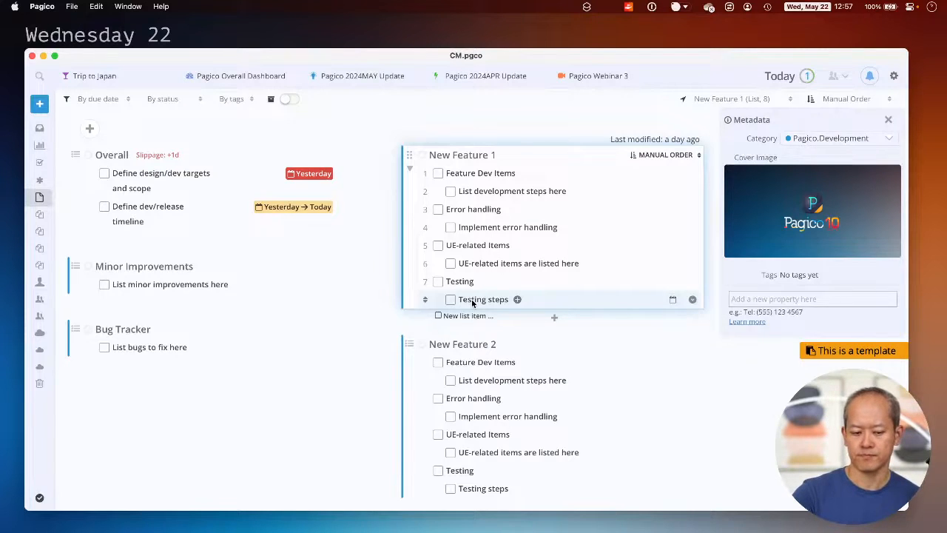
scroll(472, 303, "up", 2)
scroll(444, 347, "down", 1)
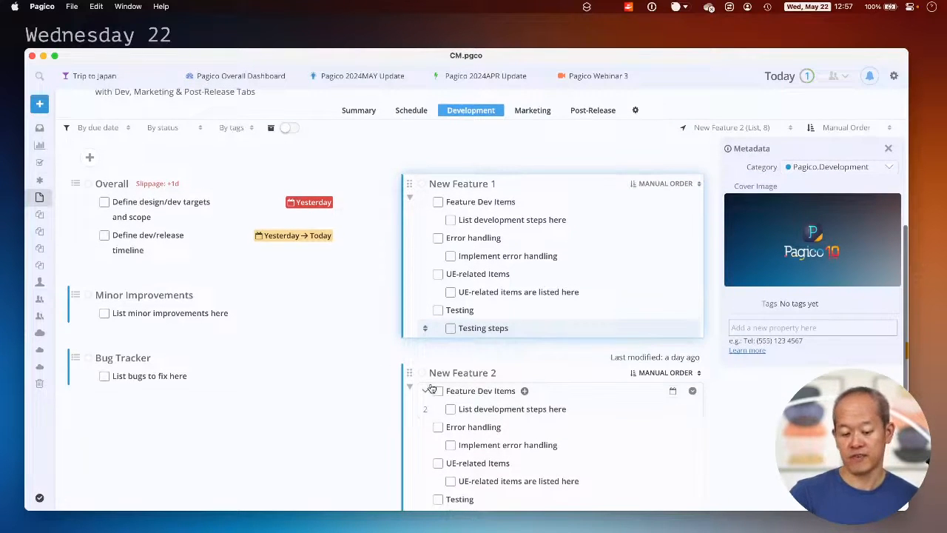
scroll(431, 389, "down", 1)
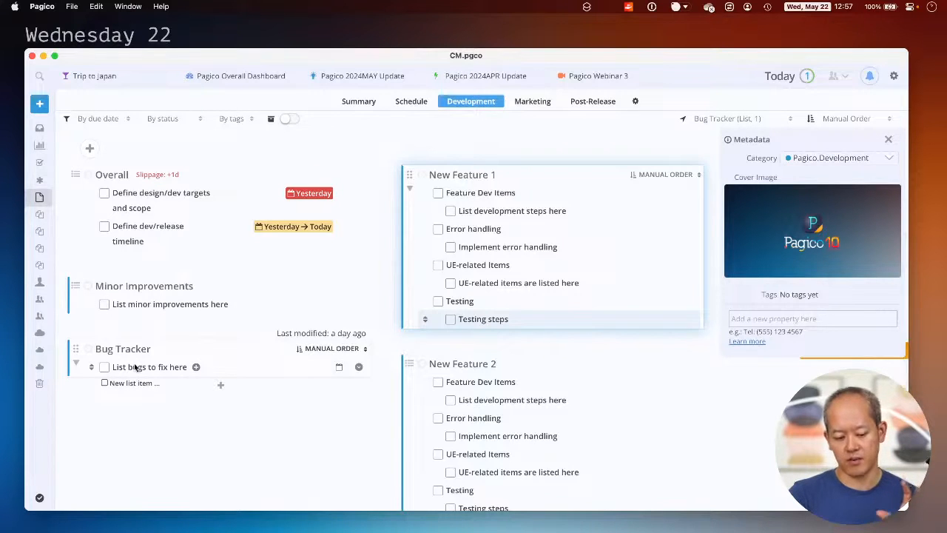
scroll(517, 233, "up", 2)
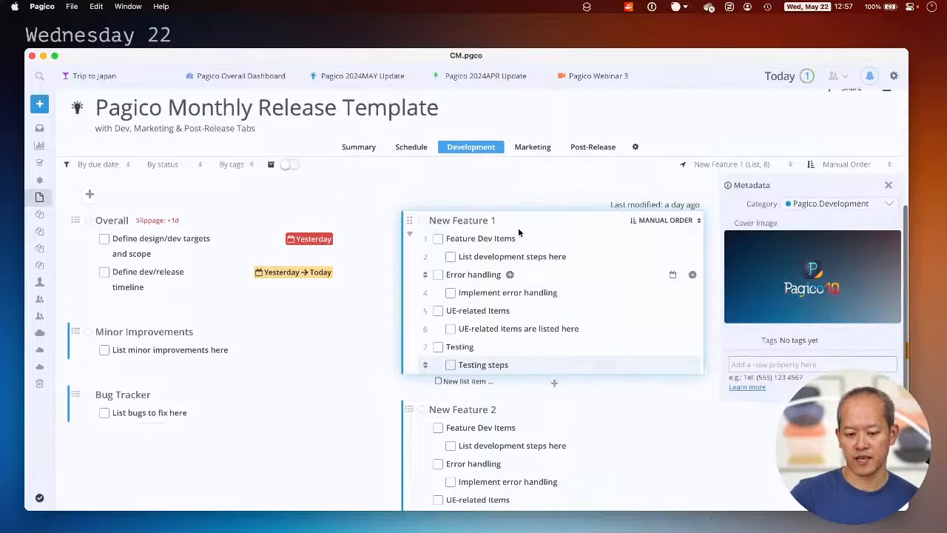
View the template's Marketing action lists and its Post-Release lists for bugs and feature requests
left_click(544, 147)
scroll(446, 305, "down", 1)
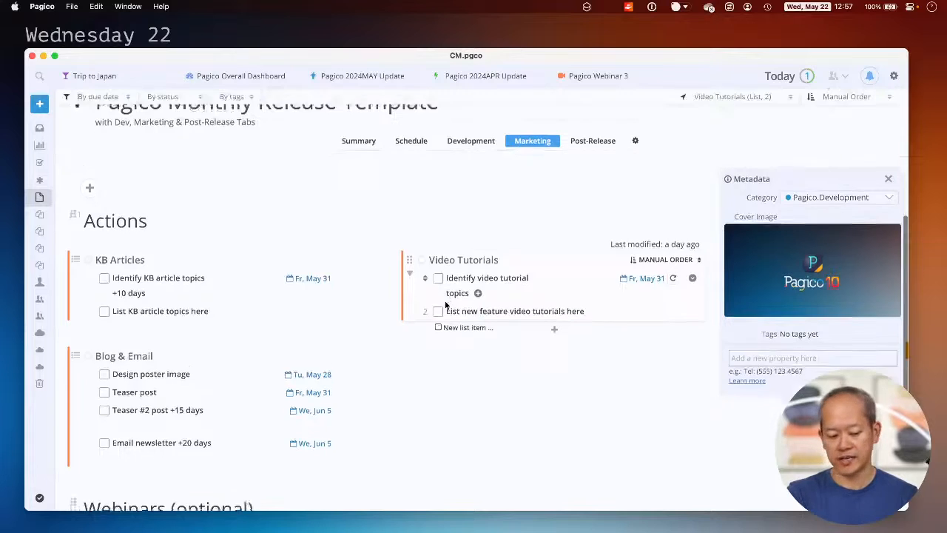
scroll(446, 305, "down", 1)
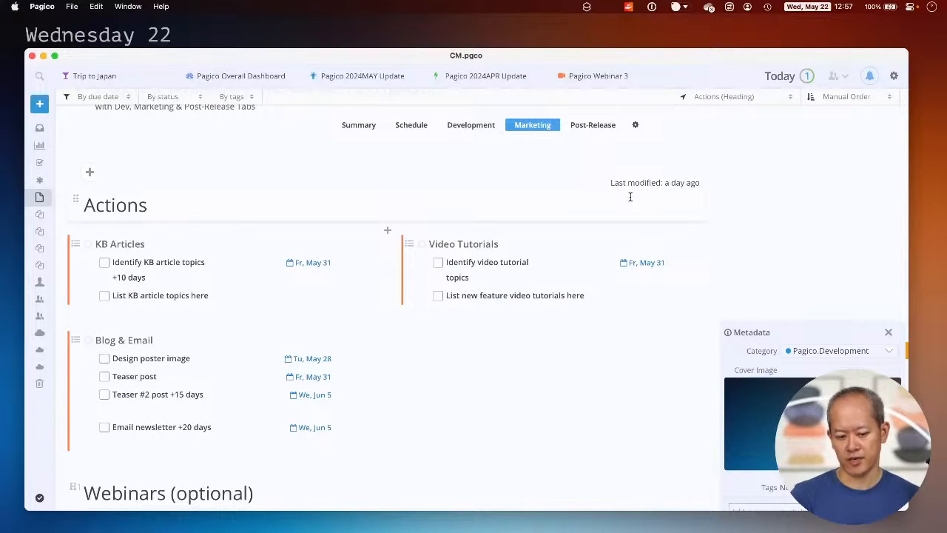
left_click(592, 125)
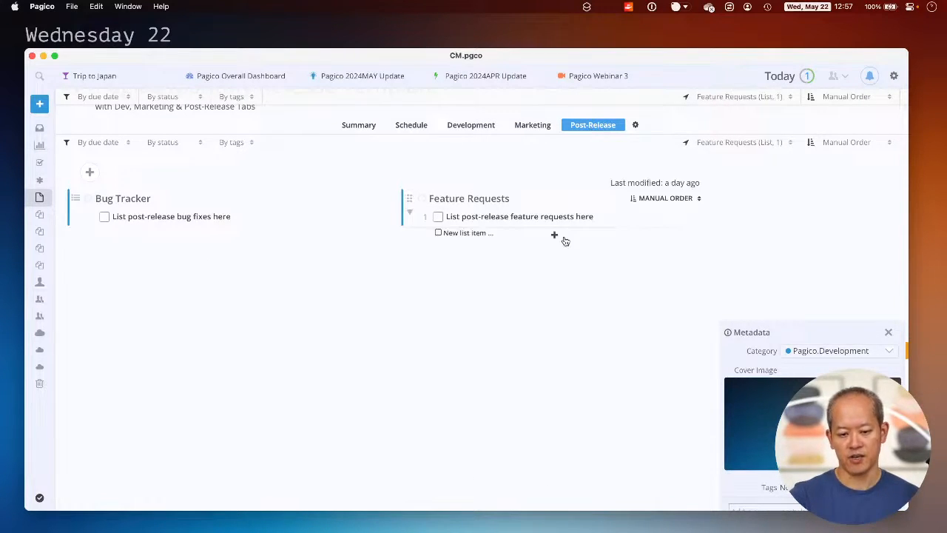
View the template's Development lists, and examine the Create New Release Checklist action in the Pagico 2024APR Update project's Actions note
scroll(564, 239, "up", 3)
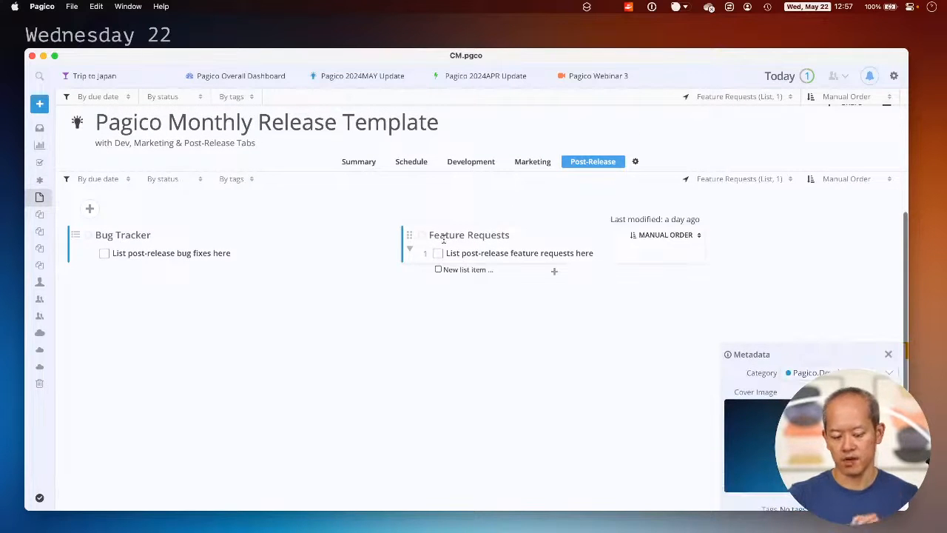
left_click(471, 161)
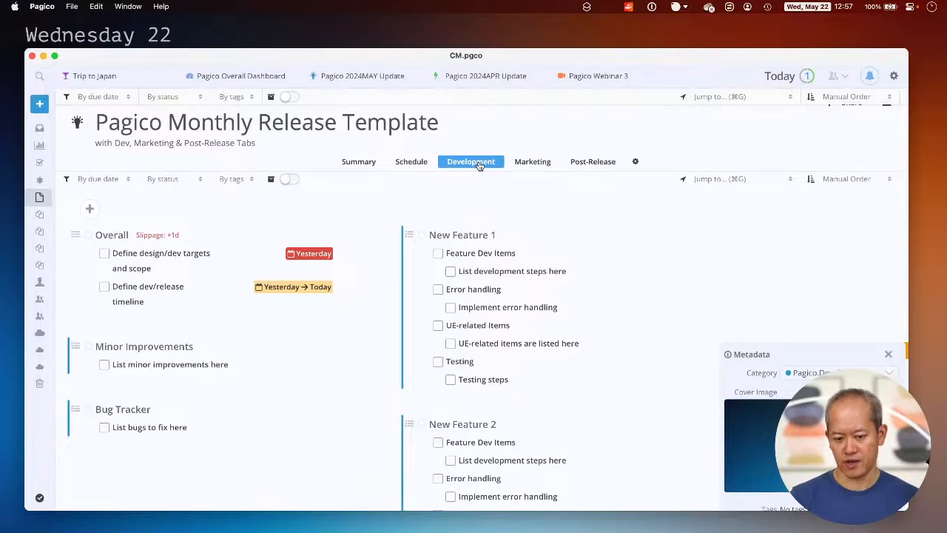
left_click(493, 77)
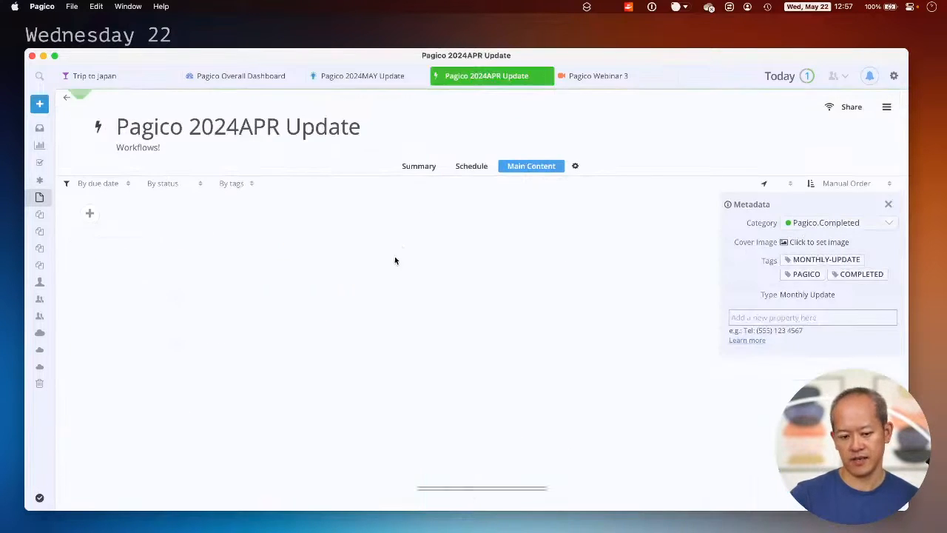
left_click(205, 259)
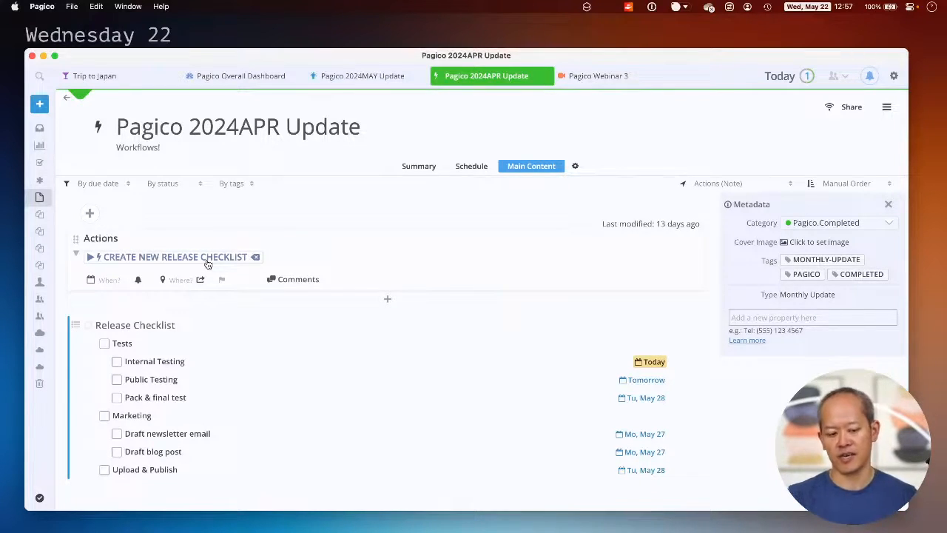
left_click(193, 378)
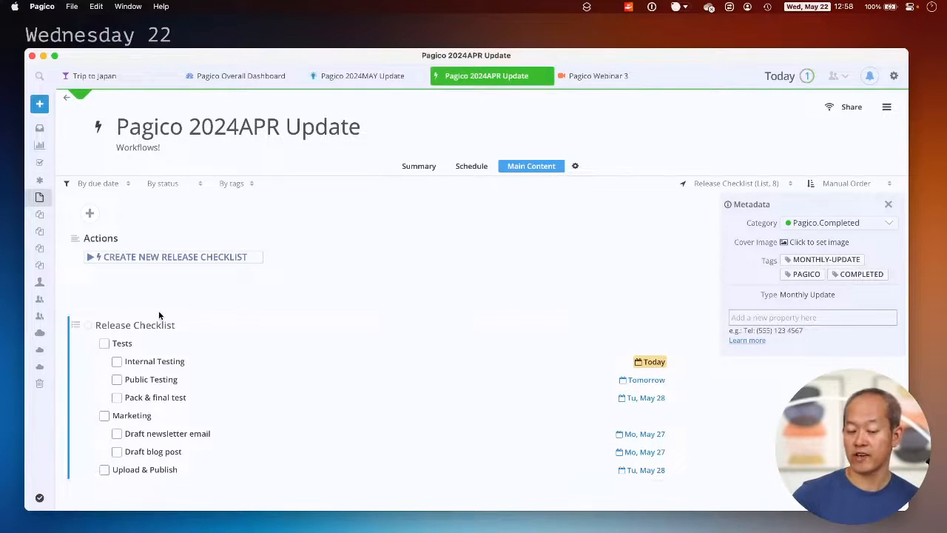
left_click(153, 259)
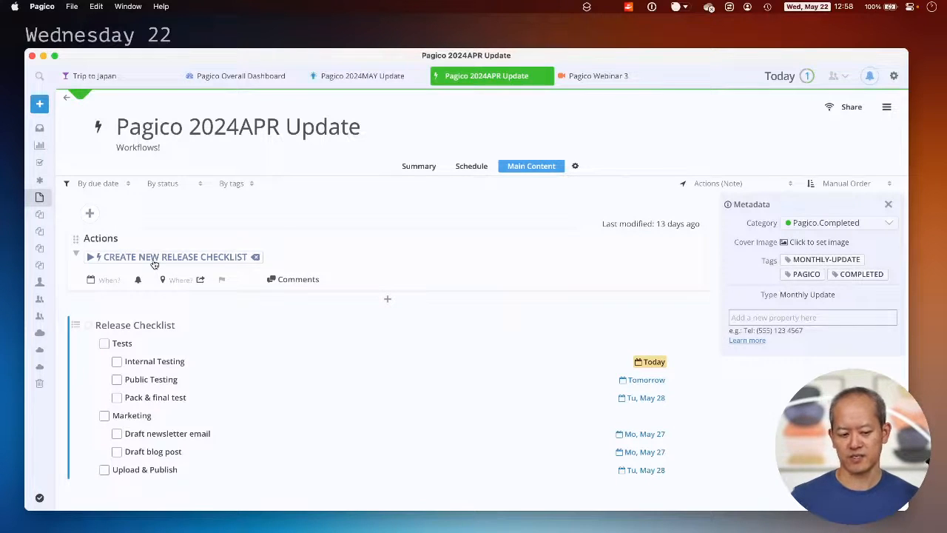
left_click(284, 252)
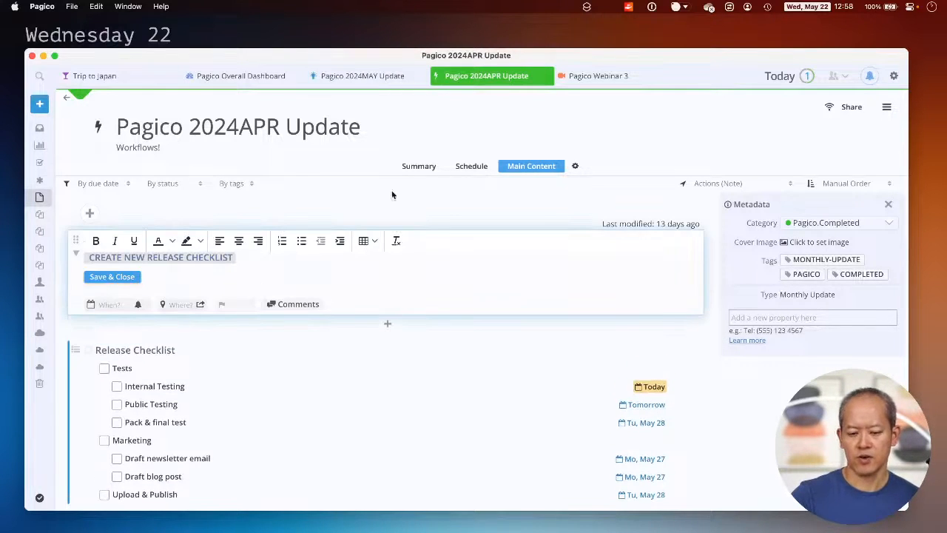
left_click(639, 104)
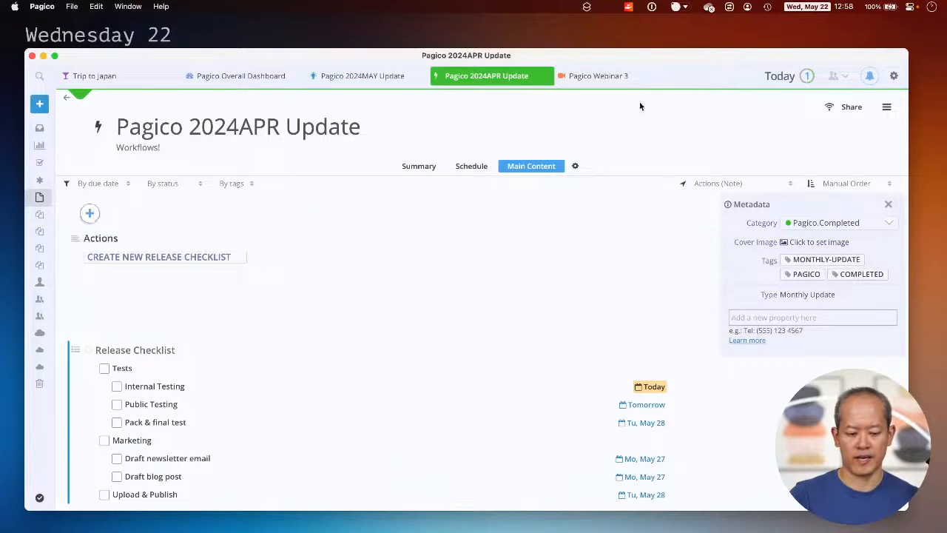
View the list of workflows in the database-specific settings
left_click(893, 75)
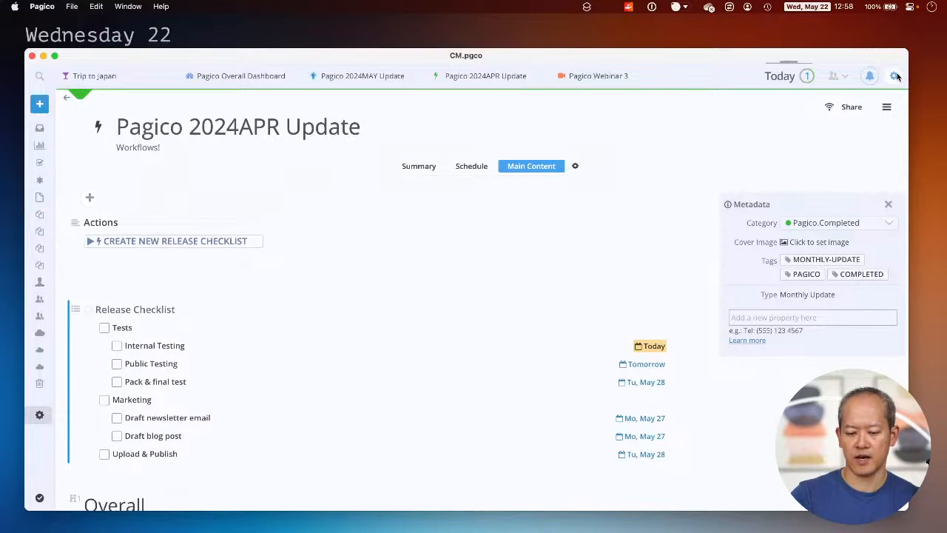
left_click(499, 249)
scroll(461, 396, "down", 10)
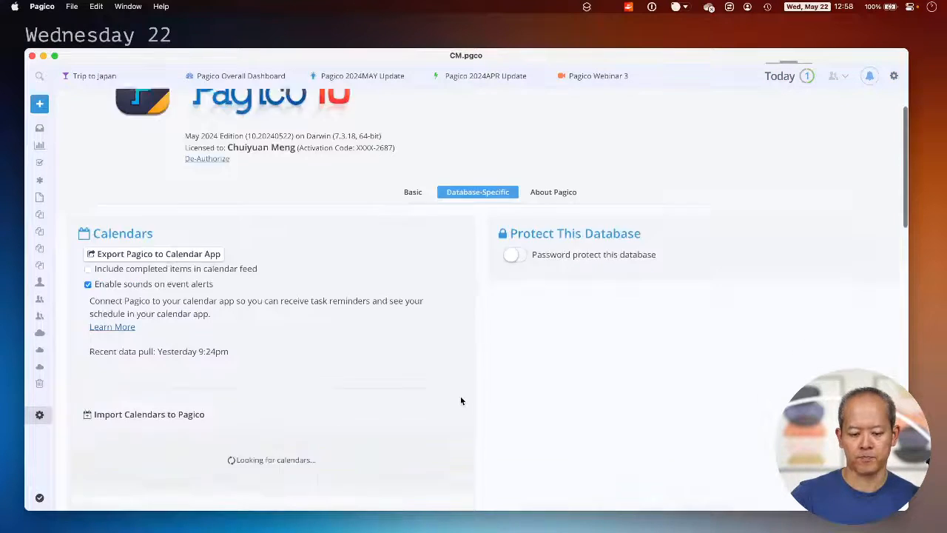
scroll(181, 415, "down", 1)
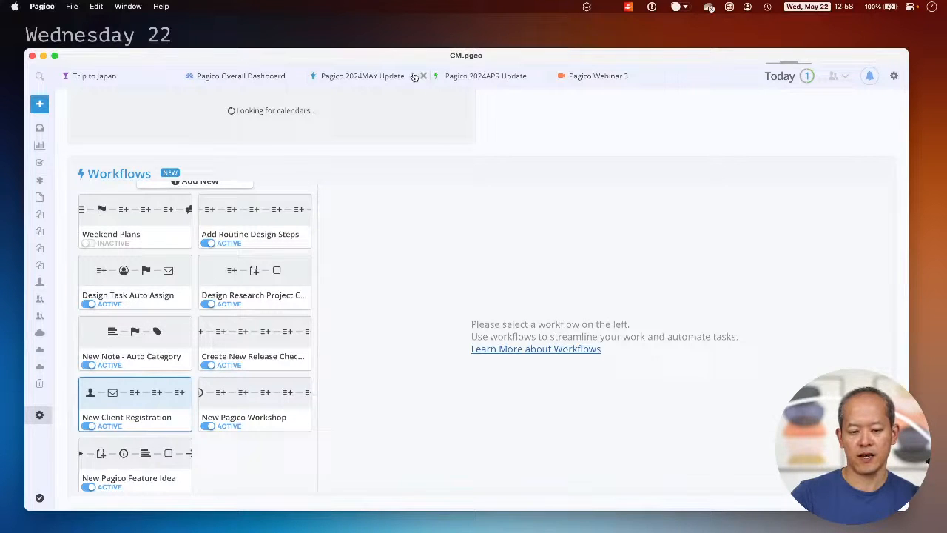
Open the Pagico Overall Dashboard and view its shortcuts, near-term actions and Future / Roadmap section
left_click(243, 76)
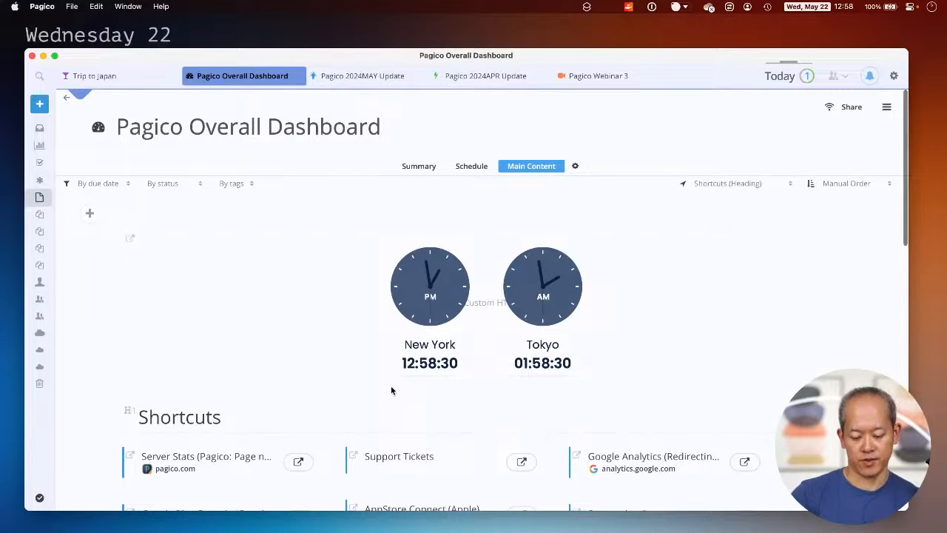
scroll(390, 389, "down", 3)
scroll(391, 390, "down", 1)
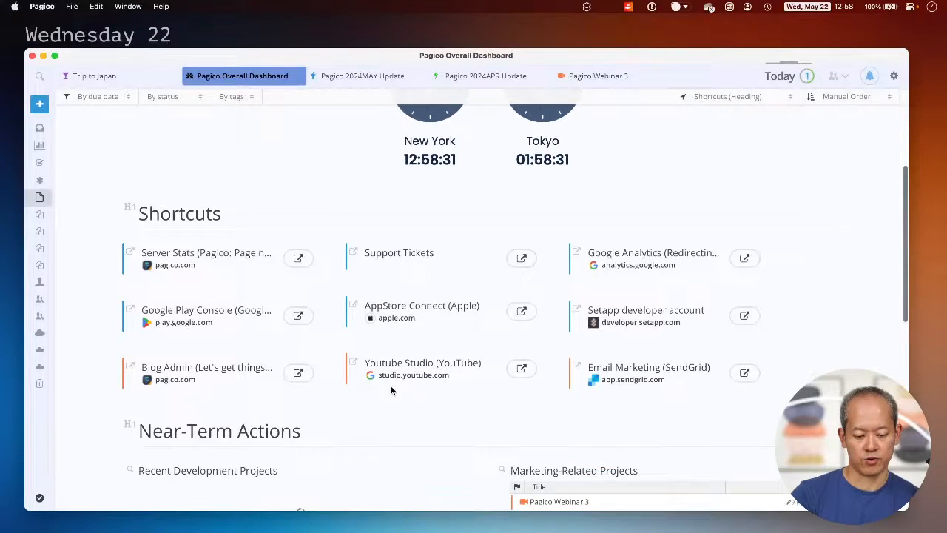
scroll(391, 390, "down", 10)
Add the line "Create a new action button:" below the workshop line in the dashboard's Automated Workflows note
left_click(422, 393)
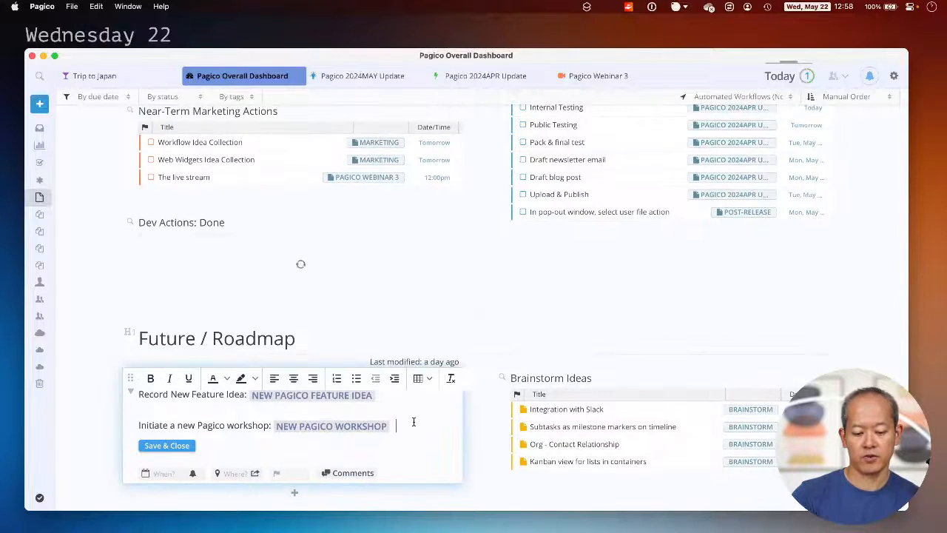
key("Return")
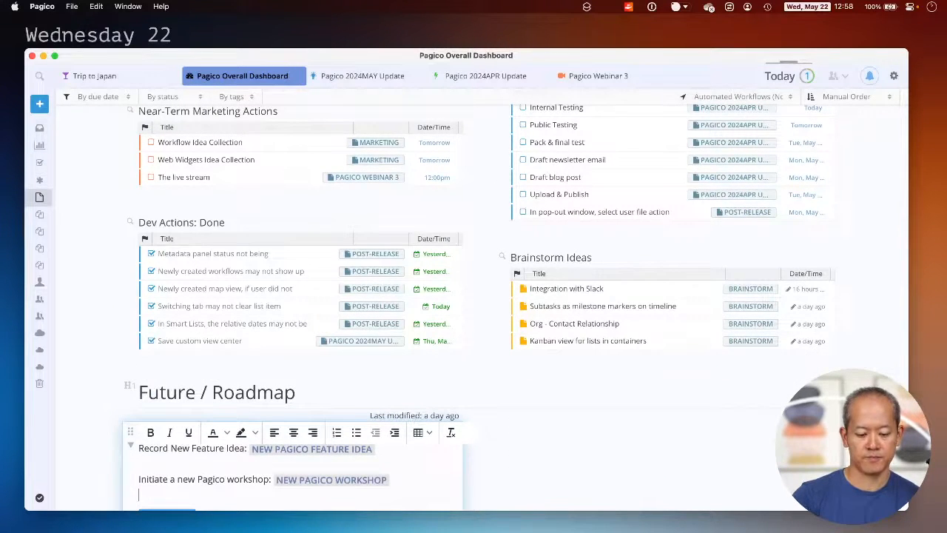
scroll(346, 436, "down", 2)
key("Return")
type("Create")
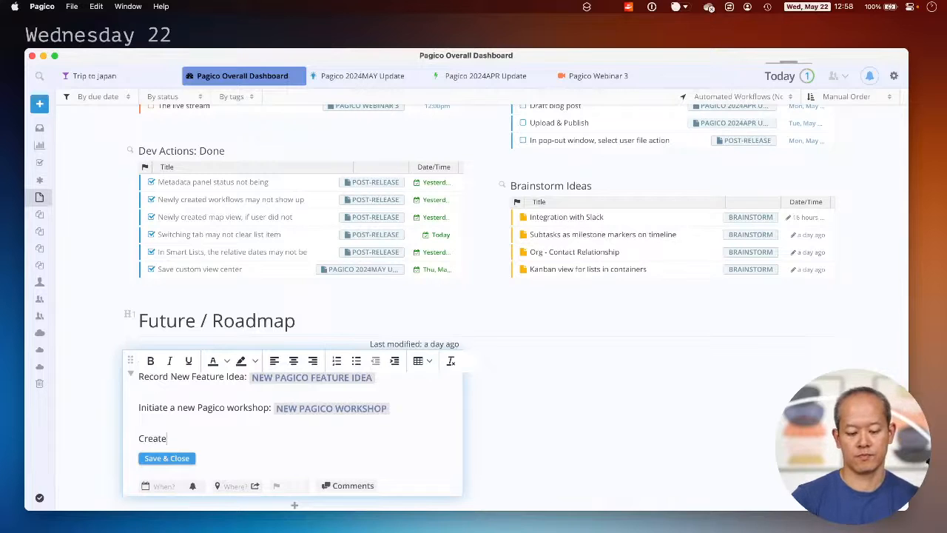
type(" a new action button:")
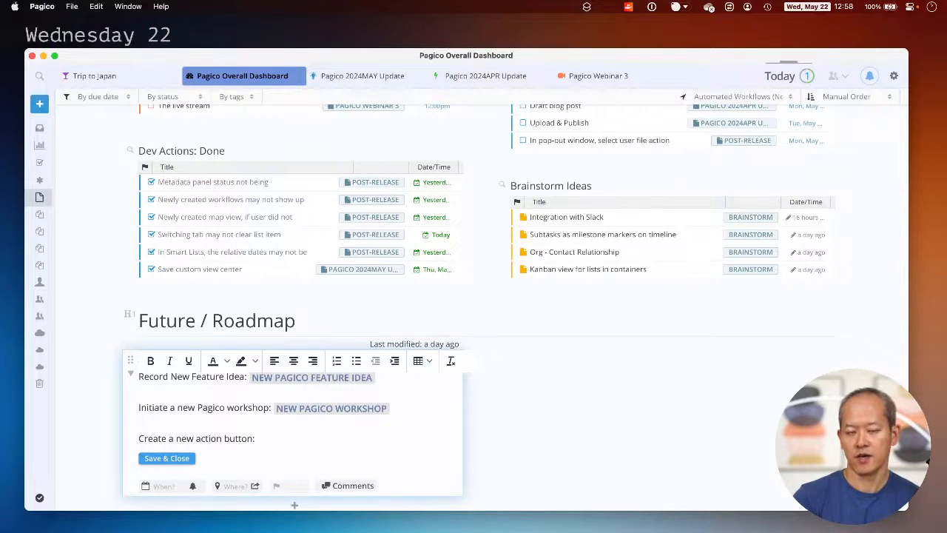
Insert an action button for the New Pagico Feature Idea workflow at the end of the new line, and save the note
type("[")
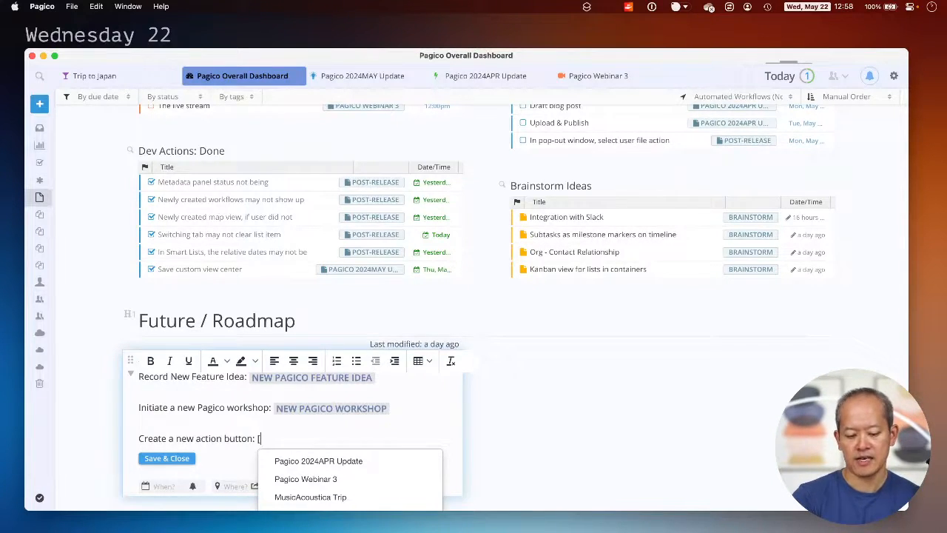
type("new")
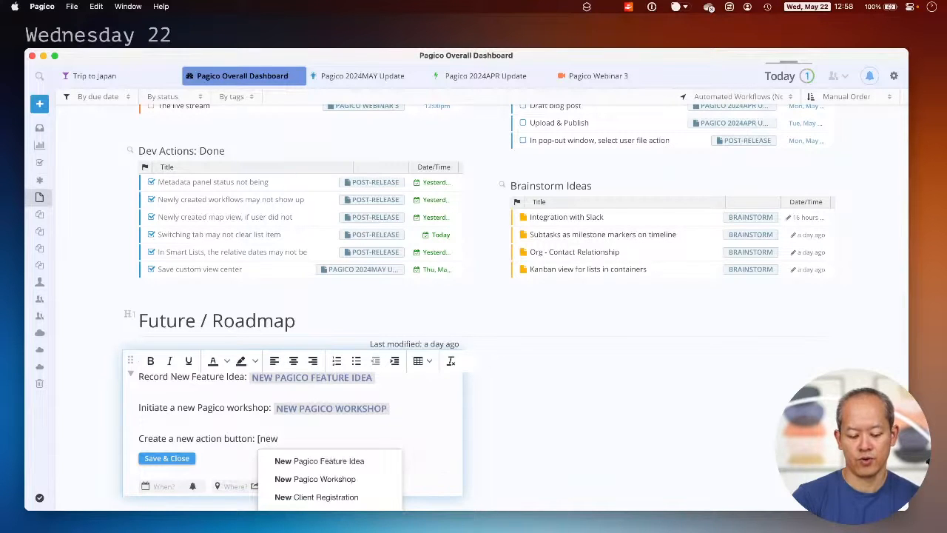
key("Down")
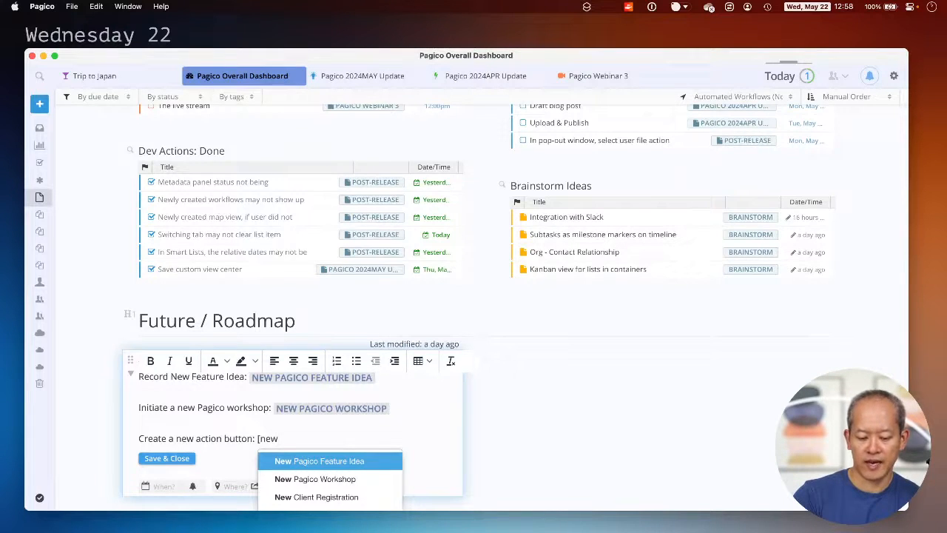
key("Return")
key("super+s")
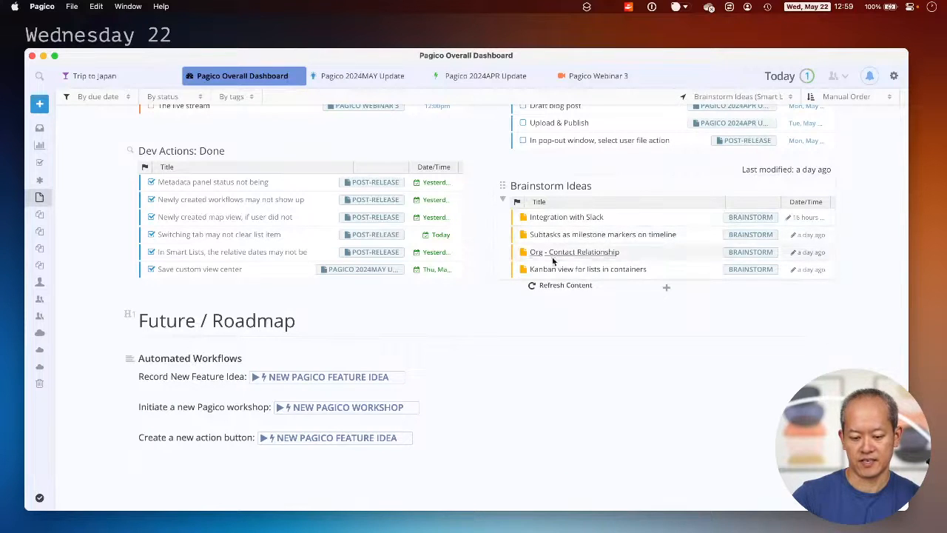
Run the New Pagico Feature Idea workflow from the Record New Feature Idea line, and title the created project "Name the feature here."
left_click(325, 378)
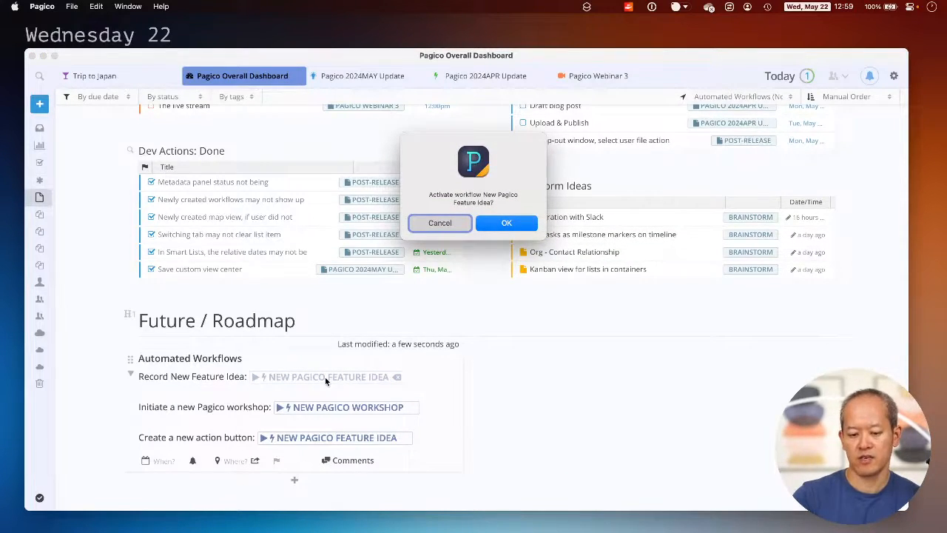
key("Return")
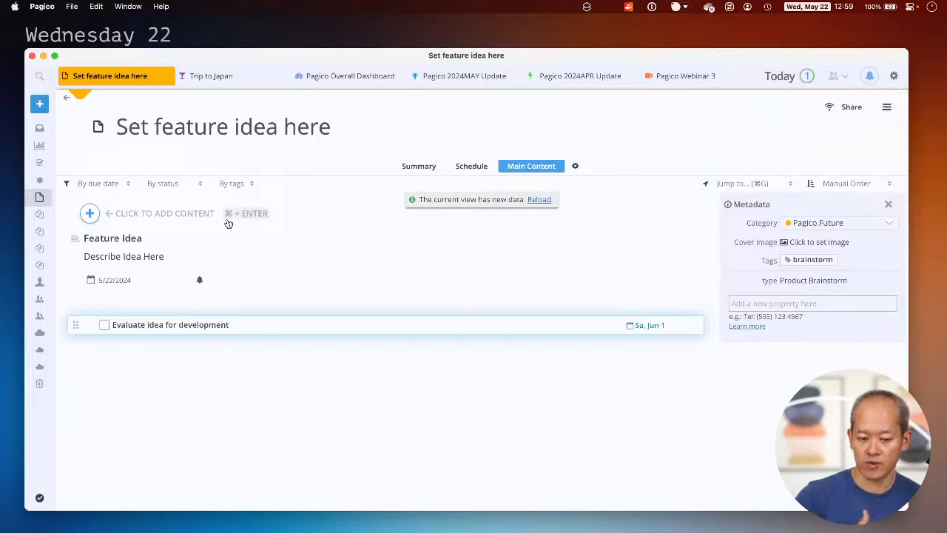
left_click(185, 123)
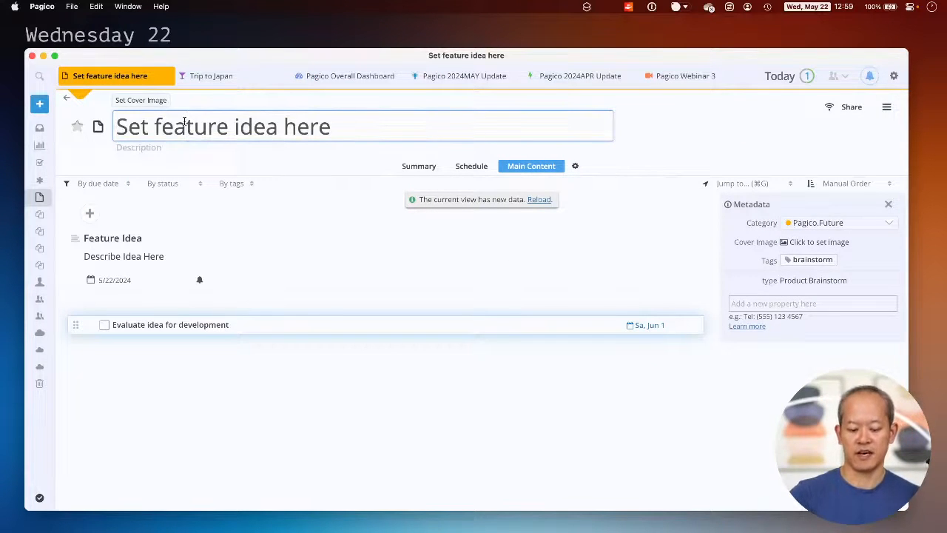
key("super+a")
type("Name the feature here.")
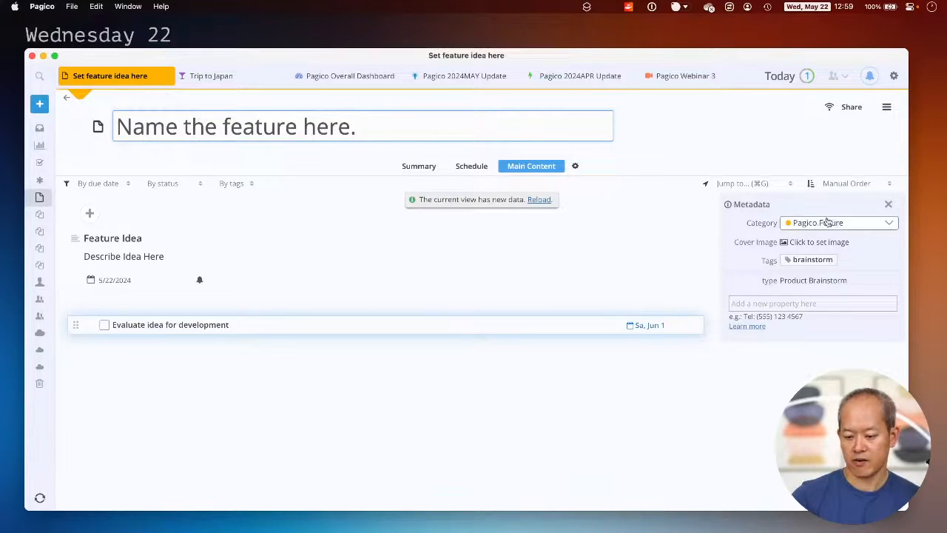
Leave the Feature Idea note as it is, and rename the project "Amazing New Feature!"
left_click(129, 256)
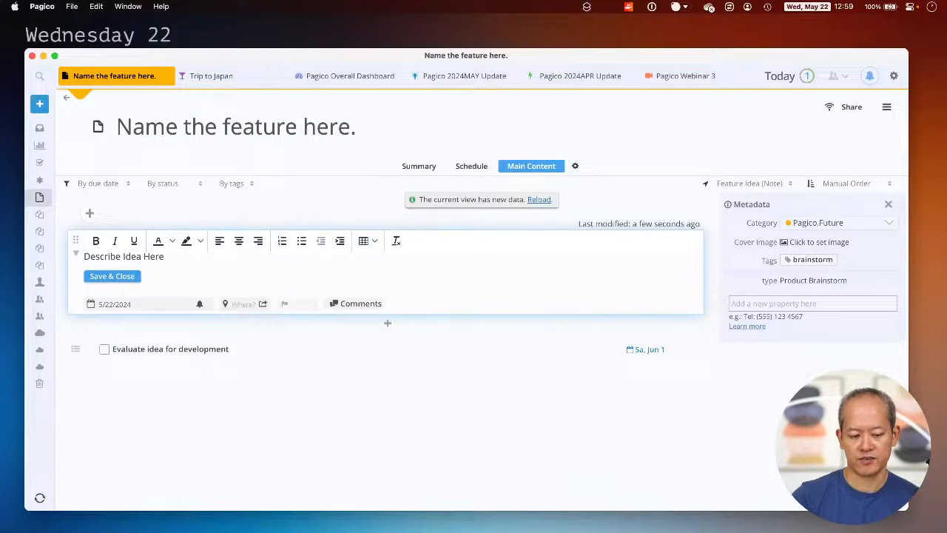
left_click(232, 382)
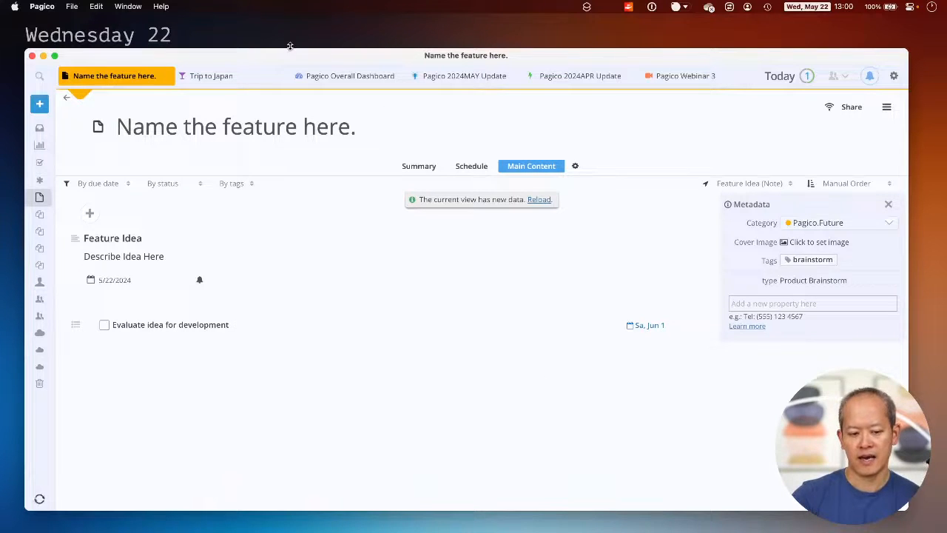
left_click(293, 121)
type("Amazing New")
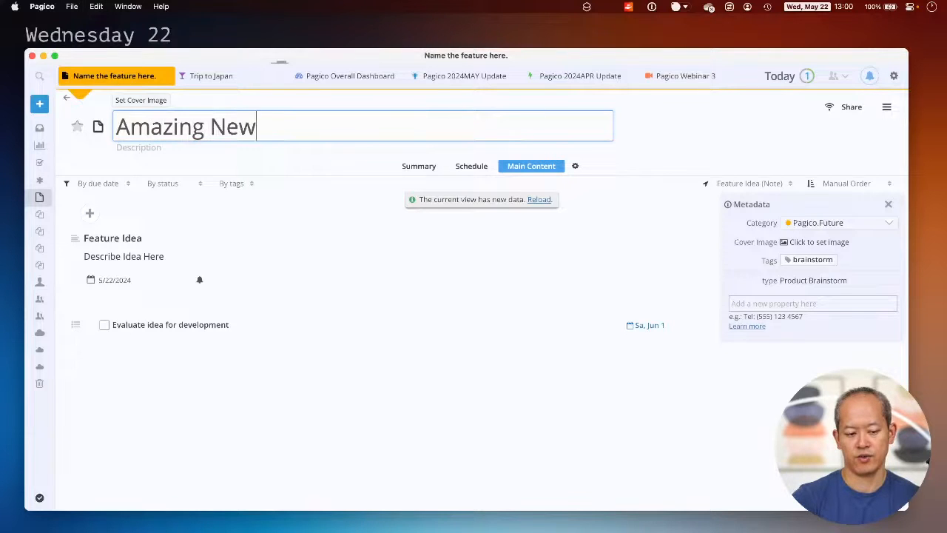
type(" Feature!")
key("Return")
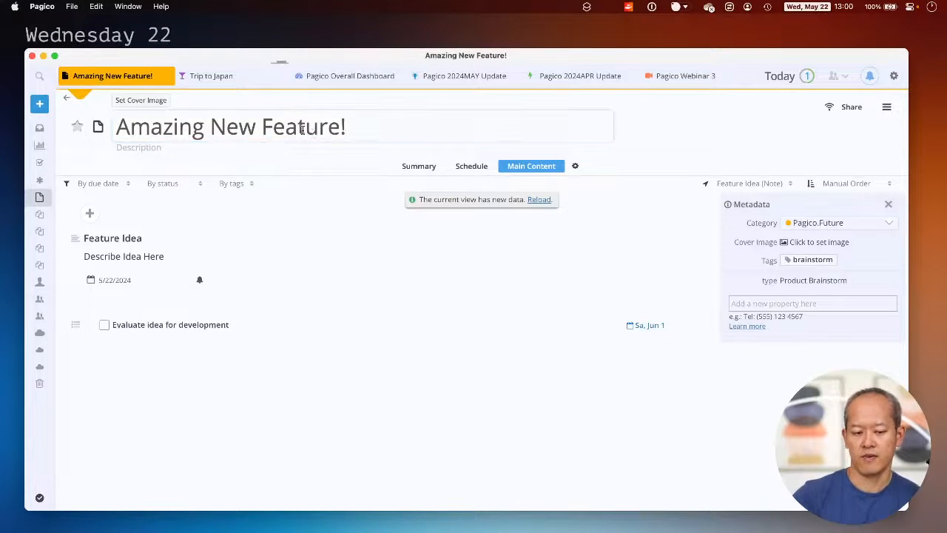
Return to the Pagico Overall Dashboard, and refresh the Brainstorm Ideas list to check it for the new feature project
left_click(347, 77)
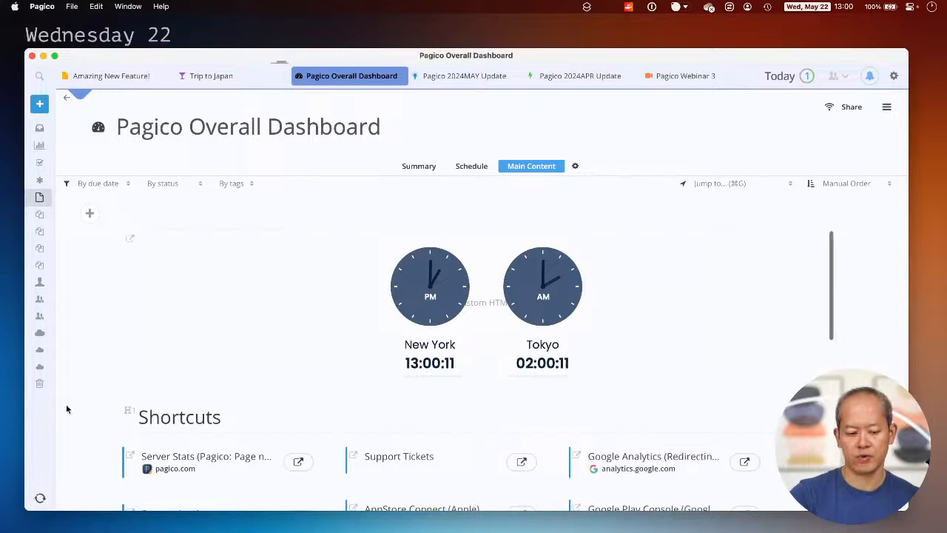
scroll(105, 403, "down", 15)
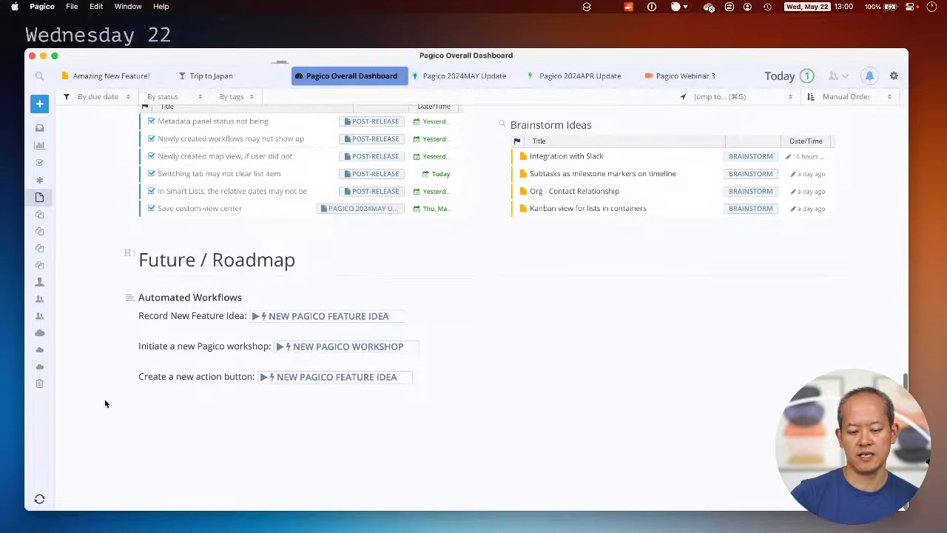
scroll(104, 403, "up", 2)
left_click(562, 272)
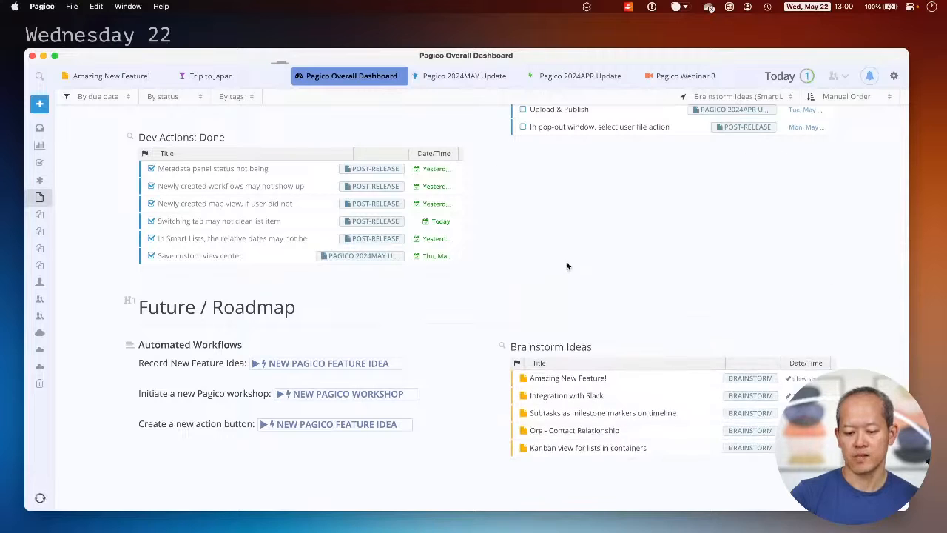
scroll(584, 355, "down", 1)
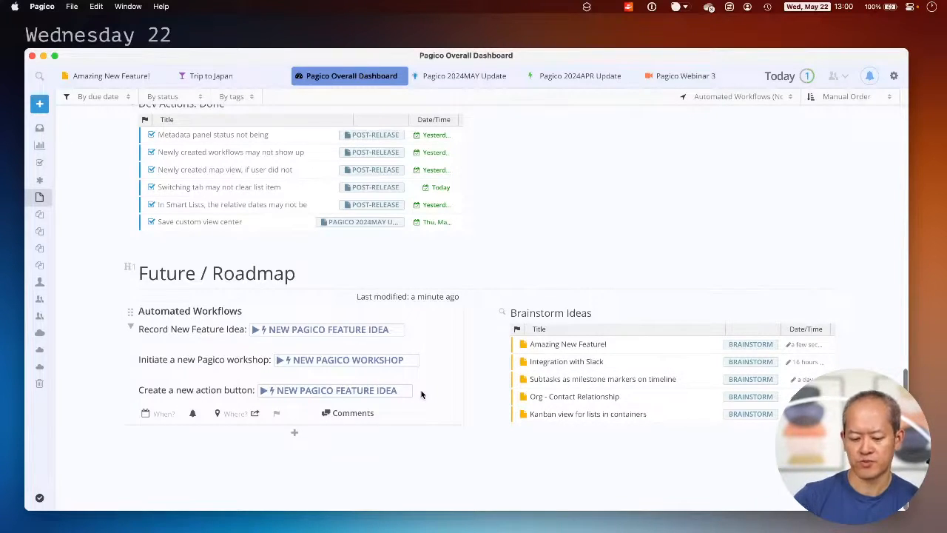
Delete the "Create a new action button:" line and its workflow button from the Automated Workflows note
left_click(421, 390)
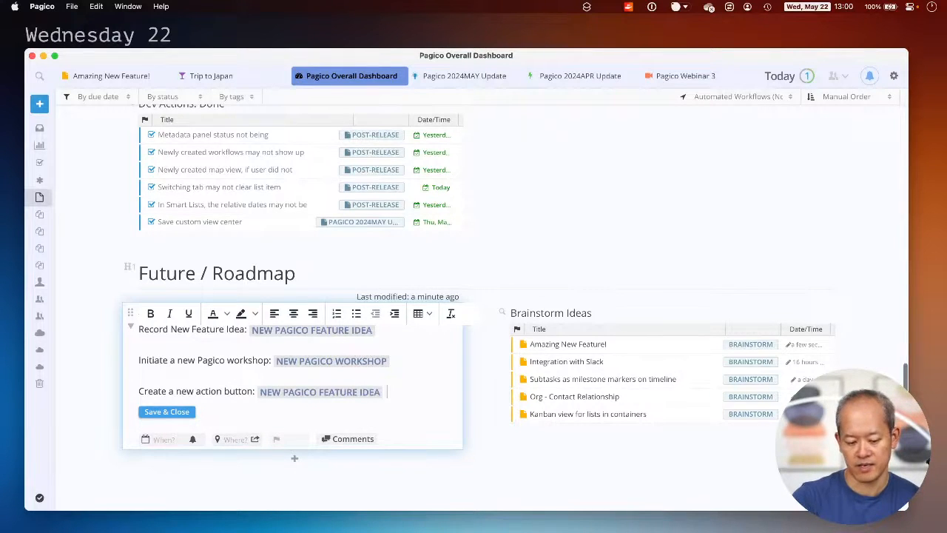
key("super+shift+Left")
key("BackSpace")
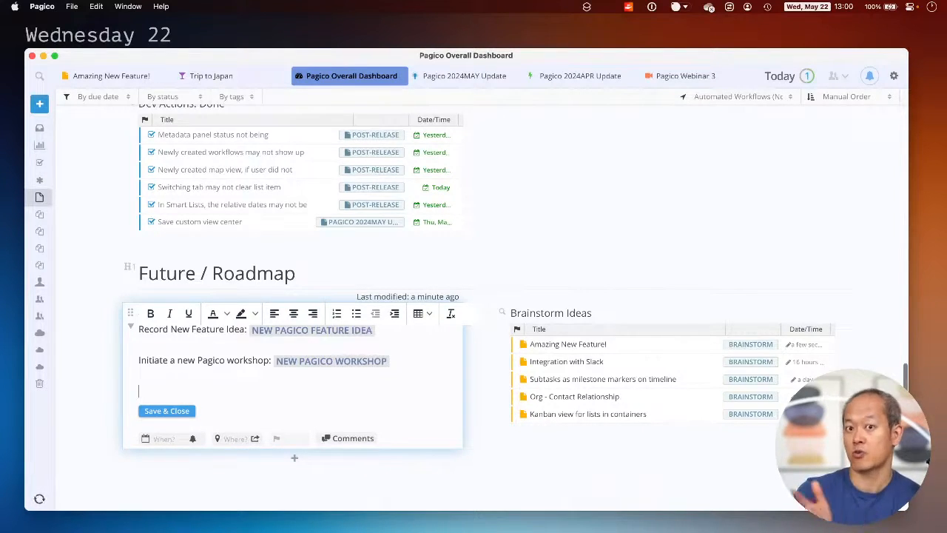
Save and close the edited Automated Workflows note
key("super+Return")
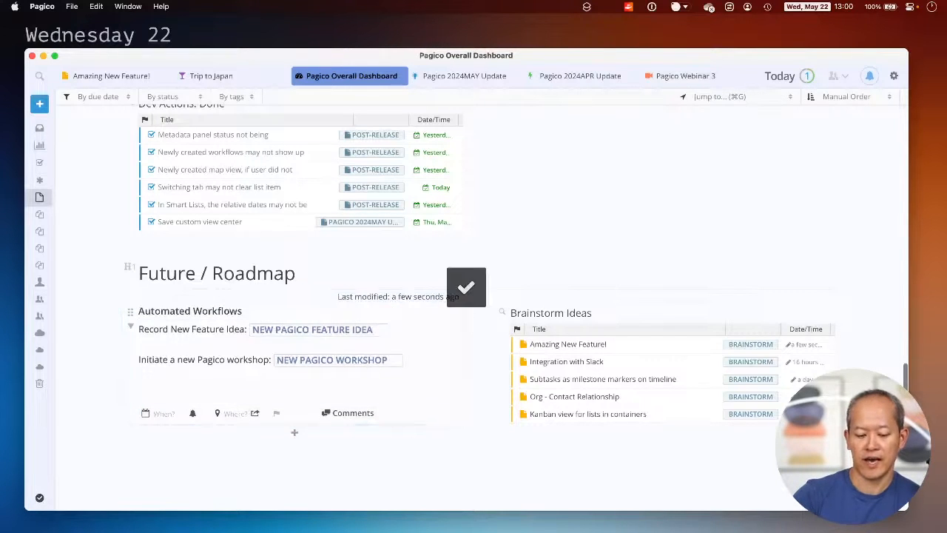
Try to embed the existing Pagico 2024MAY Update project beneath the Automated Workflows note, searching for it with "2024may"
left_click(294, 432)
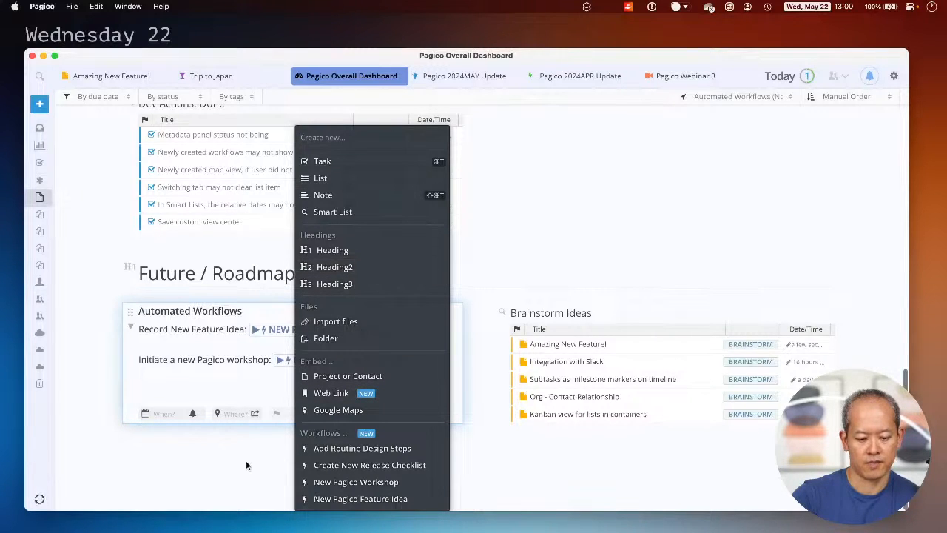
left_click(365, 378)
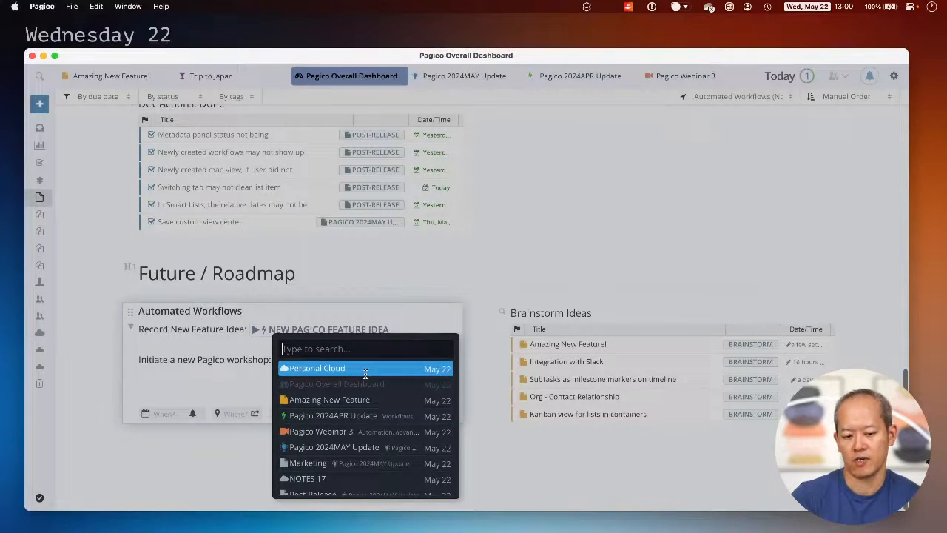
type("2024may")
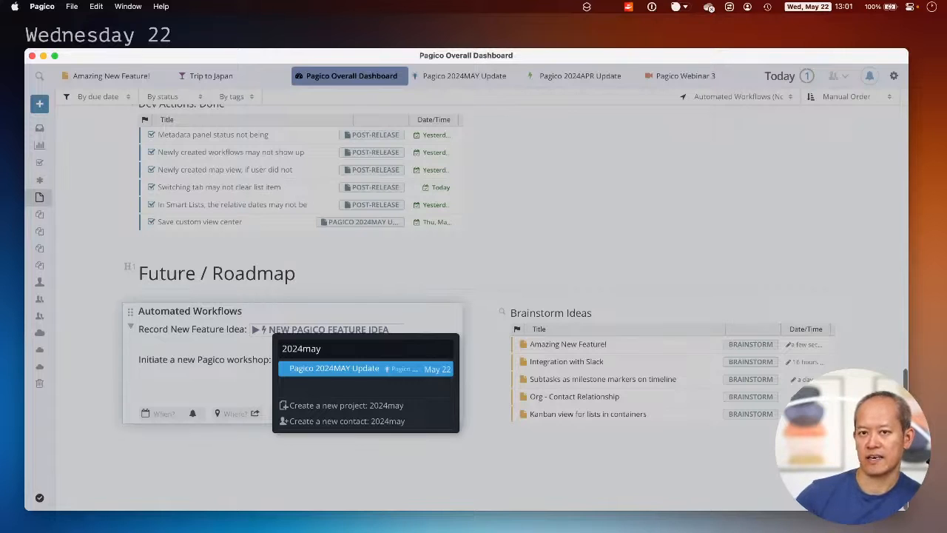
key("Return")
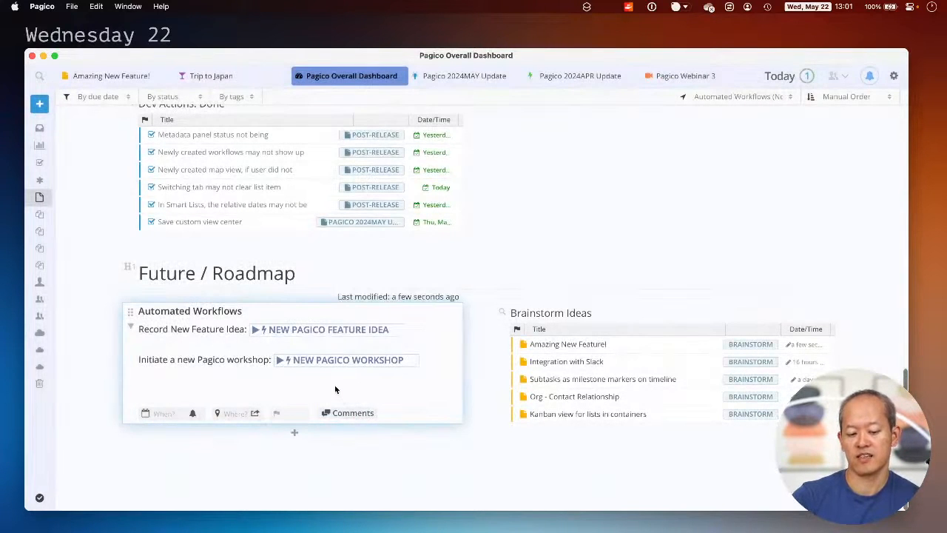
Add the line "As you are writing your notes. Link to a" to the Automated Workflows note, ending in an inline link to Pagico 2024APR Update
left_click(335, 389)
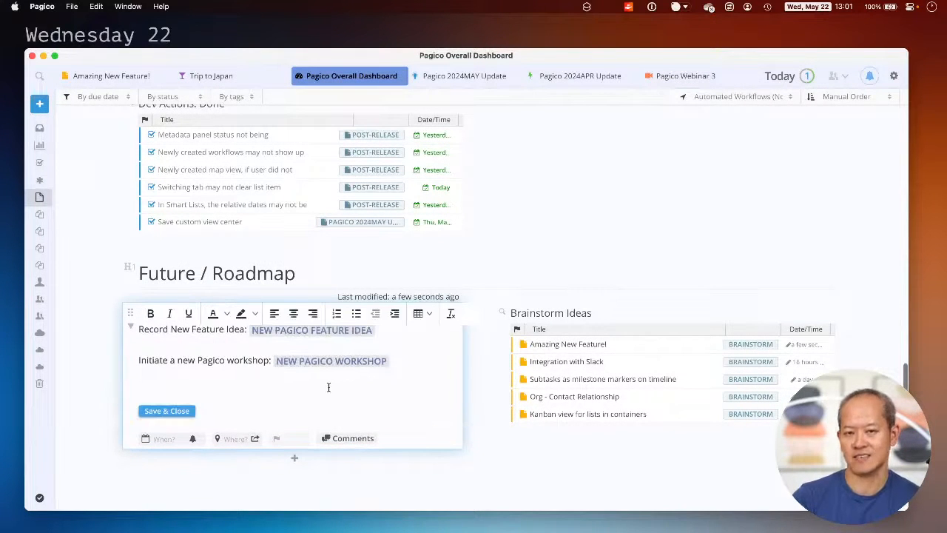
type("As you")
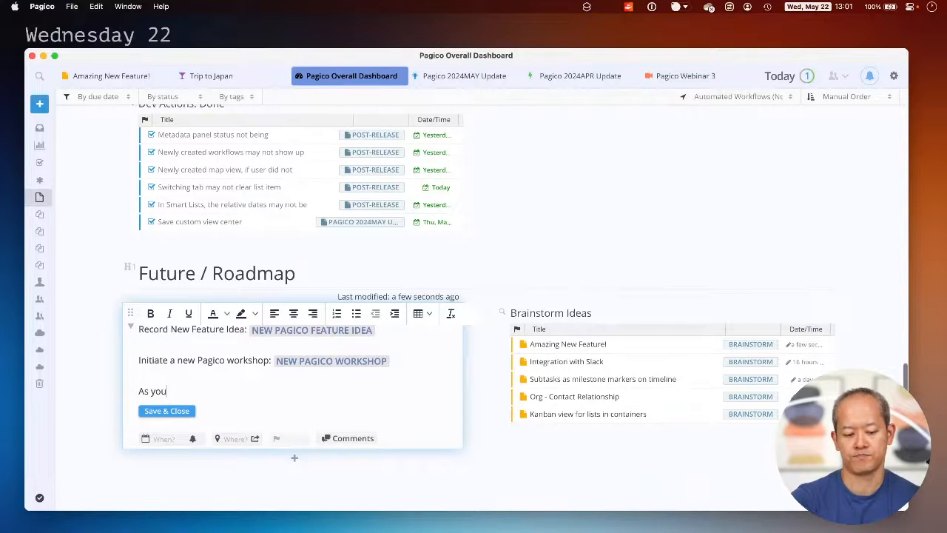
type(" are writing your notes.")
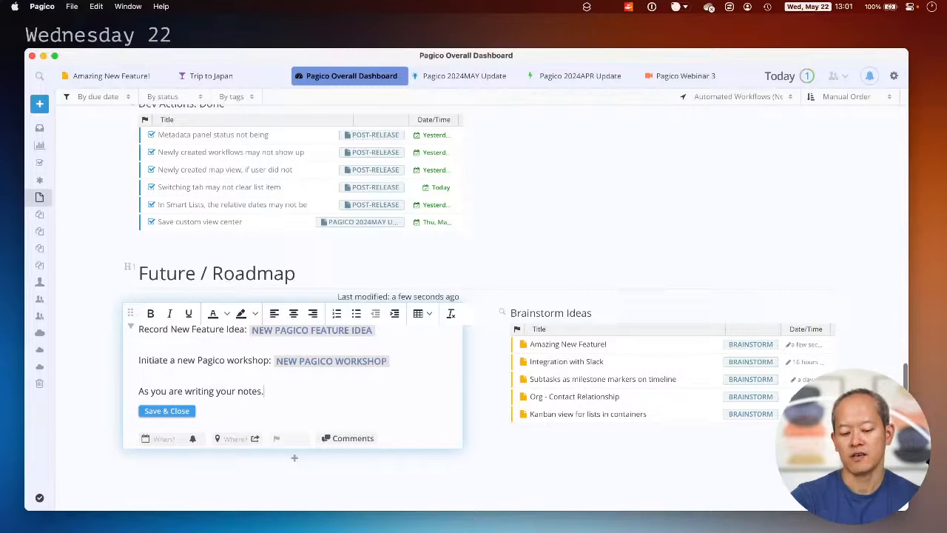
type(" Link to a ")
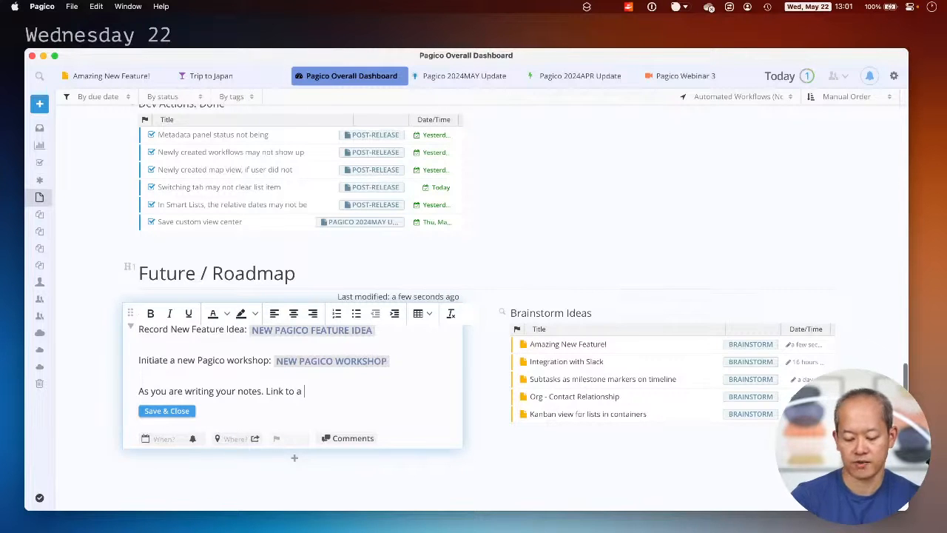
type("[")
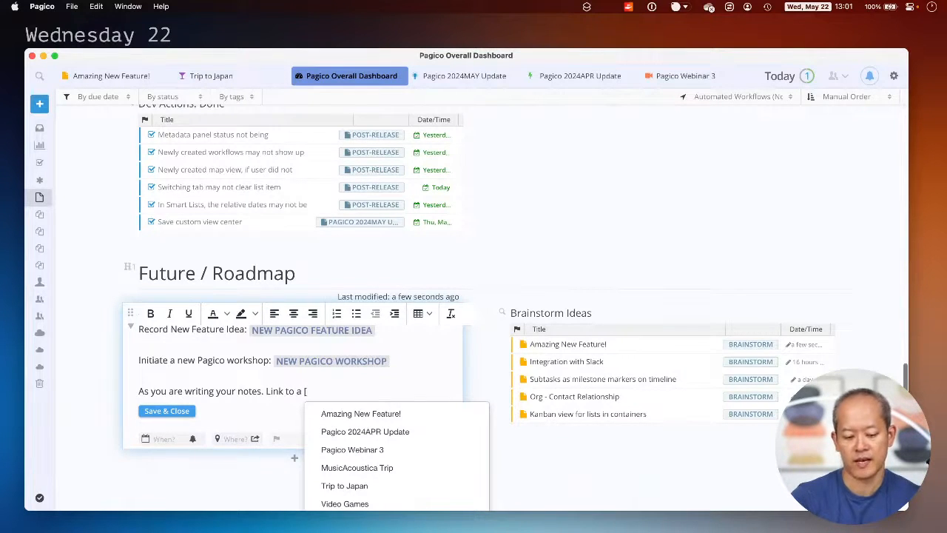
type("ico")
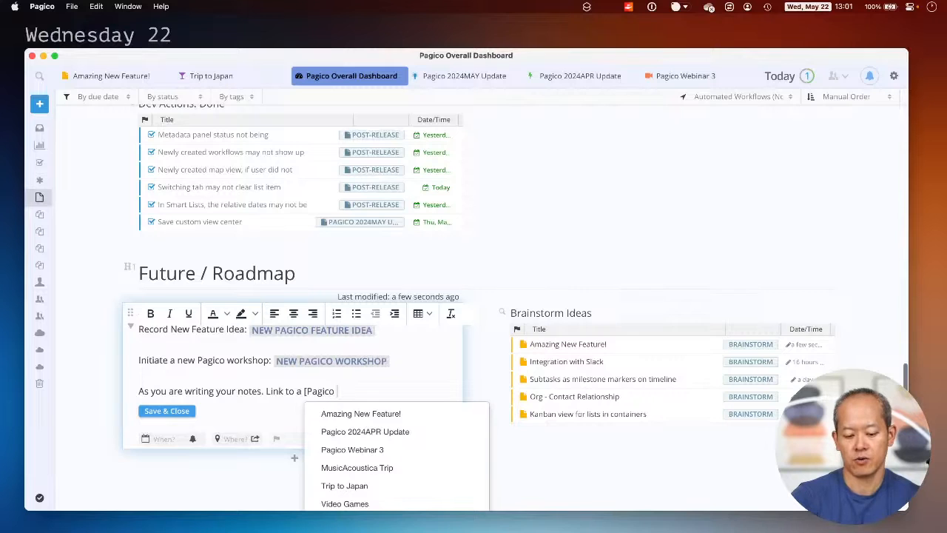
key("Down")
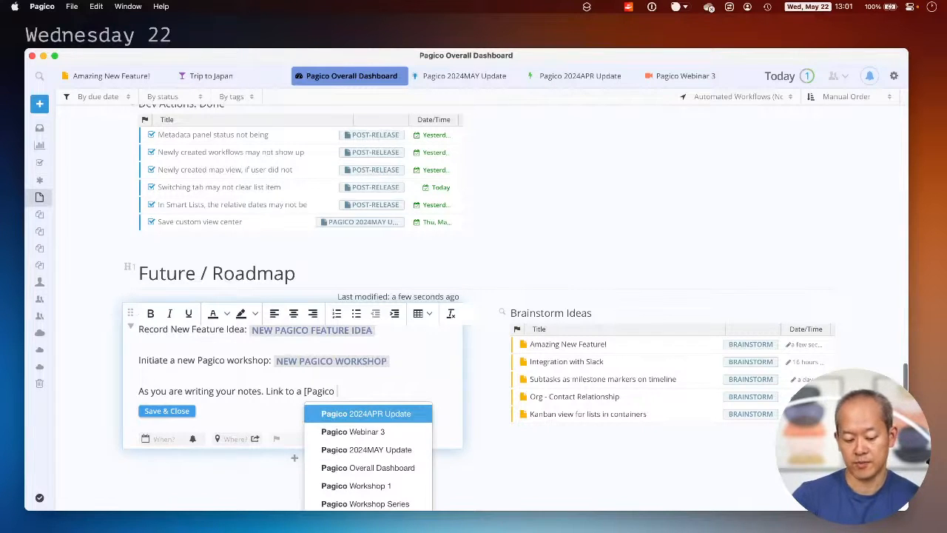
key("Return")
key("super+Return")
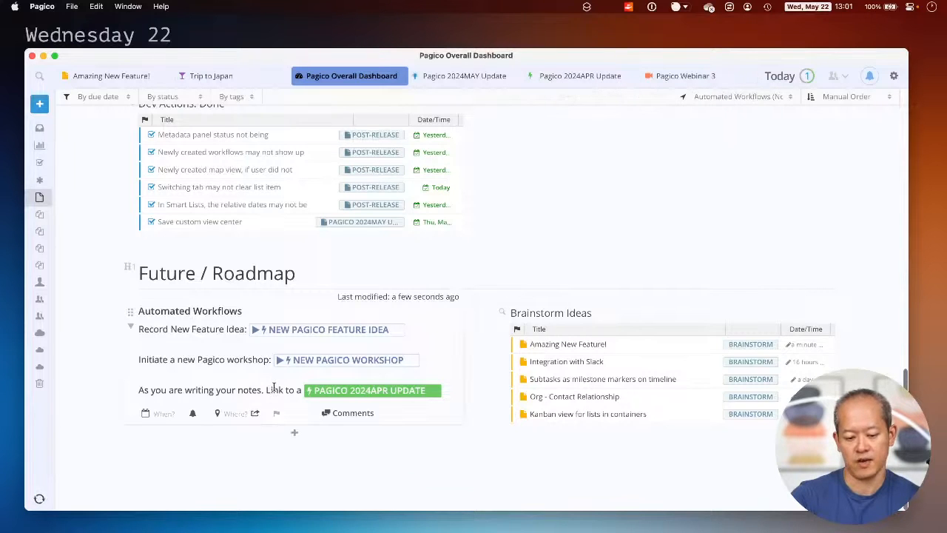
Check the inline Pagico 2024APR Update link in the note by viewing its project summary card, and close the card
left_click(272, 387)
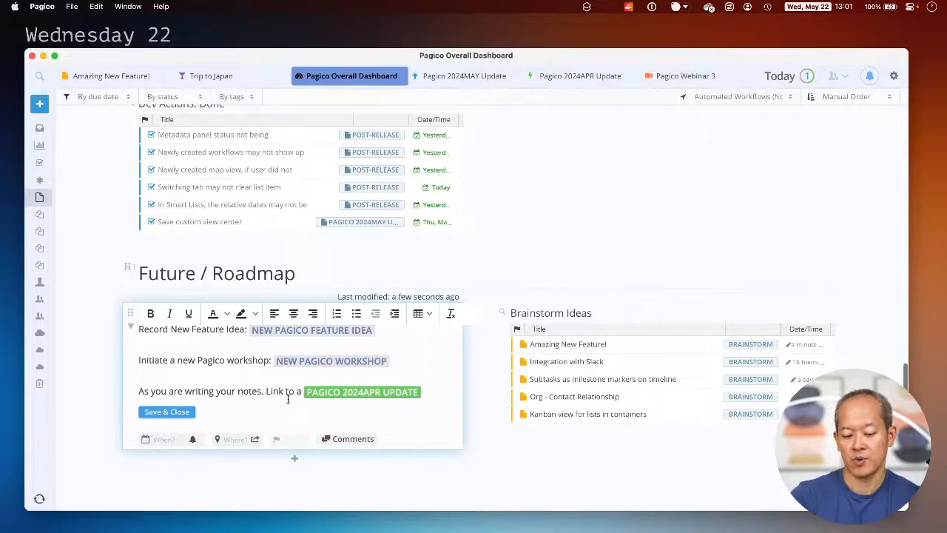
left_click(170, 412)
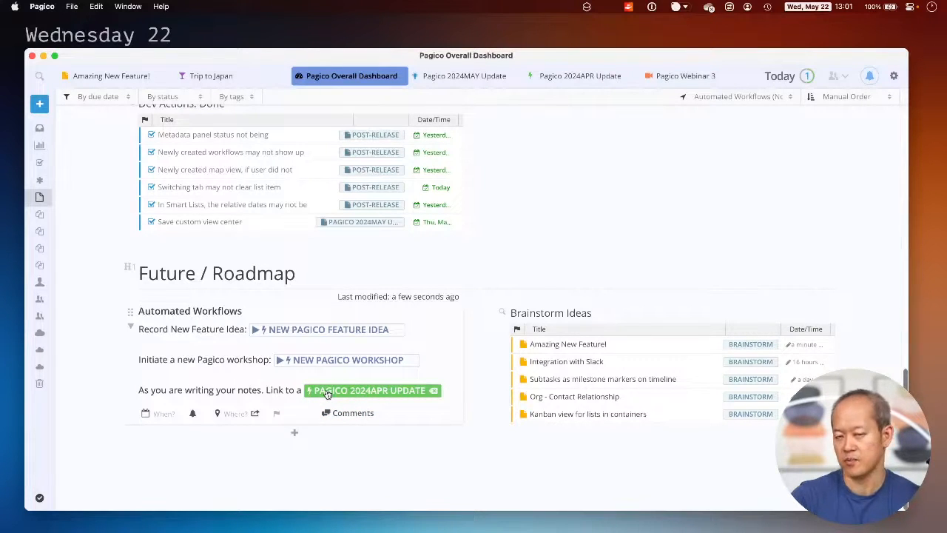
left_click(327, 391)
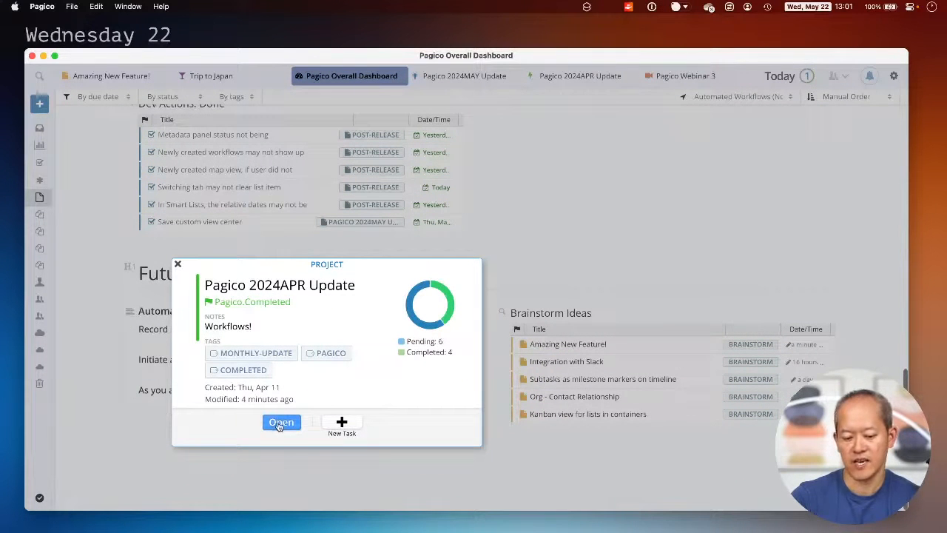
left_click(177, 265)
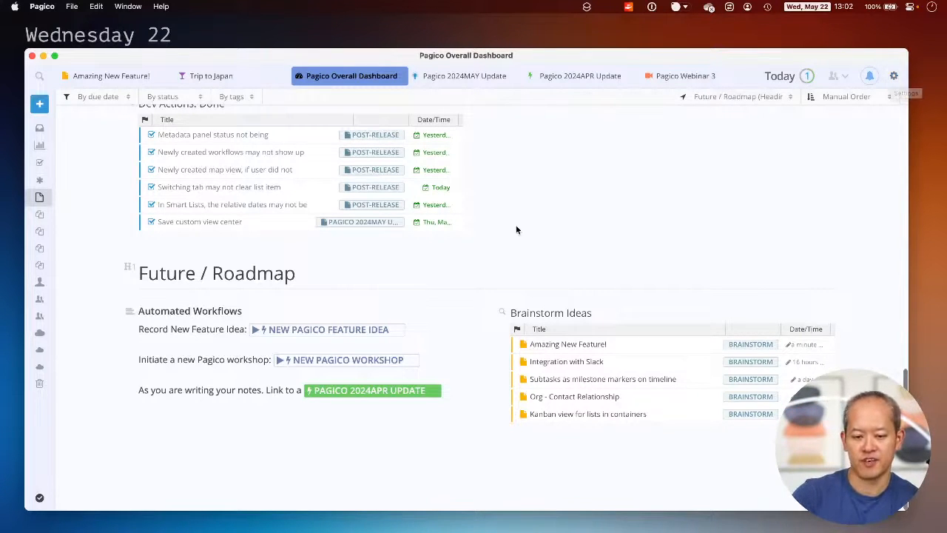
Examine the Feature Requests and Bug Tracker lists in the Post-Release section of Pagico 2024MAY Update, and open the choices for adding content there
left_click(466, 77)
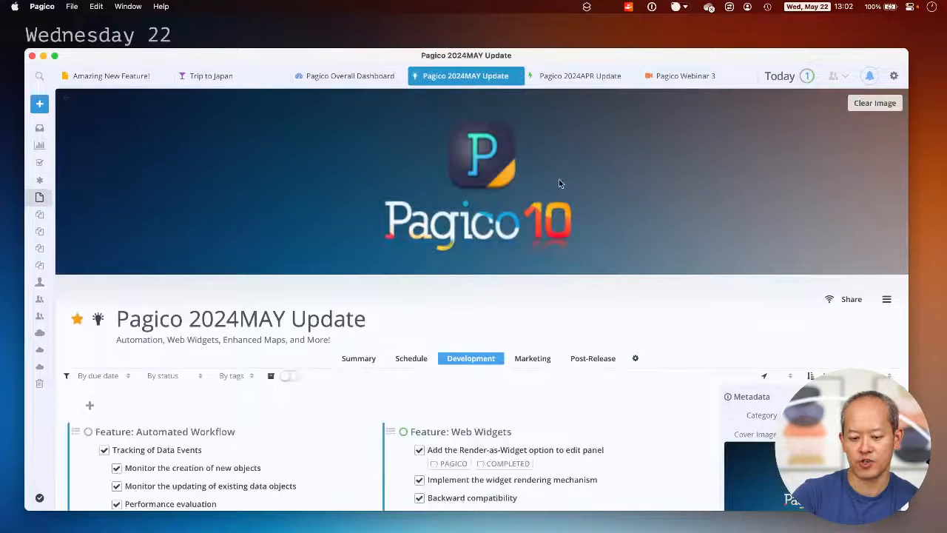
left_click(591, 360)
scroll(690, 392, "down", 5)
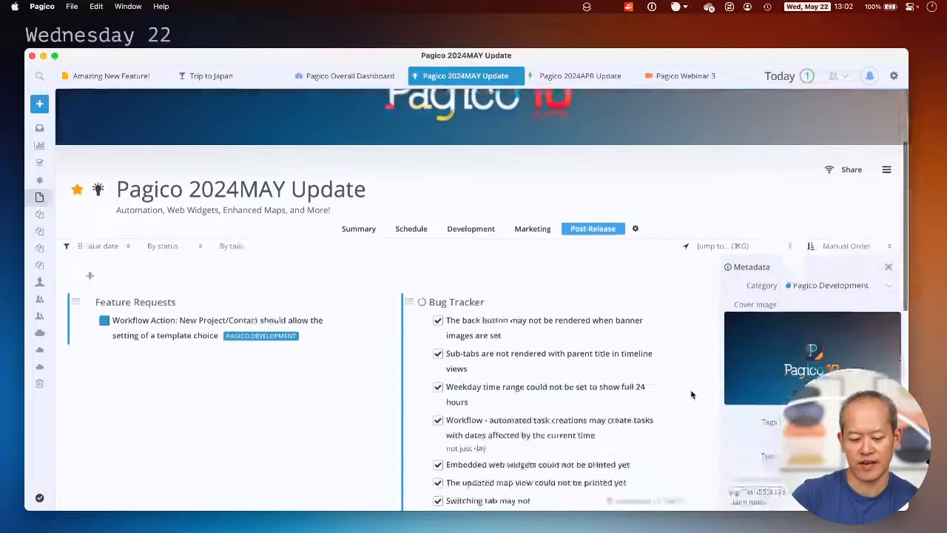
scroll(164, 247, "up", 2)
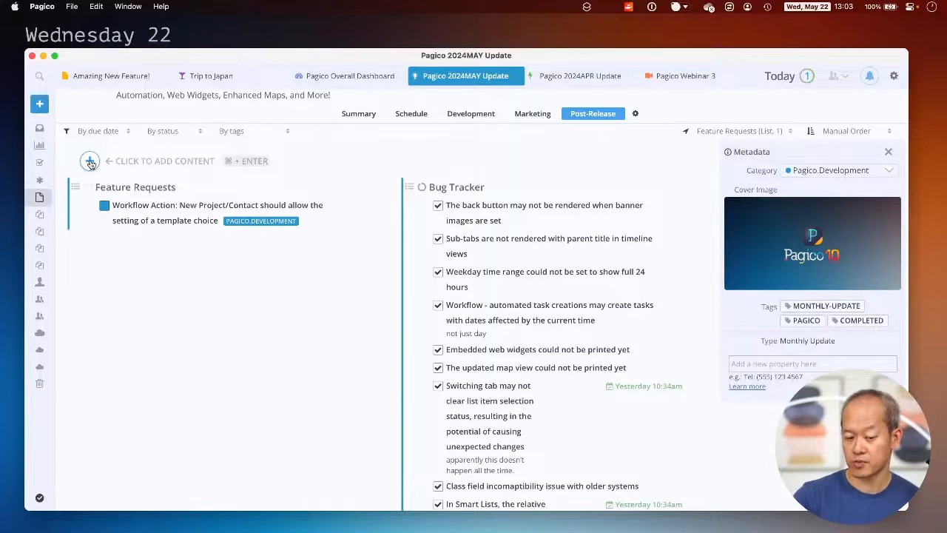
scroll(165, 275, "up", 2)
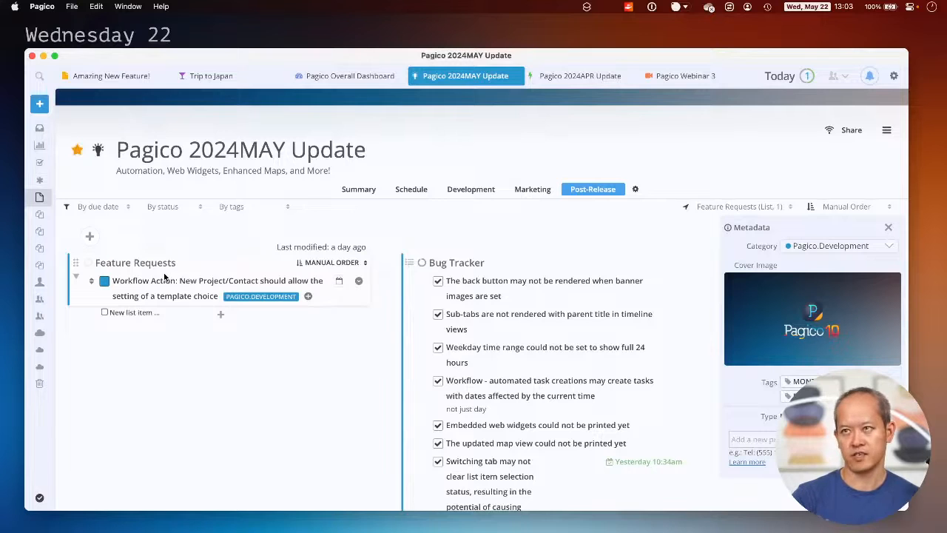
left_click(90, 237)
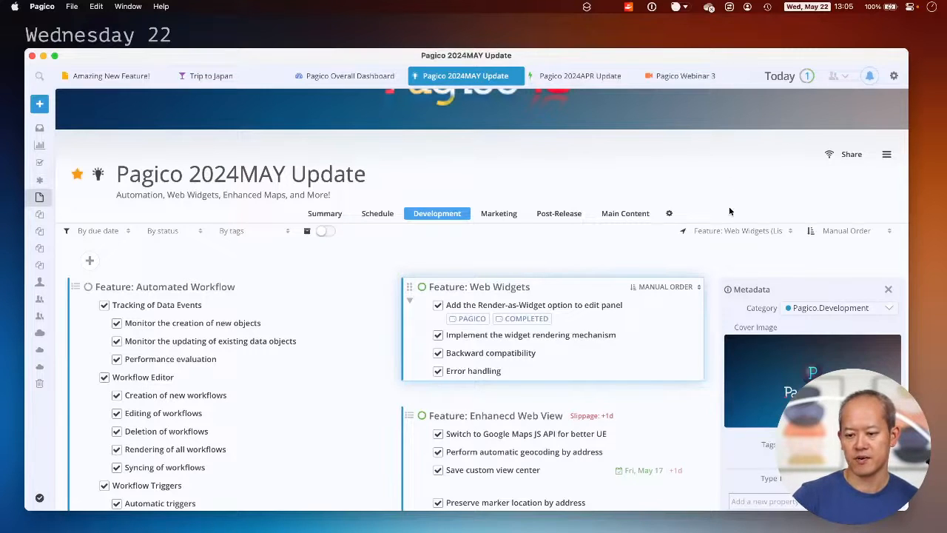
Review the notifications for recently run workflows, and close the notification list
scroll(729, 207, "up", 4)
left_click(870, 74)
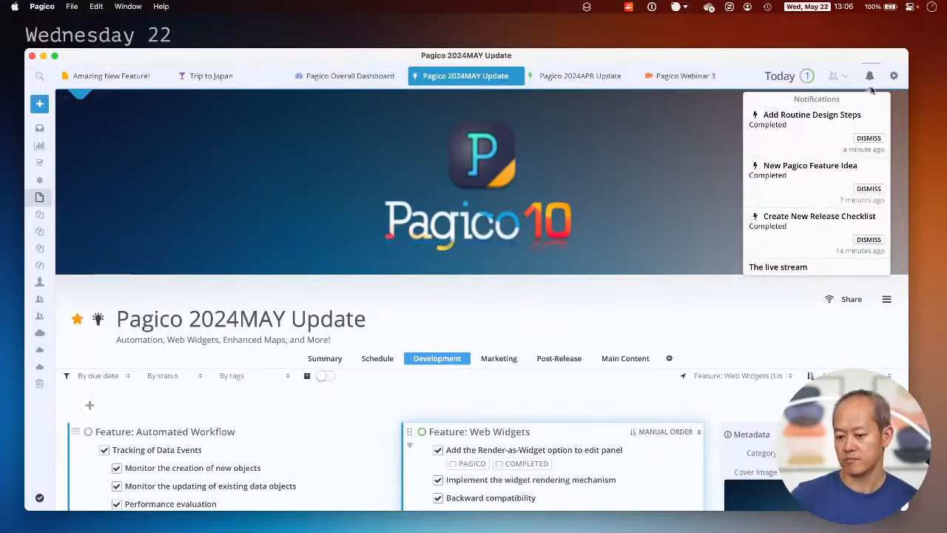
scroll(820, 196, "down", 3)
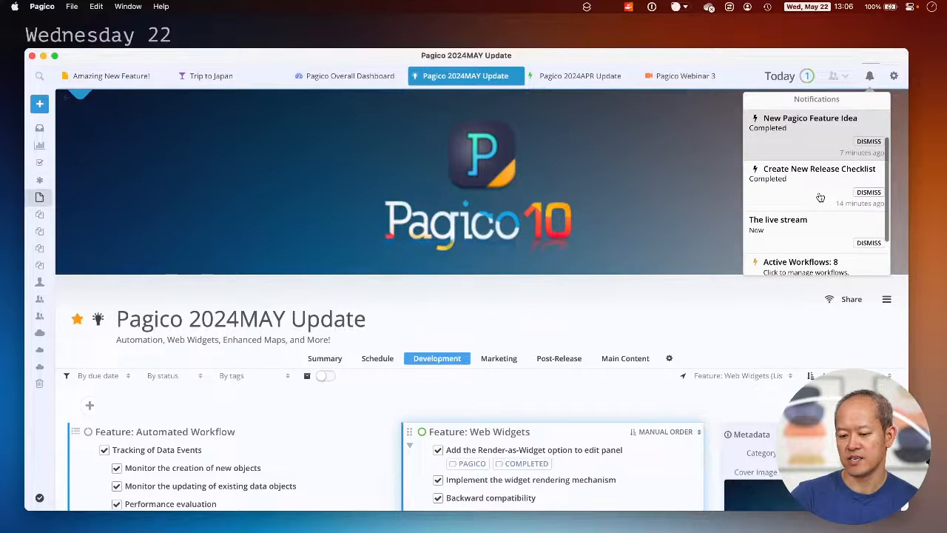
scroll(820, 195, "up", 3)
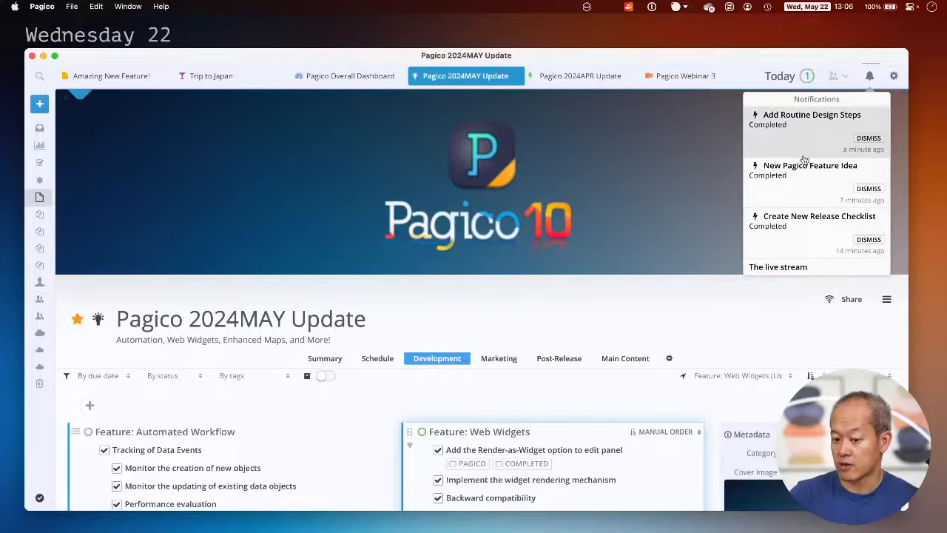
scroll(799, 182, "down", 3)
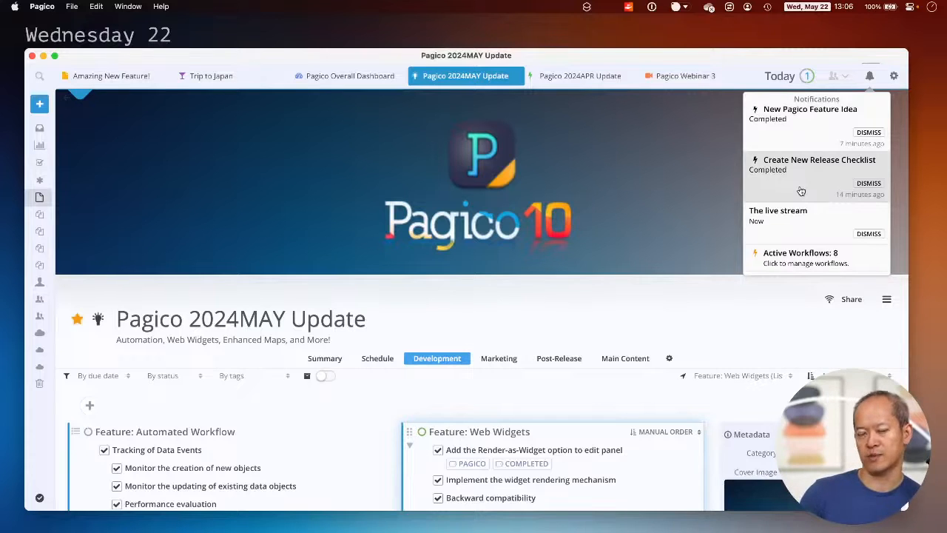
left_click(683, 167)
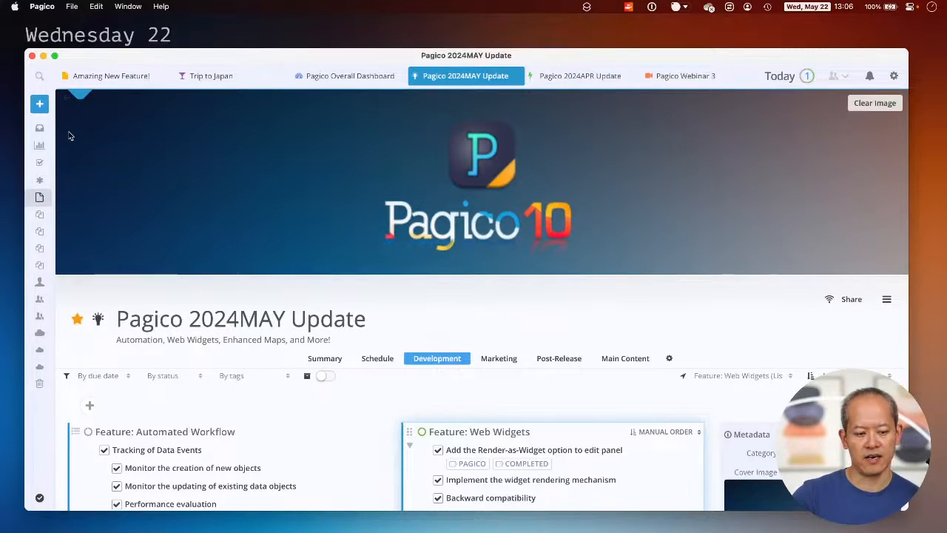
In the database-specific settings, examine the Add Routine Design Steps and Design Research Project Creation workflows, including the latter's run statistics and recent activations
left_click(39, 108)
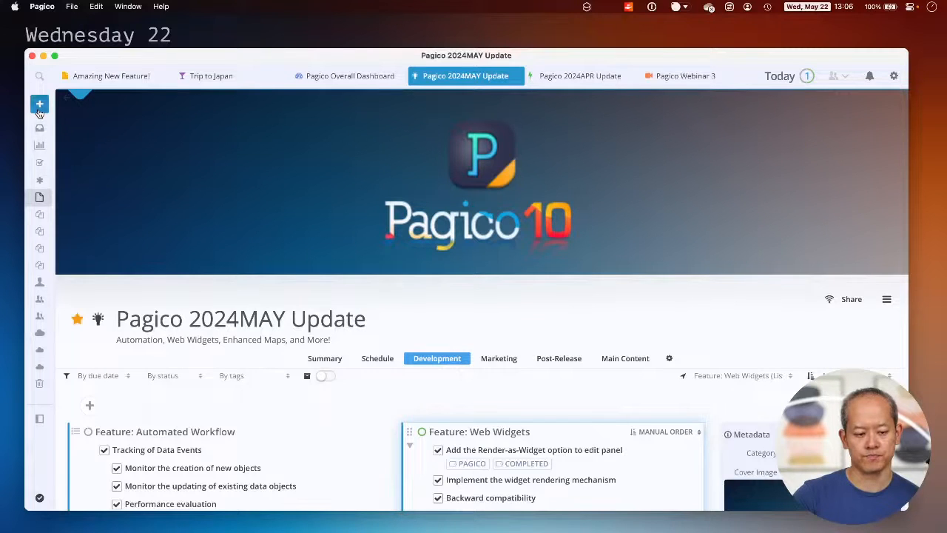
left_click(112, 257)
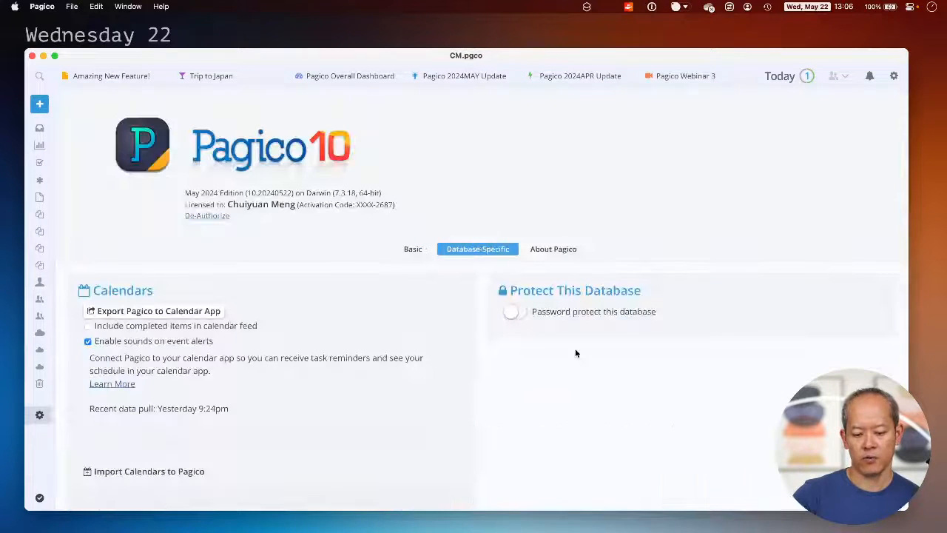
left_click(287, 269)
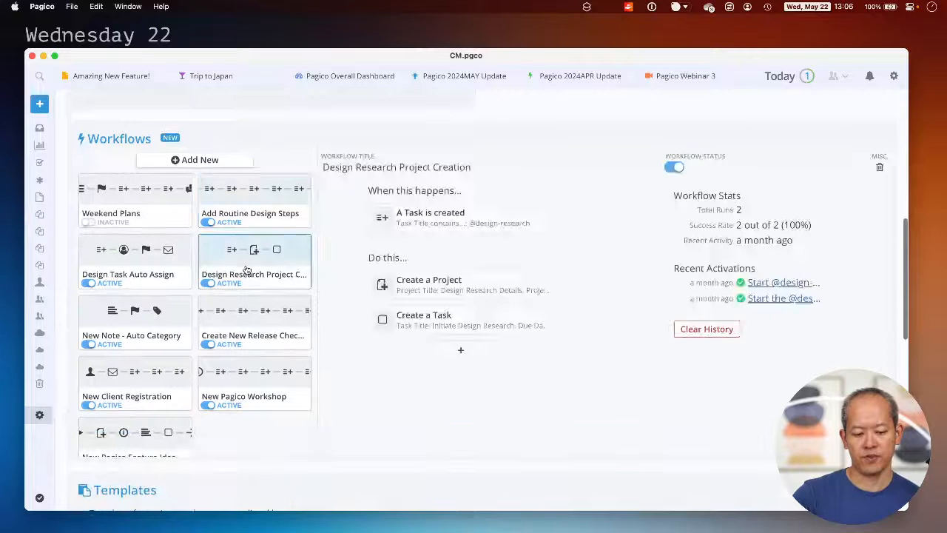
left_click(257, 218)
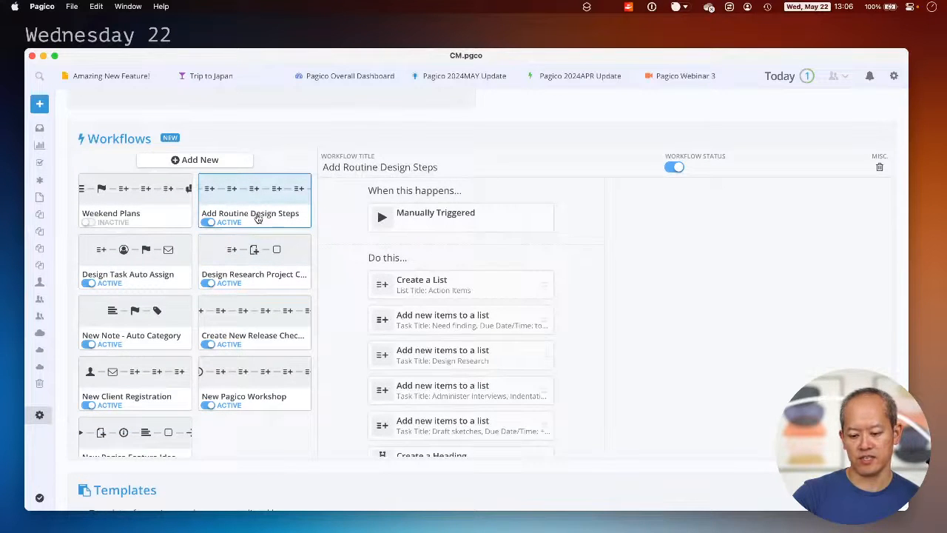
left_click(260, 259)
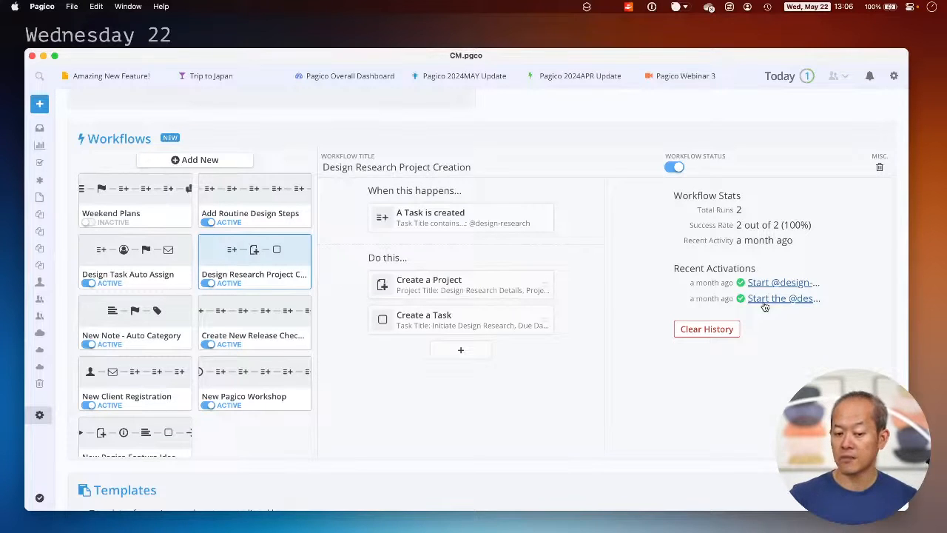
scroll(551, 415, "down", 1)
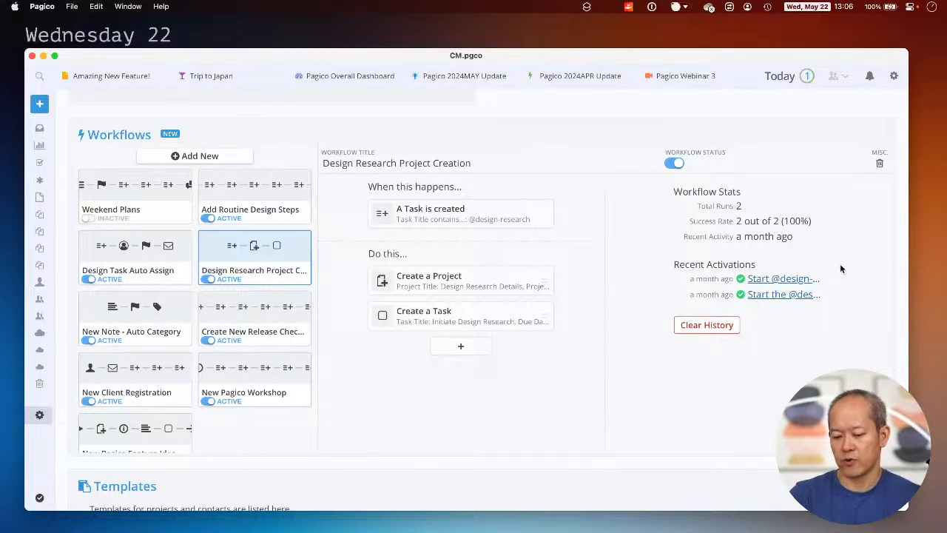
scroll(796, 299, "up", 5)
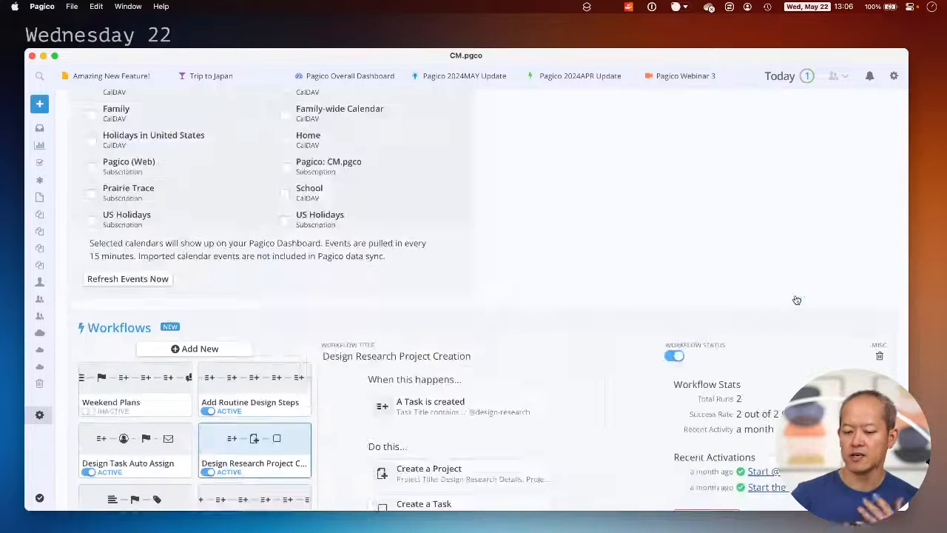
scroll(594, 384, "down", 3)
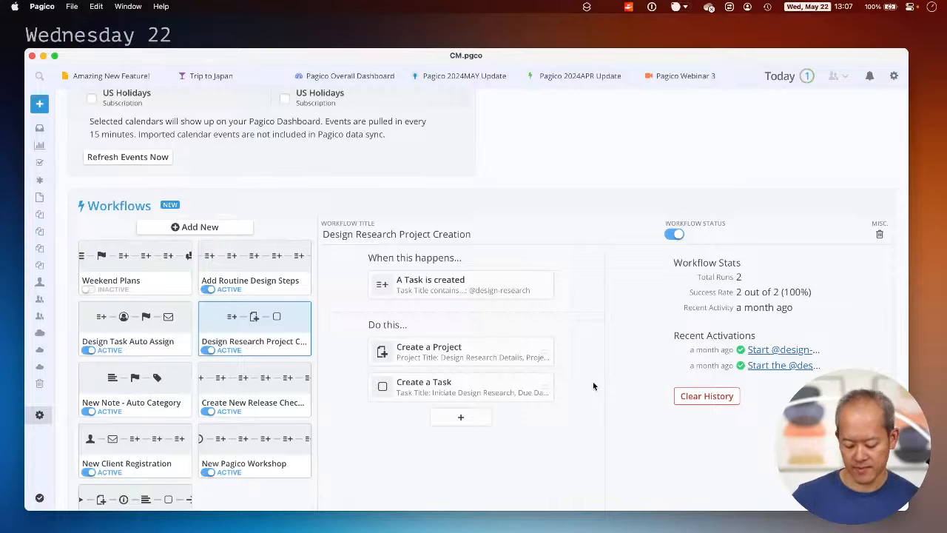
Examine the tasks scheduled for today and tomorrow in the Today view
left_click(780, 76)
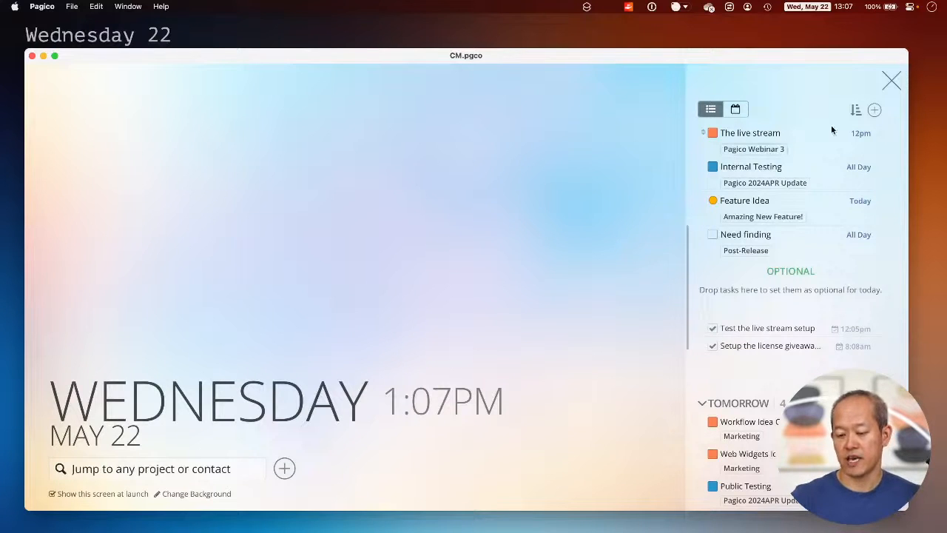
left_click(890, 81)
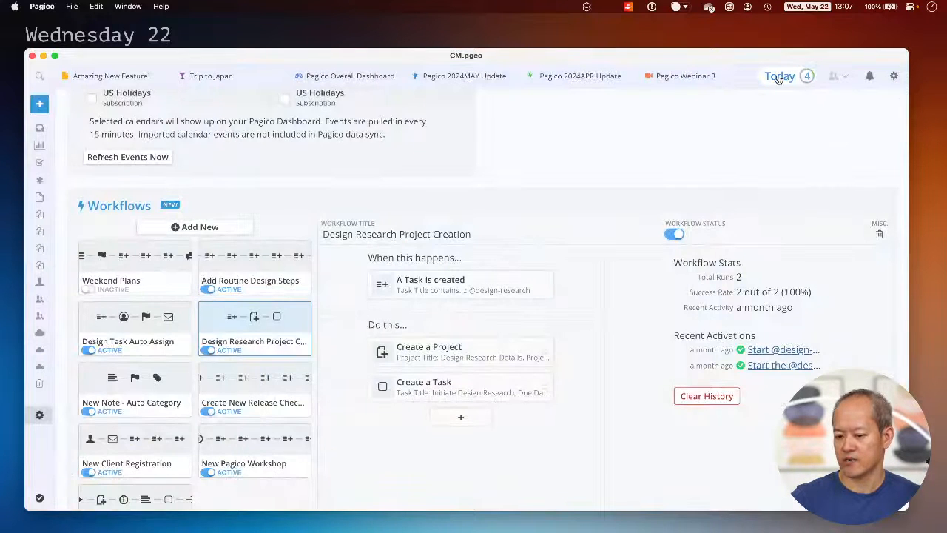
left_click(778, 77)
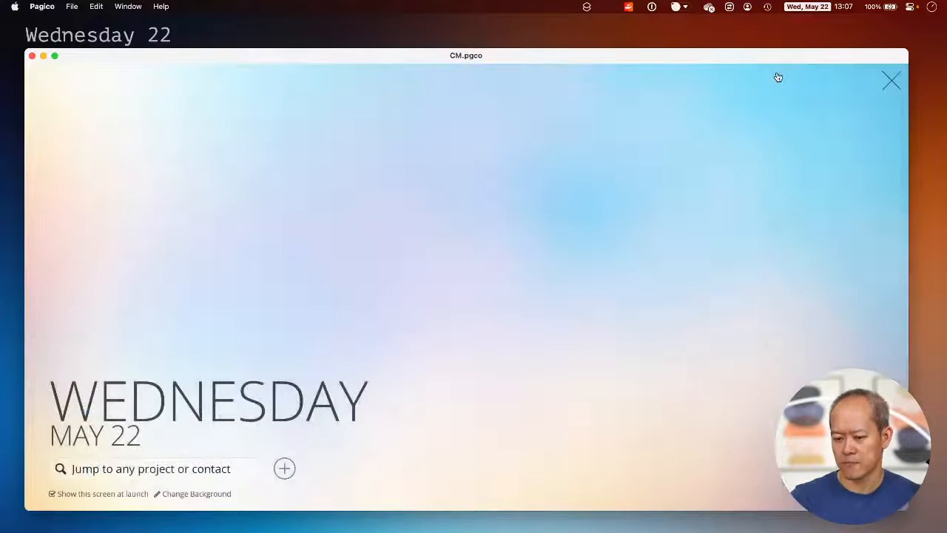
scroll(773, 223, "down", 3)
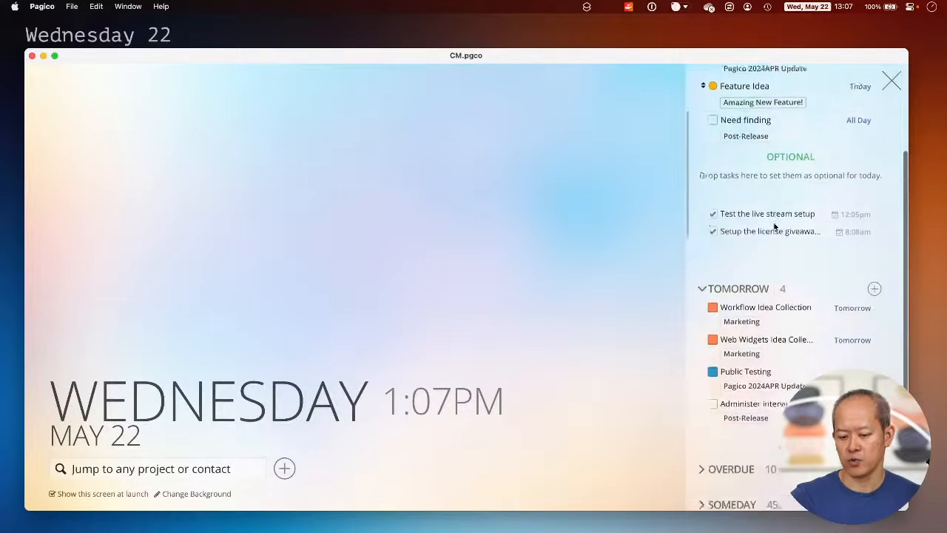
scroll(773, 225, "up", 3)
scroll(775, 226, "down", 4)
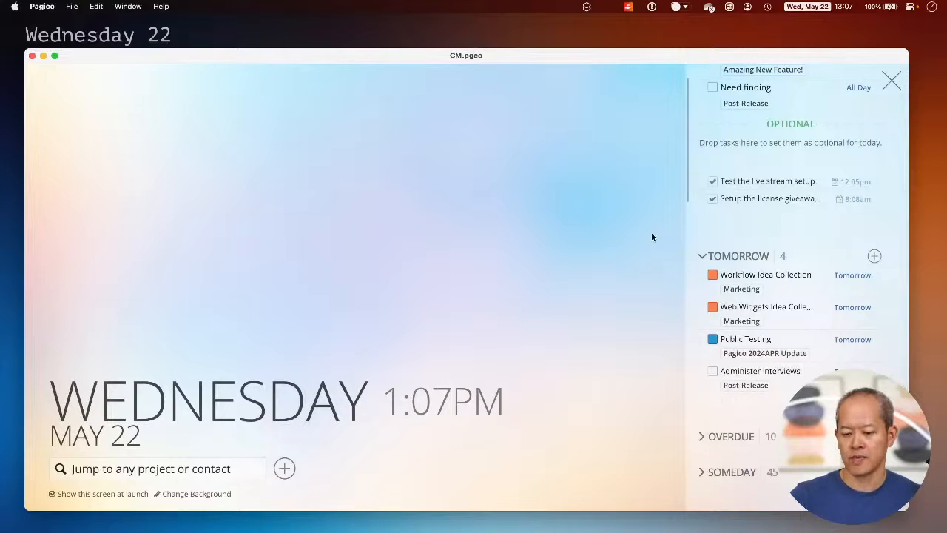
scroll(738, 285, "up", 2)
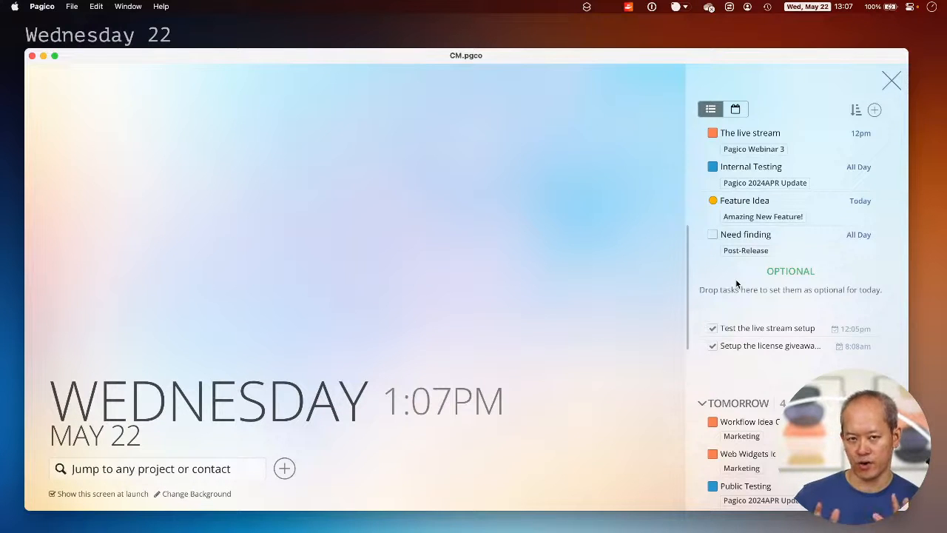
mouse_move(742, 134)
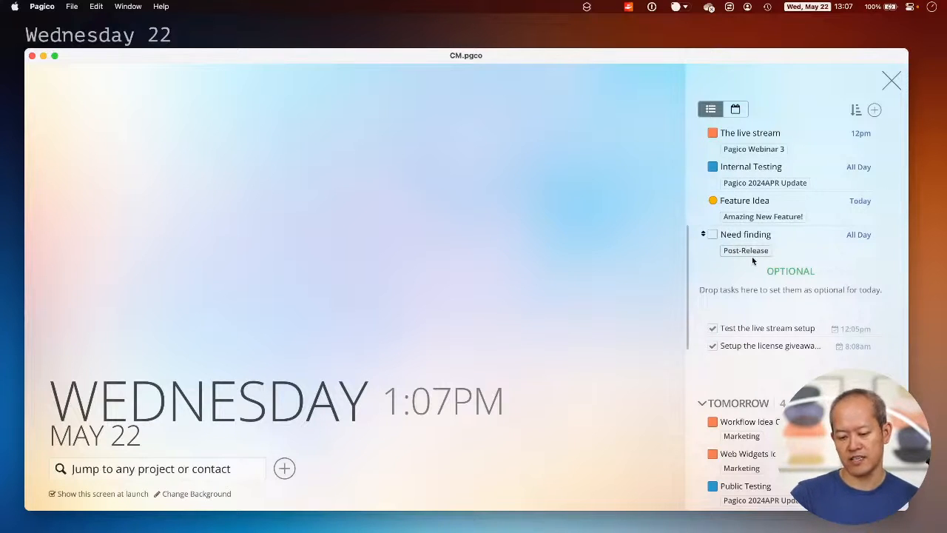
scroll(751, 256, "down", 3)
scroll(752, 260, "down", 2)
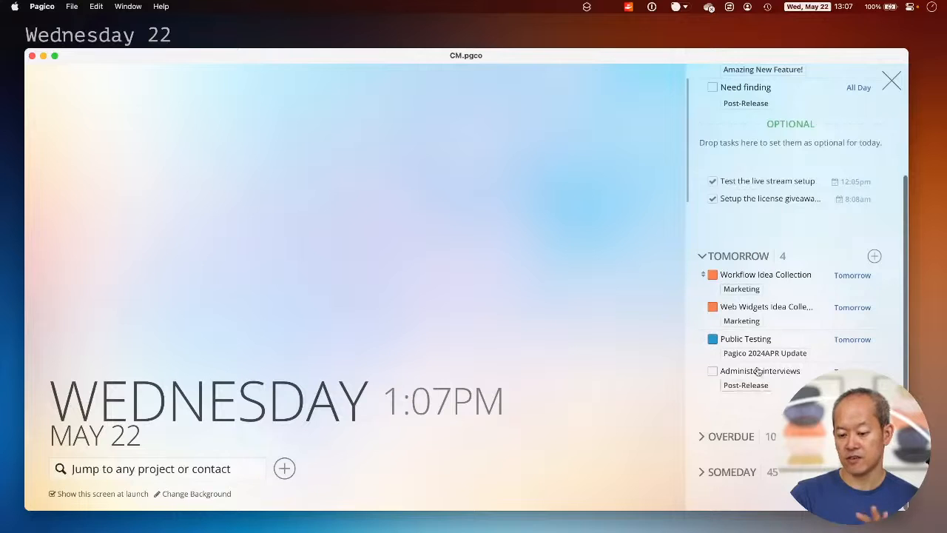
Reschedule the Need finding task from today to tomorrow, widen the task pane to two columns, and close the Today view
scroll(758, 374, "up", 2)
scroll(757, 381, "up", 2)
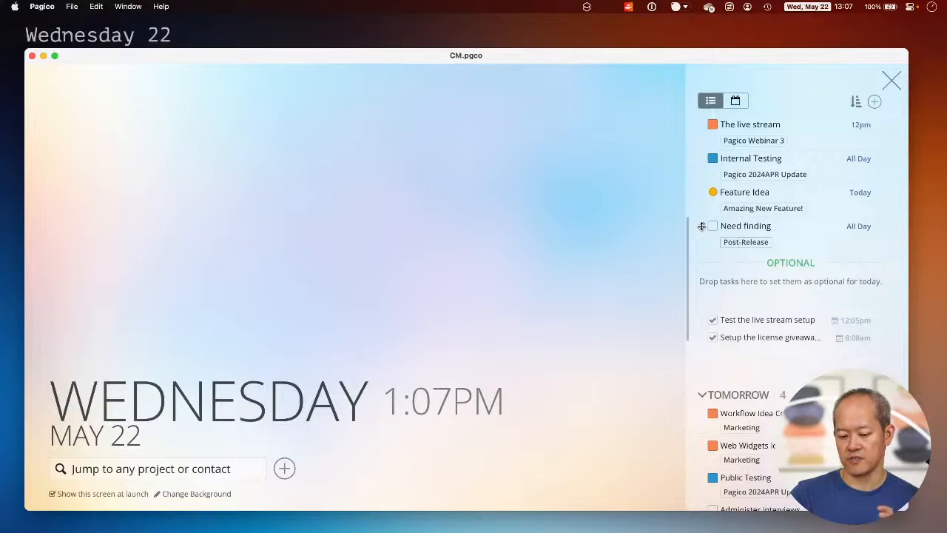
left_click_drag(701, 226, 713, 412)
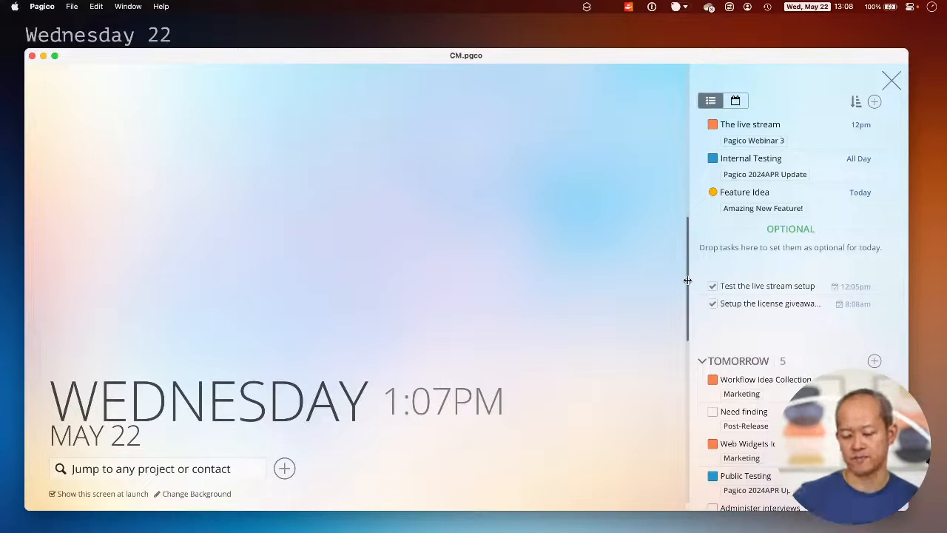
left_click_drag(685, 277, 456, 301)
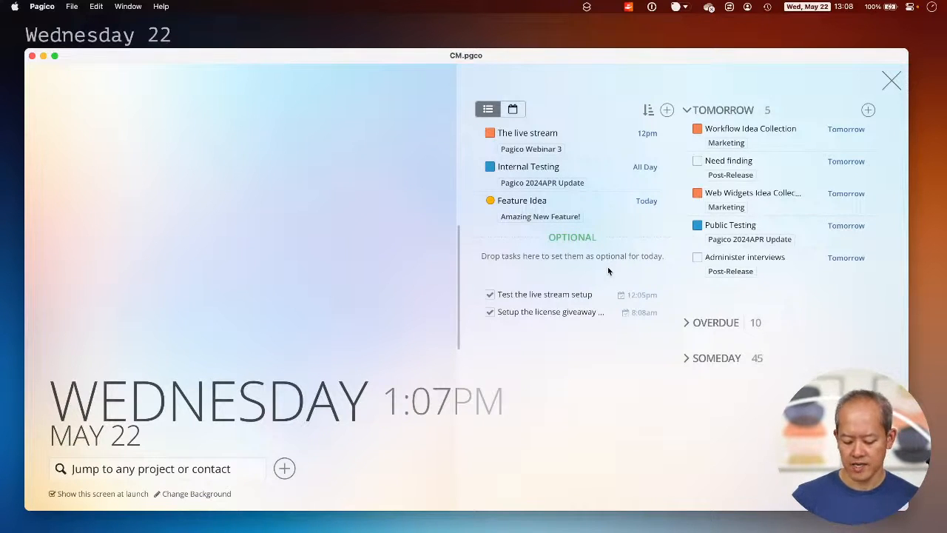
left_click(892, 80)
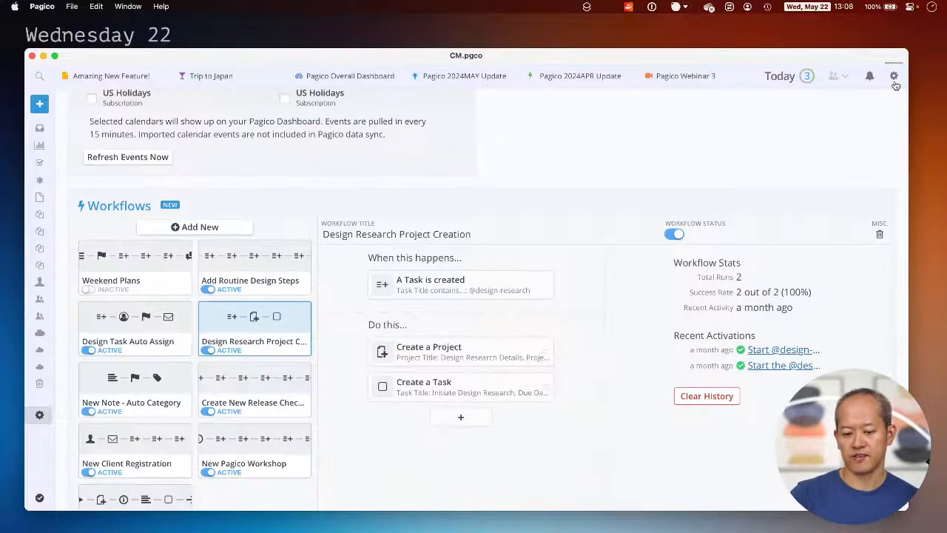
left_click(359, 77)
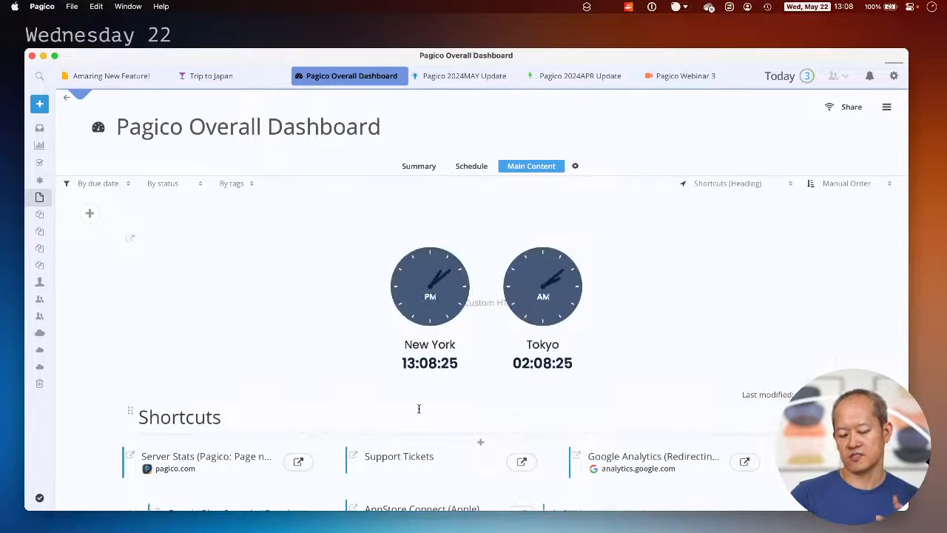
left_click(464, 208)
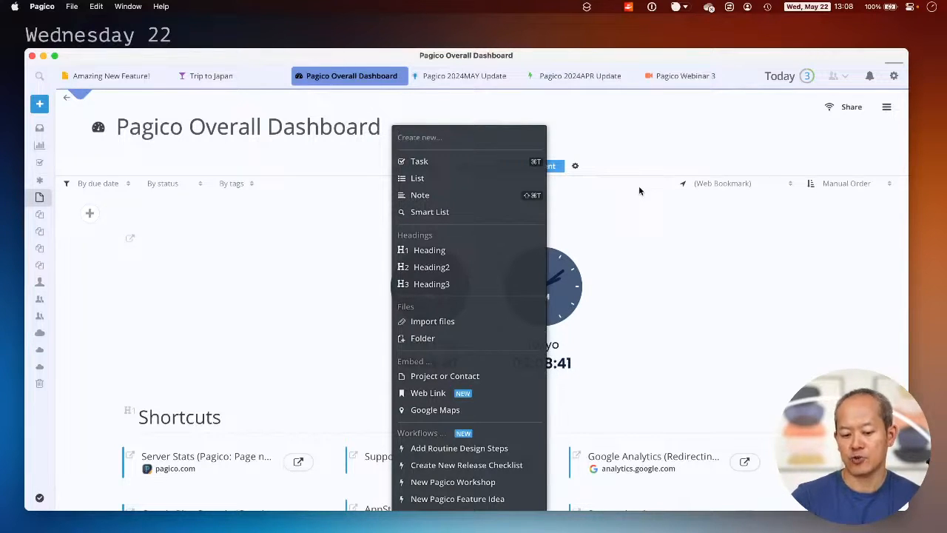
type("link")
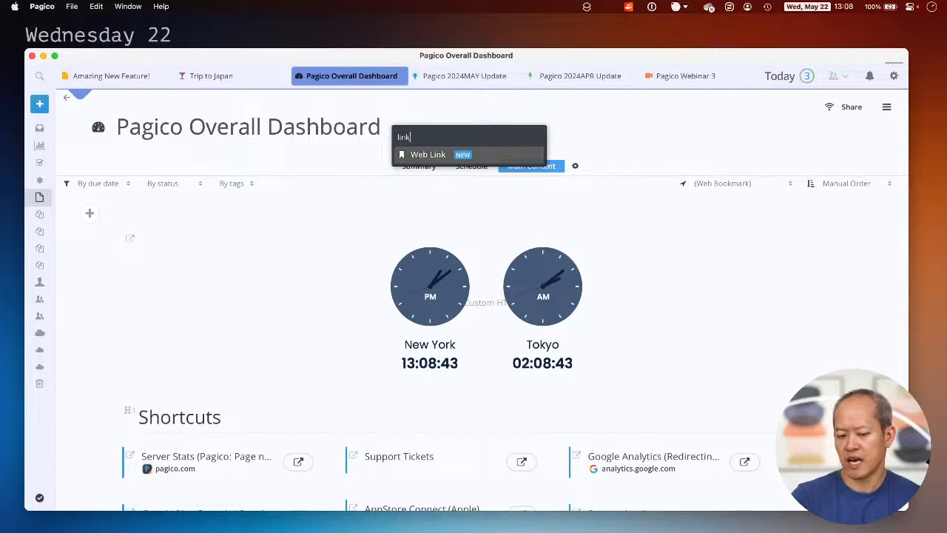
type(" https://")
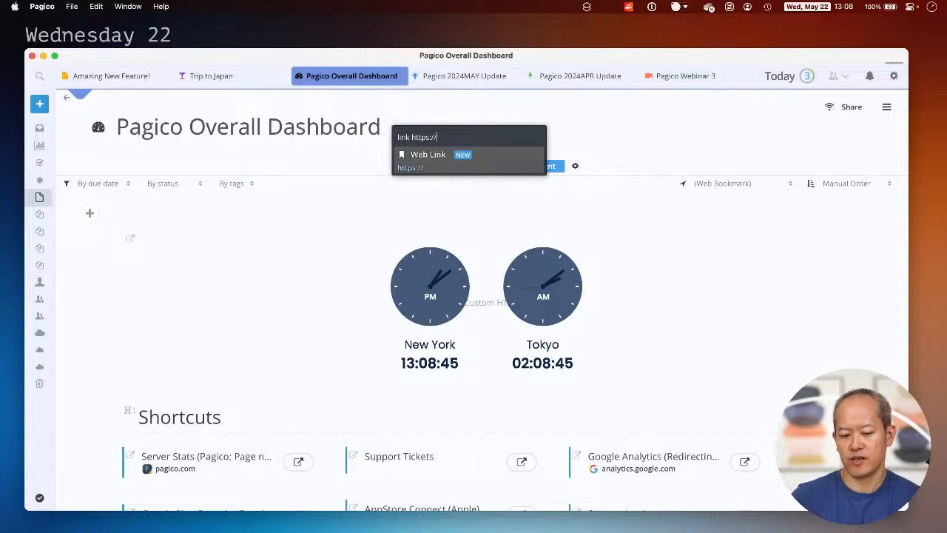
type("pagico.com")
key("Return")
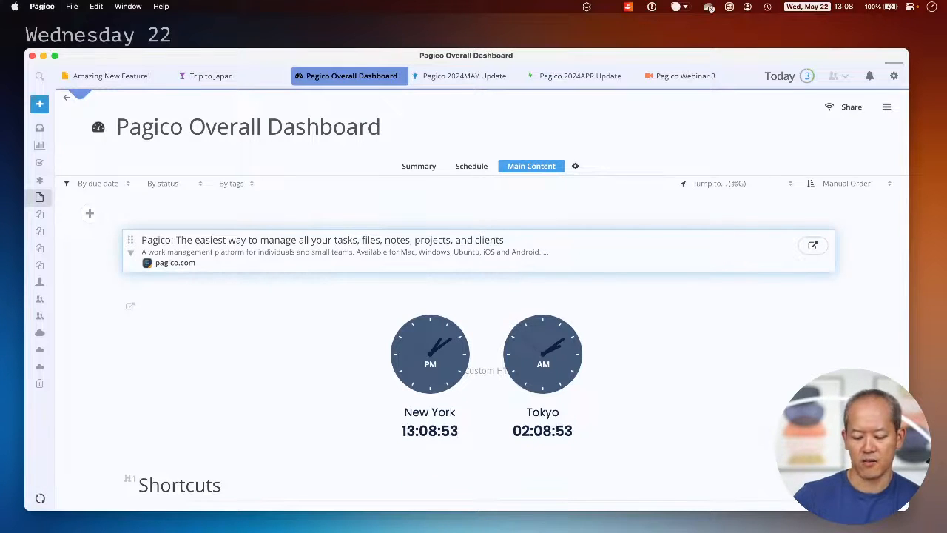
Add a list titled Post Workshop Todos below the pagico.com link, without any list items
key("slash")
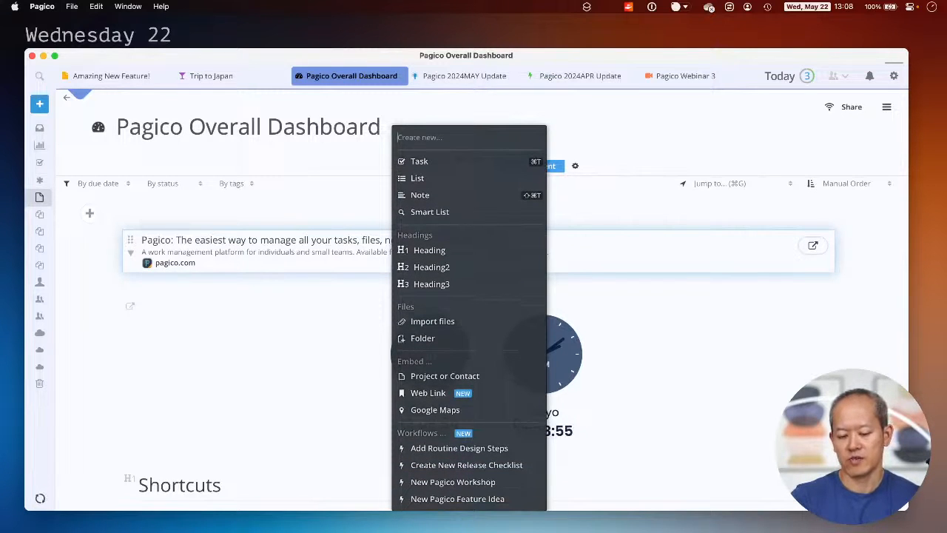
type("list")
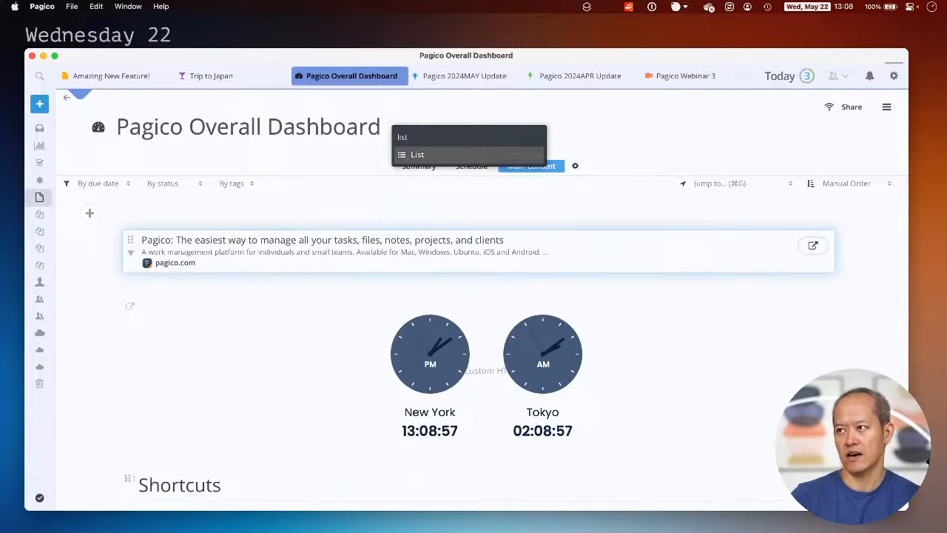
type(" Post Work")
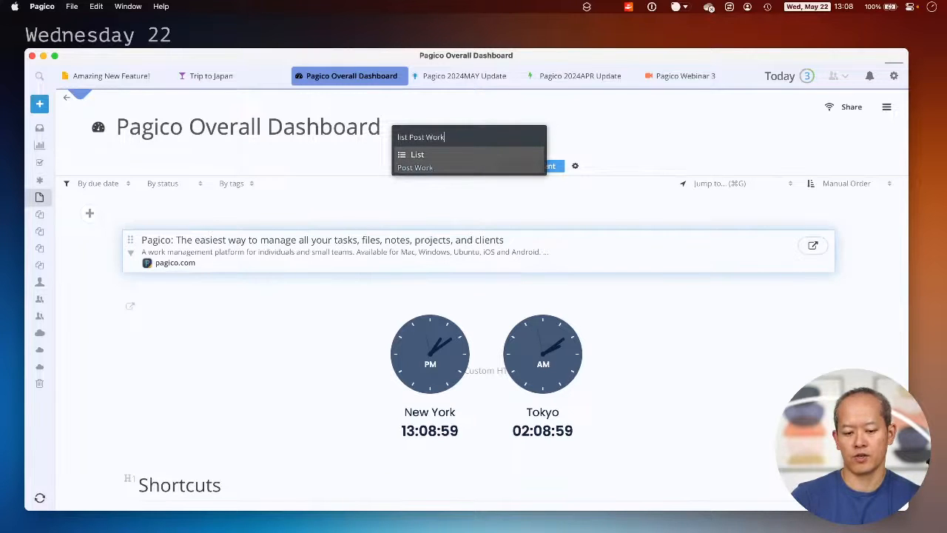
type("shop Todos")
key("Return")
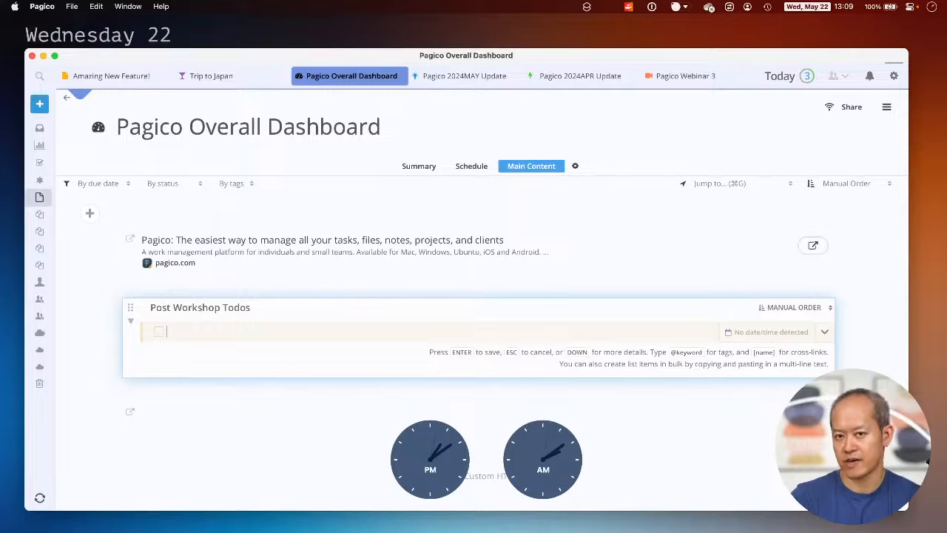
key("Escape")
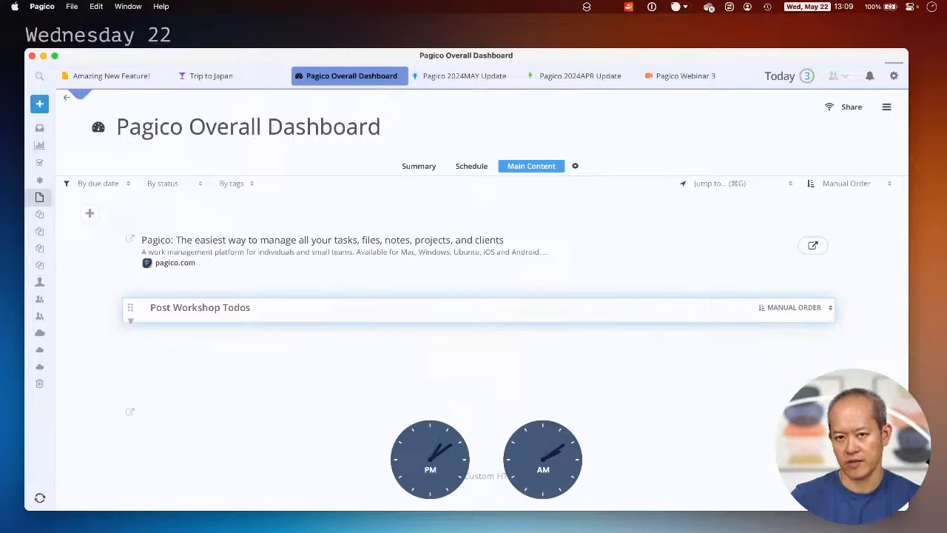
Add a level-1 heading reading Important Stuff below the Post Workshop Todos list
key("/")
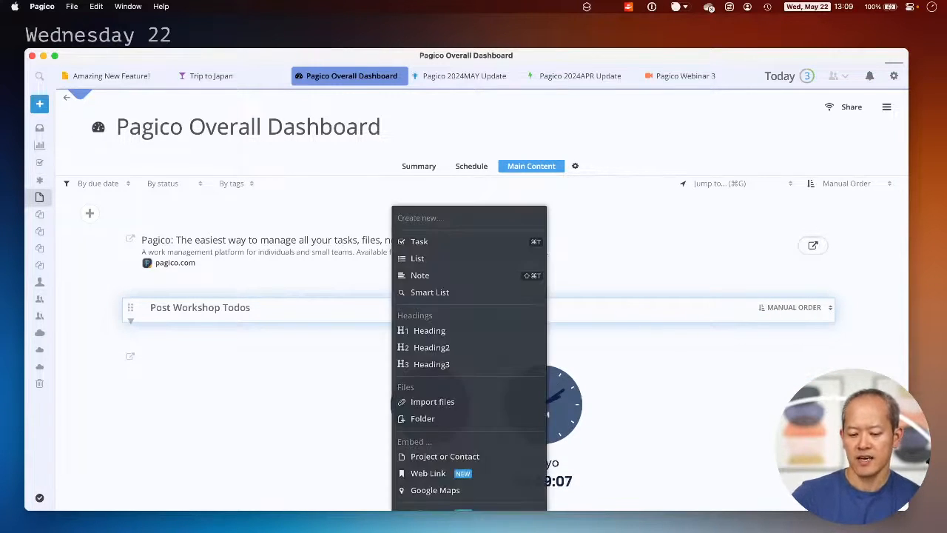
type("h1")
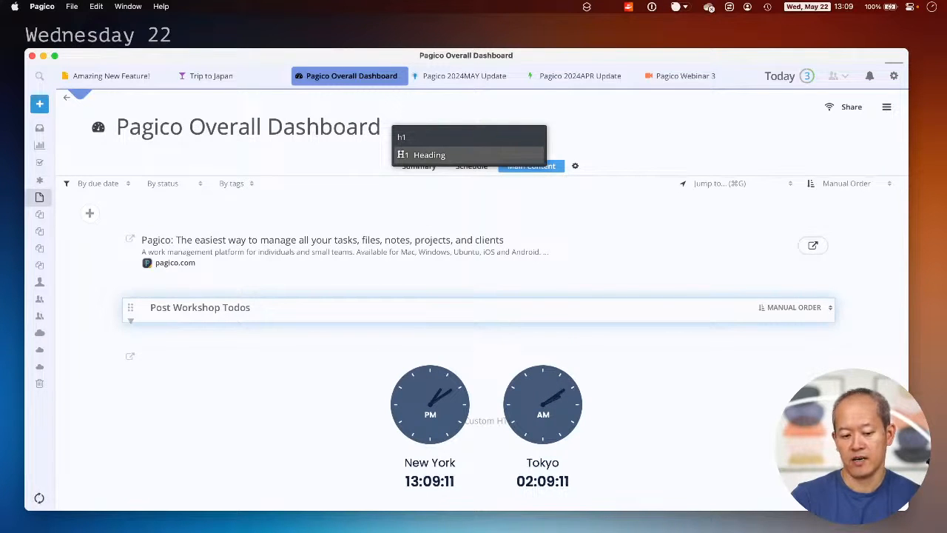
type(" Important Stuff")
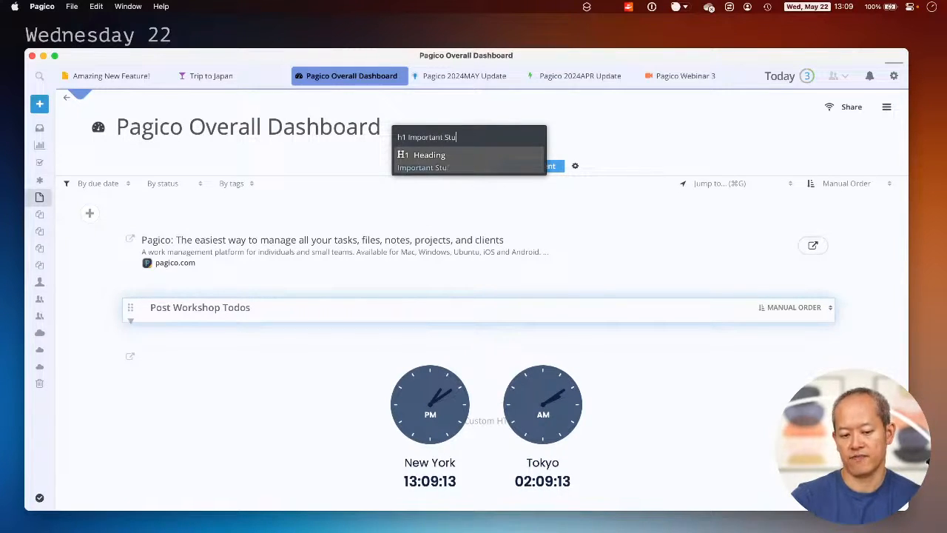
key("Return")
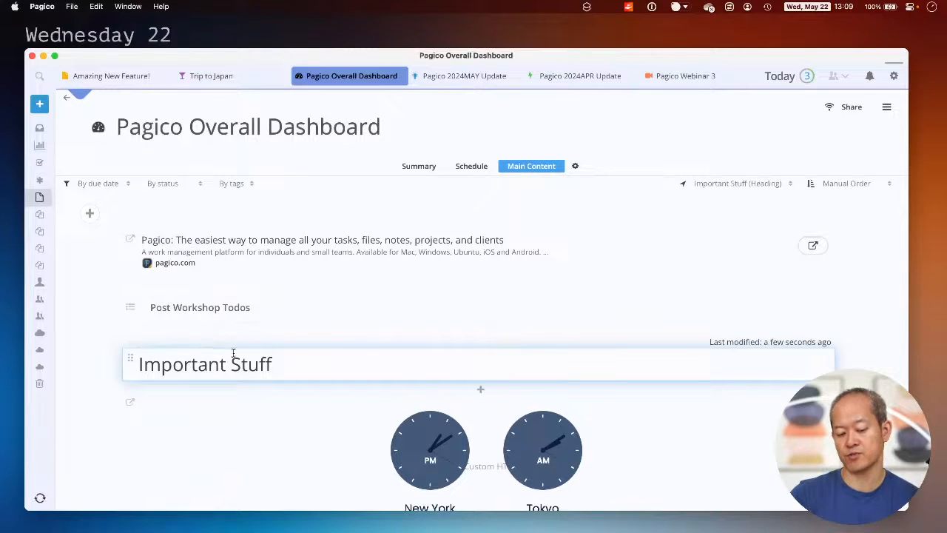
double_click(211, 307)
key("Return")
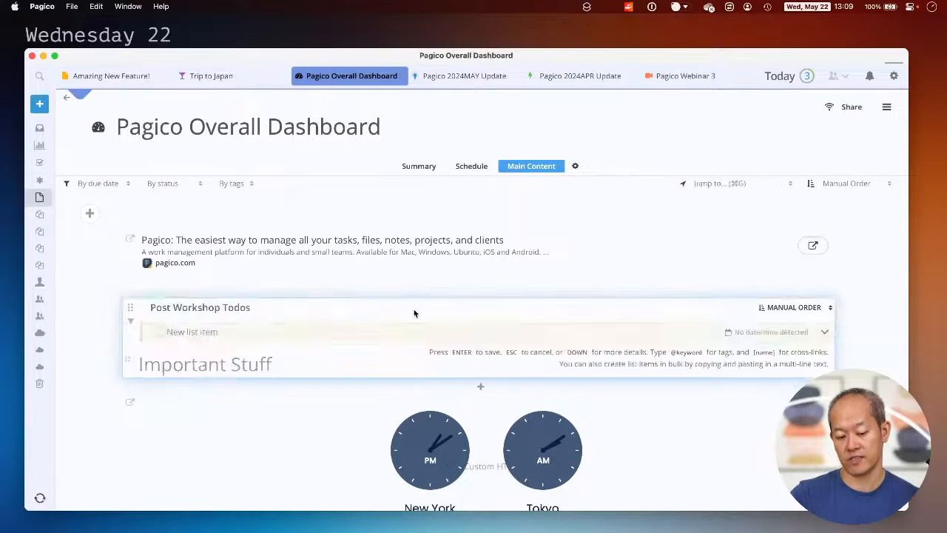
key("Escape")
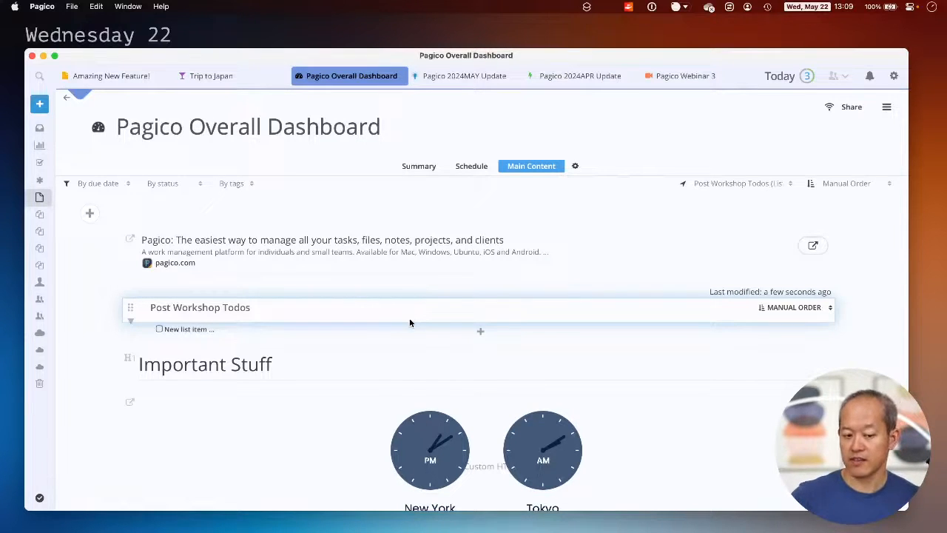
Review the project options of Pagico Overall Dashboard, and reopen the project from the pinned items on the main Dashboard
left_click(884, 113)
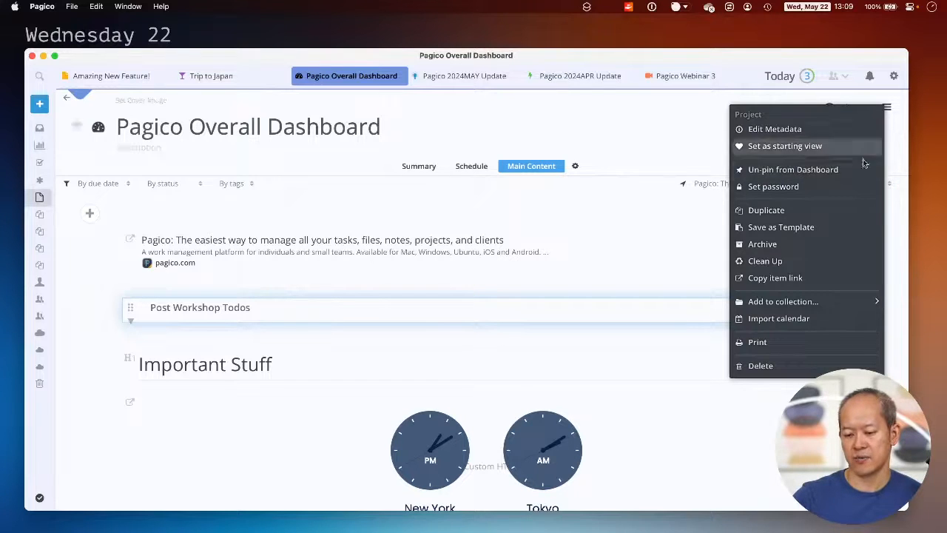
left_click(678, 133)
left_click(40, 145)
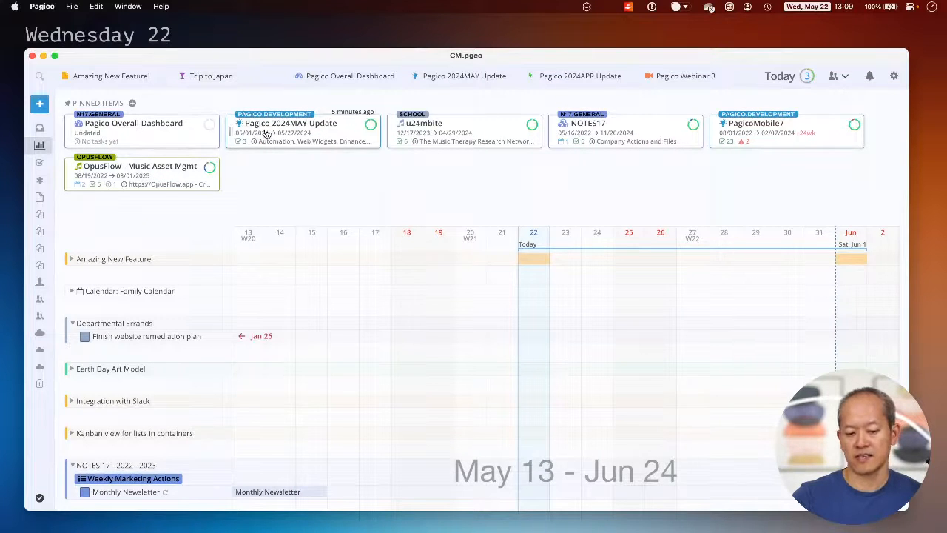
left_click(164, 131)
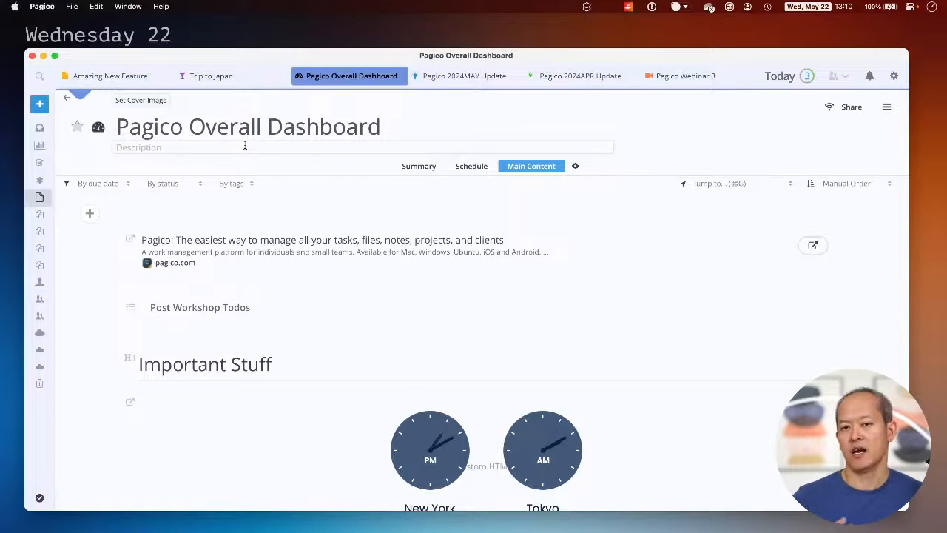
Check the Set as starting view option in the project's tab options and its project options, leaving it unapplied
right_click(359, 82)
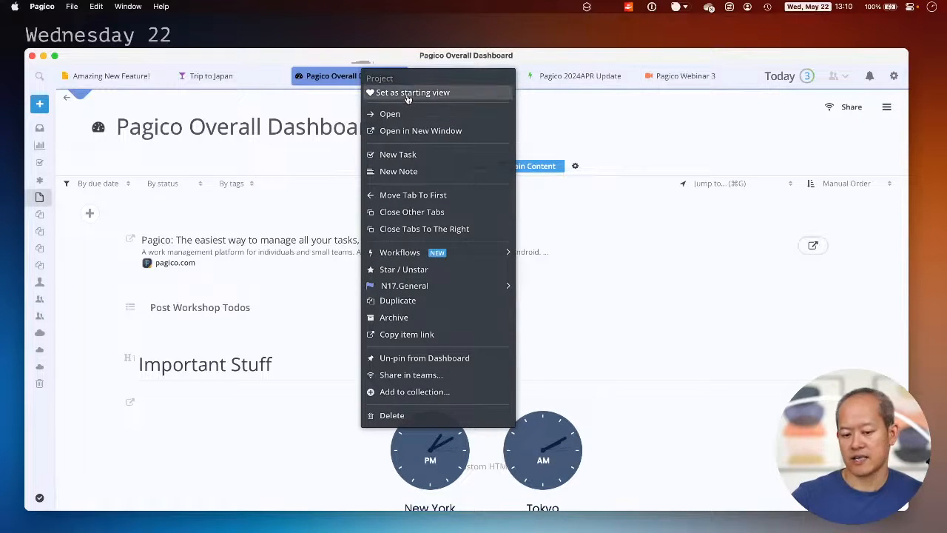
left_click(886, 108)
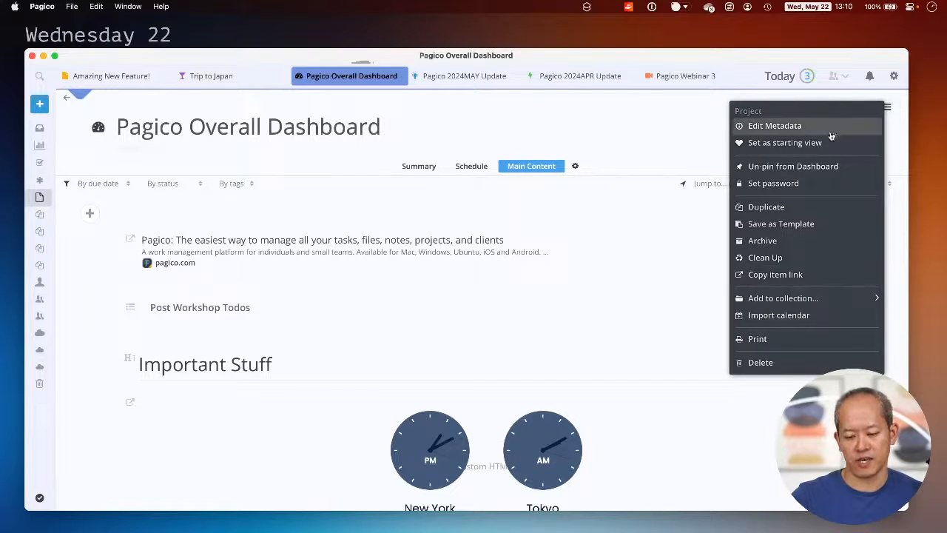
left_click(684, 144)
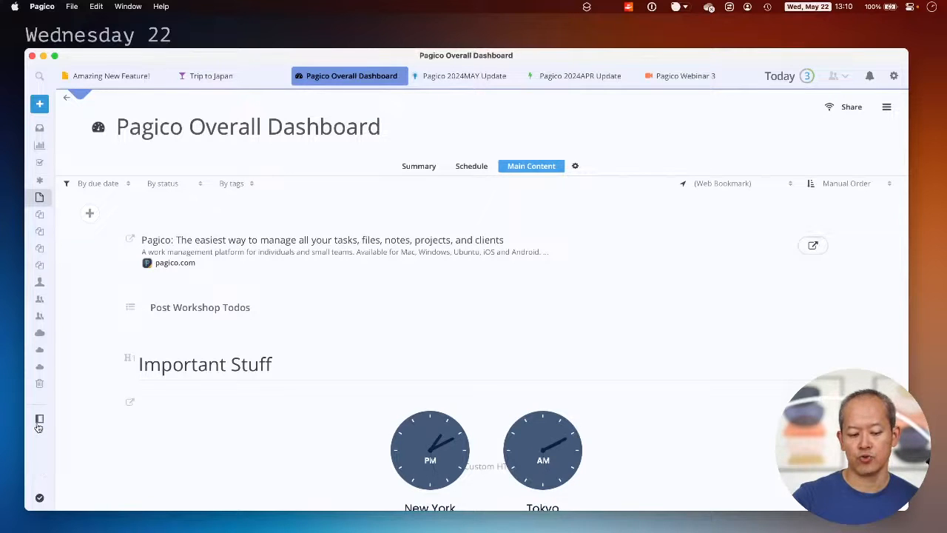
Expand the sidebar and check the Set as starting view option for Teams and Projects, leaving it unapplied
left_click(39, 420)
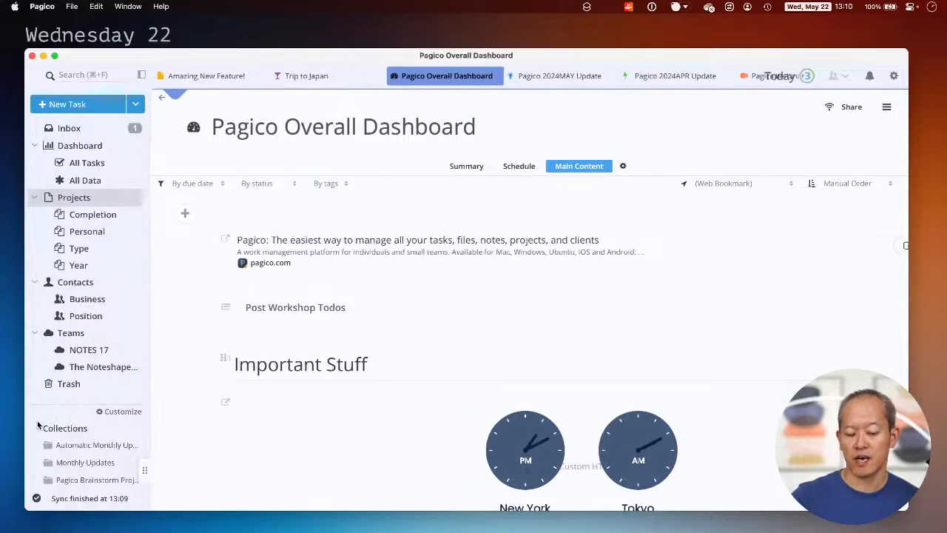
right_click(103, 339)
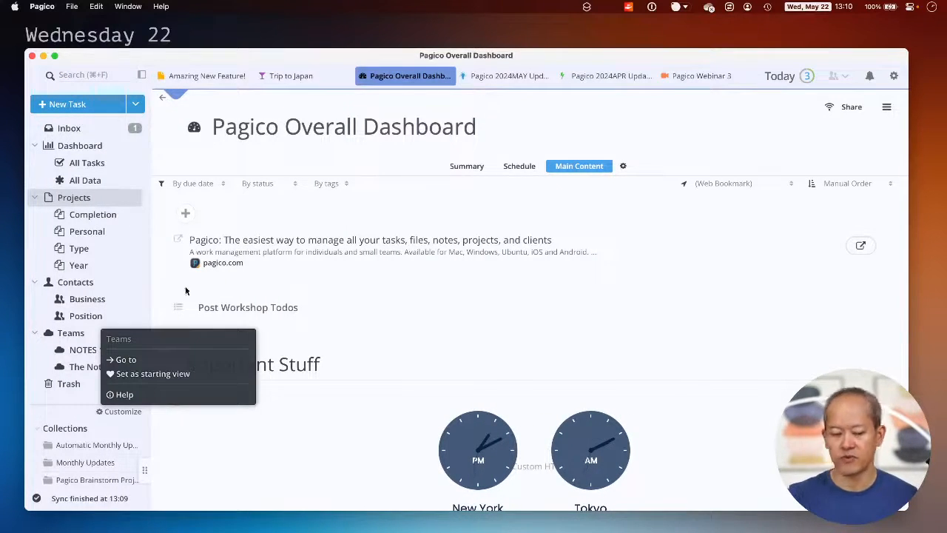
right_click(94, 203)
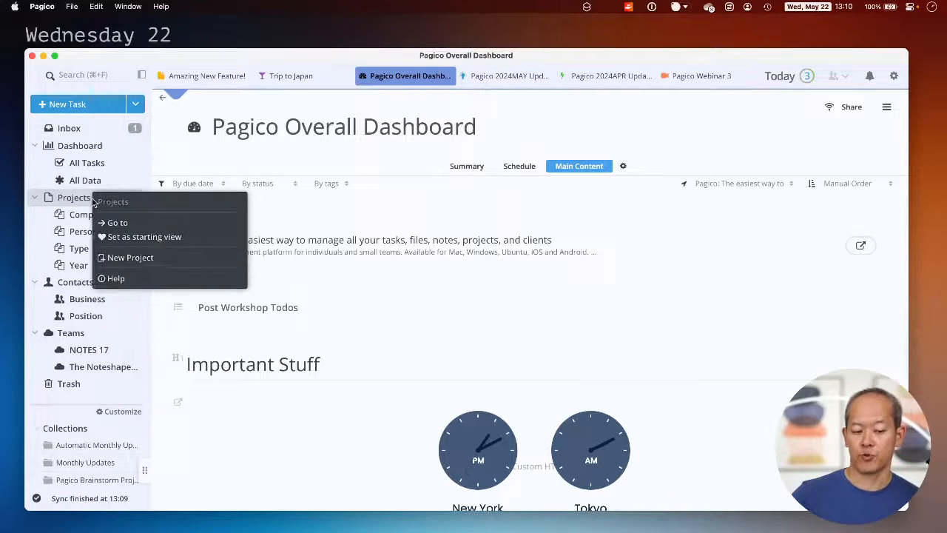
left_click(752, 210)
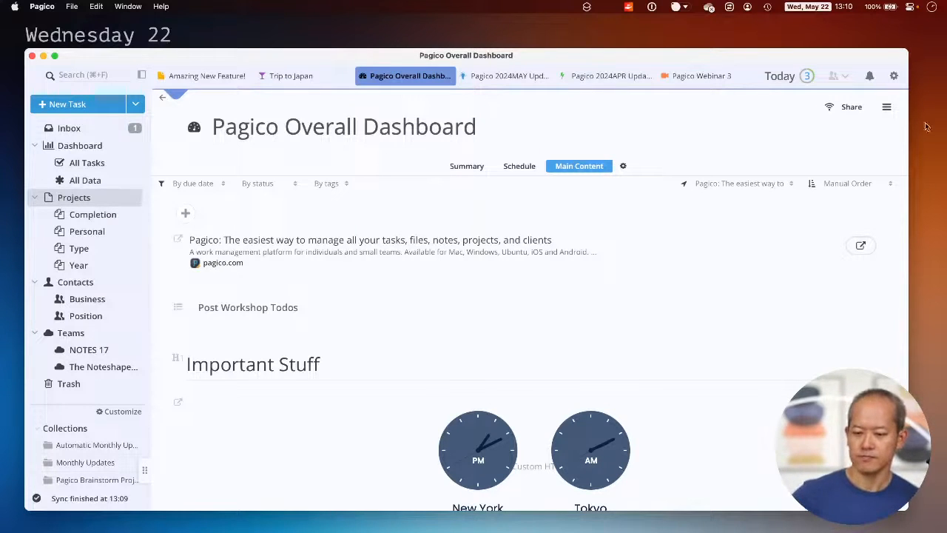
Open the settings and enlarge the Personalized Launch Messages box to review all of its messages
left_click(894, 76)
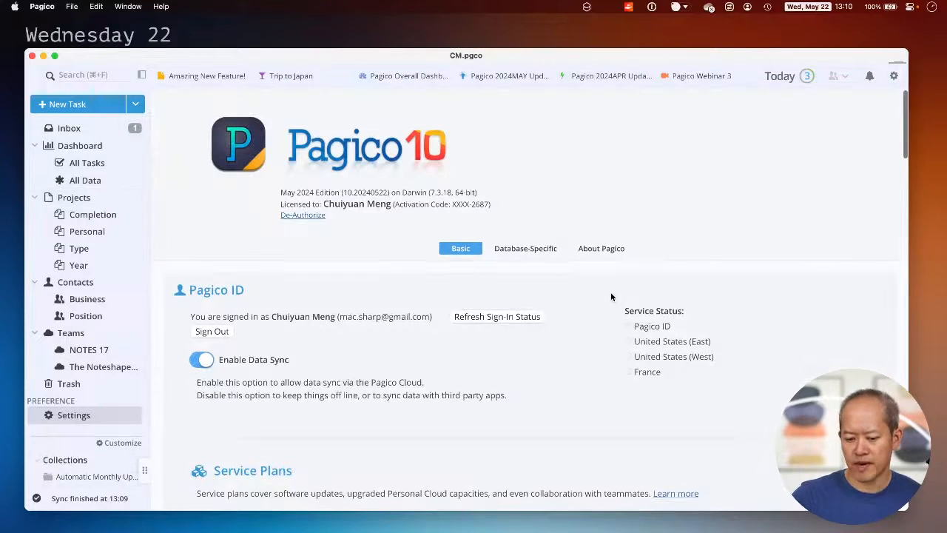
scroll(611, 294, "down", 4)
scroll(611, 295, "down", 10)
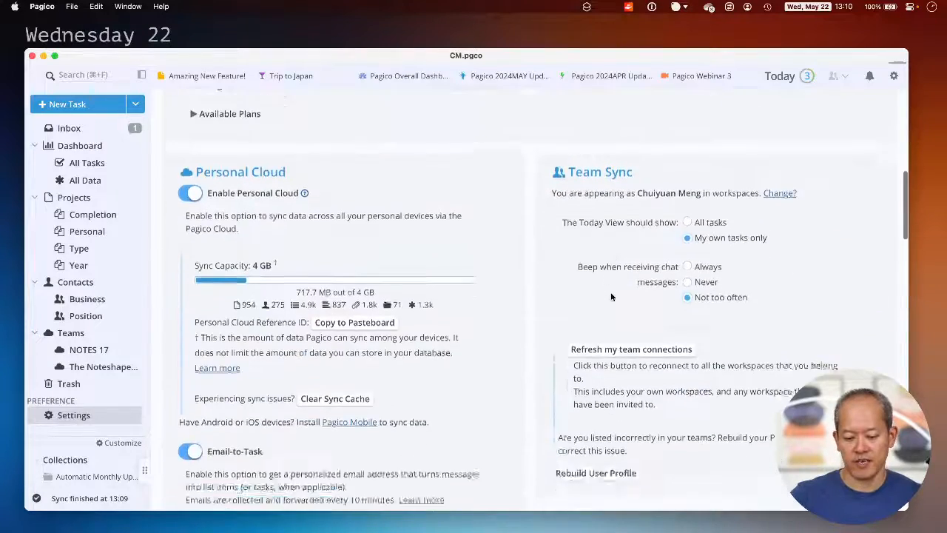
scroll(611, 297, "down", 8)
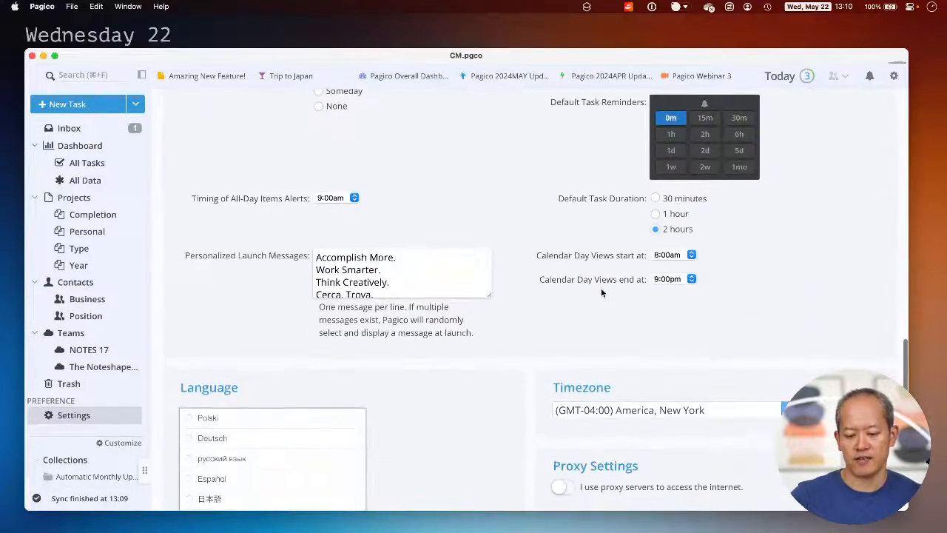
left_click_drag(491, 297, 492, 367)
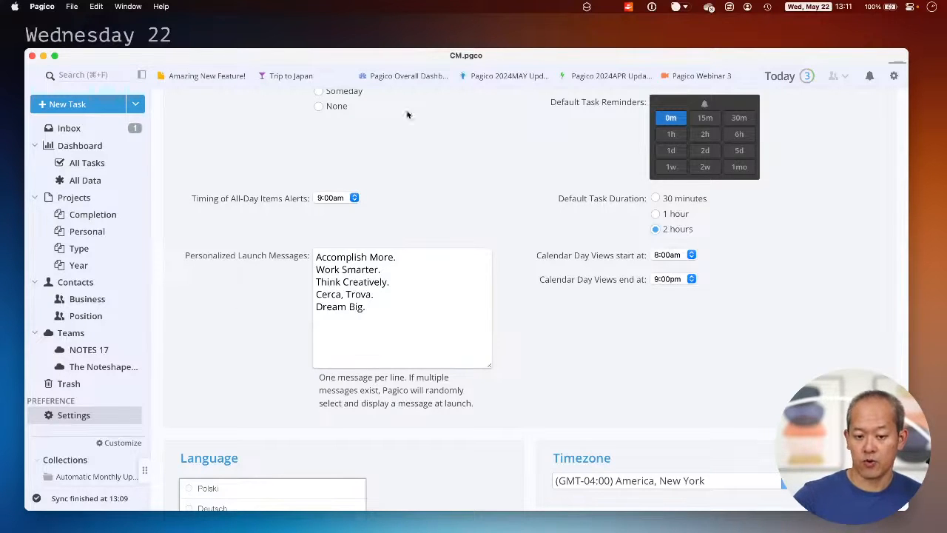
Start a new project from the Pagico Monthly Release Template and title it Pagico 2024JUN Update
left_click(523, 77)
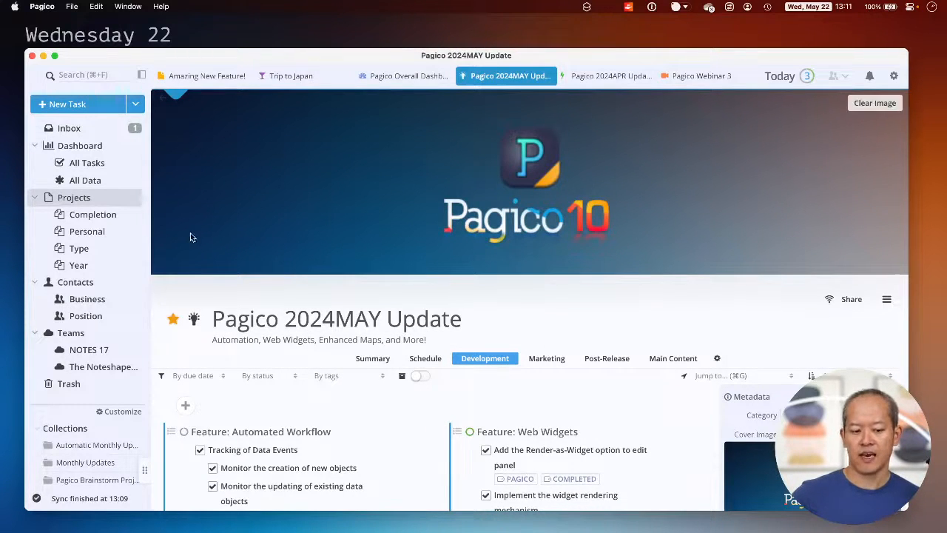
left_click(135, 104)
mouse_move(227, 180)
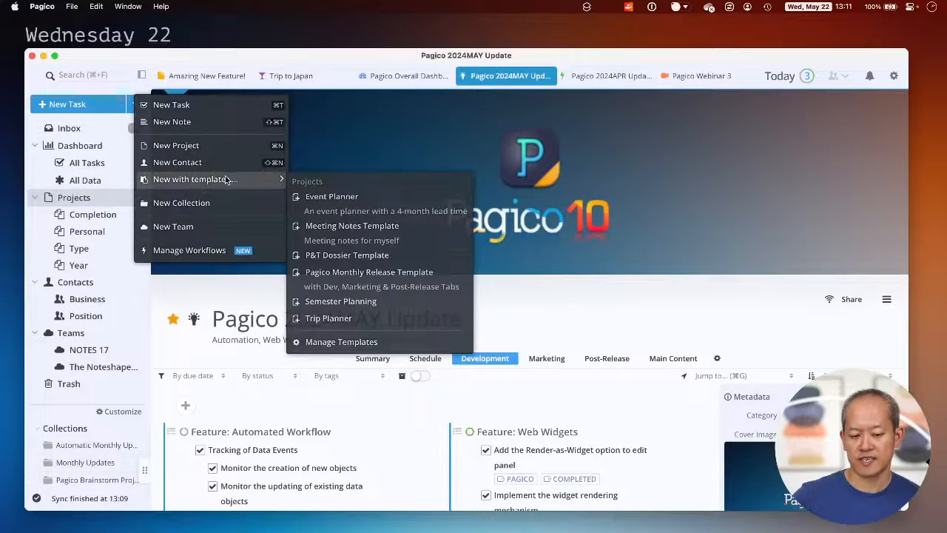
left_click(401, 290)
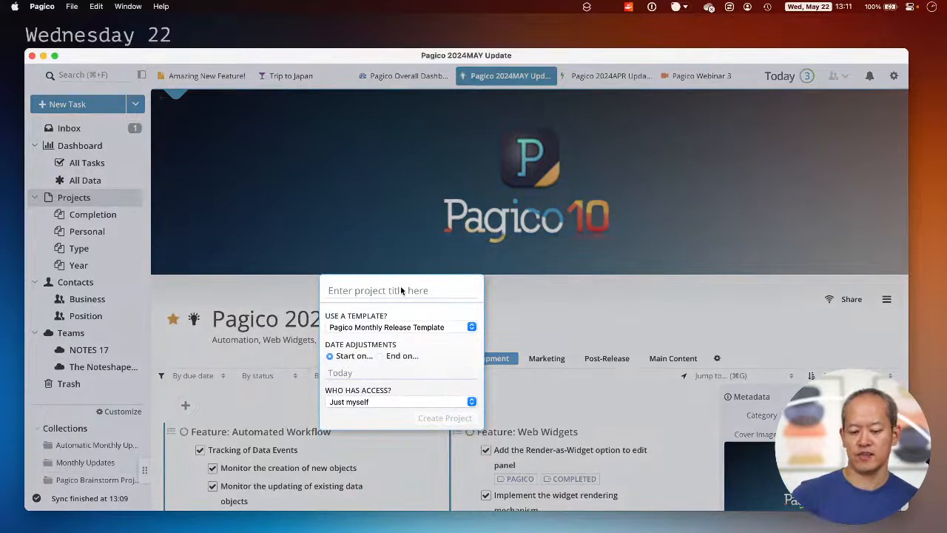
type("Pagico 2")
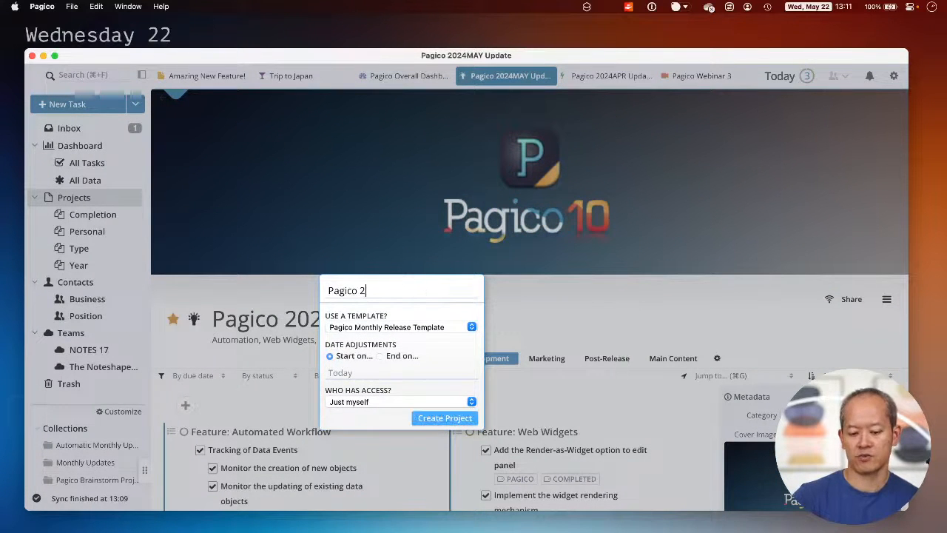
type("024JUN Update")
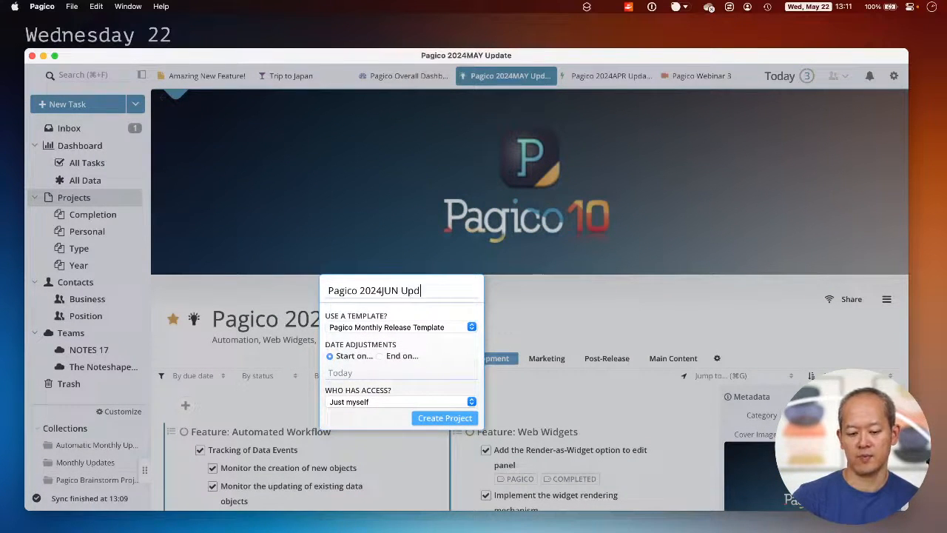
Set the new project's start date to 6/1/2024 and create the project
left_click(361, 372)
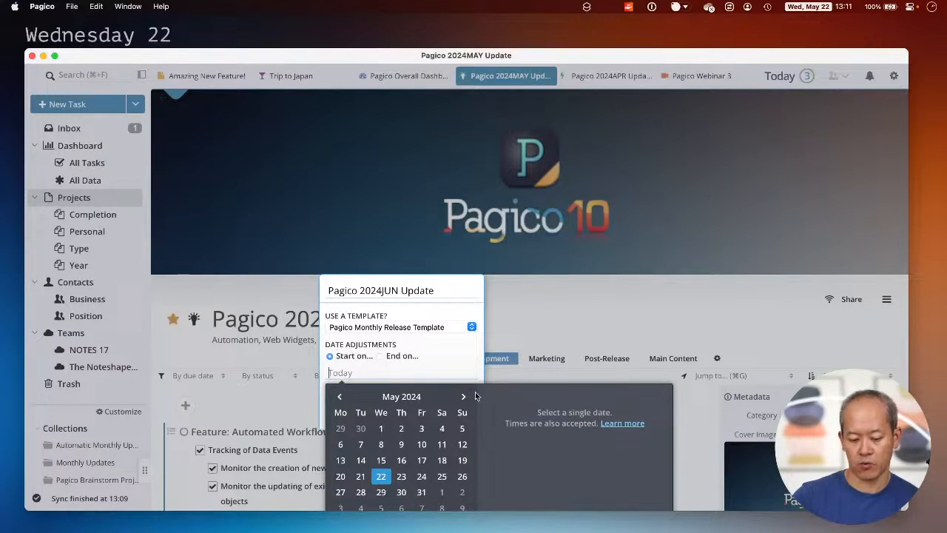
left_click(444, 497)
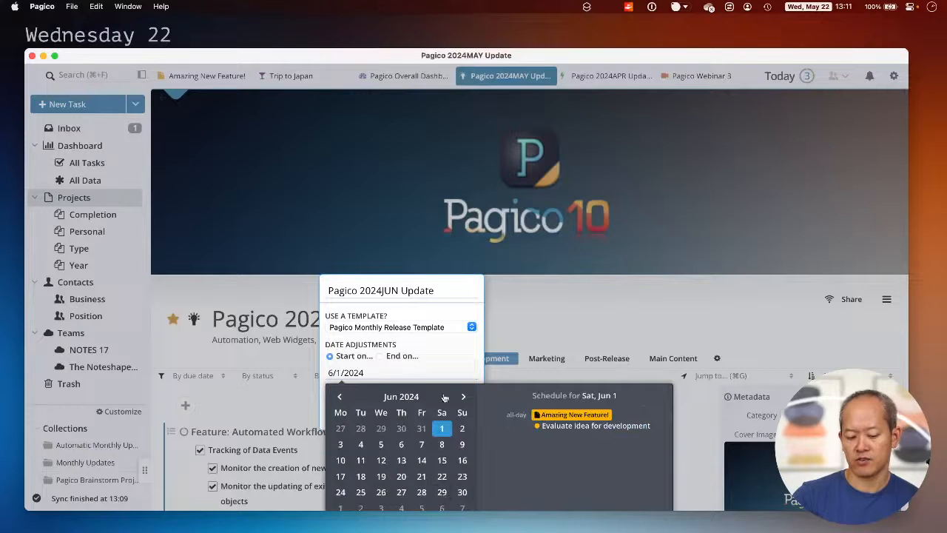
left_click(444, 359)
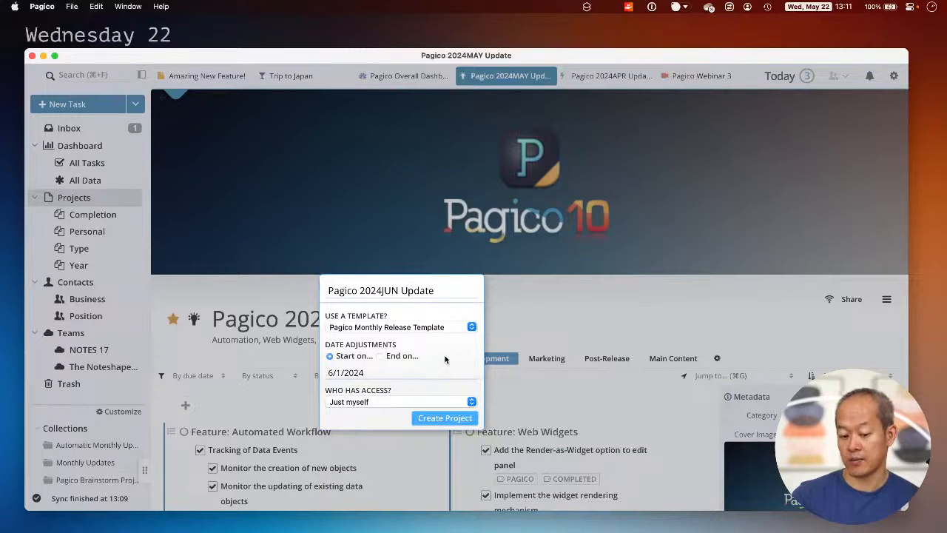
left_click(443, 418)
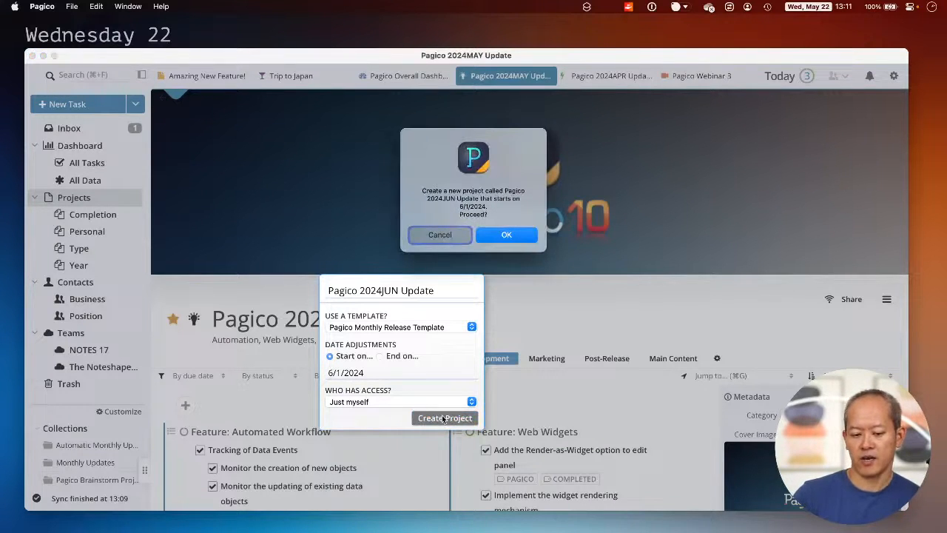
left_click(501, 235)
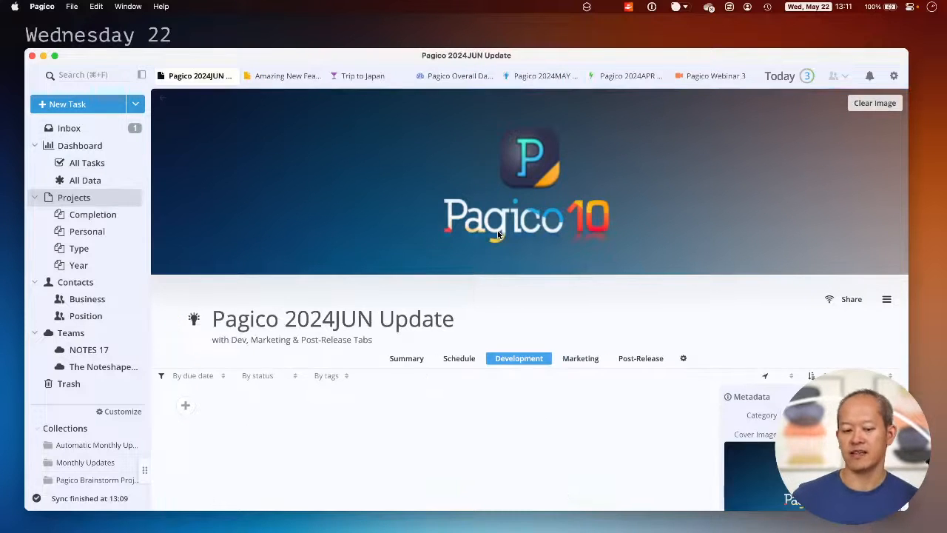
Review the Development lists of Pagico 2024JUN Update and the project's Save as Template settings
scroll(356, 362, "down", 3)
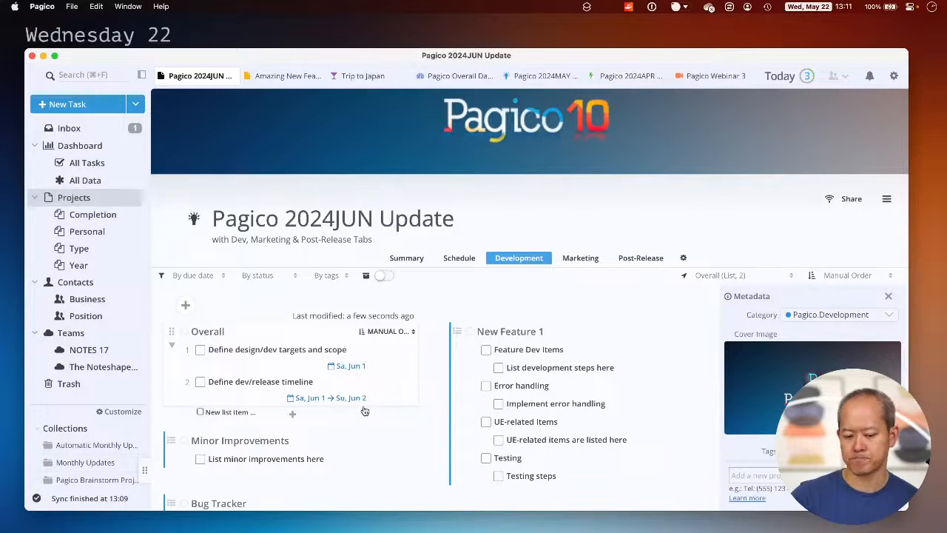
scroll(363, 409, "down", 3)
scroll(363, 409, "up", 5)
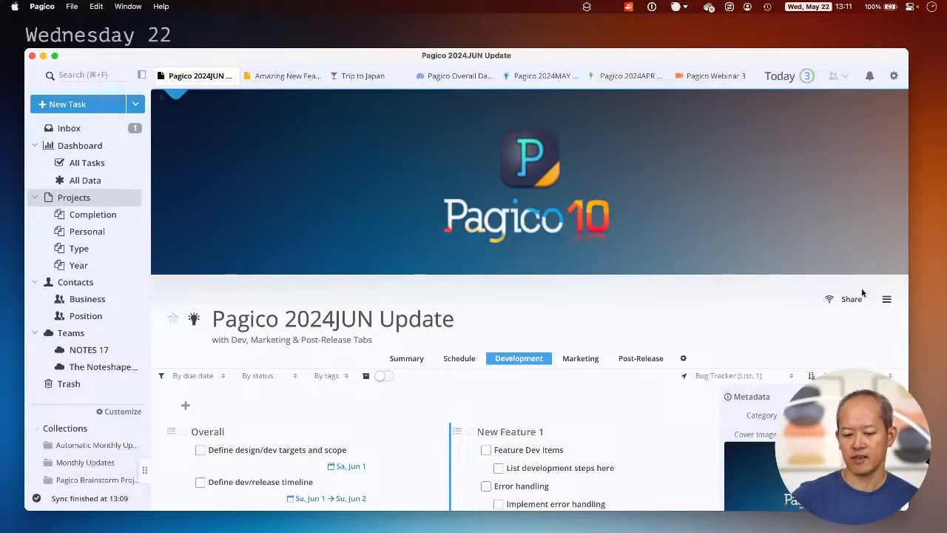
left_click(888, 301)
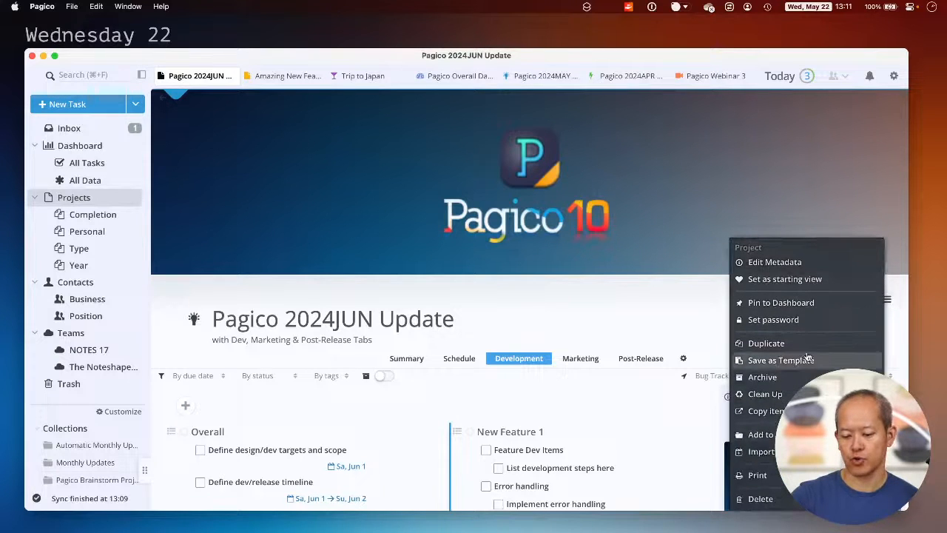
left_click(807, 361)
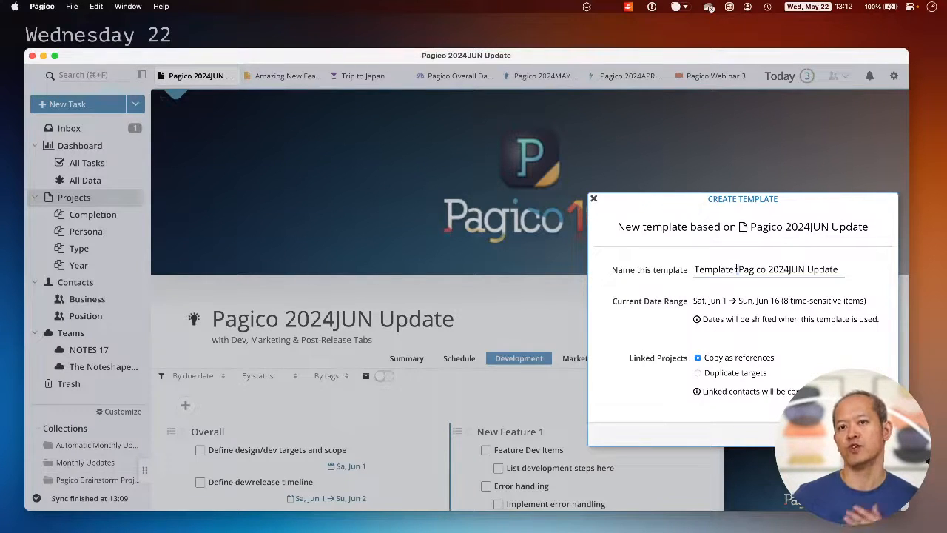
left_click(736, 270)
type(":")
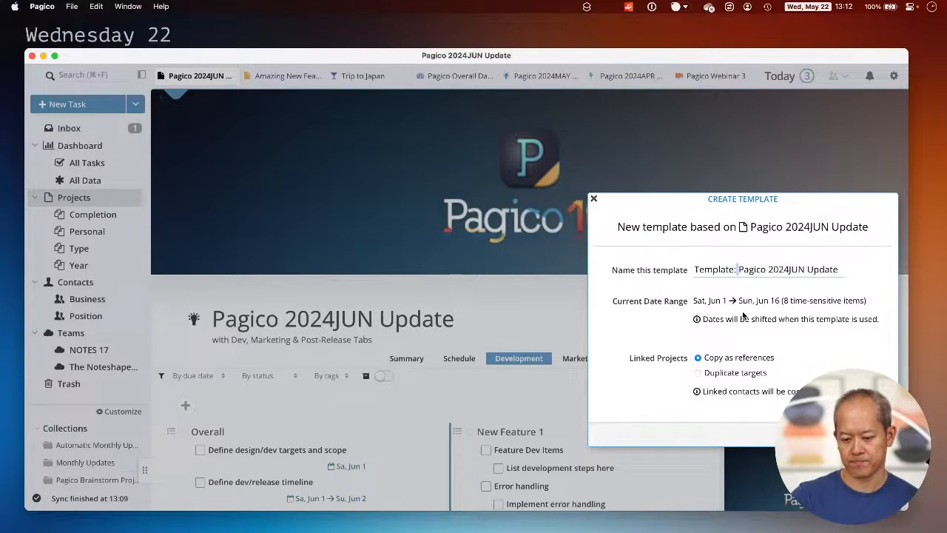
key("Return")
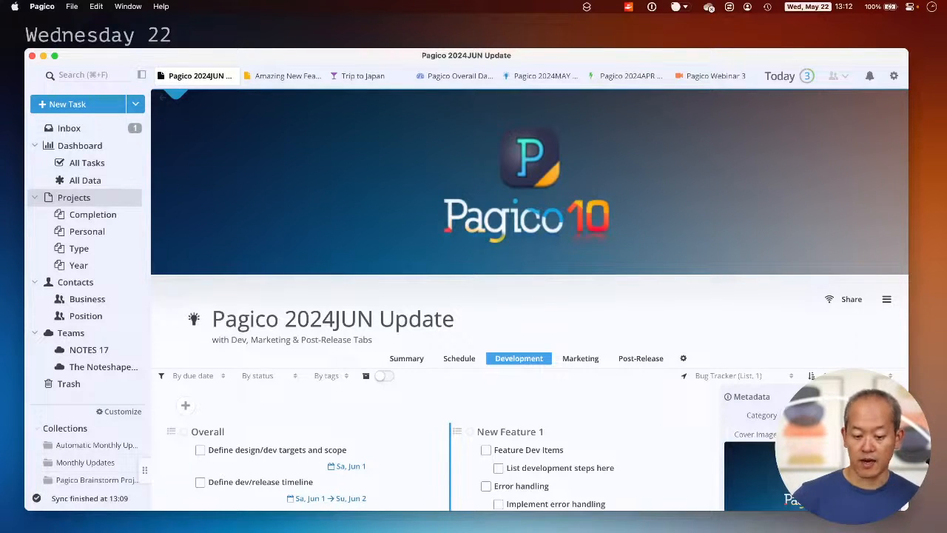
scroll(399, 406, "down", 1)
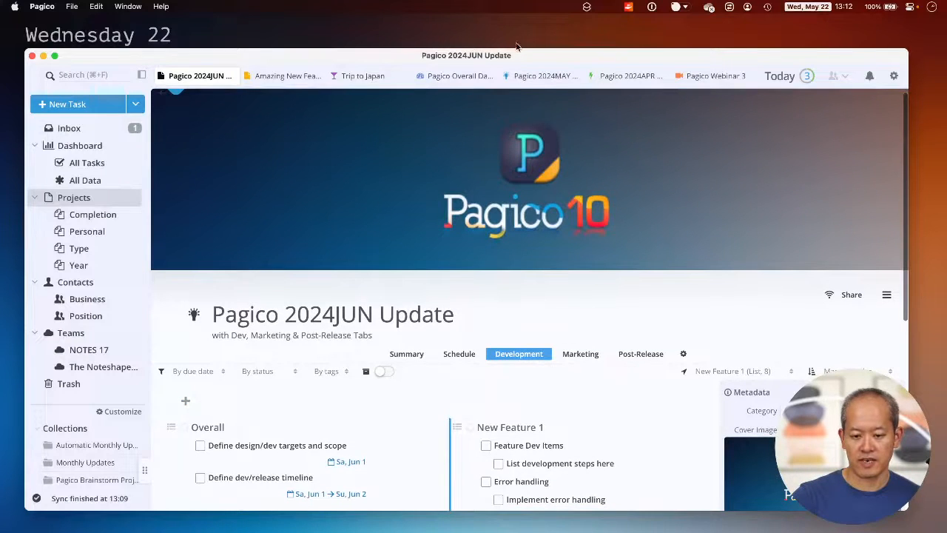
Reopen the Pagico 2024MAY Update project and compare its Post-Release and Development content
left_click(544, 76)
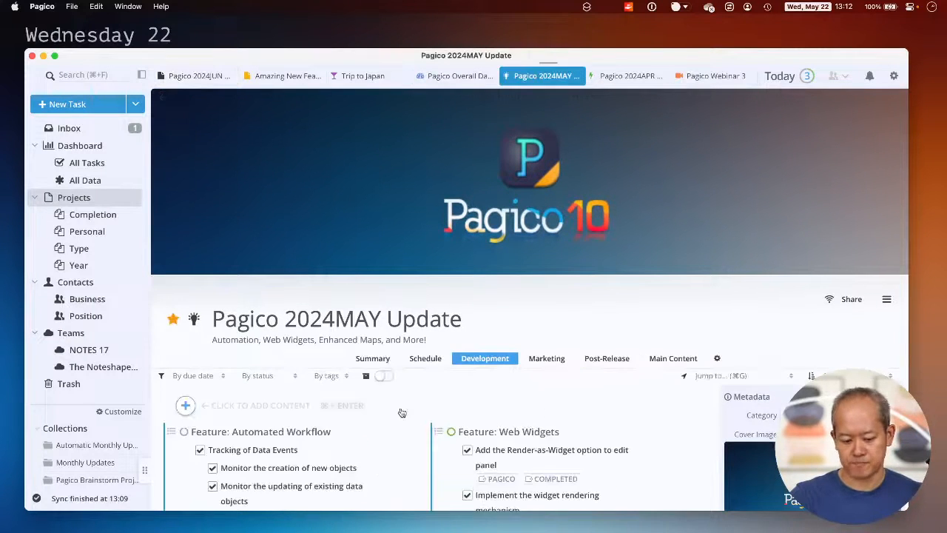
scroll(401, 412, "down", 5)
scroll(402, 412, "down", 2)
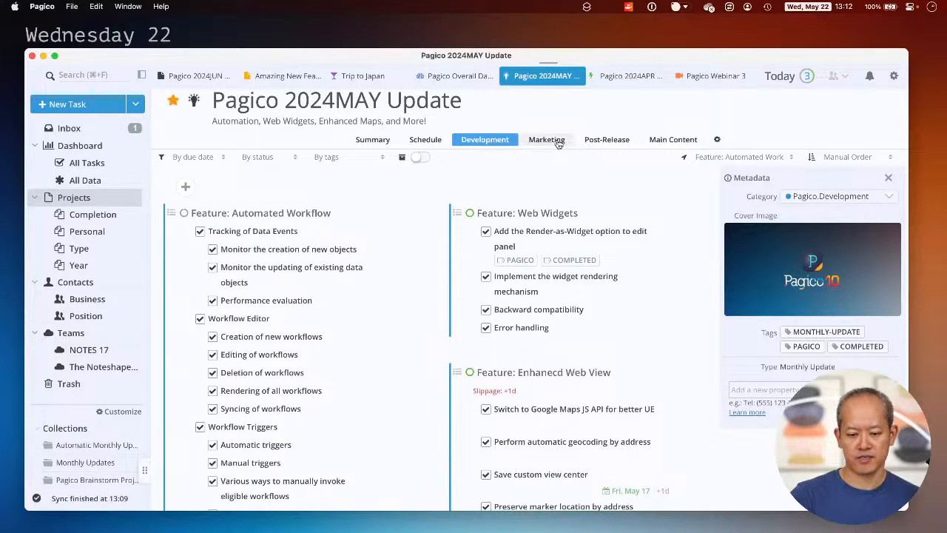
left_click(607, 139)
left_click(485, 139)
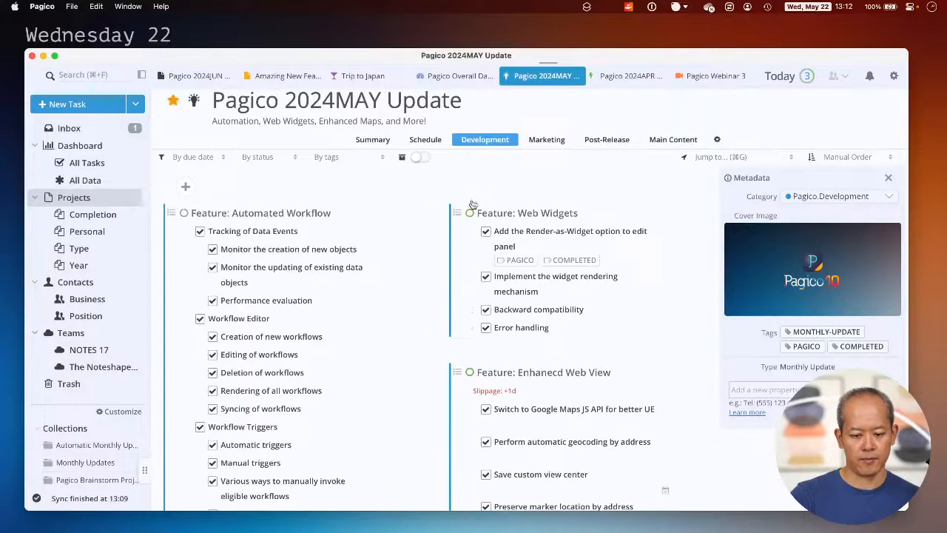
Set the layout size of the Feature: Automated Workflow list to Default (Full-Width) and look through its items
scroll(472, 204, "down", 2)
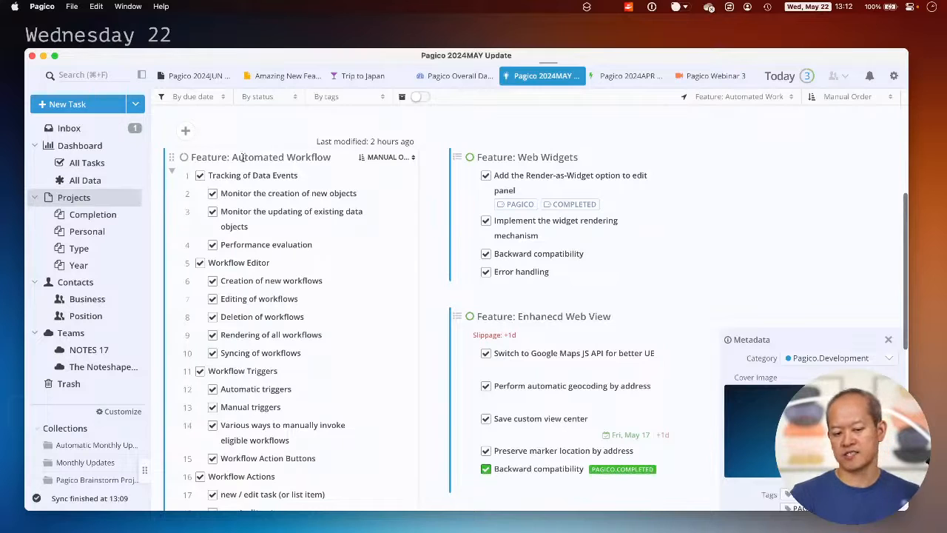
left_click(172, 158)
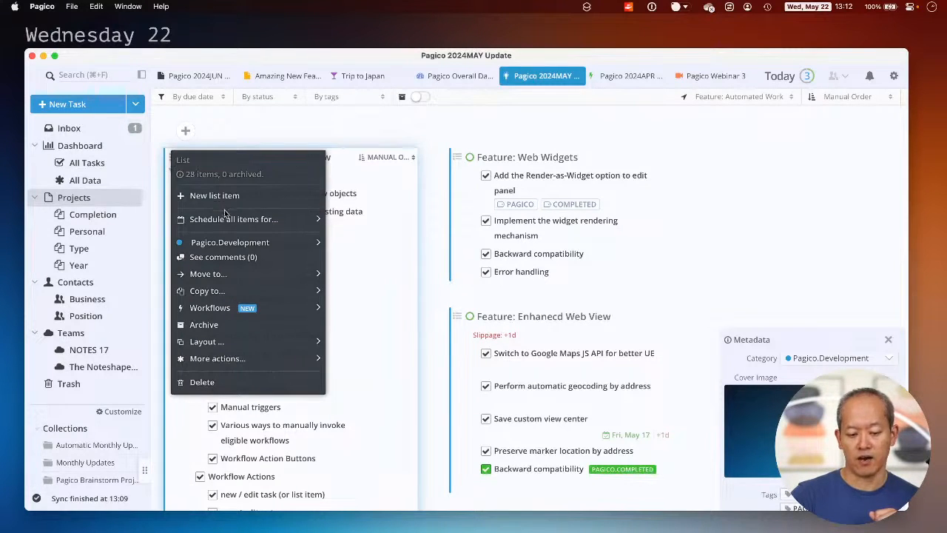
mouse_move(228, 225)
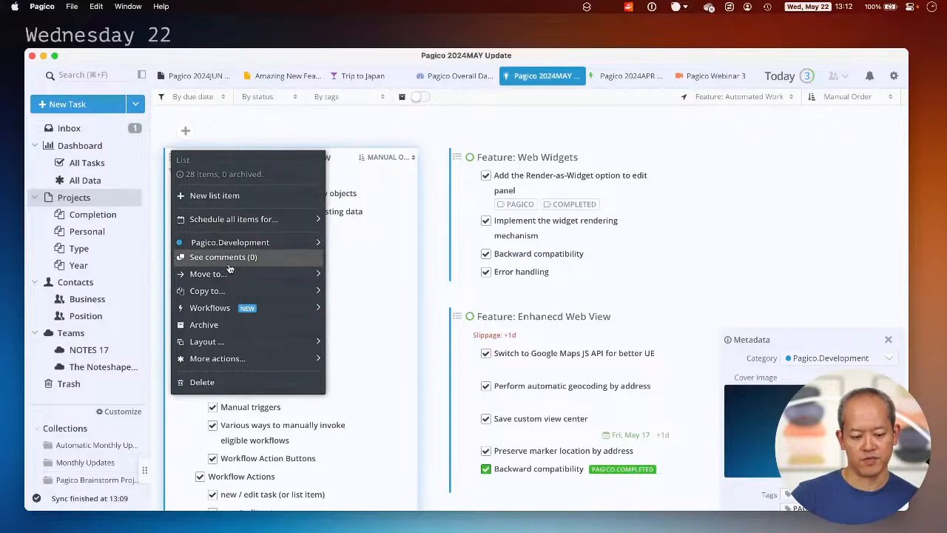
mouse_move(251, 344)
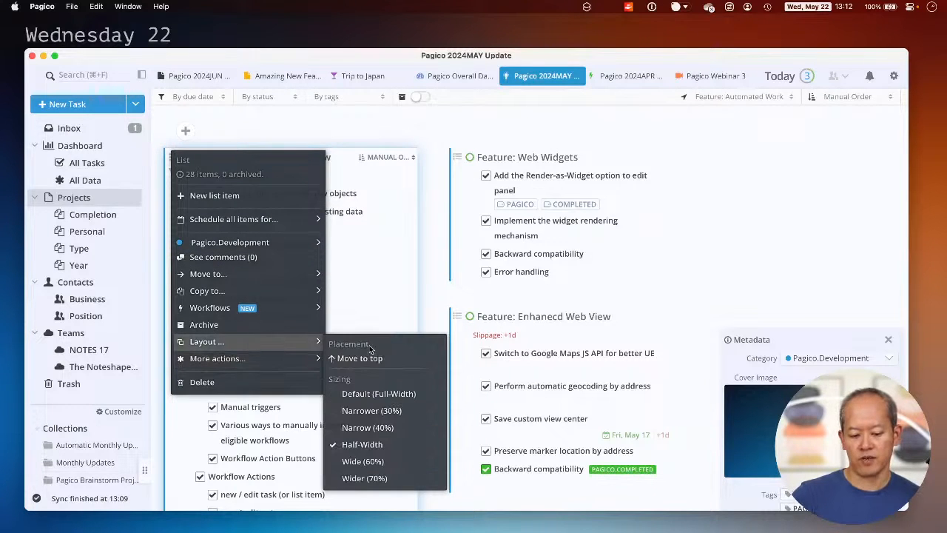
left_click(379, 393)
scroll(462, 292, "down", 3)
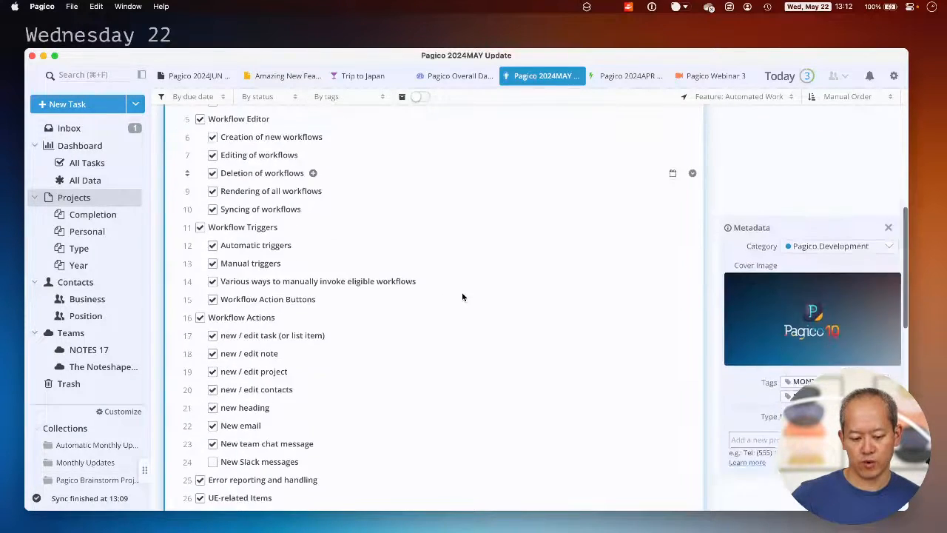
scroll(461, 297, "up", 3)
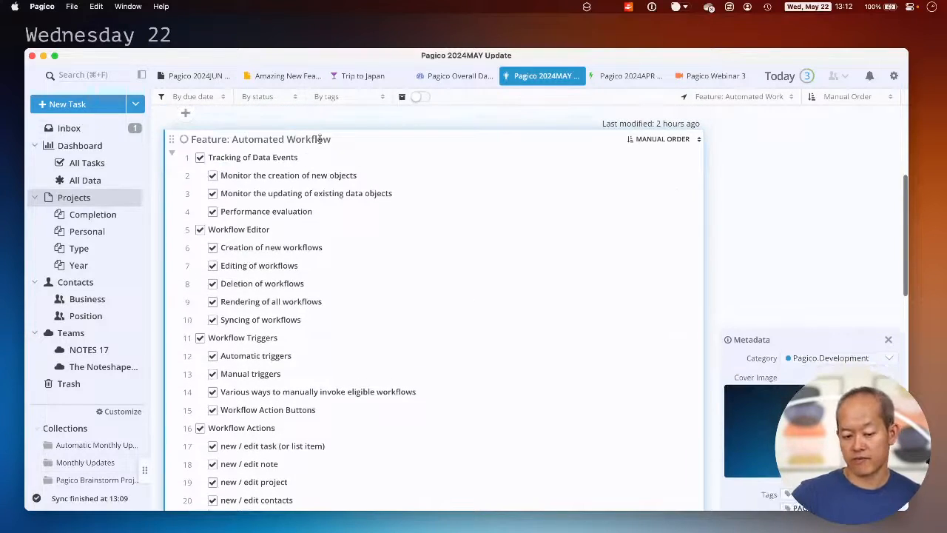
scroll(310, 155, "down", 5)
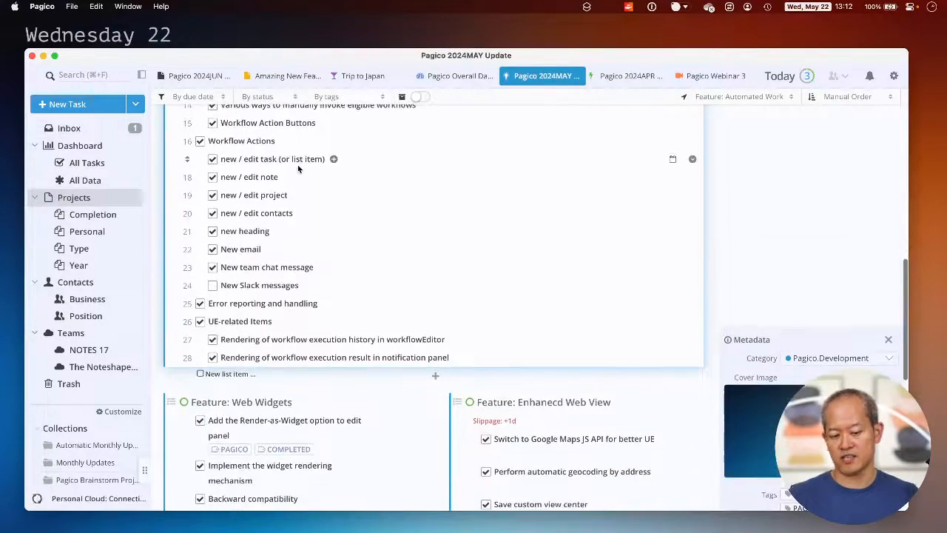
Collapse the Feature: Automated Workflow list into its horizontal overview and close the project's Metadata panel
scroll(298, 167, "up", 5)
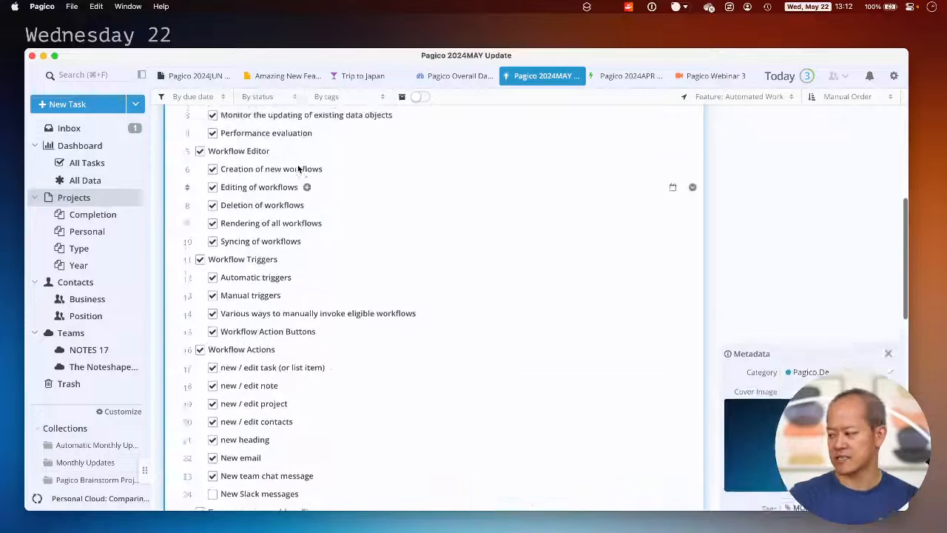
scroll(297, 167, "up", 3)
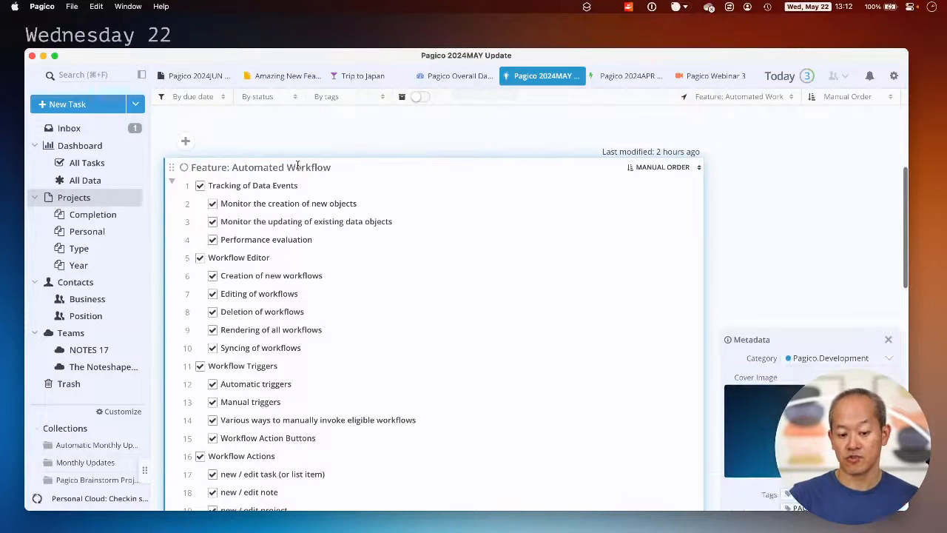
left_click(172, 184)
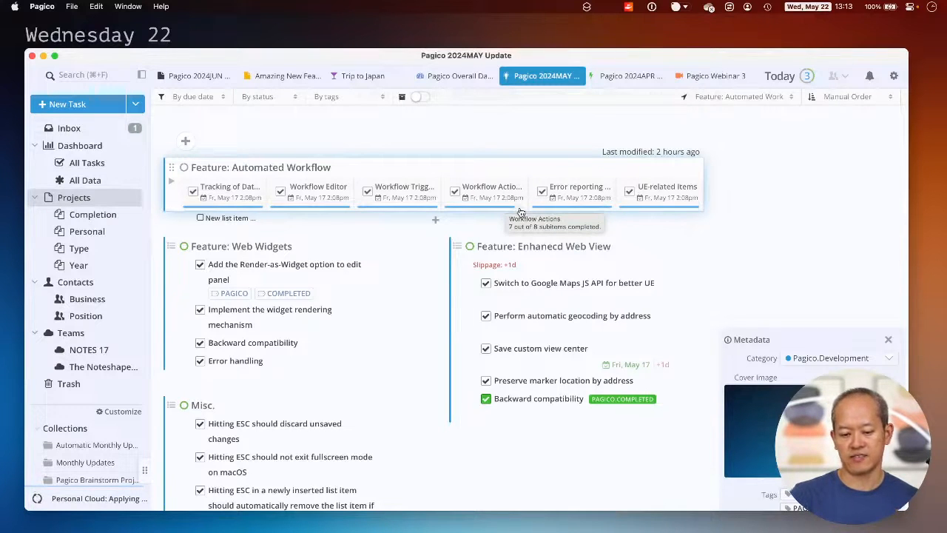
left_click(888, 340)
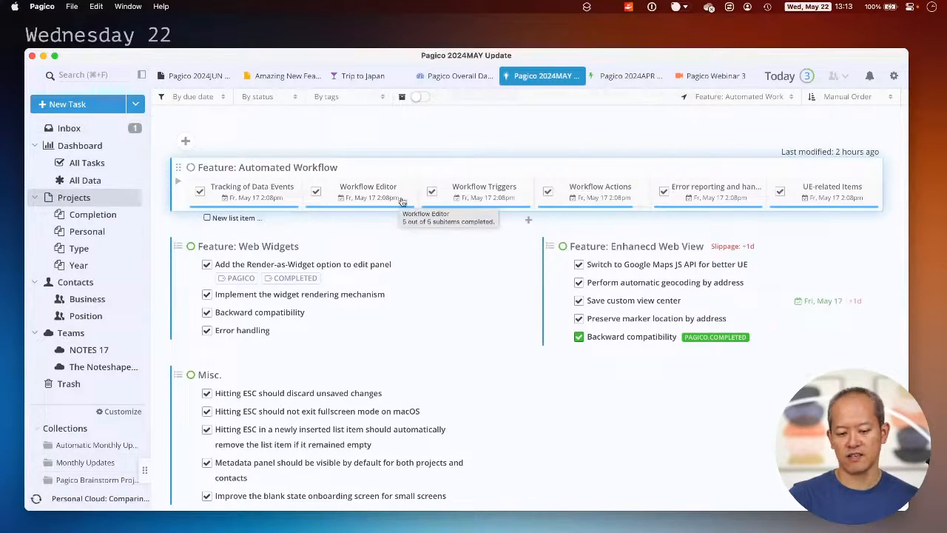
Review the Workflow Actions subitems, and compare the expanded and collapsed views of the Feature: Automated Workflow list
left_click(600, 191)
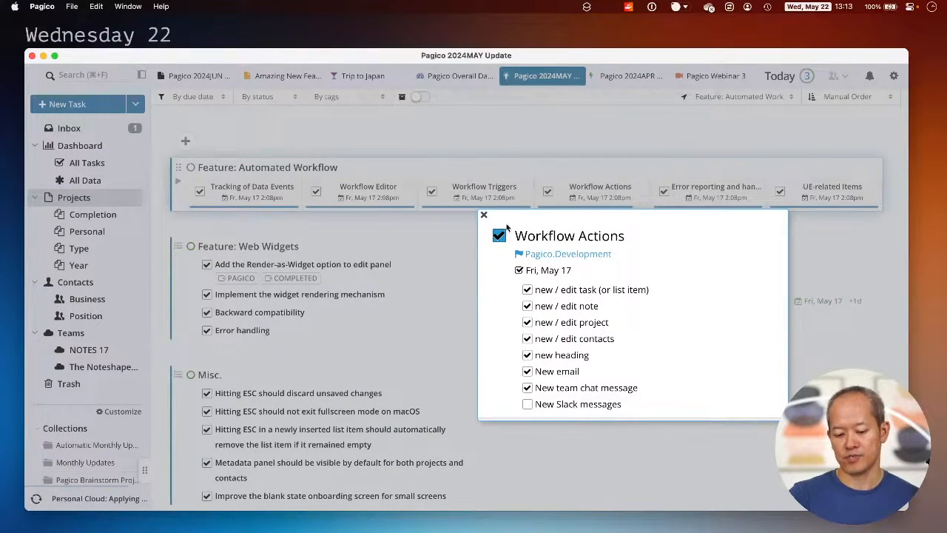
left_click(483, 215)
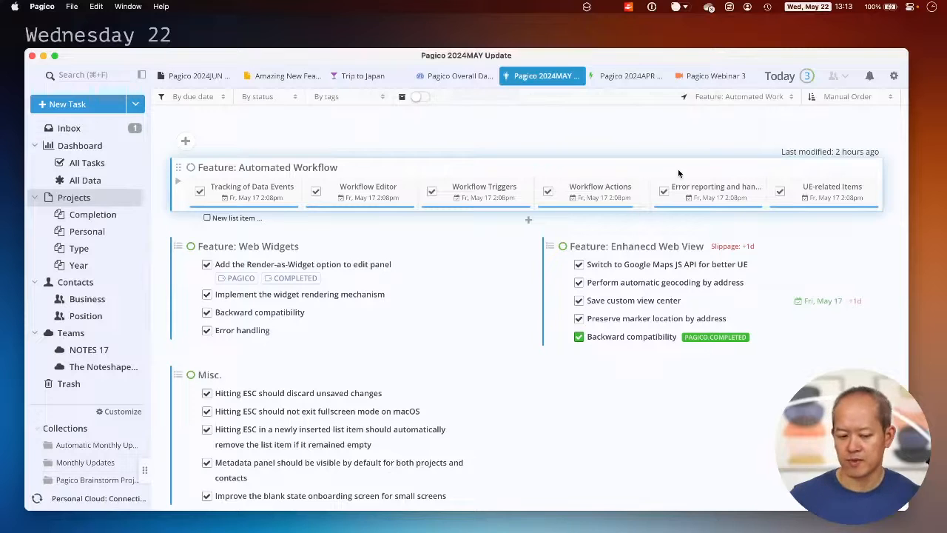
left_click(178, 181)
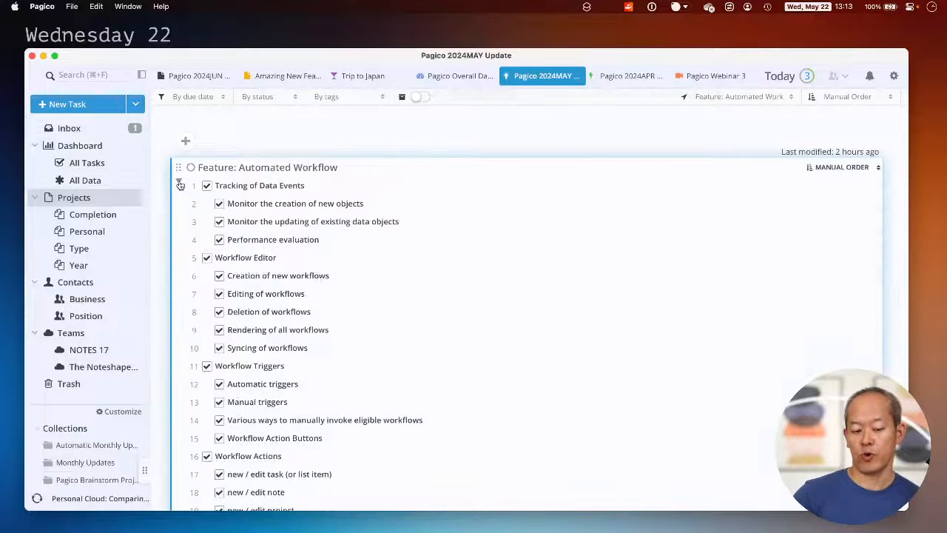
scroll(234, 189, "down", 3)
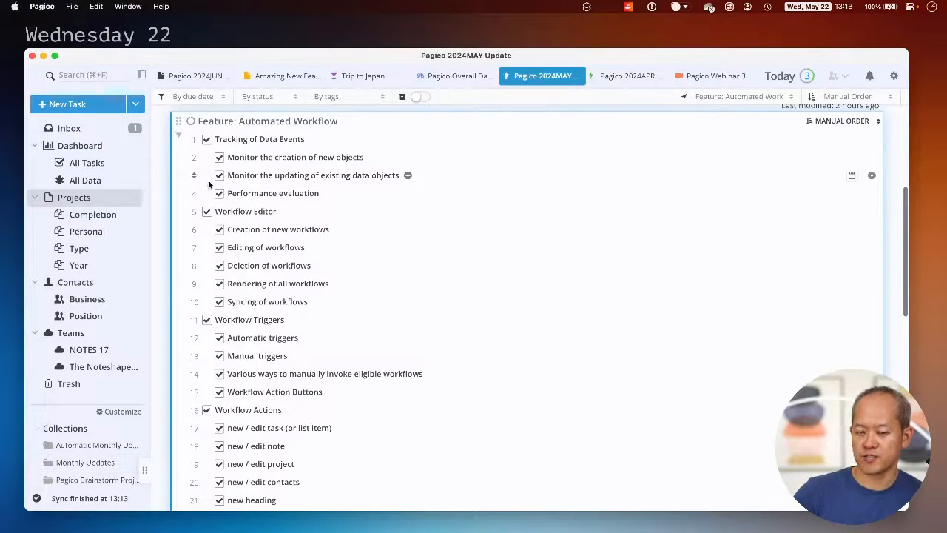
left_click(178, 135)
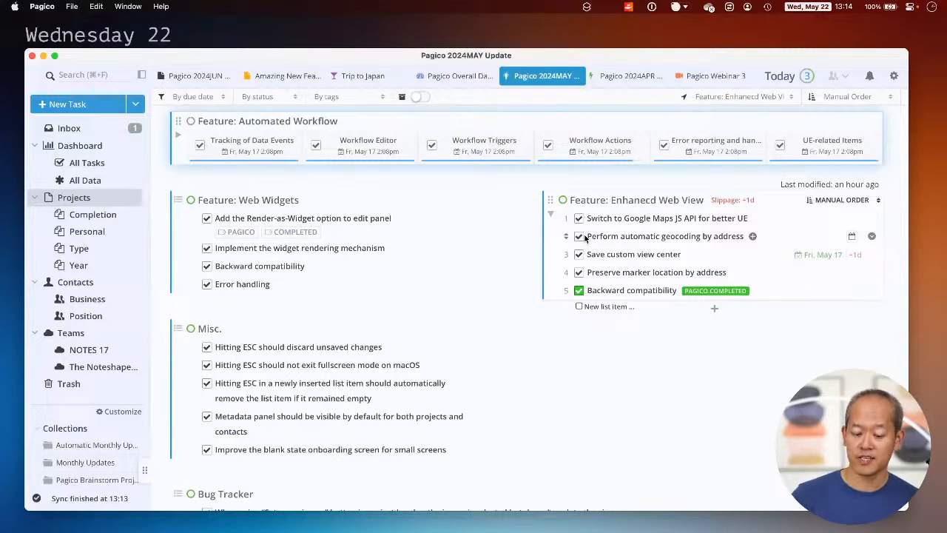
Open the settings and review the Database-Specific calendar and password protection options
left_click(895, 79)
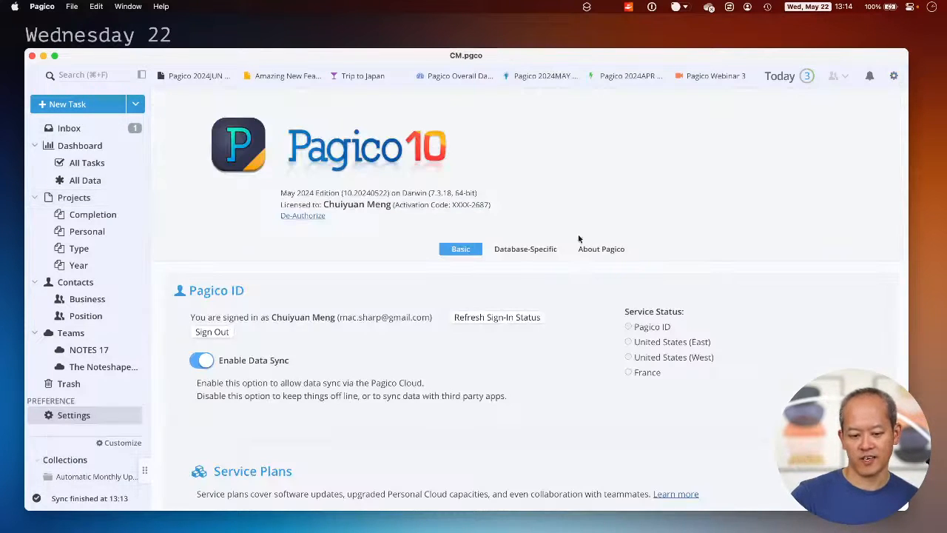
left_click(518, 251)
scroll(532, 314, "down", 2)
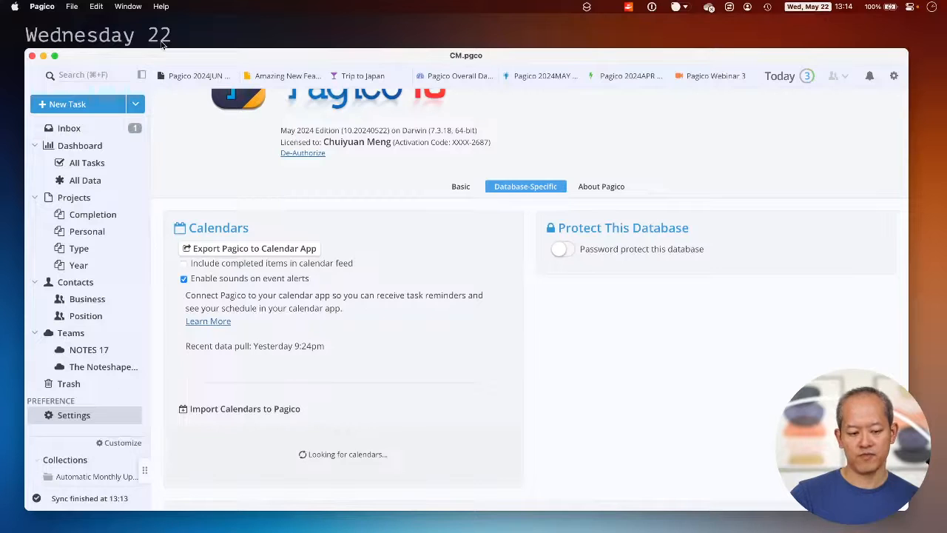
Collapse the sidebar to icons only and show the Dashboard
left_click(141, 75)
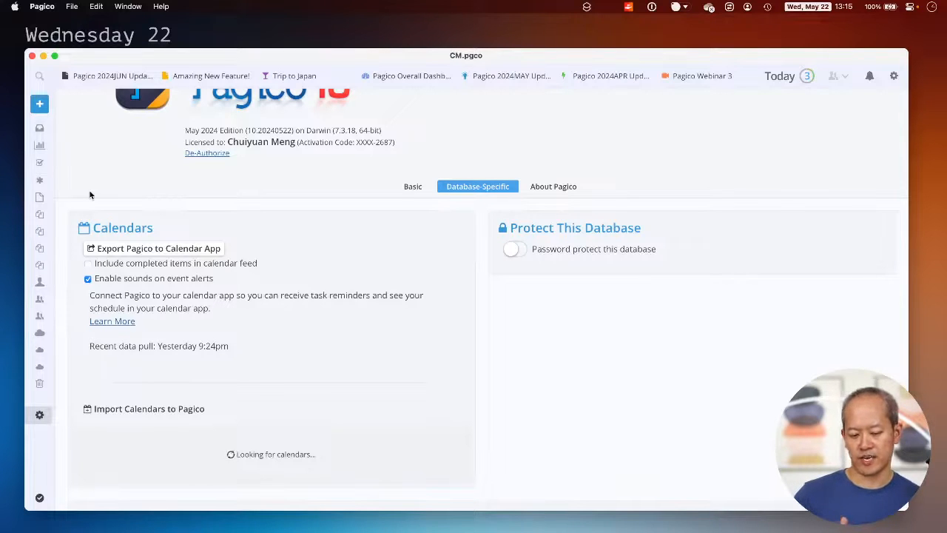
left_click(38, 147)
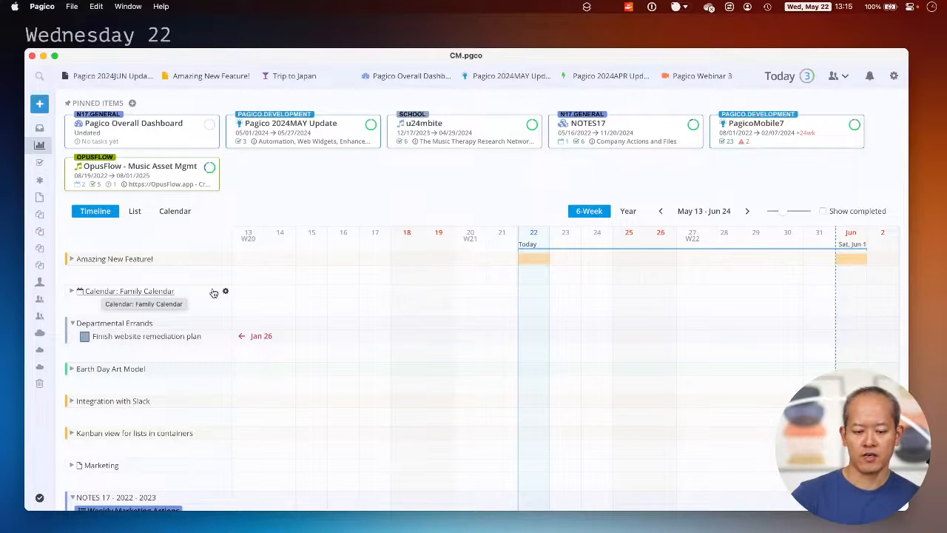
Switch to Safari and load pagico.com/blog/ in a new window
key("super+Tab")
key("super+n")
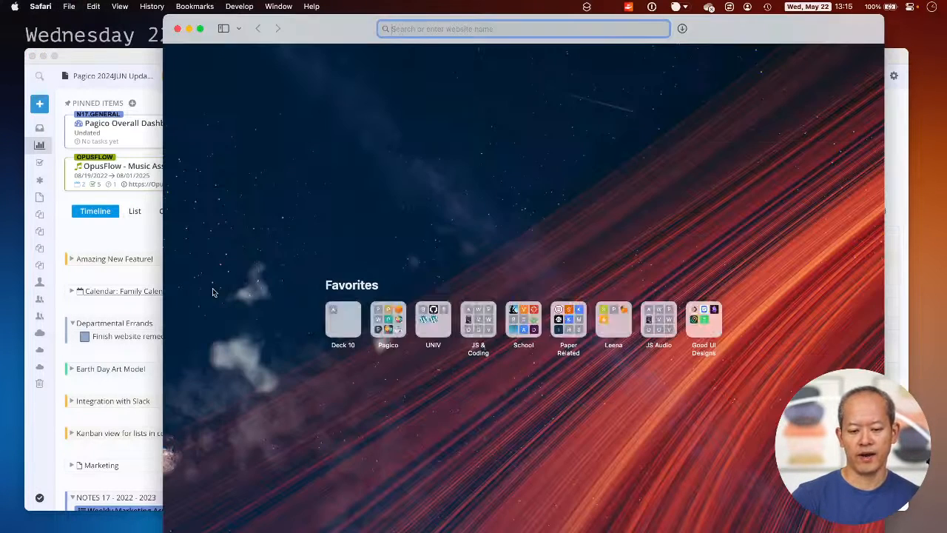
type("pagico.com/t")
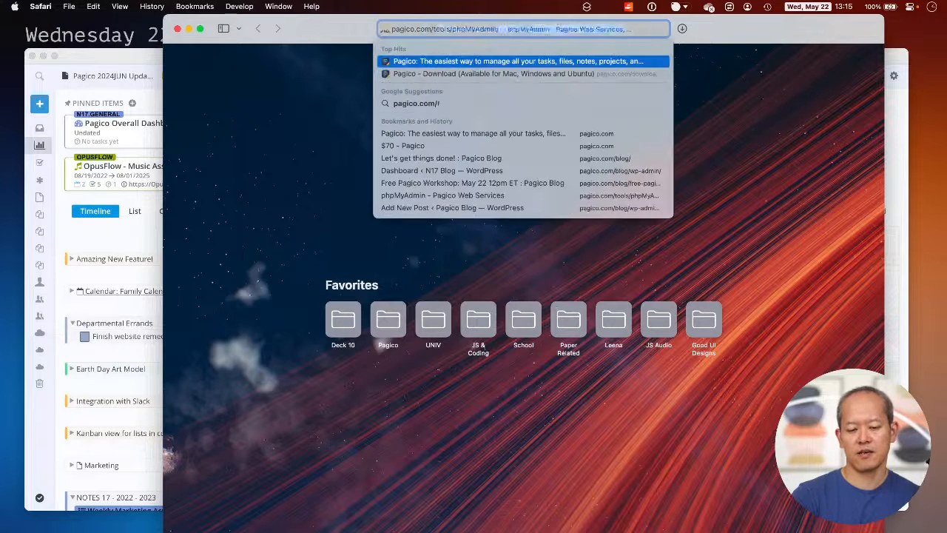
type("ools/ph")
key("BackSpace")
key("BackSpace")
key("BackSpace")
key("BackSpace")
key("BackSpace")
key("BackSpace")
key("BackSpace")
key("BackSpace")
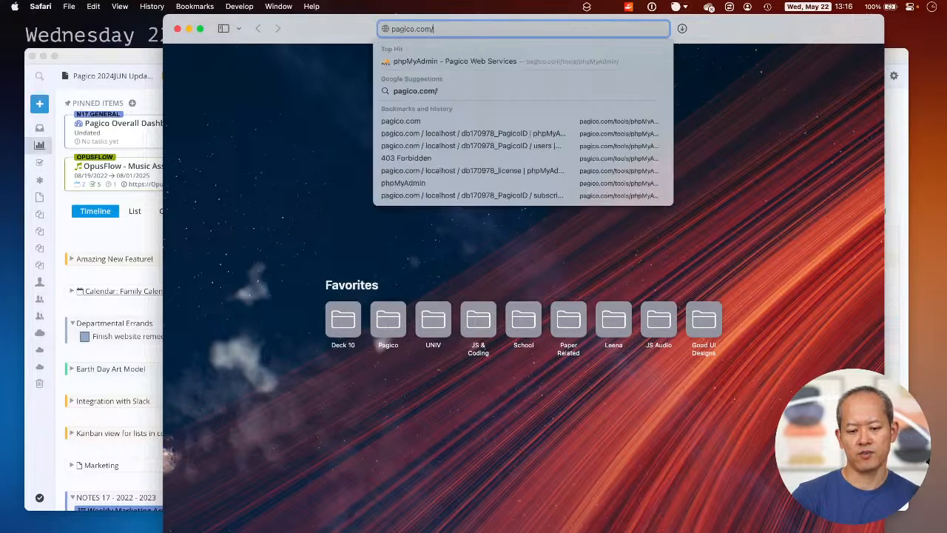
type("blog/")
key("Return")
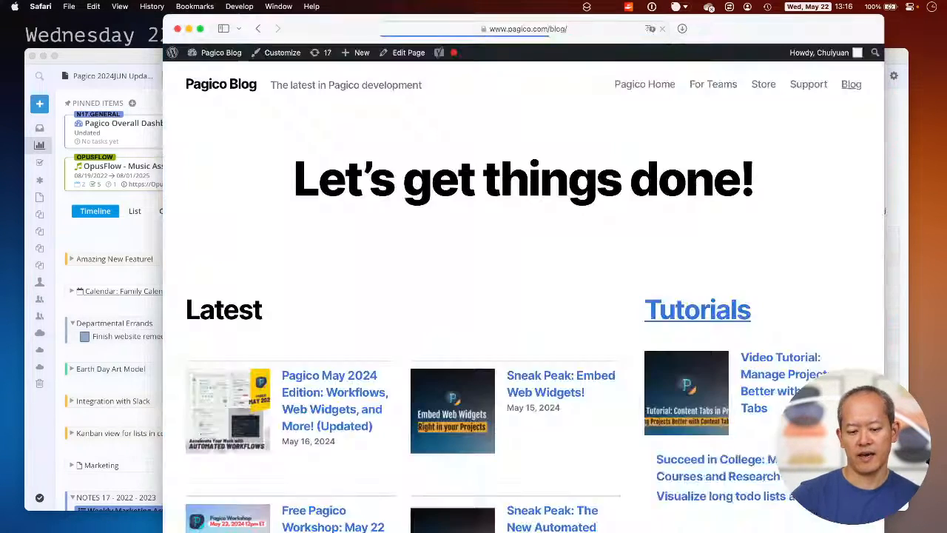
Open the blog's Templates section and look through the Downloadable Templates on the Pagico 10 Templates page
scroll(495, 424, "down", 15)
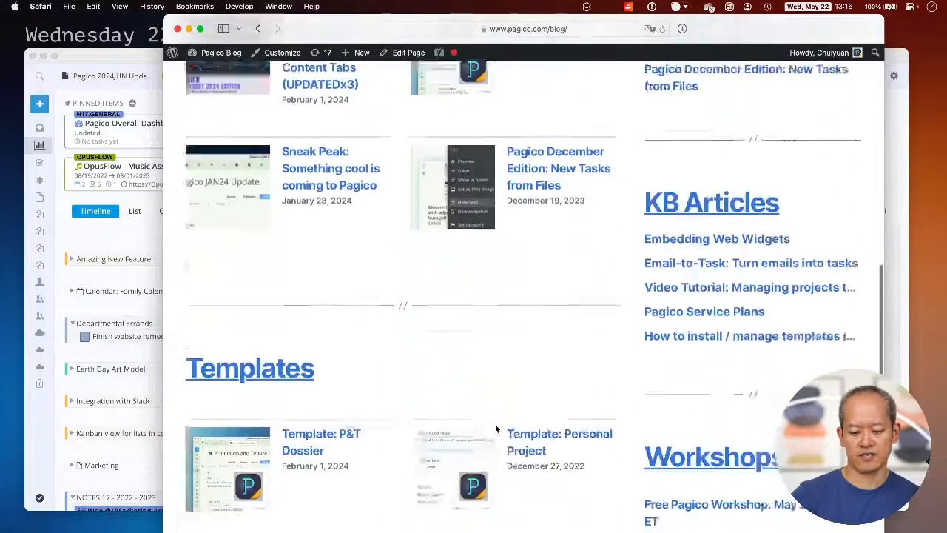
scroll(495, 424, "down", 3)
left_click(227, 151)
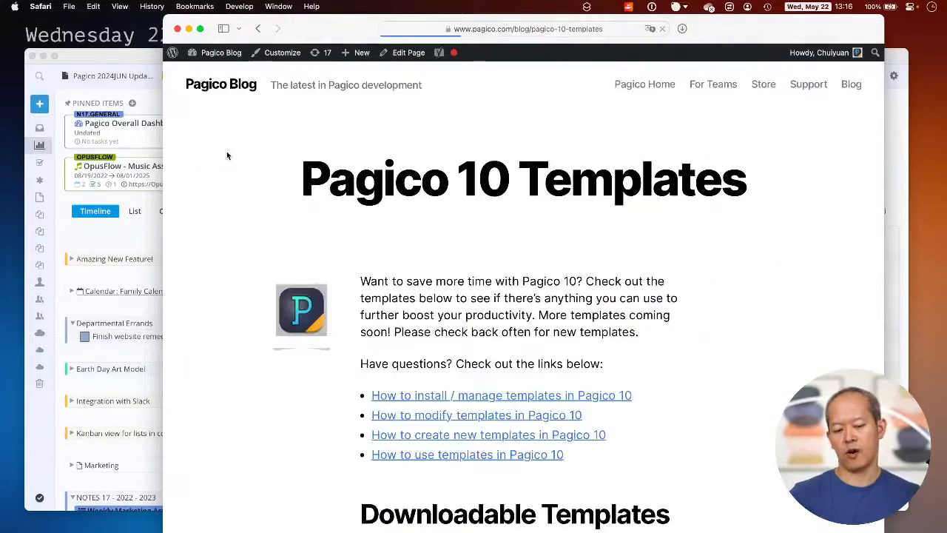
scroll(306, 326, "down", 5)
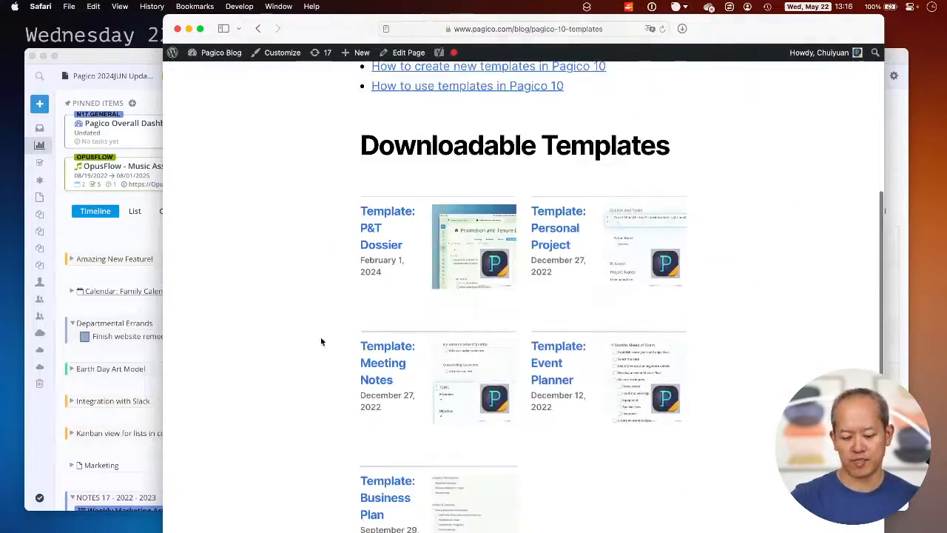